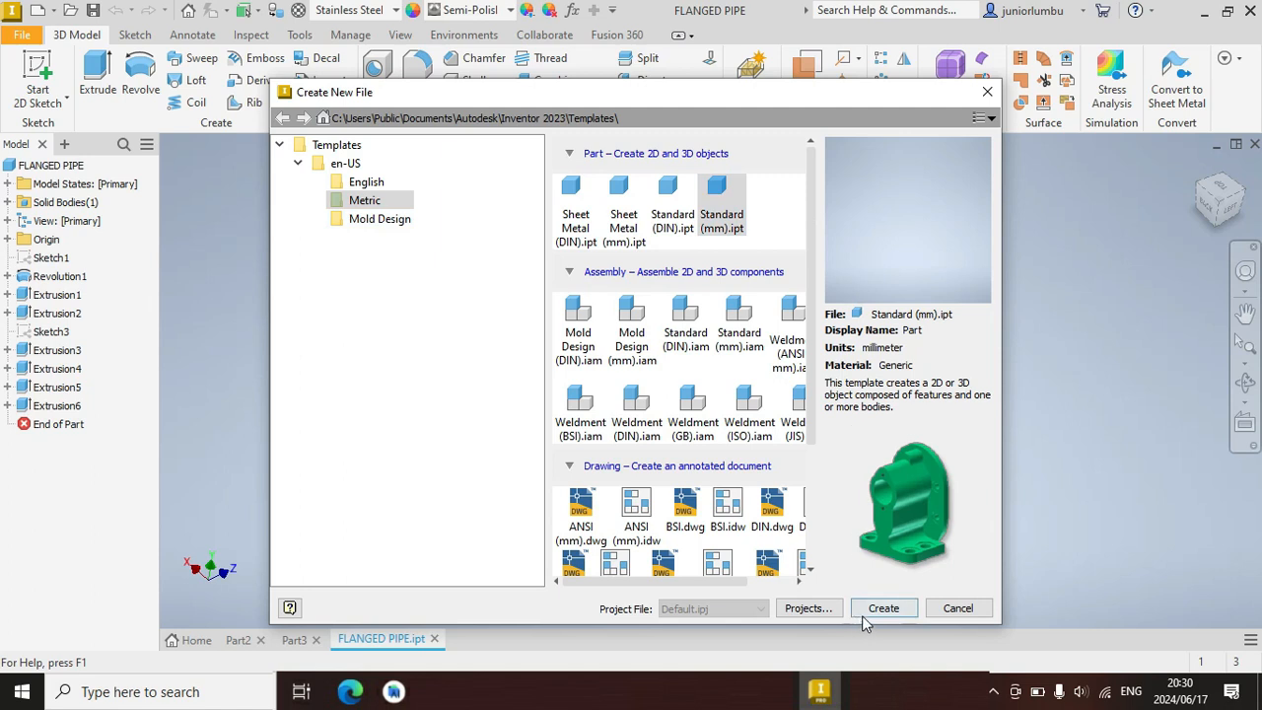
Create a Standard (mm) part and start a circle sketch on the YZ plane
{"action": "left_click", "coordinate": [873, 610]}
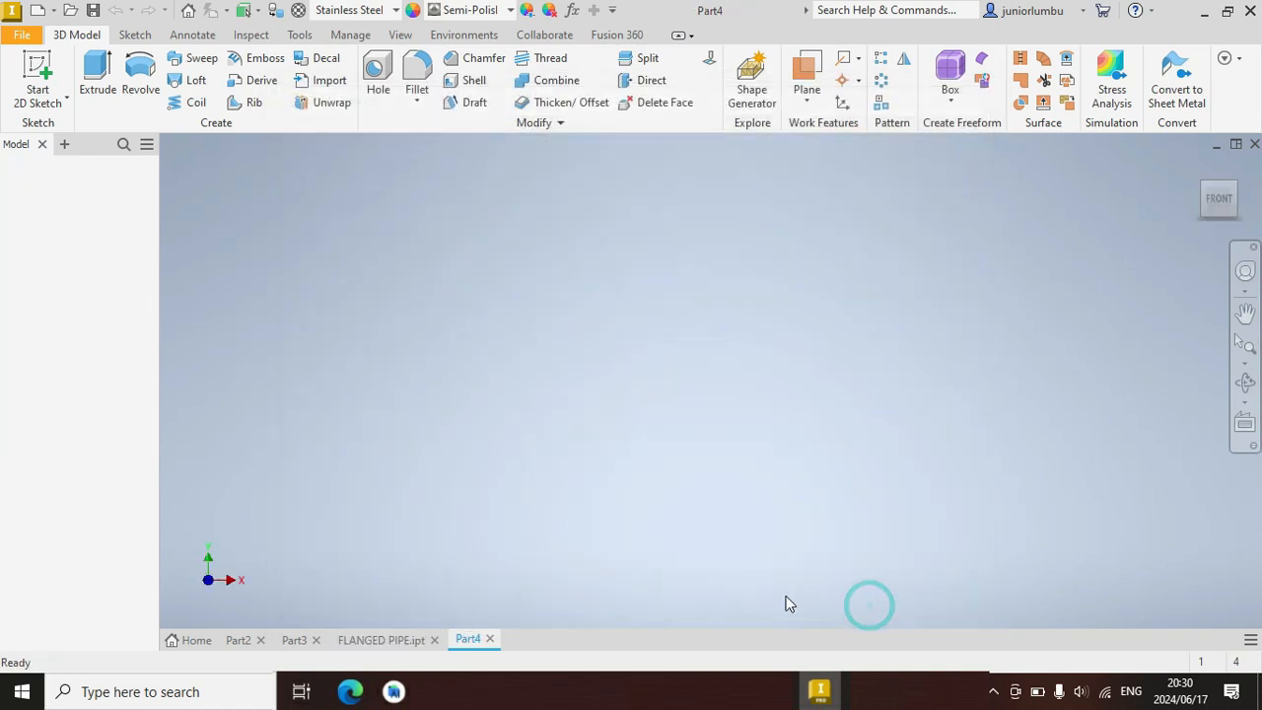
{"action": "left_click", "coordinate": [134, 38]}
{"action": "left_click", "coordinate": [141, 71]}
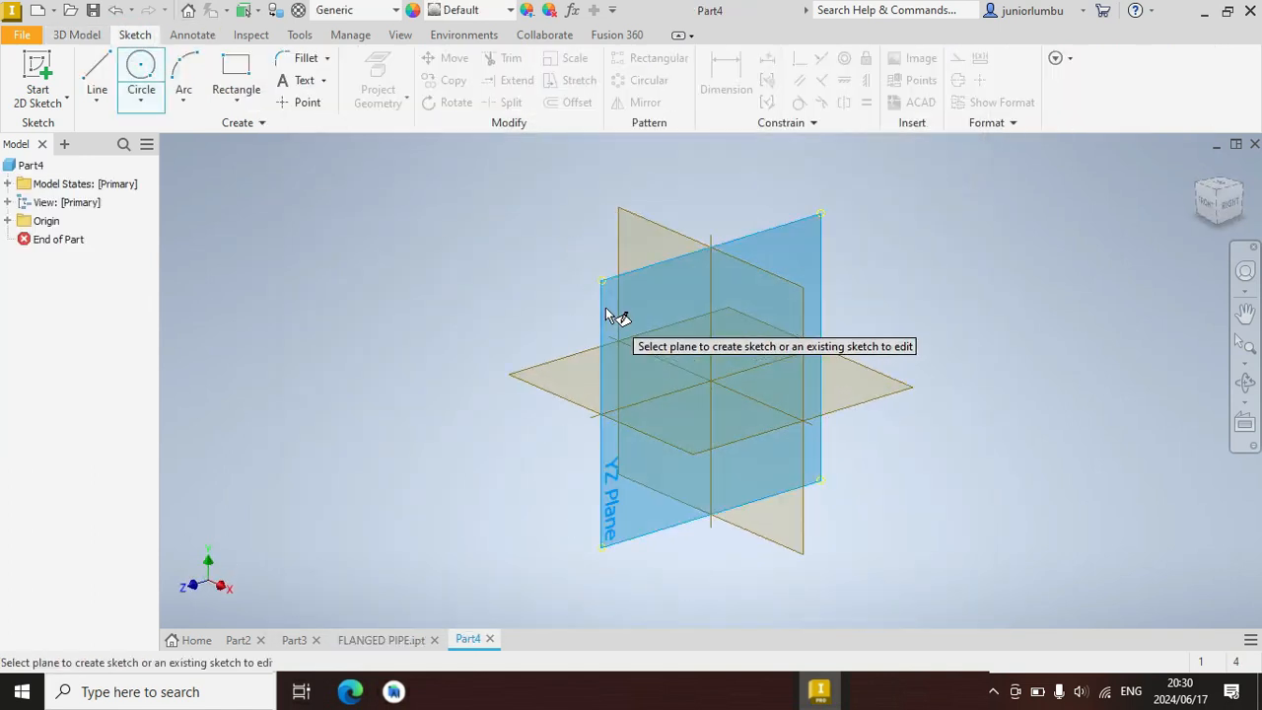
{"action": "left_click", "coordinate": [607, 309]}
Draw two concentric circles centred on the origin, the outer one about 23.5 mm in diameter and the second slightly smaller
{"action": "left_click", "coordinate": [710, 379]}
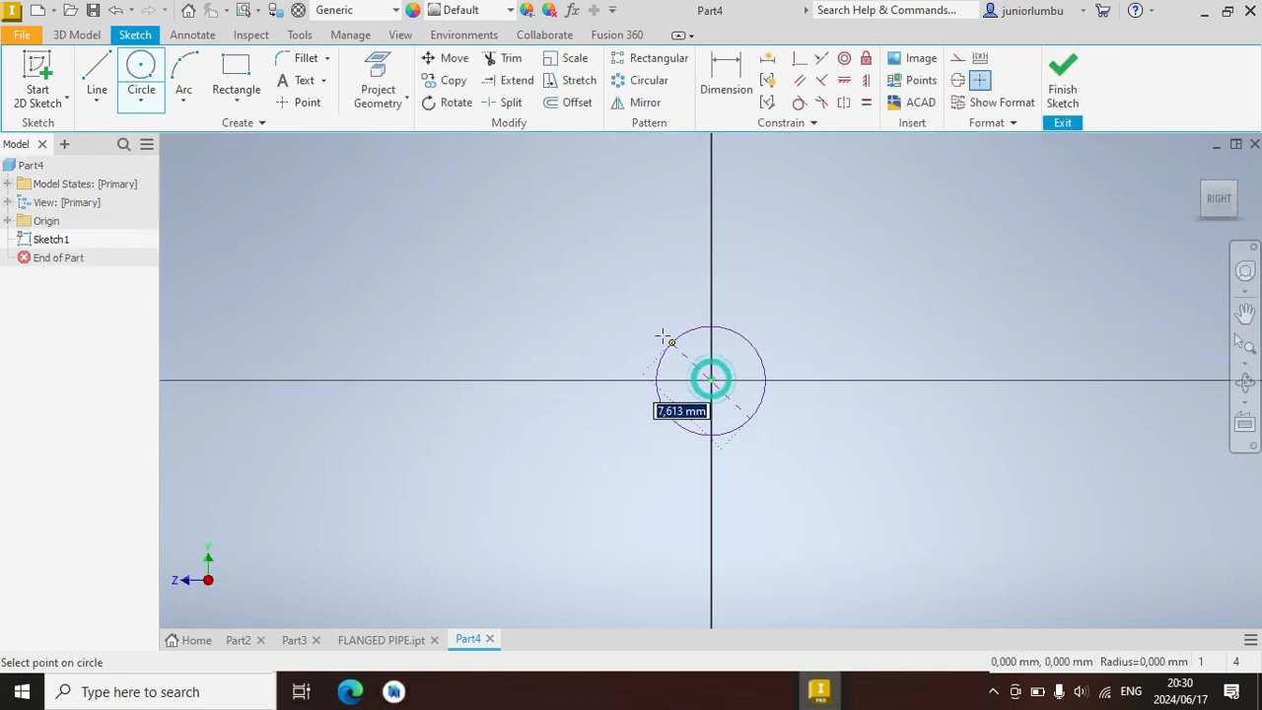
{"action": "left_click", "coordinate": [576, 279]}
{"action": "left_click", "coordinate": [710, 380]}
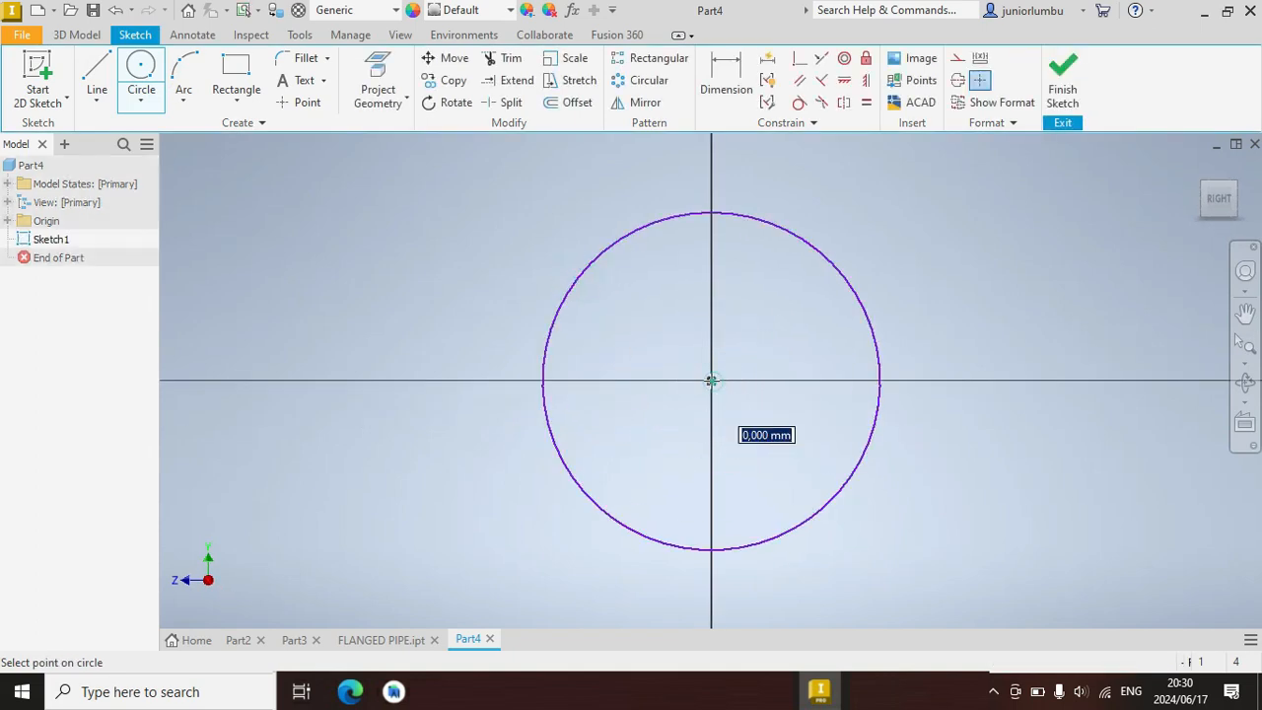
{"action": "left_click", "coordinate": [614, 274]}
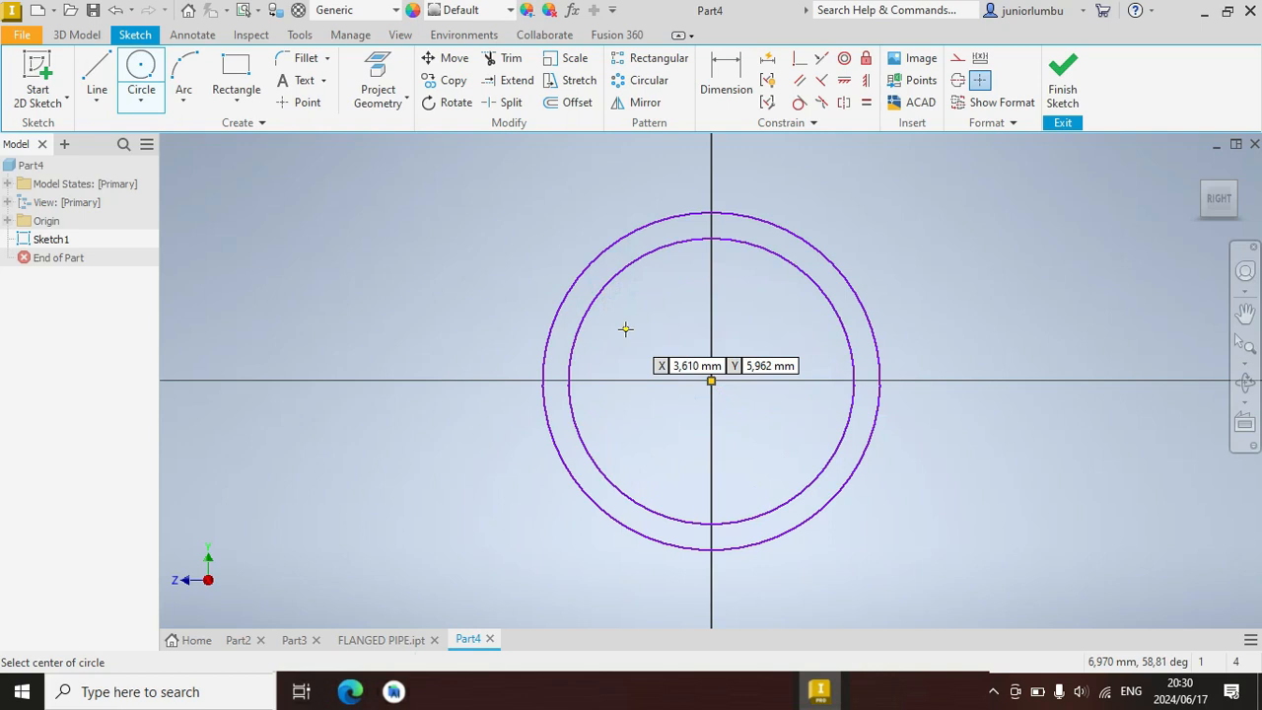
{"action": "scroll", "coordinate": [625, 328], "scroll_direction": "down", "scroll_amount": 4}
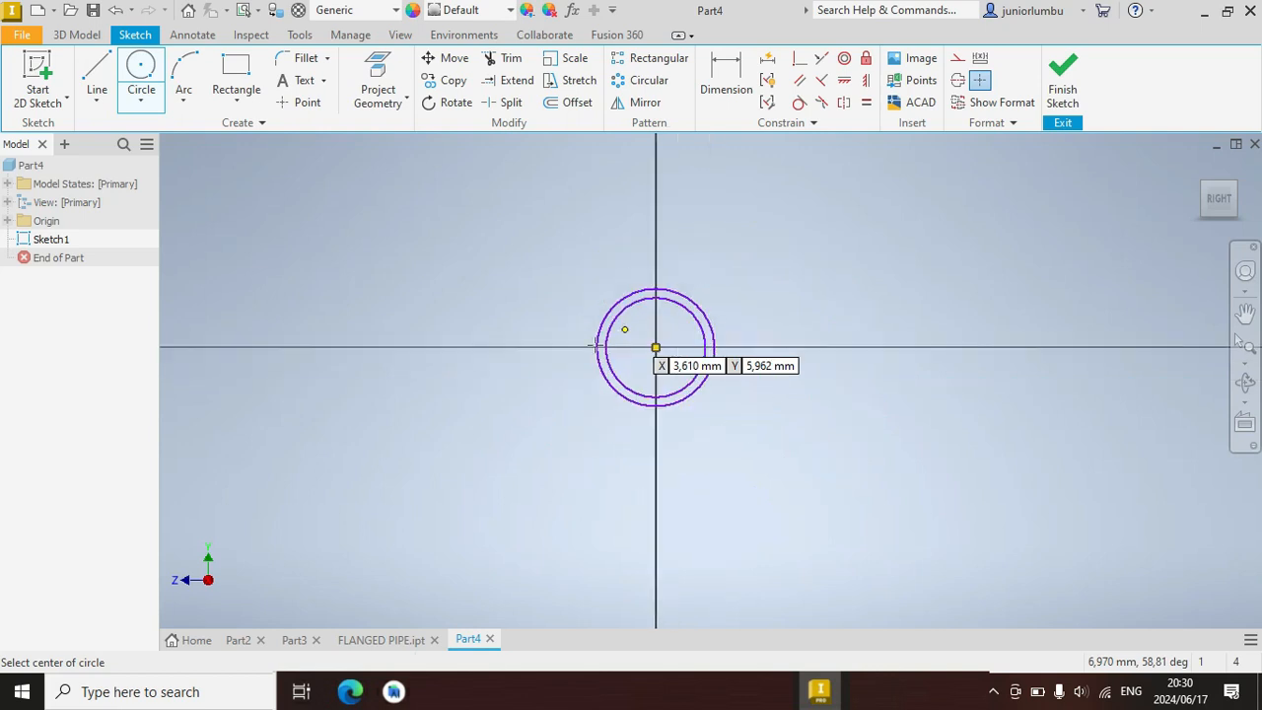
Draw a free-standing vertical line to the right of the circles, crossing the horizontal axis
{"action": "left_click", "coordinate": [99, 70]}
{"action": "left_click", "coordinate": [931, 252]}
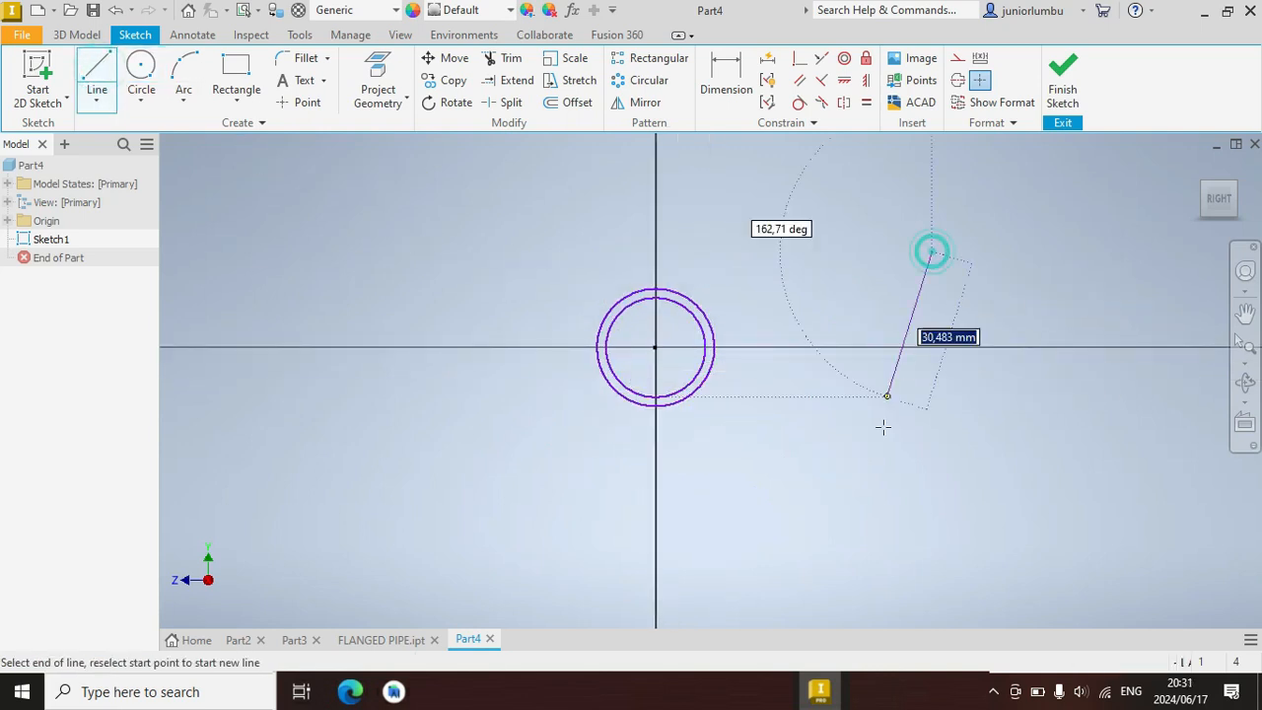
{"action": "left_click", "coordinate": [931, 525]}
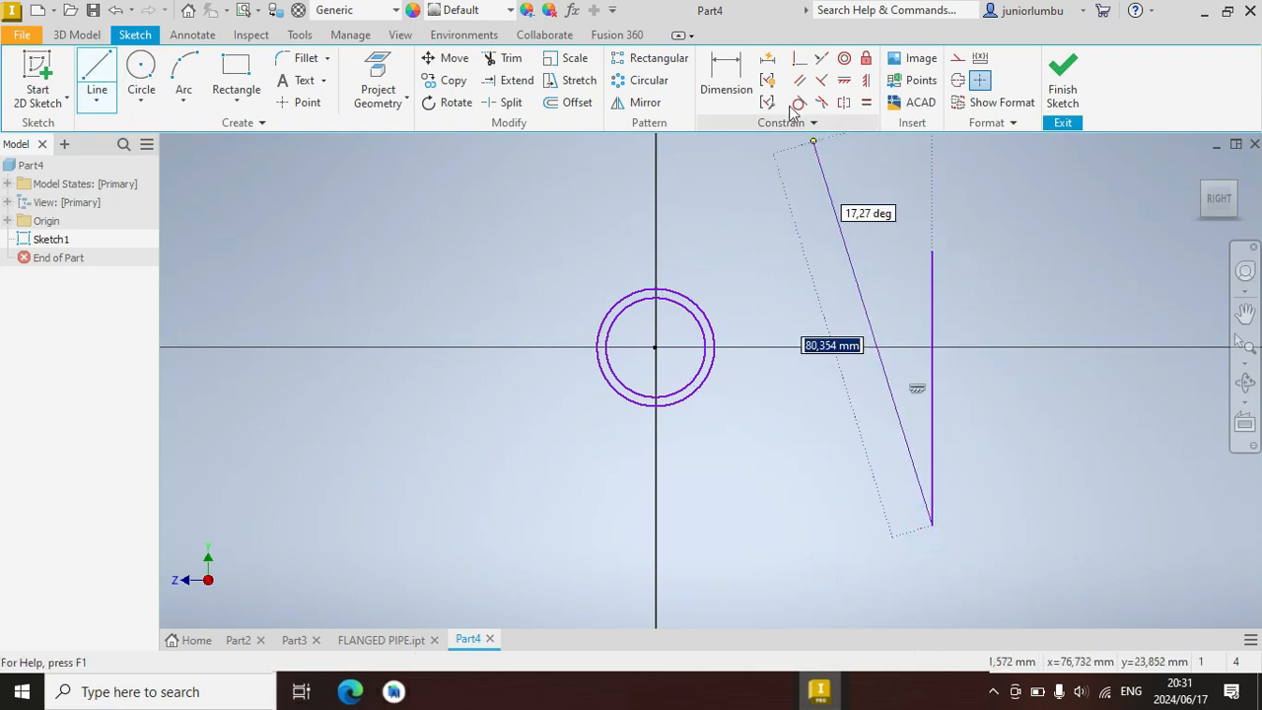
Dimension the outer circle's diameter to 100 mm and the inner circle's diameter to 90 mm
{"action": "left_click", "coordinate": [726, 71]}
{"action": "left_click", "coordinate": [695, 306]}
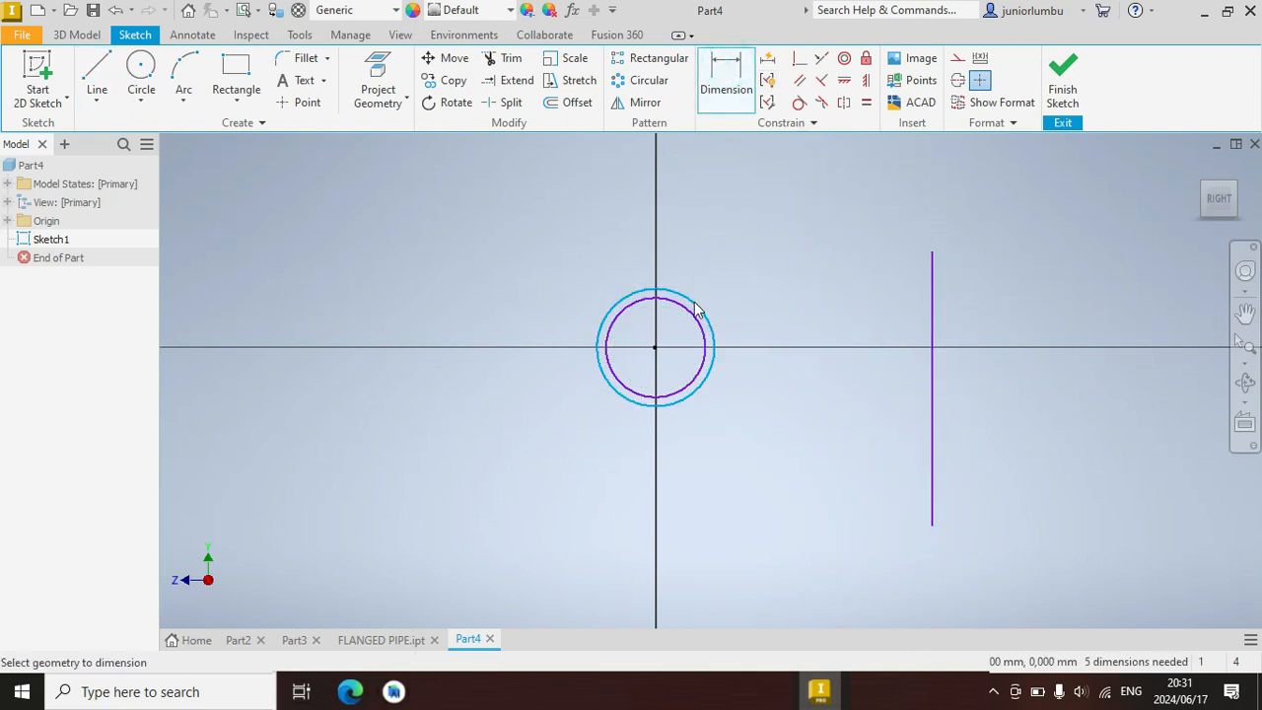
{"action": "left_click", "coordinate": [596, 244]}
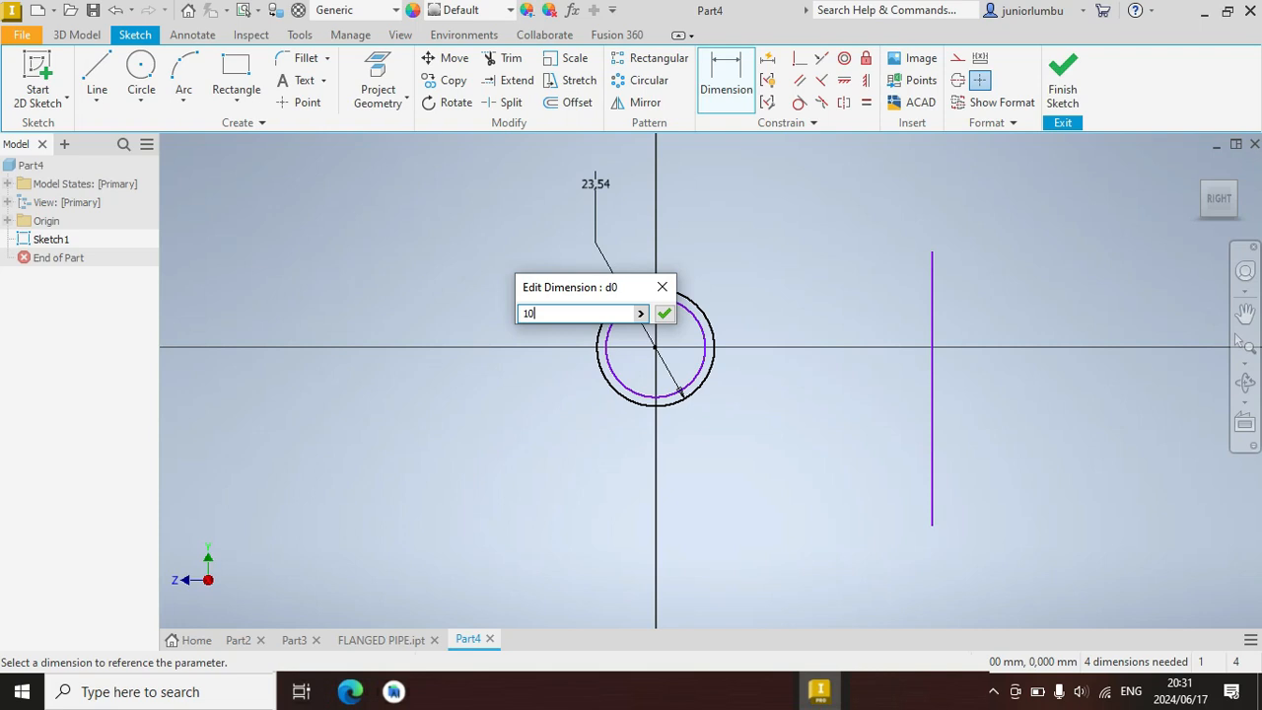
{"action": "type", "text": "100"}
{"action": "key", "text": "Return"}
{"action": "scroll", "coordinate": [751, 351], "scroll_direction": "down", "scroll_amount": 3}
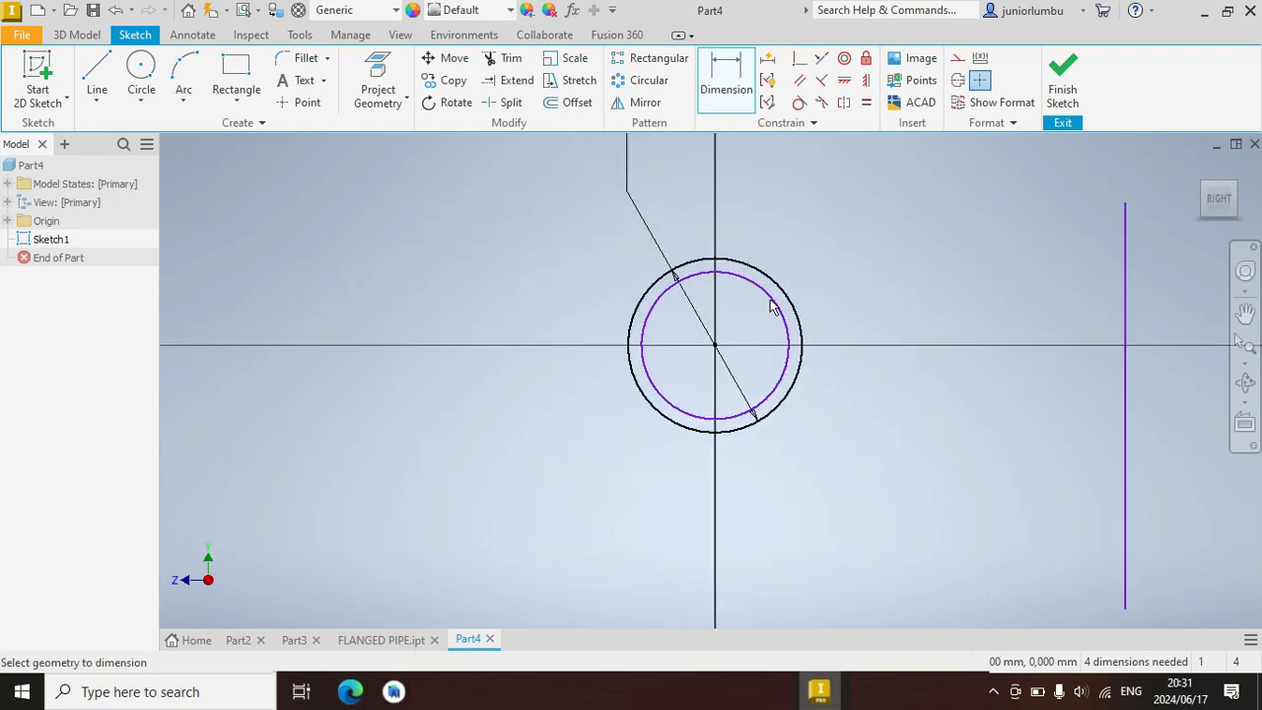
{"action": "left_click", "coordinate": [772, 306]}
{"action": "left_click", "coordinate": [558, 403]}
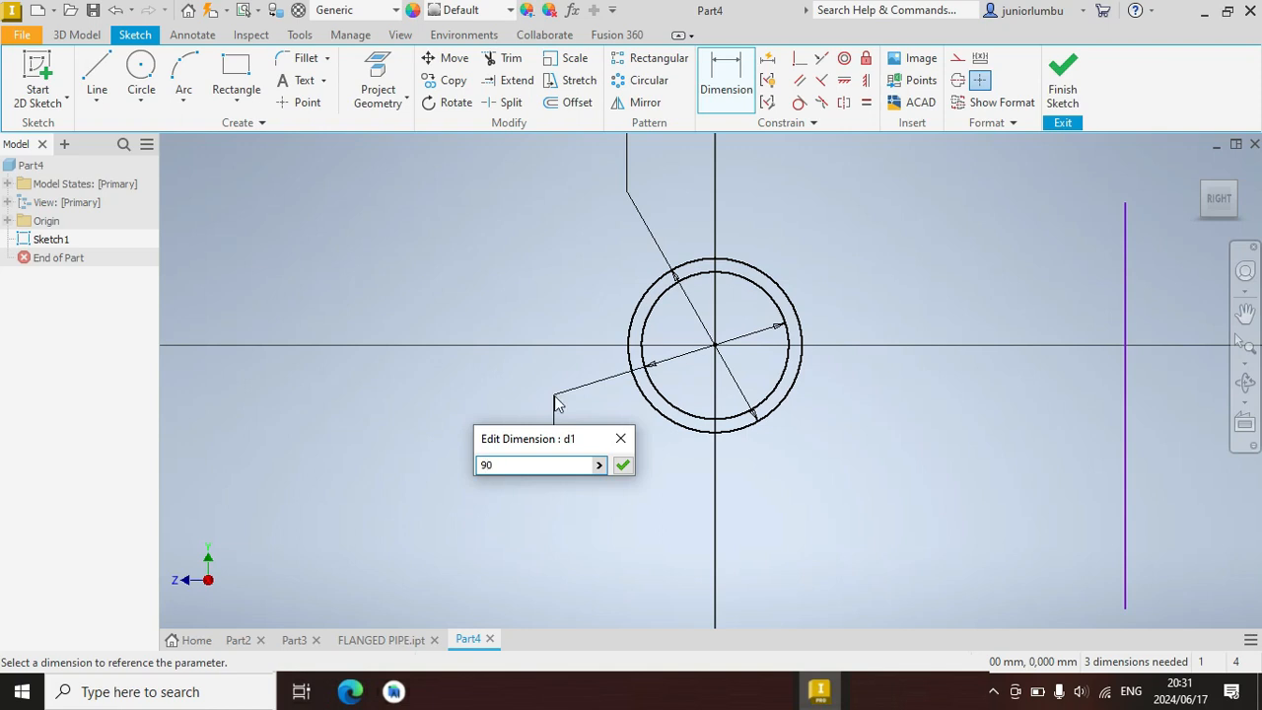
{"action": "key", "text": "Return"}
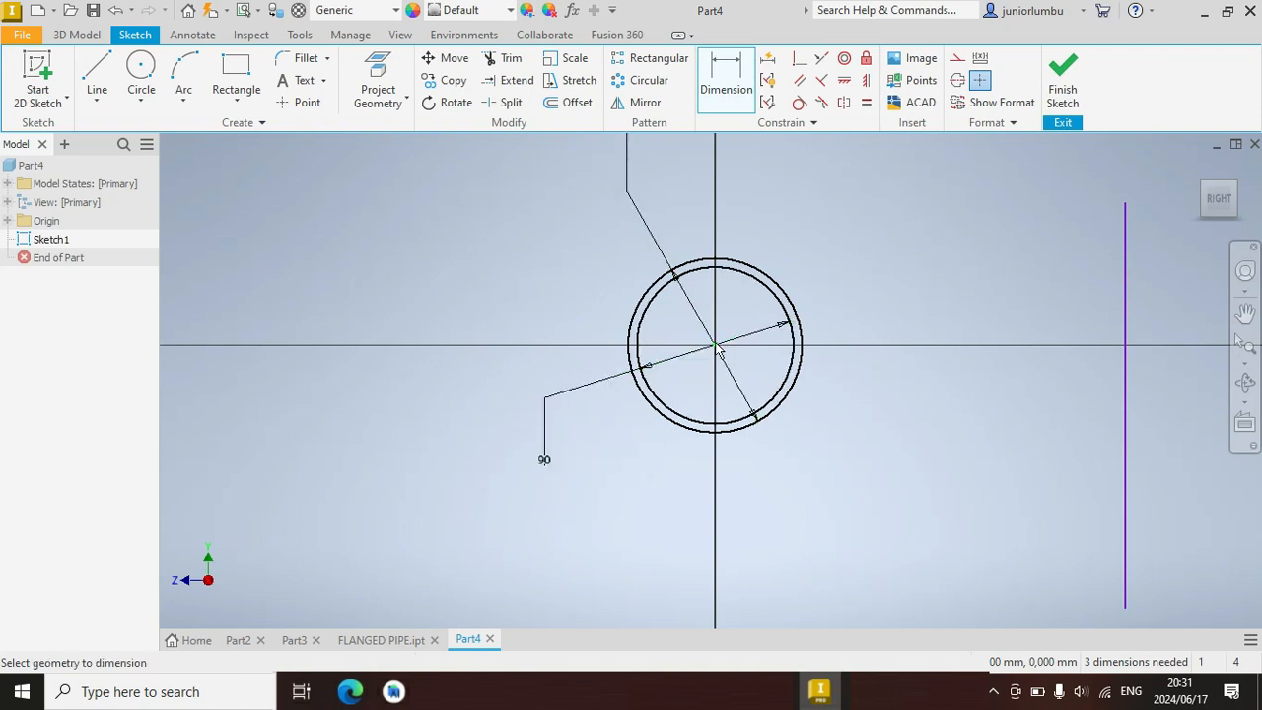
Dimension the horizontal distance between the circles' centre and the vertical line to 150 mm
{"action": "left_click", "coordinate": [1124, 316]}
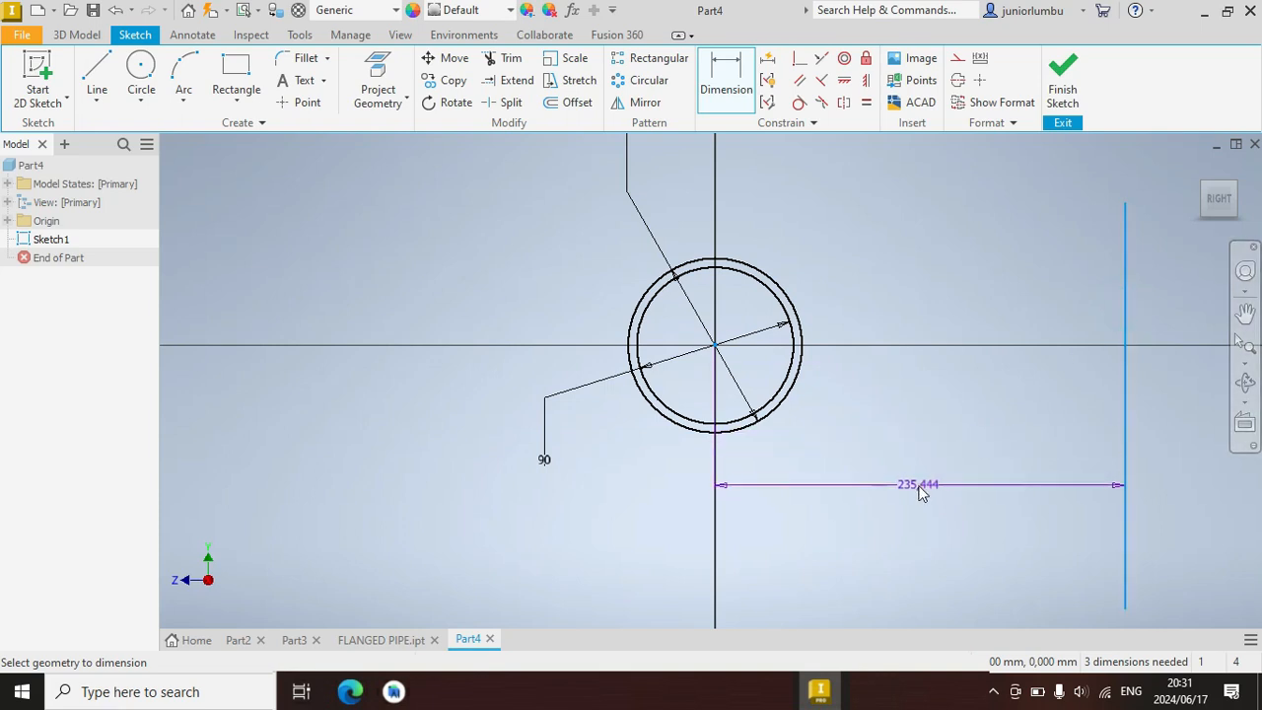
{"action": "left_click", "coordinate": [919, 489]}
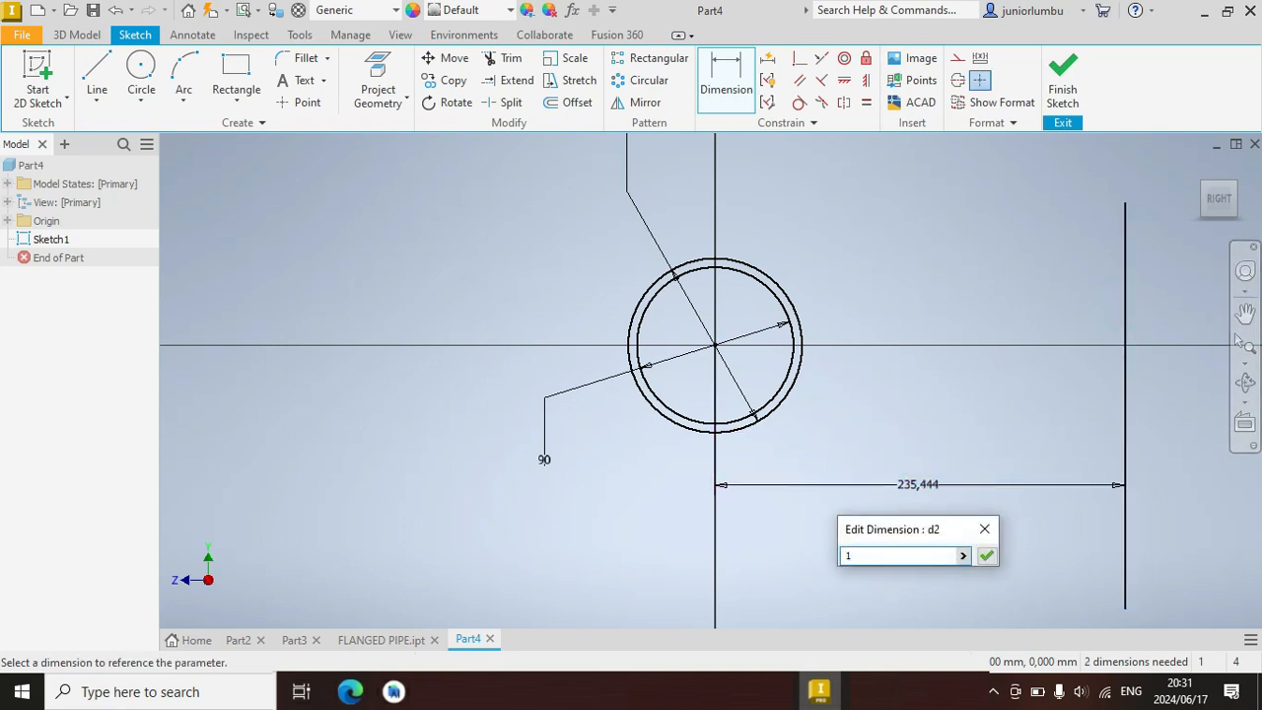
{"action": "key", "text": "Return"}
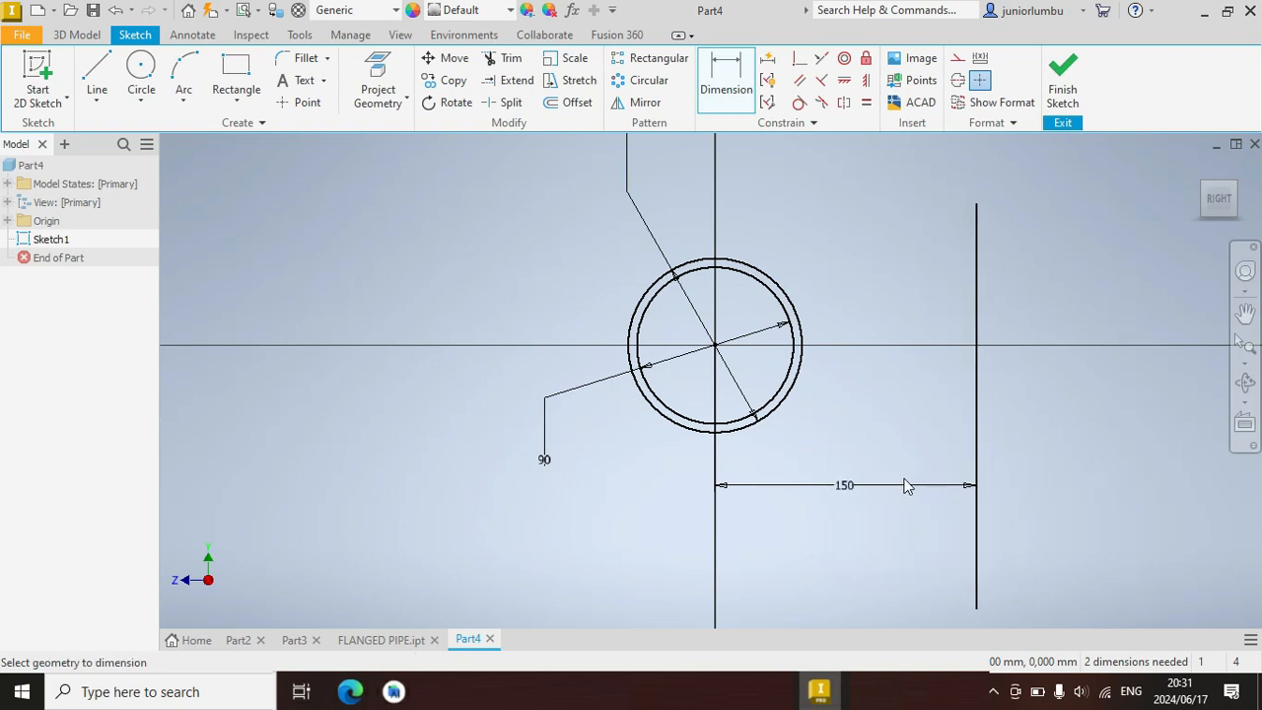
Revolve the ring between the two circles by 90 degrees around the vertical line to form the pipe bend
{"action": "scroll", "coordinate": [833, 480], "scroll_direction": "down", "scroll_amount": 2}
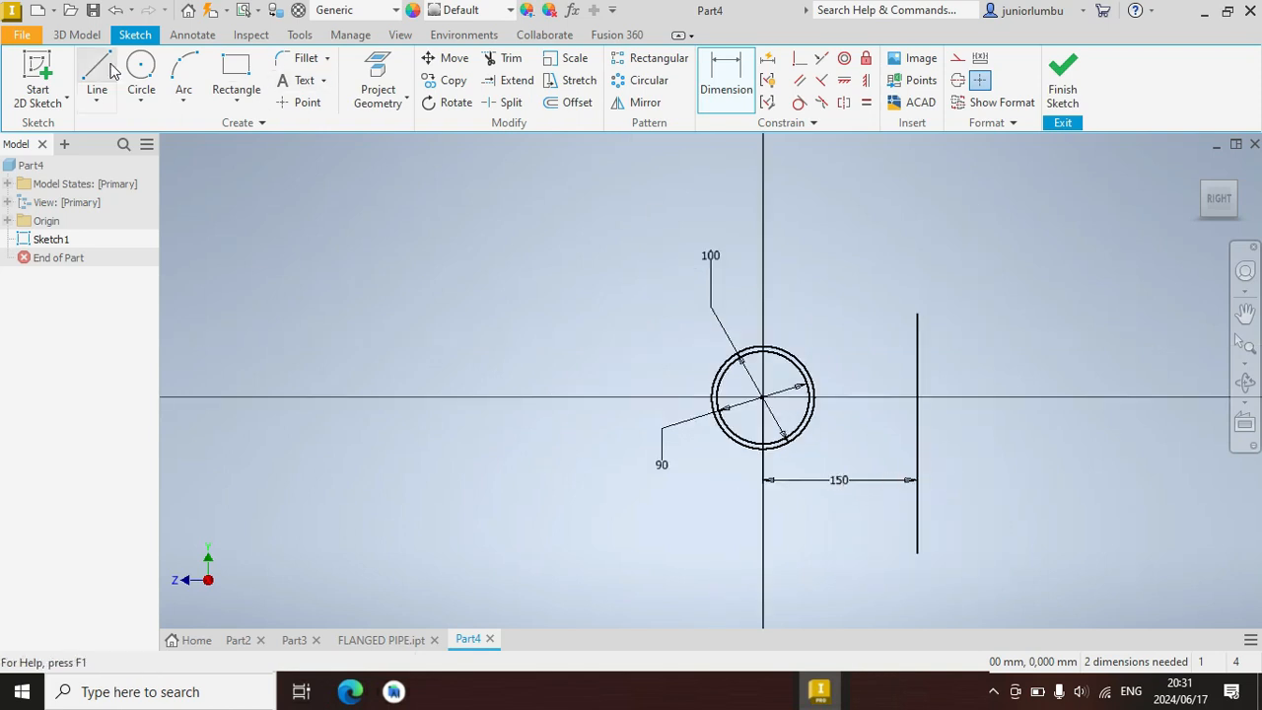
{"action": "left_click", "coordinate": [79, 36]}
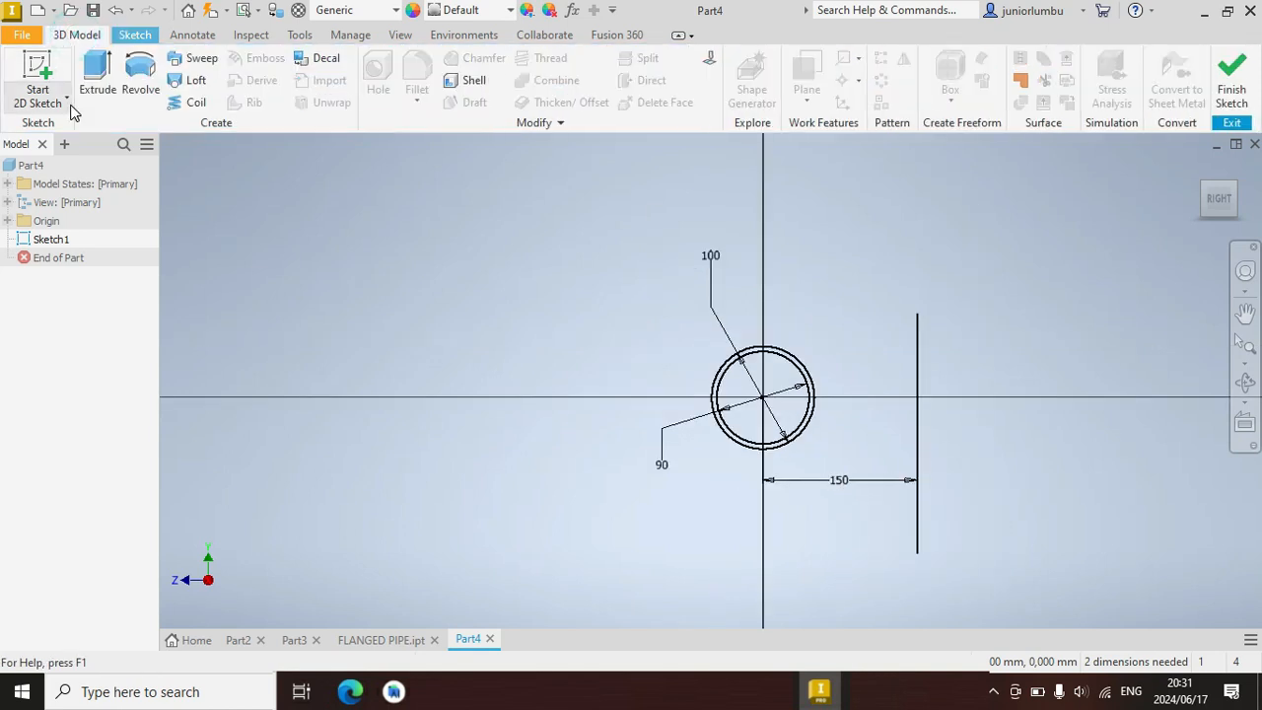
{"action": "left_click", "coordinate": [138, 69]}
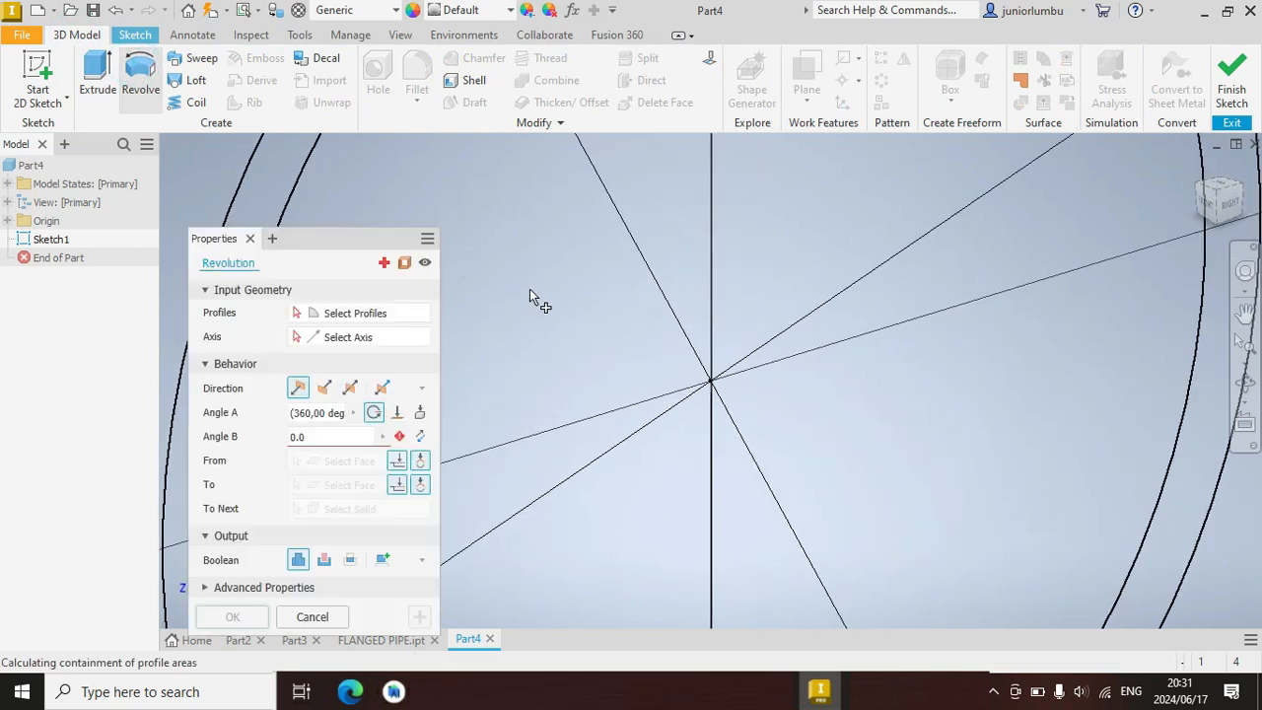
{"action": "scroll", "coordinate": [598, 232], "scroll_direction": "up", "scroll_amount": 2}
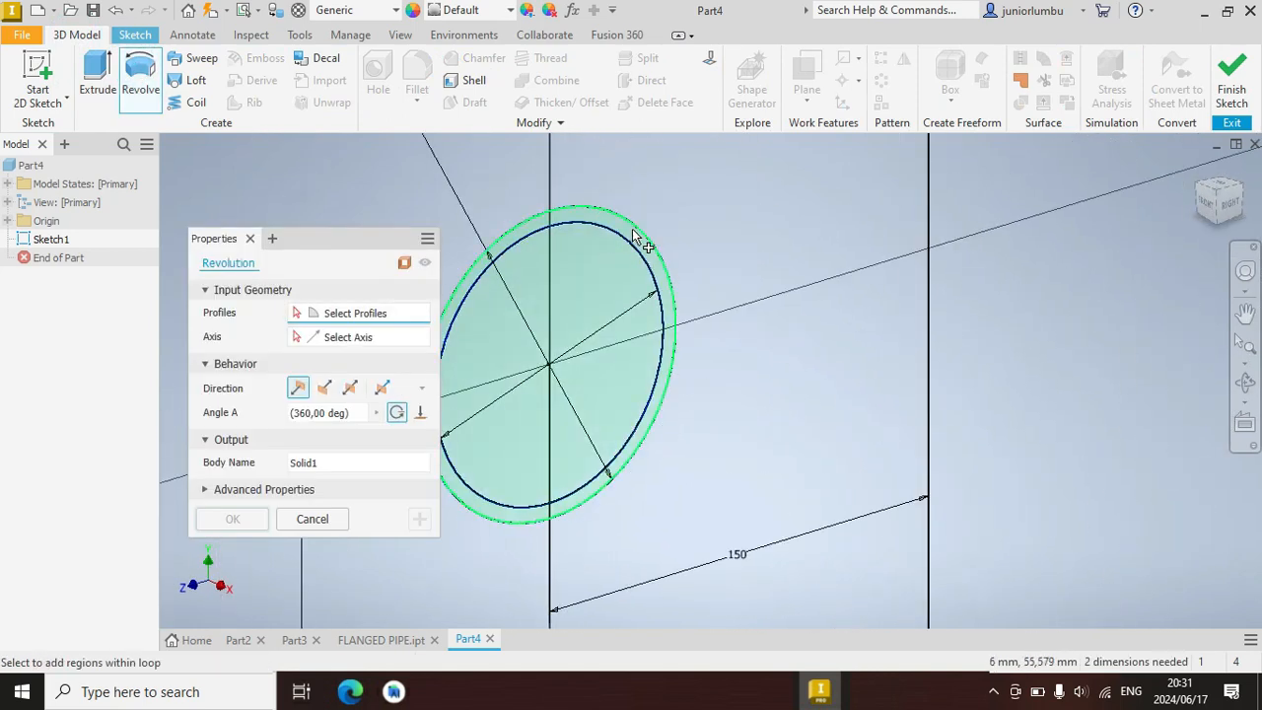
{"action": "scroll", "coordinate": [632, 228], "scroll_direction": "up", "scroll_amount": 2}
{"action": "left_click", "coordinate": [628, 234]}
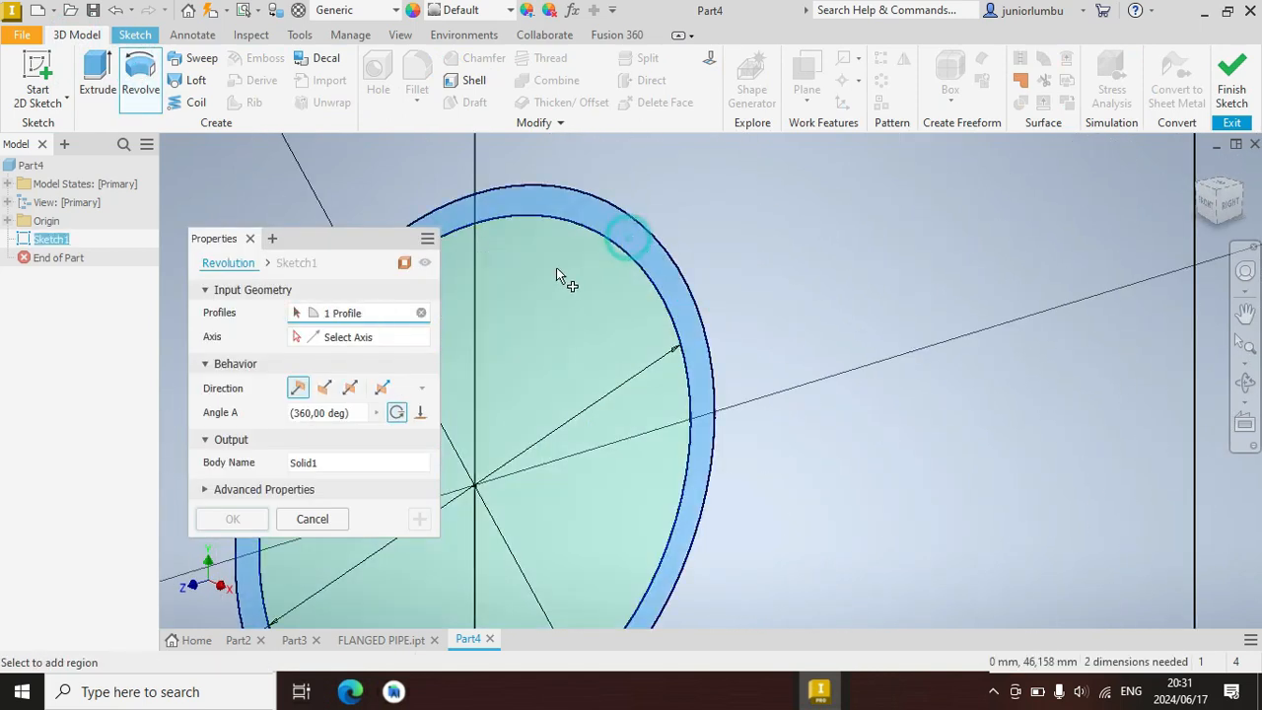
{"action": "left_click", "coordinate": [350, 337]}
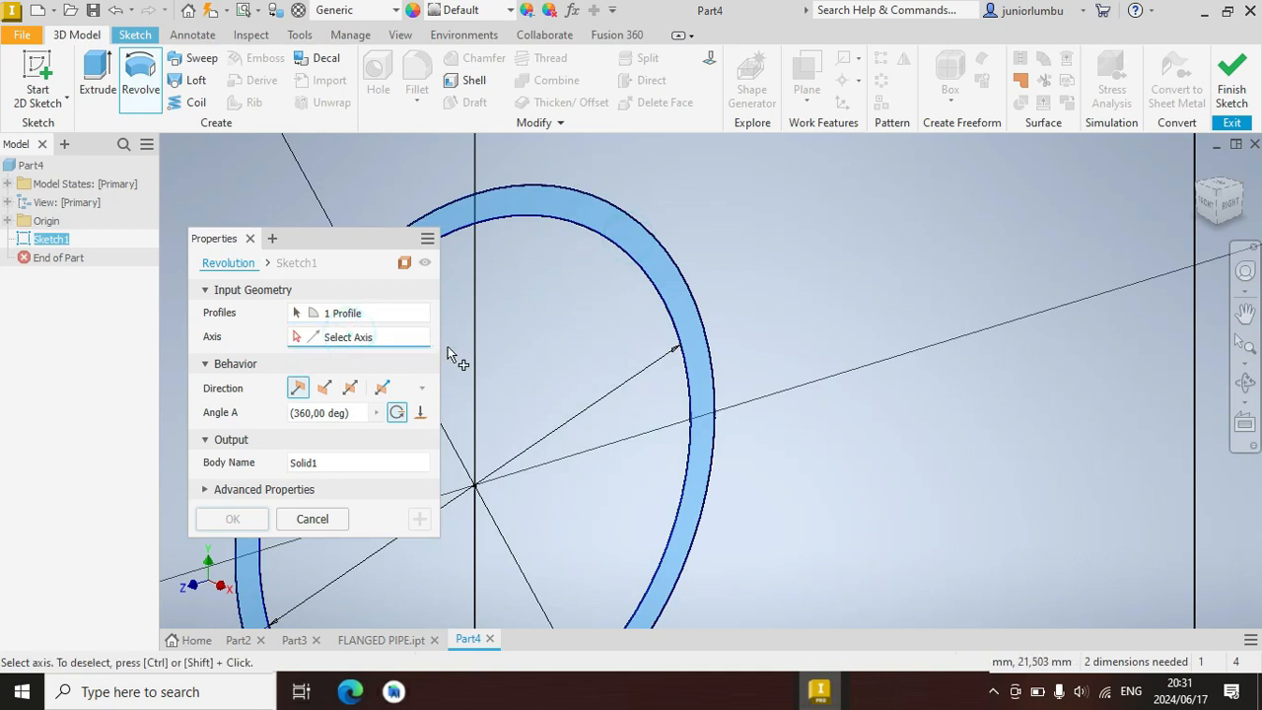
{"action": "left_click", "coordinate": [1192, 299]}
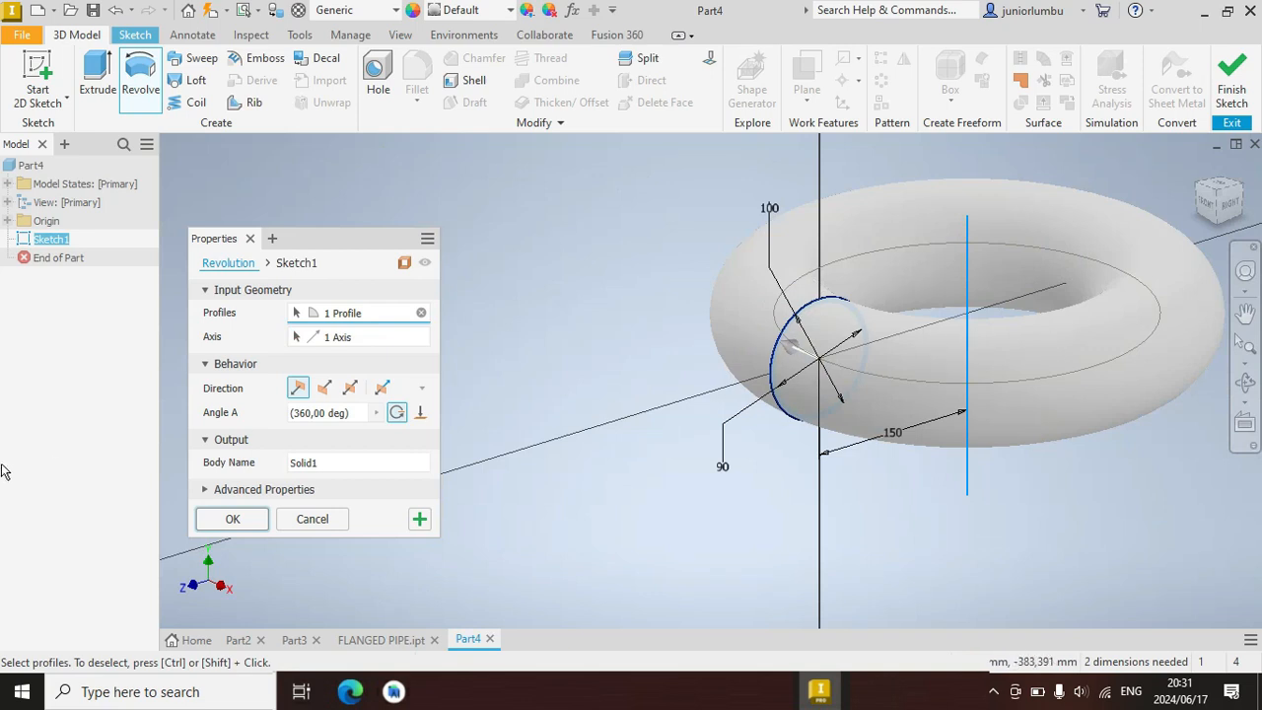
{"action": "left_click", "coordinate": [357, 412]}
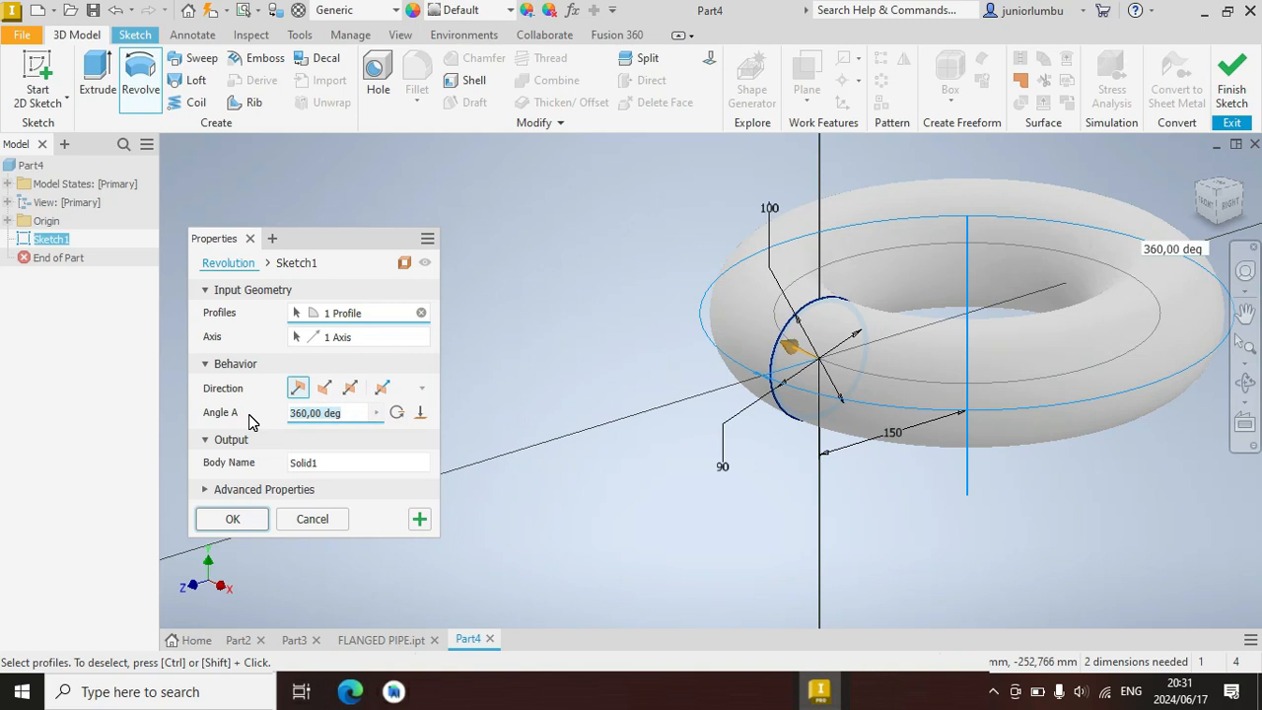
{"action": "type", "text": "90"}
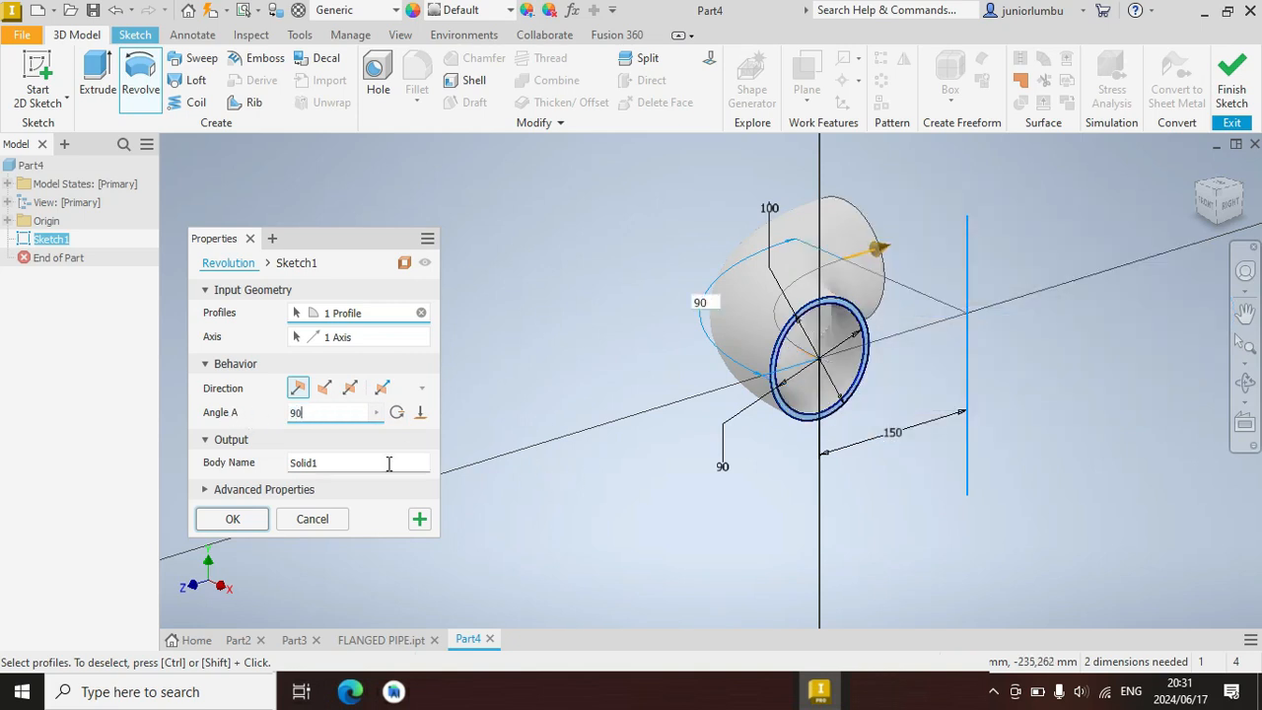
{"action": "left_click", "coordinate": [233, 520]}
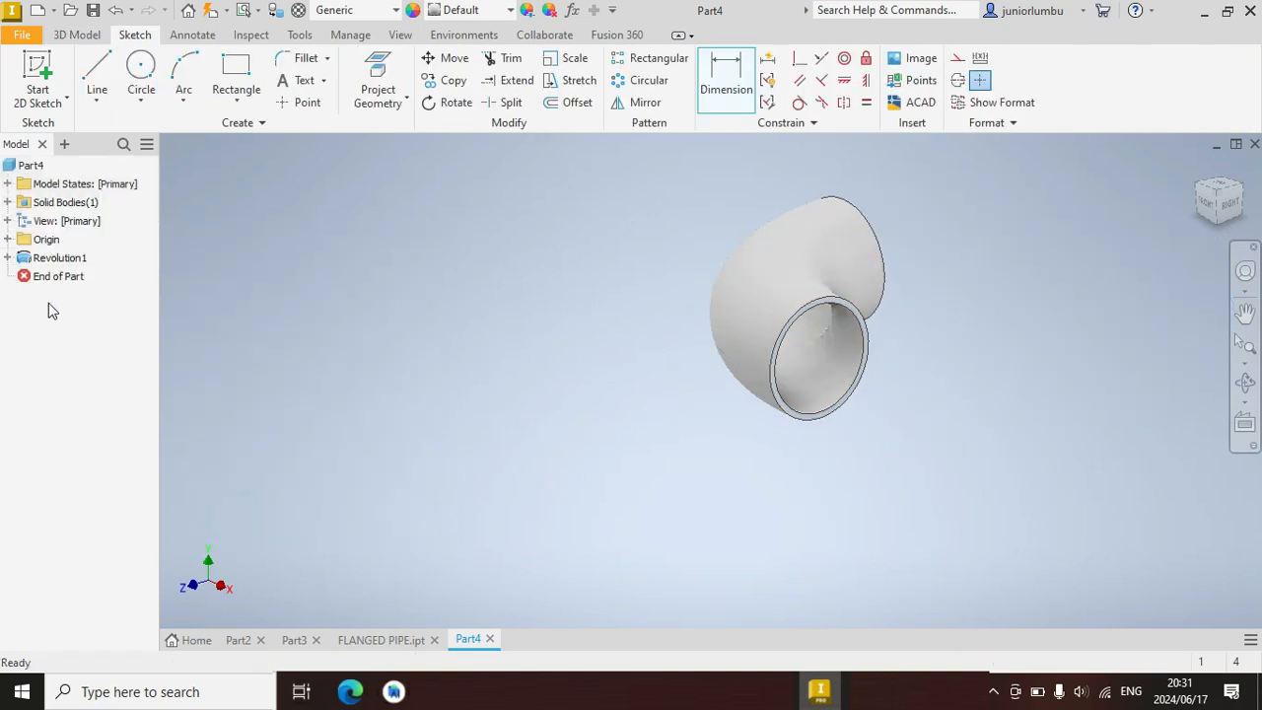
Make Sketch1, the sketch under Revolution1, visible again for reuse
{"action": "left_click", "coordinate": [8, 257]}
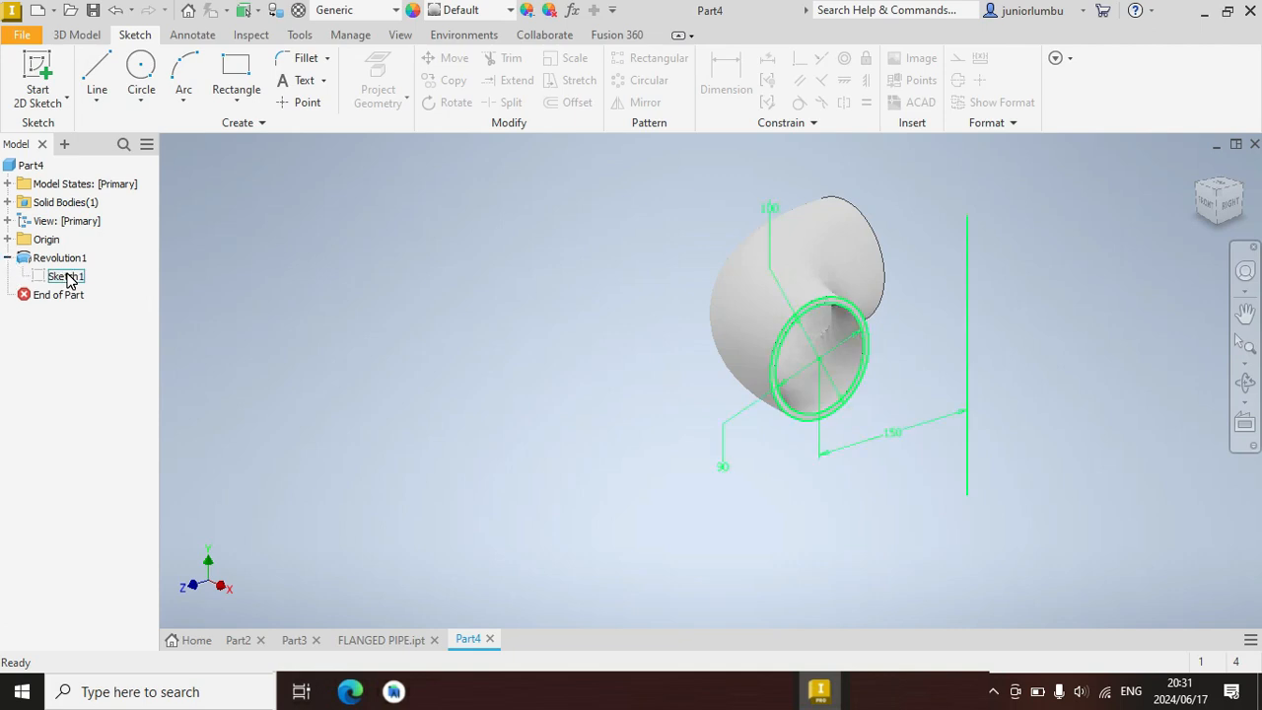
{"action": "right_click", "coordinate": [69, 280]}
{"action": "left_click", "coordinate": [105, 518]}
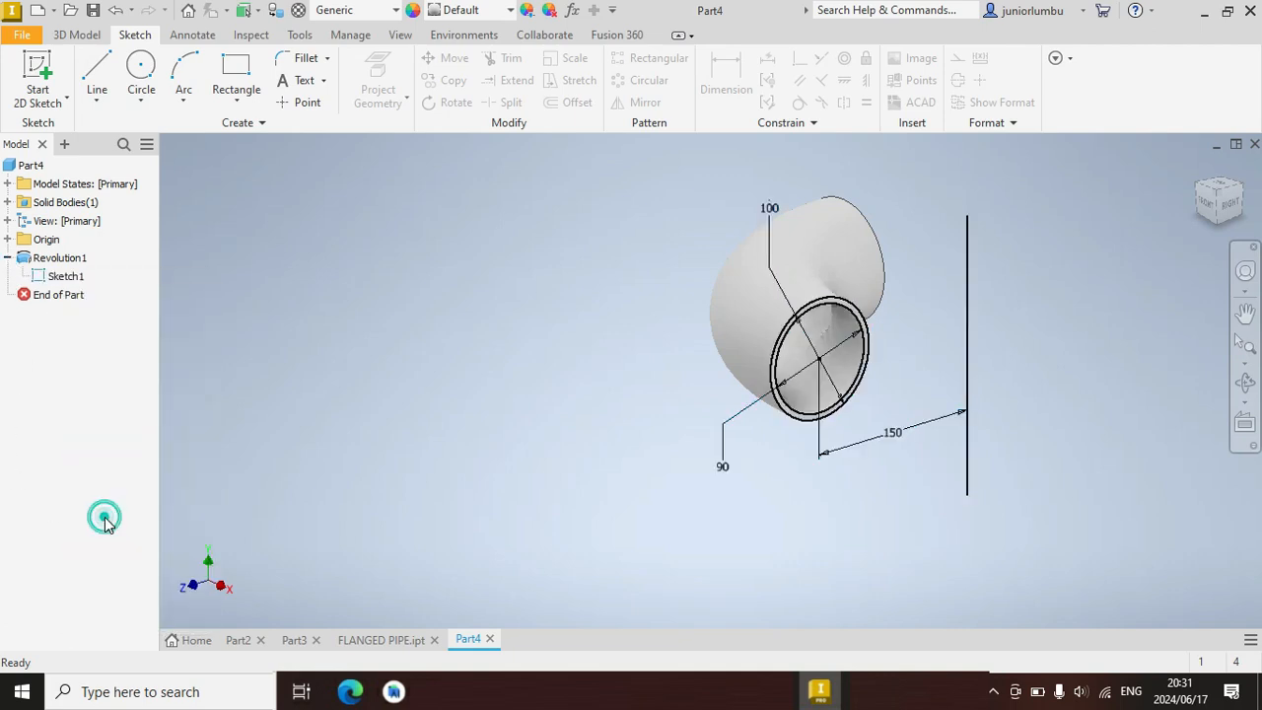
Extrude the ring between Sketch1's two circles 150 mm away from the bend to form a straight pipe section
{"action": "left_click", "coordinate": [75, 42]}
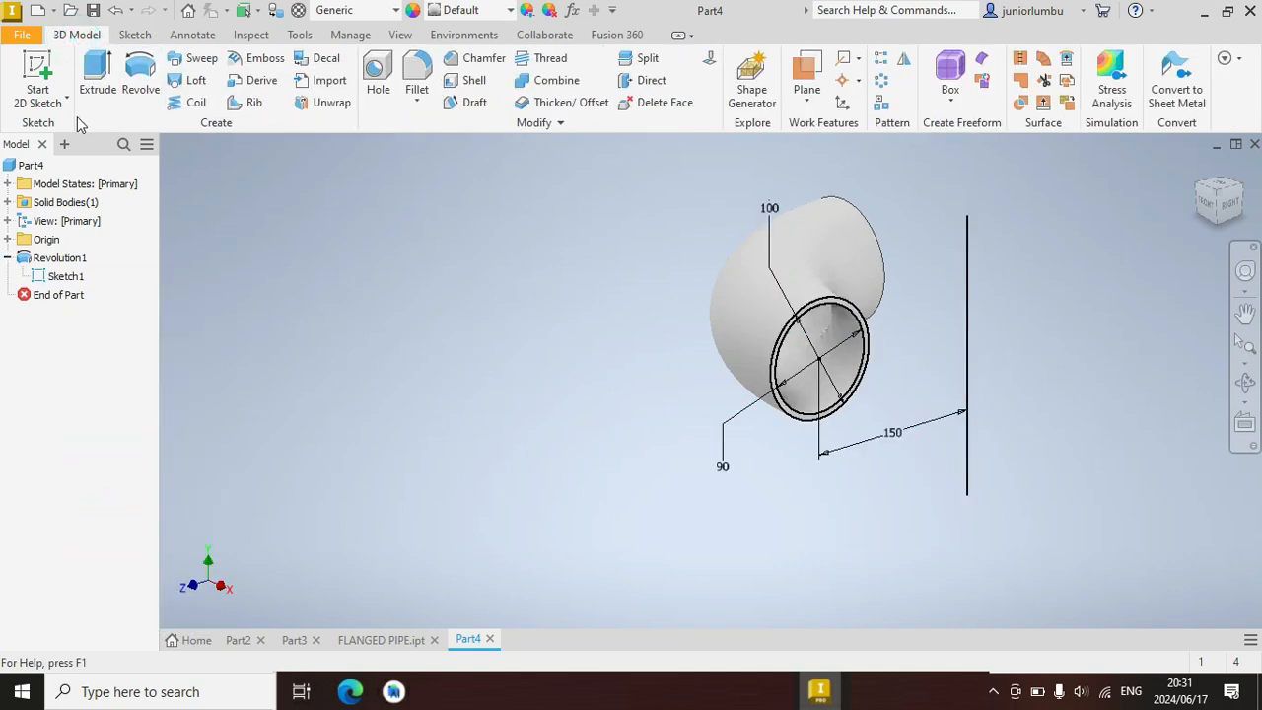
{"action": "left_click", "coordinate": [97, 79]}
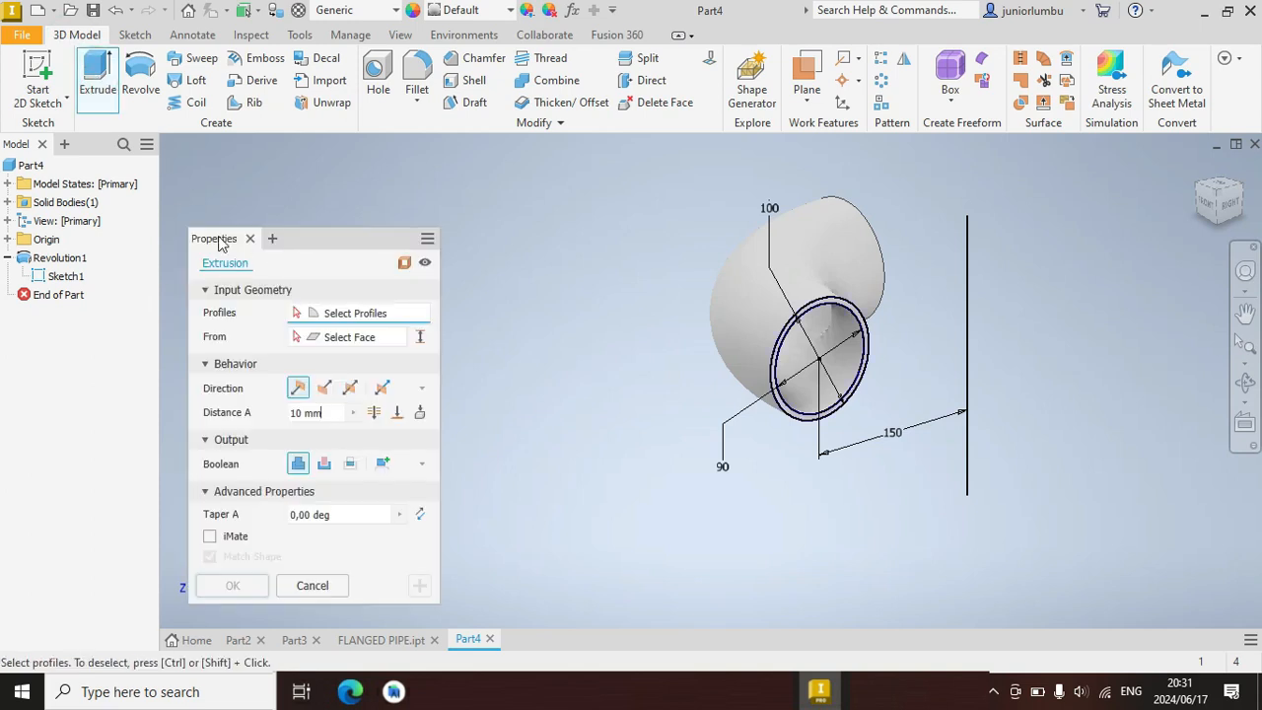
{"action": "scroll", "coordinate": [858, 318], "scroll_direction": "down", "scroll_amount": 5}
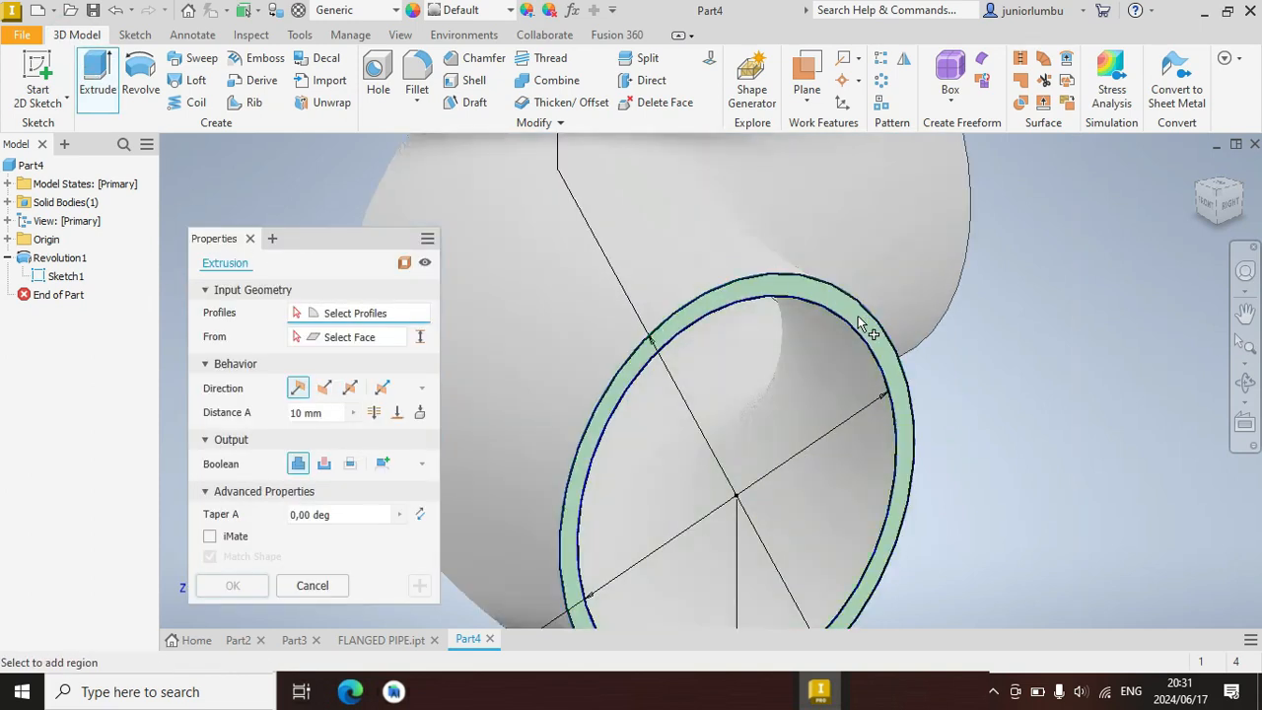
{"action": "left_click", "coordinate": [857, 317]}
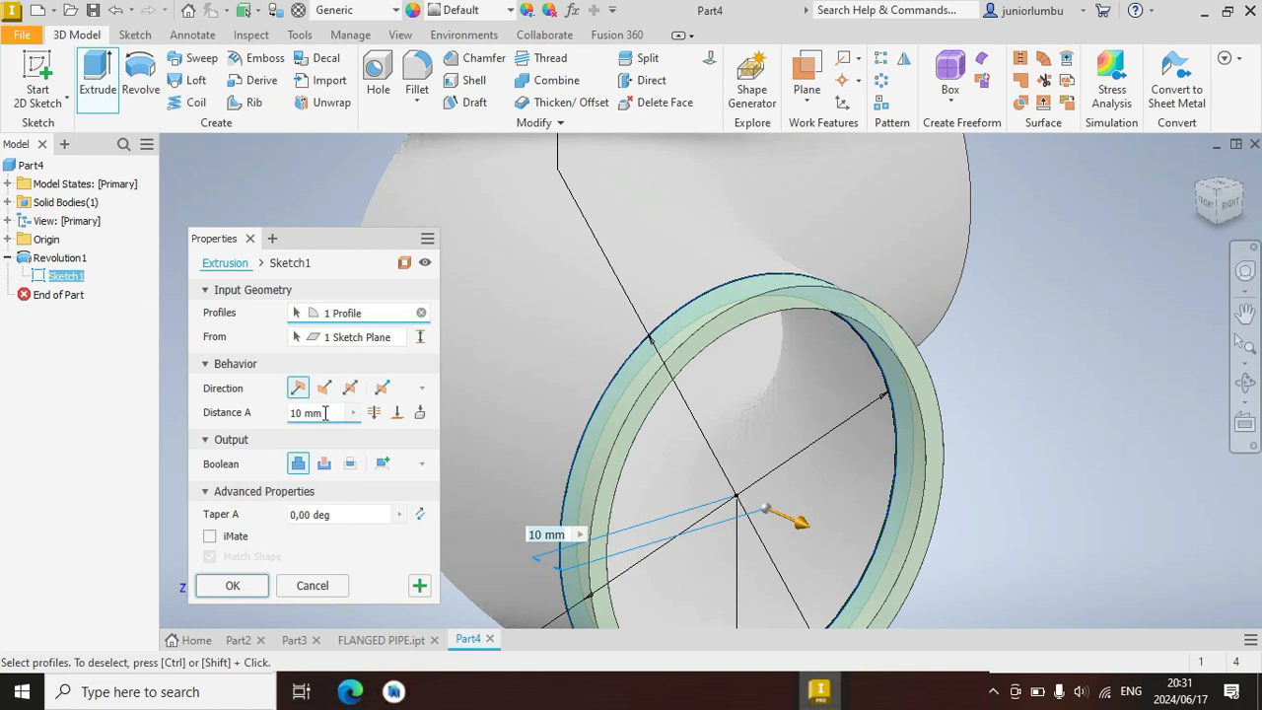
{"action": "type", "text": "150"}
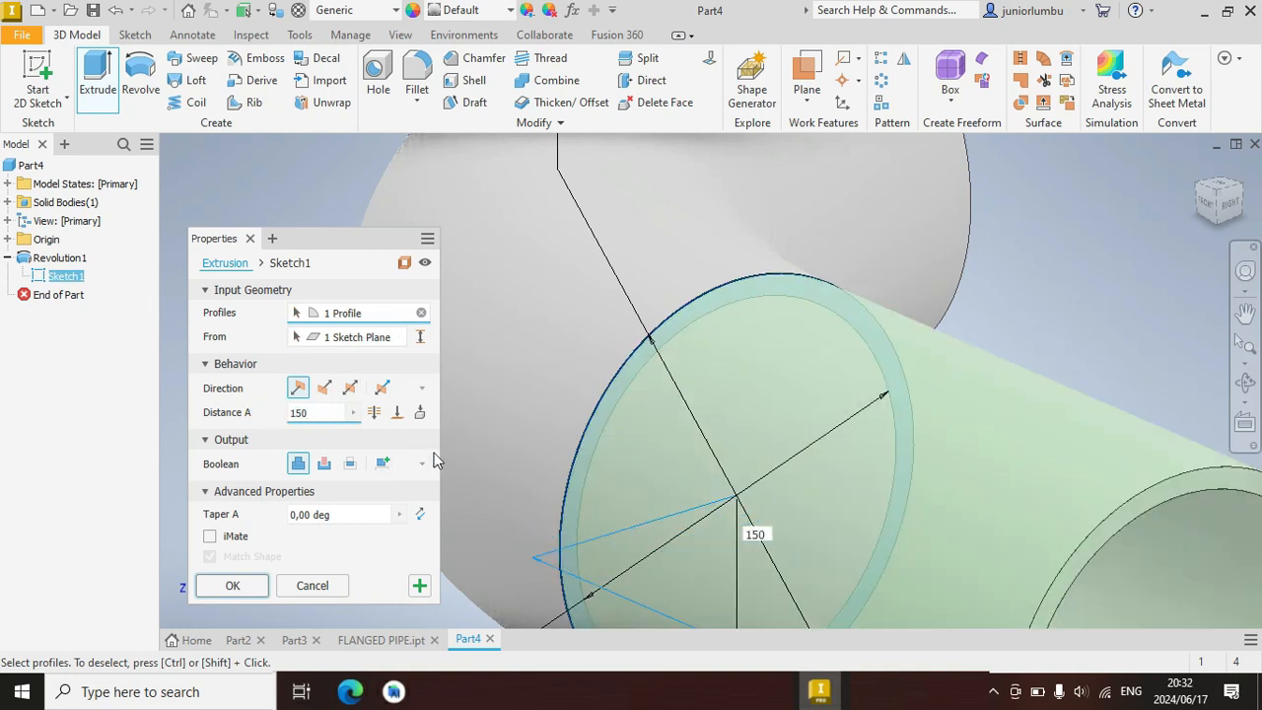
{"action": "scroll", "coordinate": [467, 445], "scroll_direction": "up", "scroll_amount": 5}
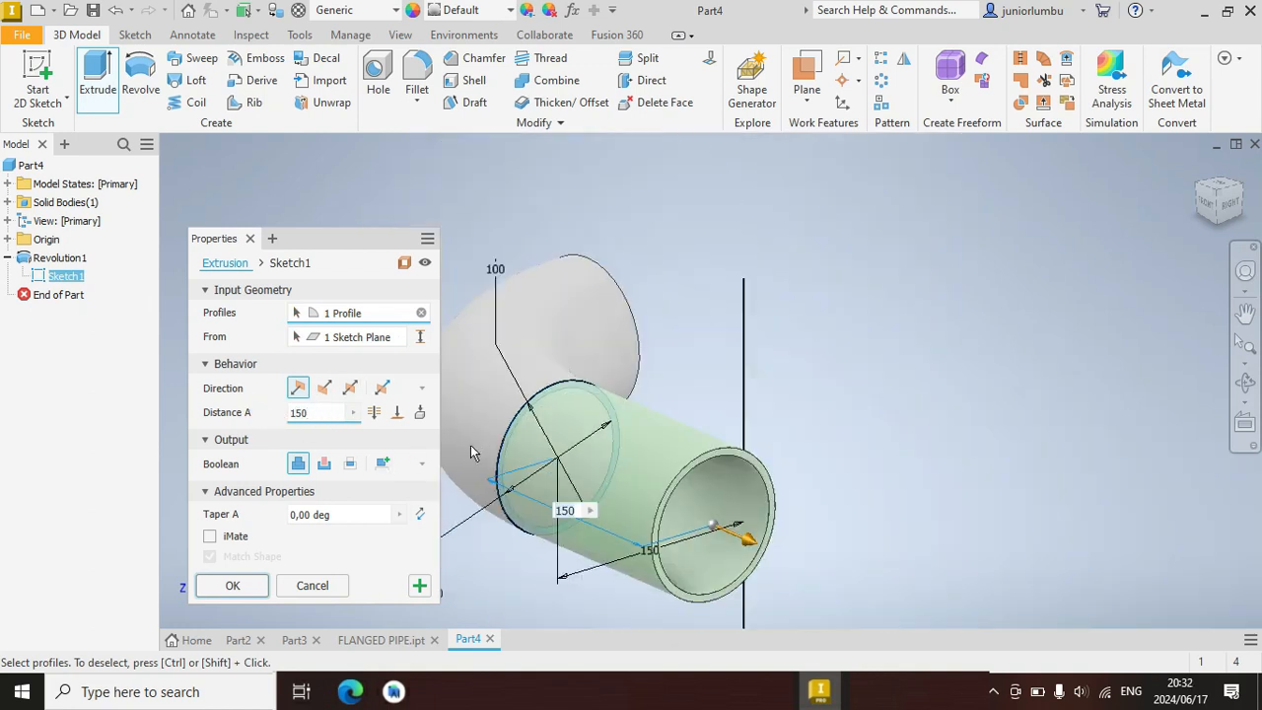
{"action": "left_click", "coordinate": [1227, 204]}
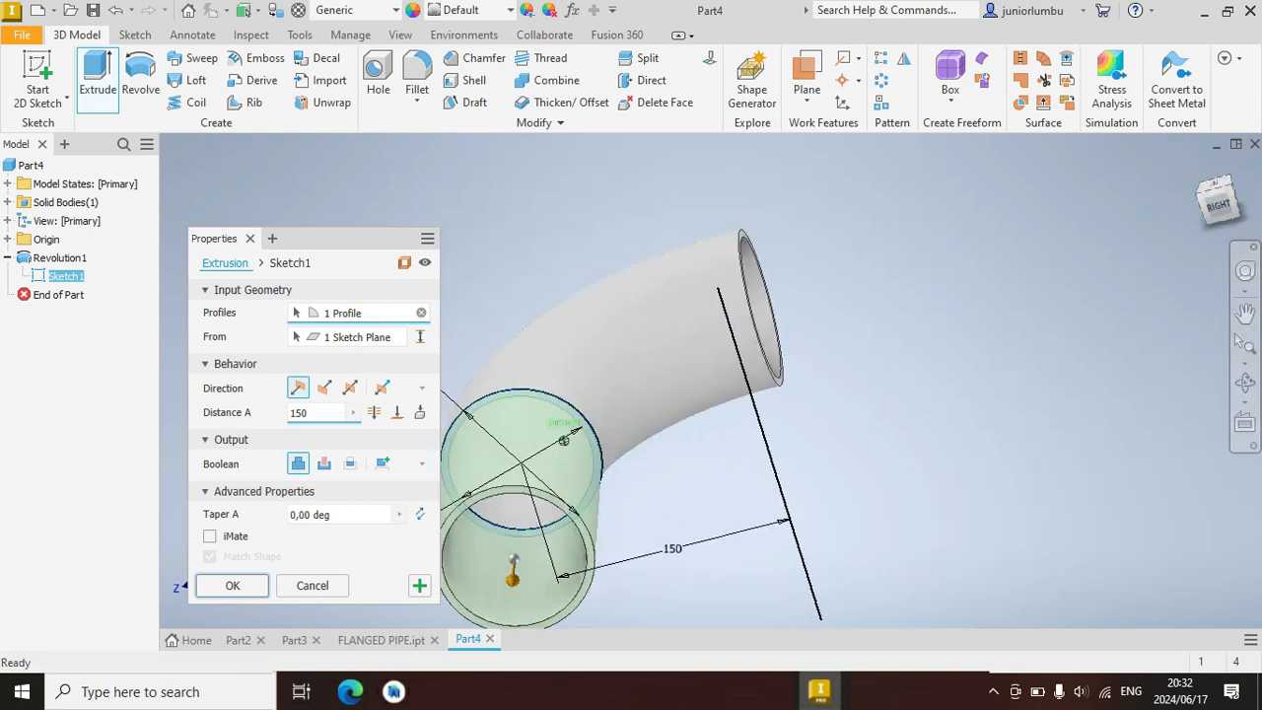
{"action": "left_click", "coordinate": [234, 585]}
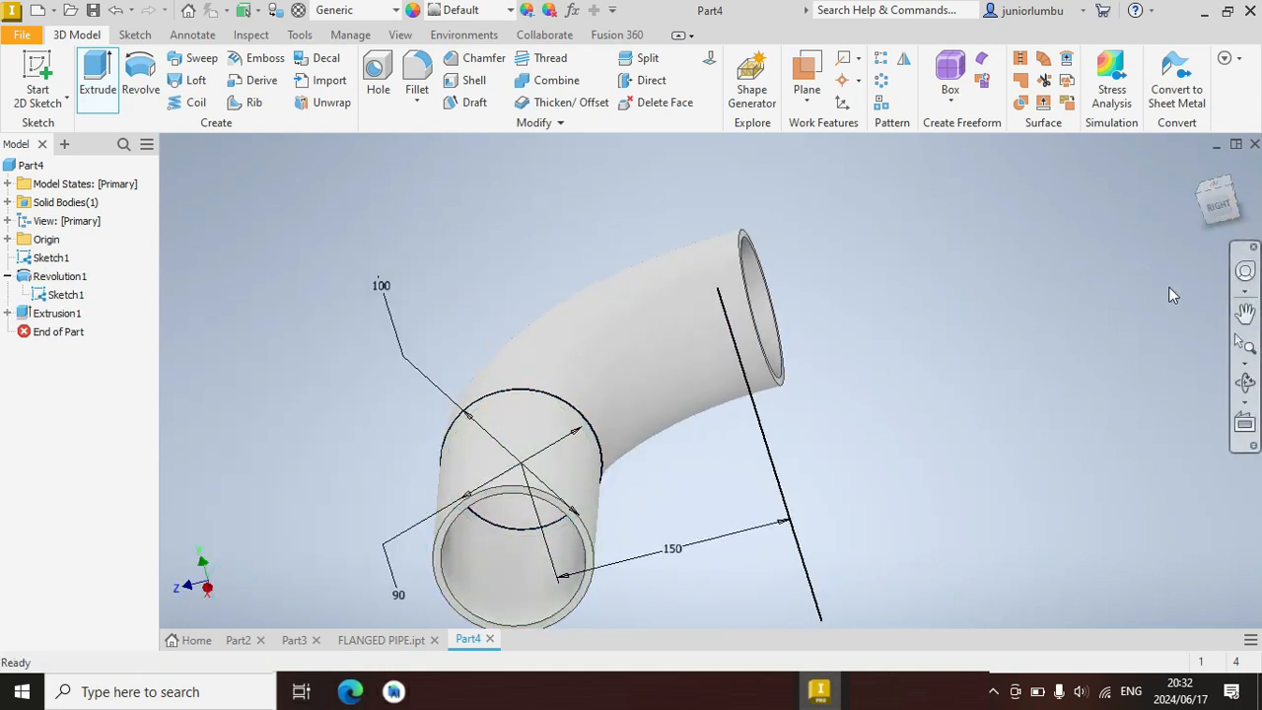
Start a new sketch on the ring-shaped face at the bend's free end
{"action": "left_click", "coordinate": [1222, 219]}
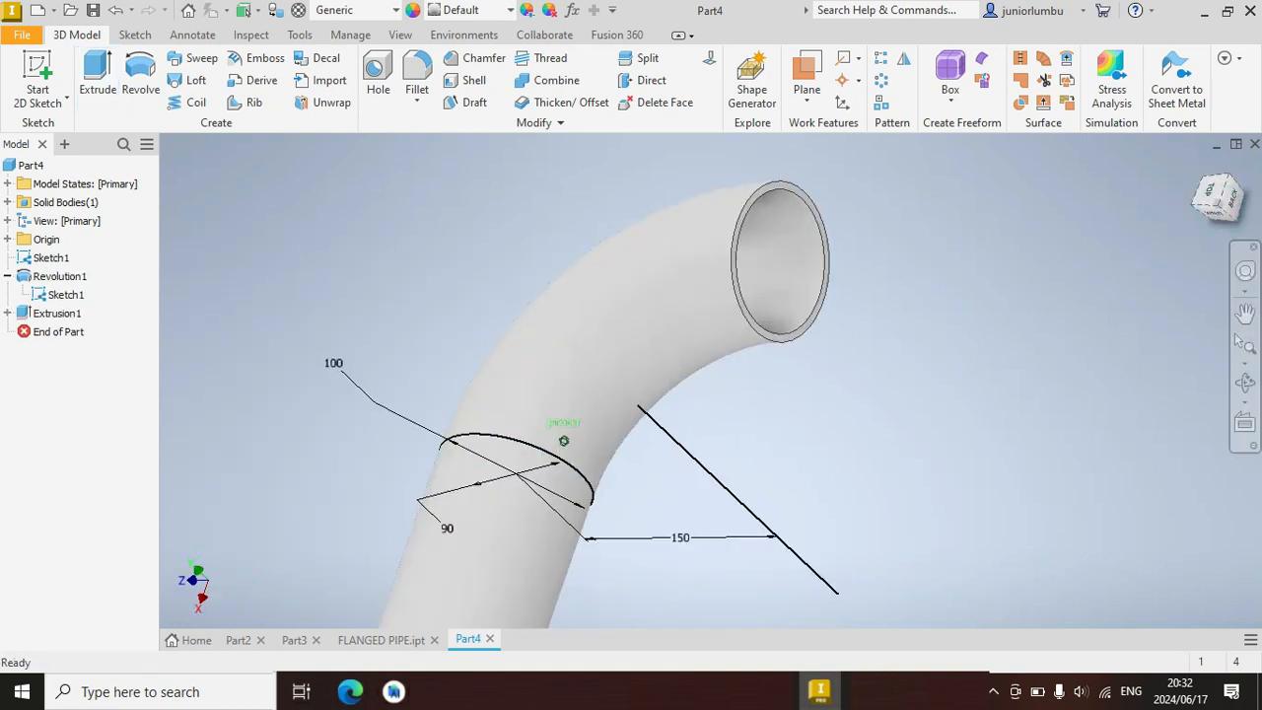
{"action": "left_click", "coordinate": [1238, 213]}
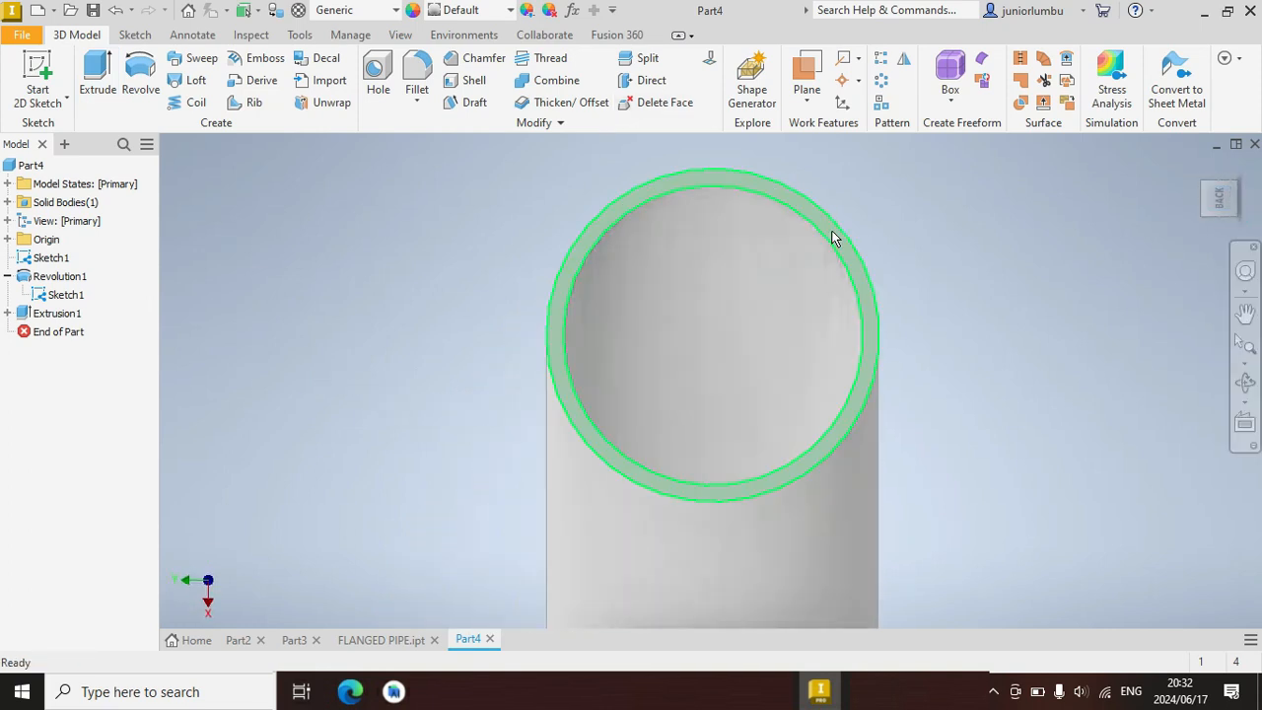
{"action": "scroll", "coordinate": [833, 237], "scroll_direction": "down", "scroll_amount": 3}
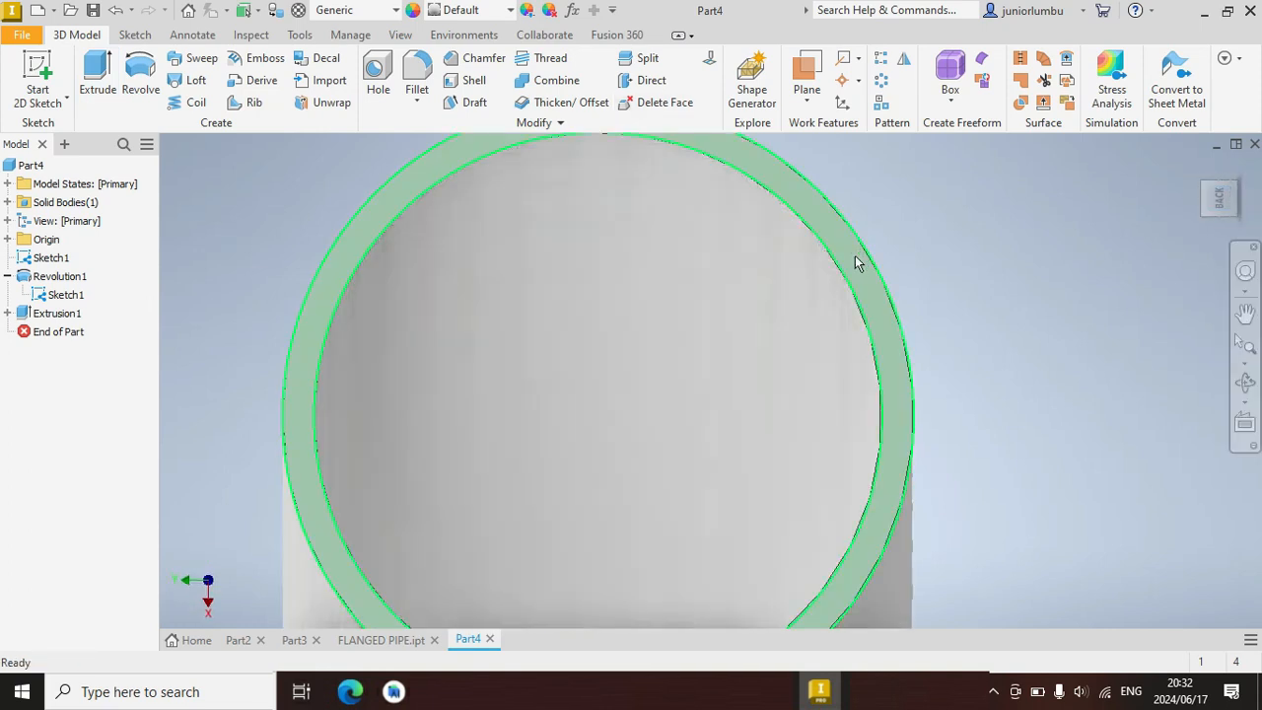
{"action": "right_click", "coordinate": [855, 262]}
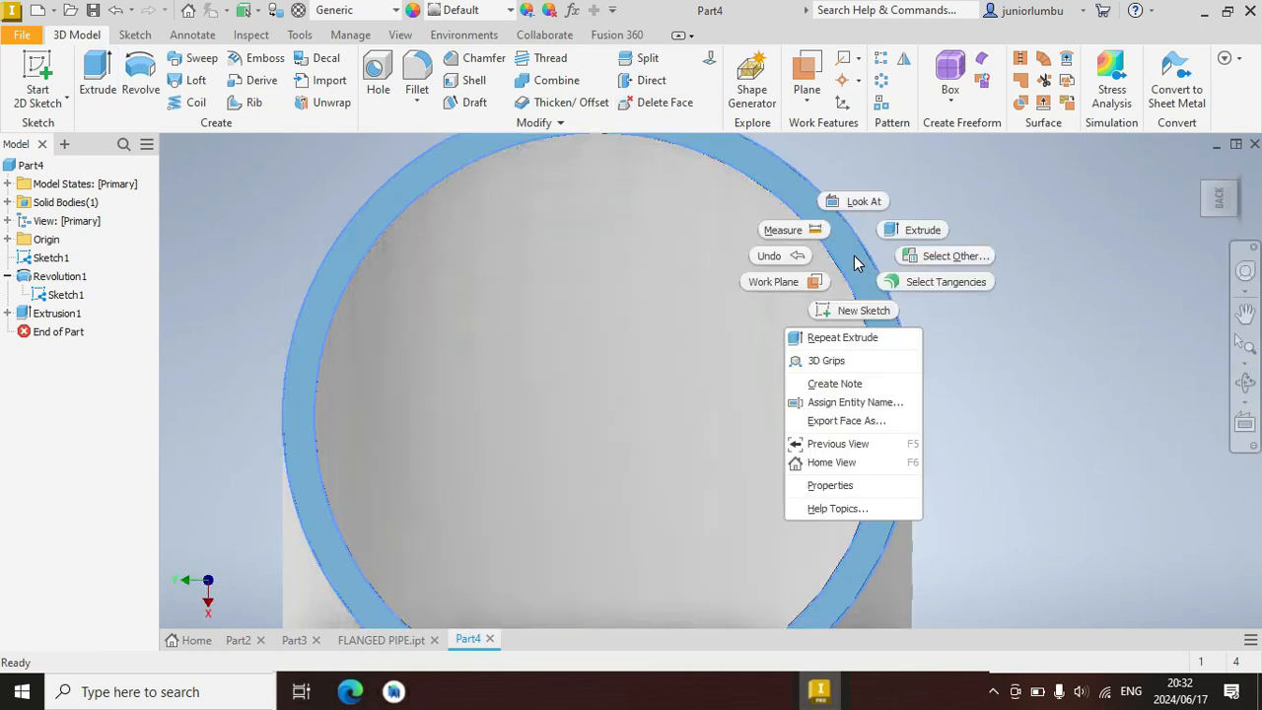
{"action": "left_click", "coordinate": [860, 311]}
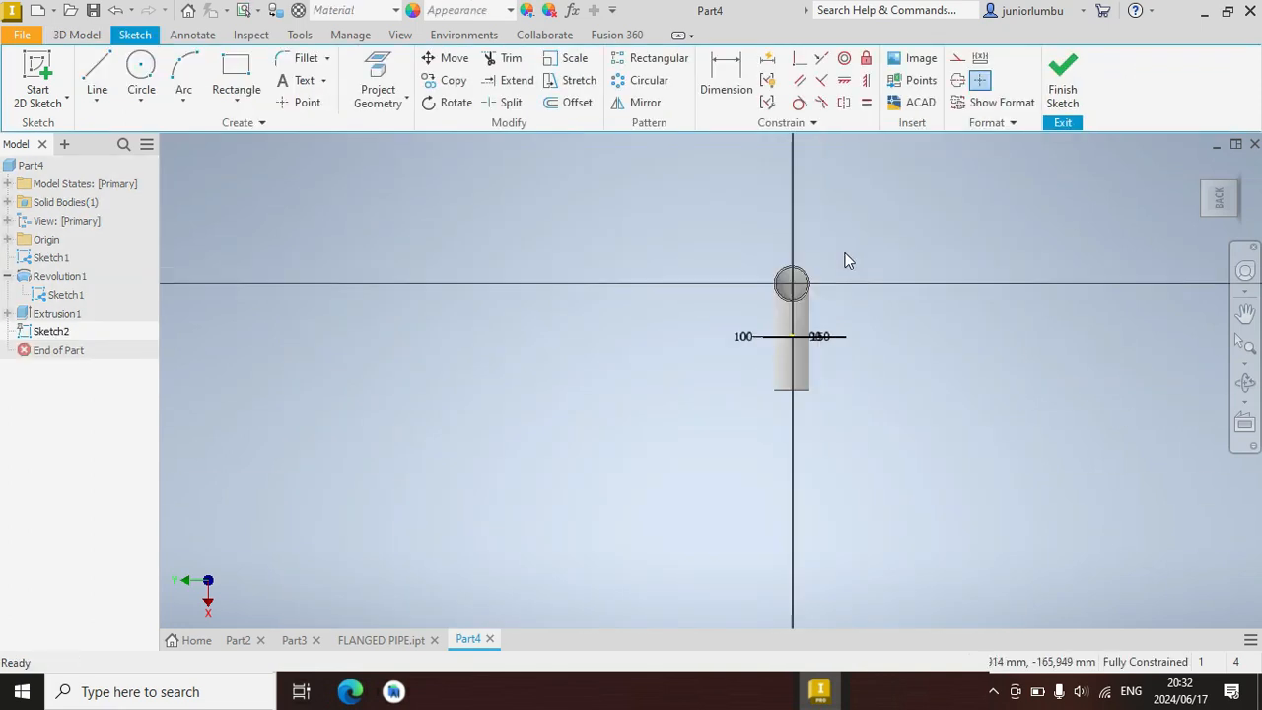
Draw a circle on the pipe's outer edge and a concentric inner circle about 88 mm in diameter
{"action": "scroll", "coordinate": [809, 281], "scroll_direction": "down", "scroll_amount": 4}
{"action": "left_click", "coordinate": [141, 78]}
{"action": "scroll", "coordinate": [747, 285], "scroll_direction": "down", "scroll_amount": 2}
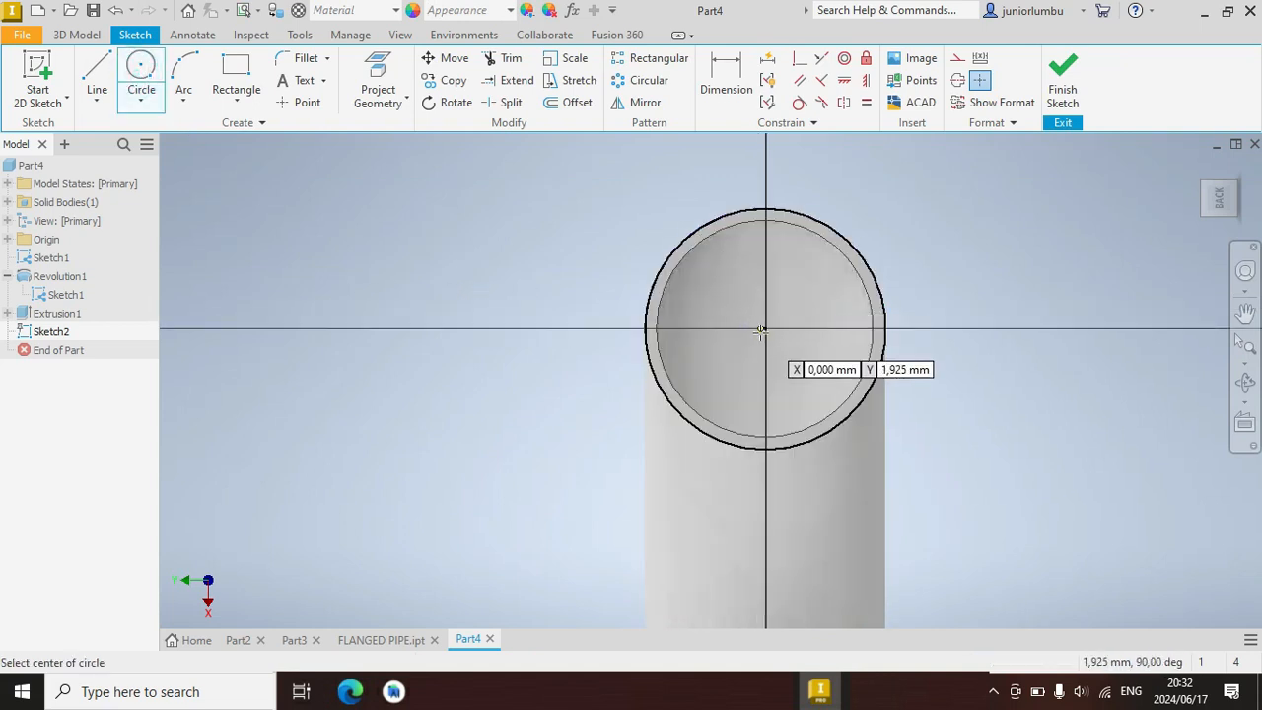
{"action": "left_click", "coordinate": [762, 330]}
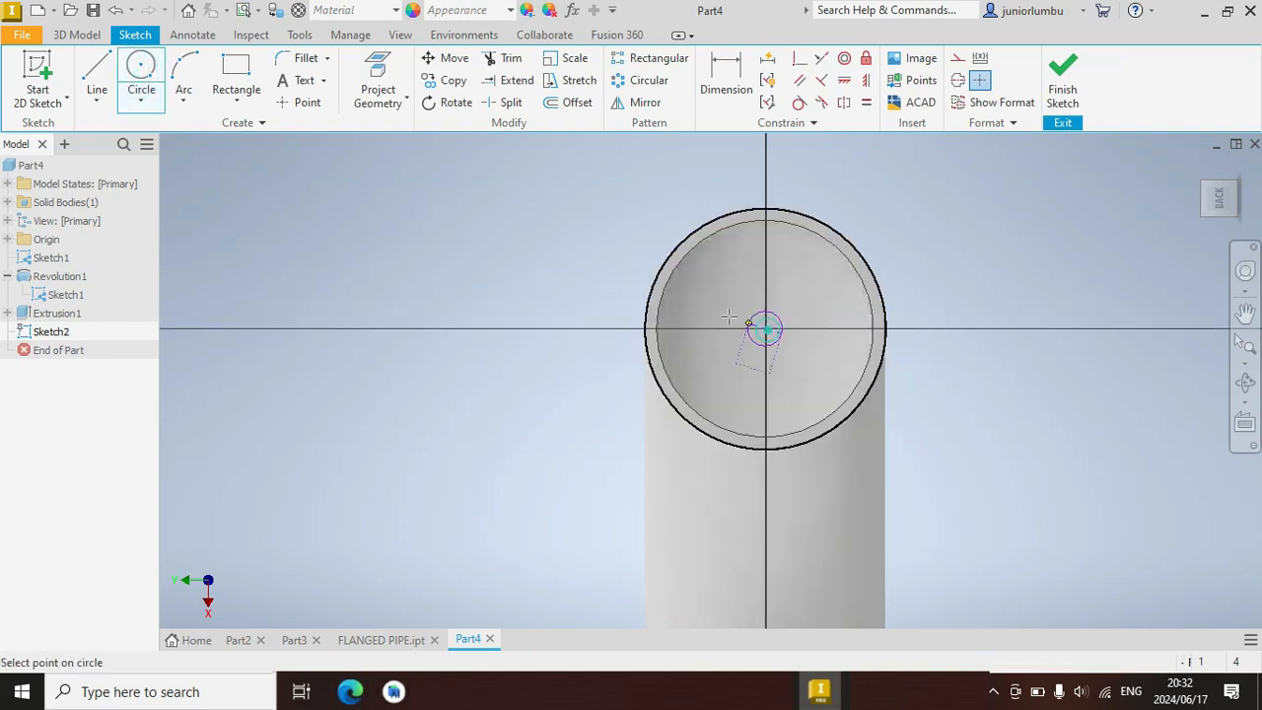
{"action": "left_click", "coordinate": [678, 246]}
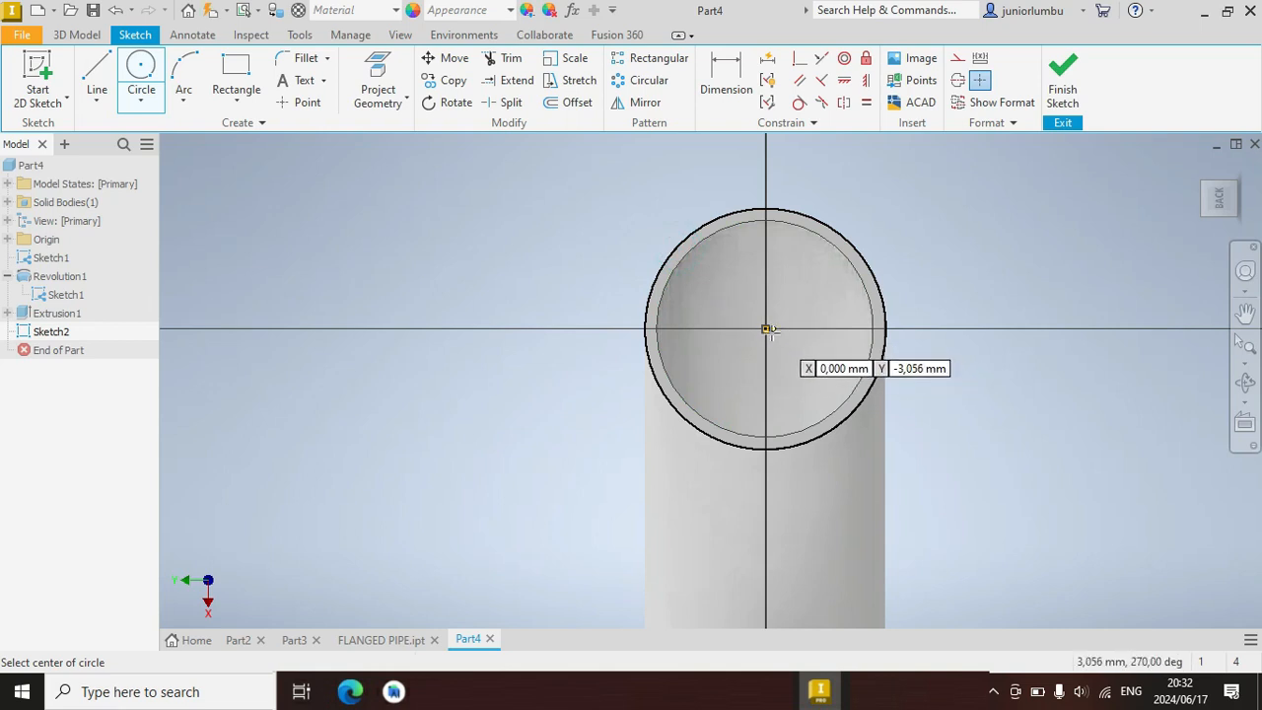
{"action": "left_click", "coordinate": [766, 328]}
{"action": "left_click", "coordinate": [690, 254]}
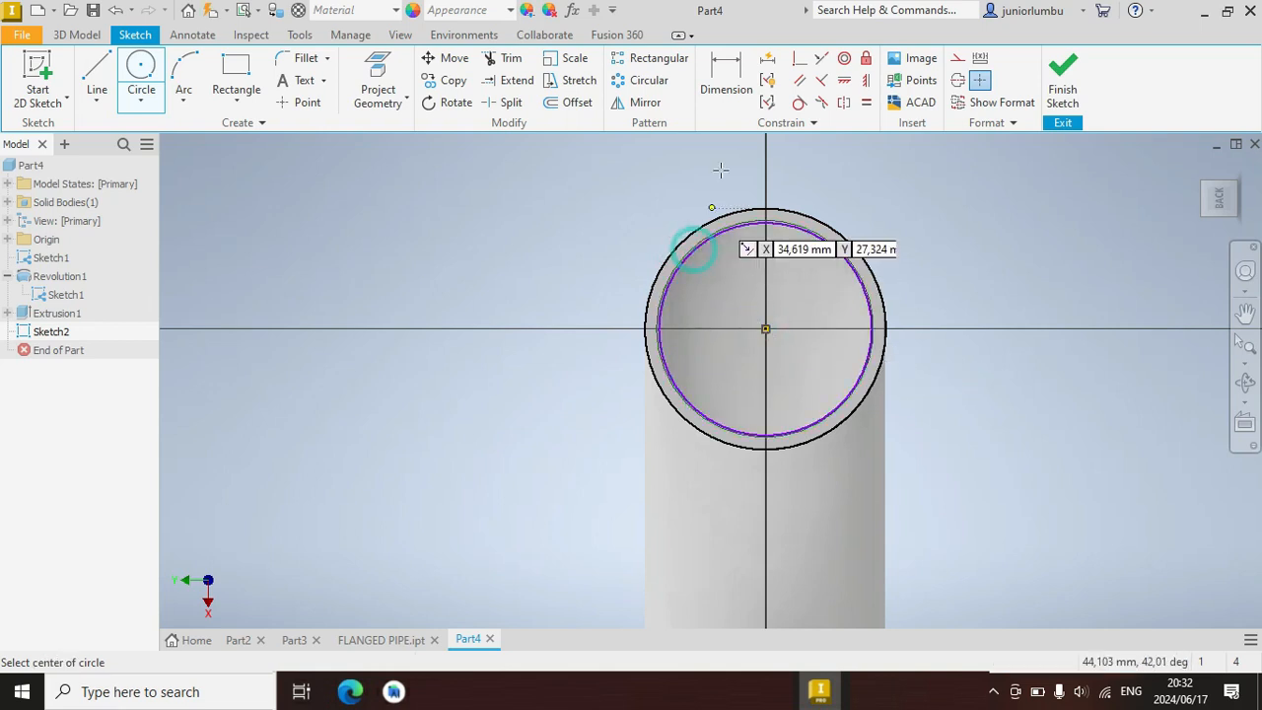
{"action": "left_click", "coordinate": [716, 91]}
{"action": "left_click", "coordinate": [811, 218]}
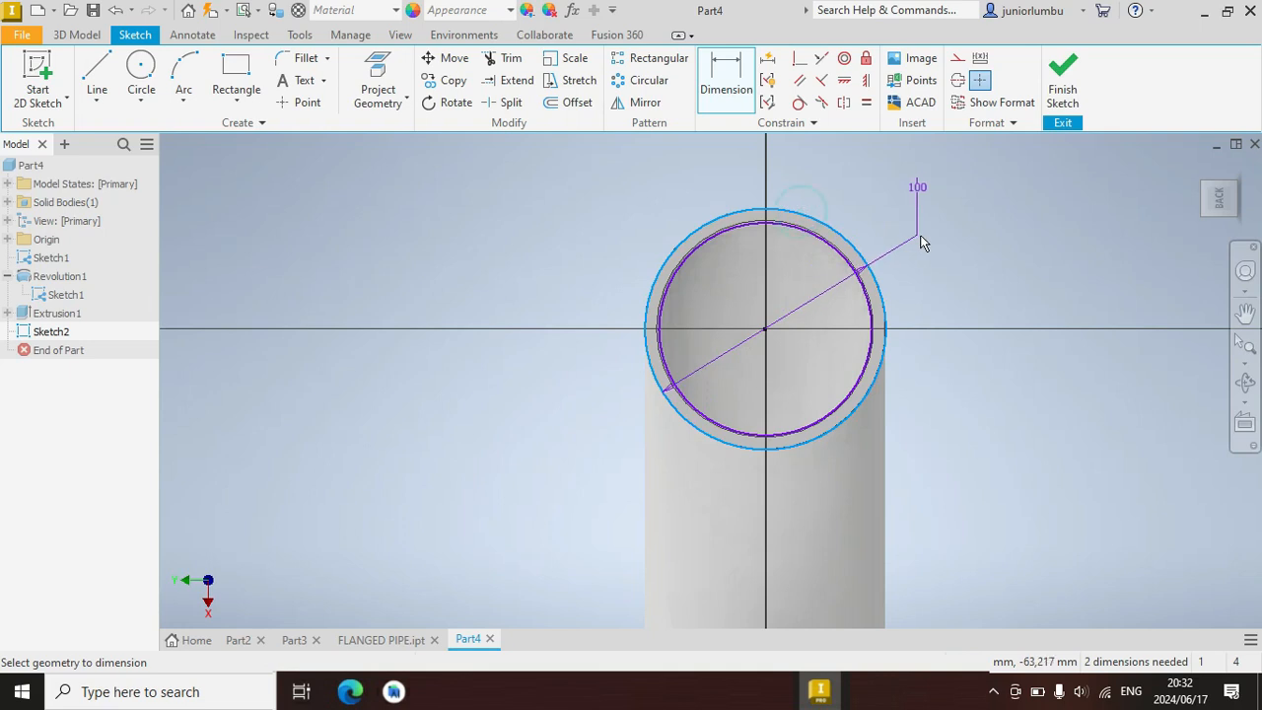
{"action": "left_click", "coordinate": [937, 251]}
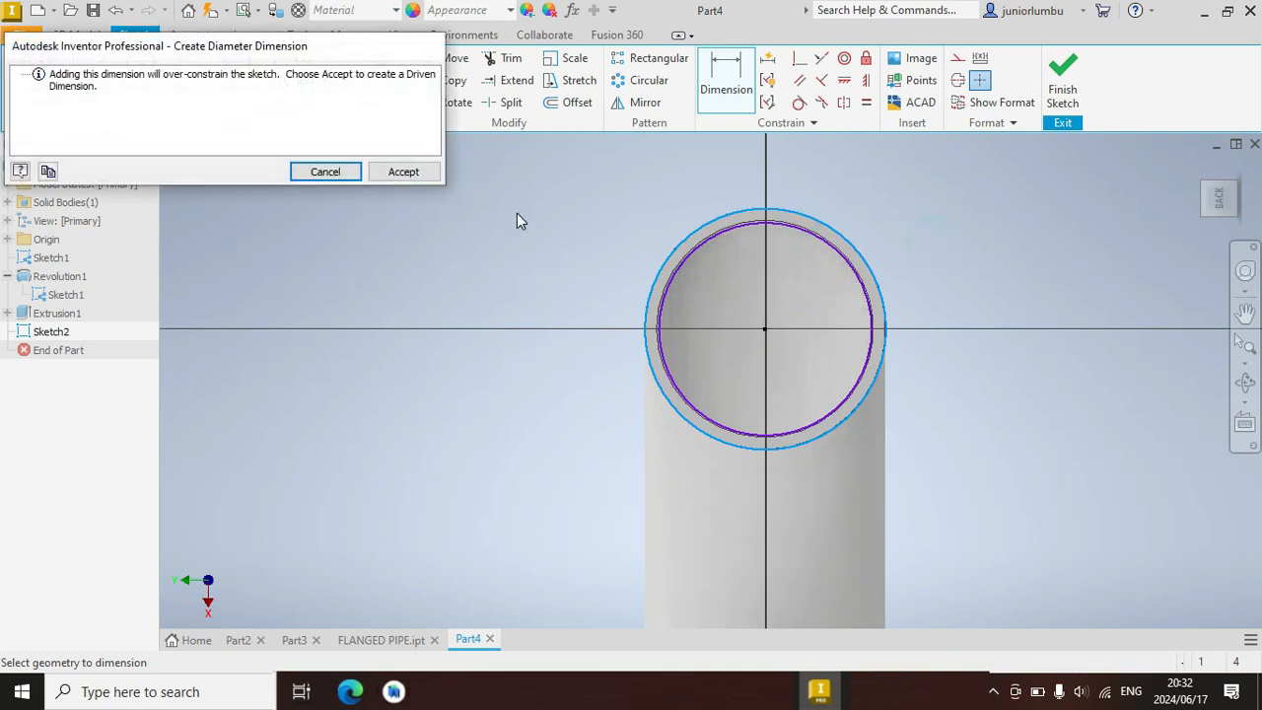
{"action": "left_click", "coordinate": [325, 173]}
Dimension the inner circle's diameter to 90 mm and the outer circle's diameter to 100 mm
{"action": "left_click", "coordinate": [757, 226]}
{"action": "left_click", "coordinate": [955, 259]}
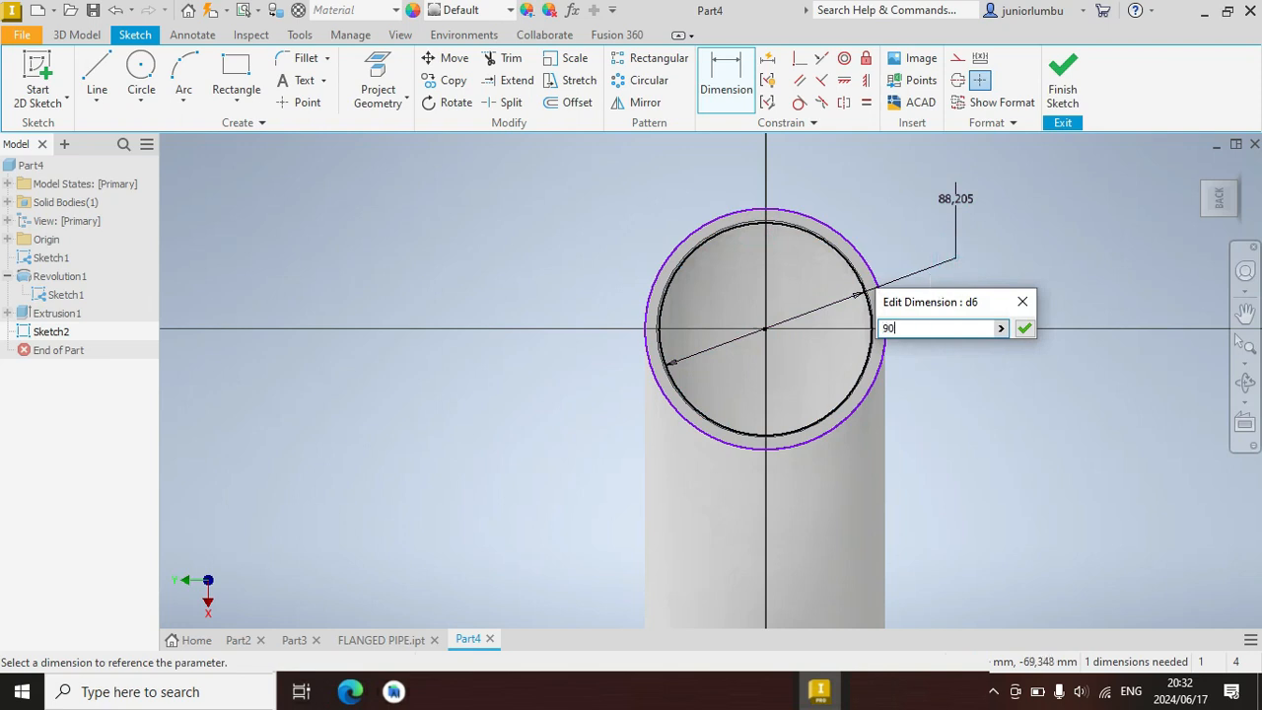
{"action": "key", "text": "Return"}
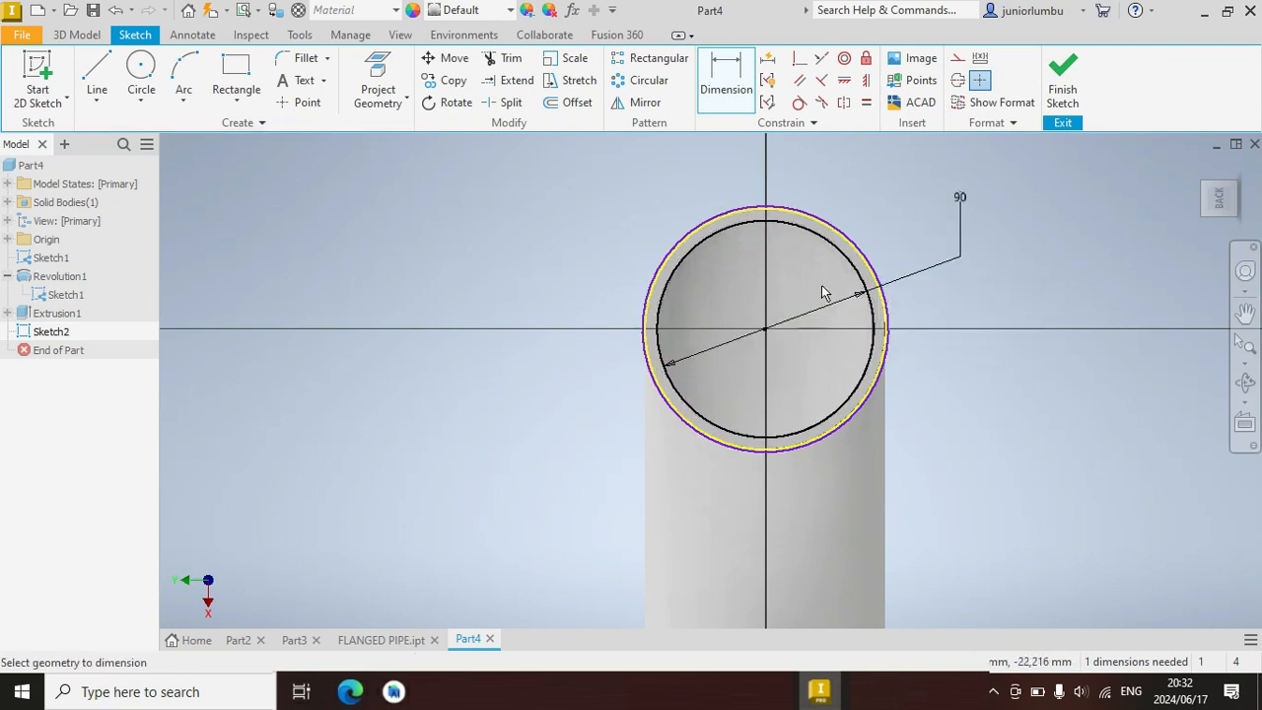
{"action": "scroll", "coordinate": [802, 236], "scroll_direction": "up", "scroll_amount": 4}
{"action": "scroll", "coordinate": [792, 237], "scroll_direction": "down", "scroll_amount": 2}
{"action": "left_click", "coordinate": [845, 200]}
{"action": "left_click", "coordinate": [958, 246]}
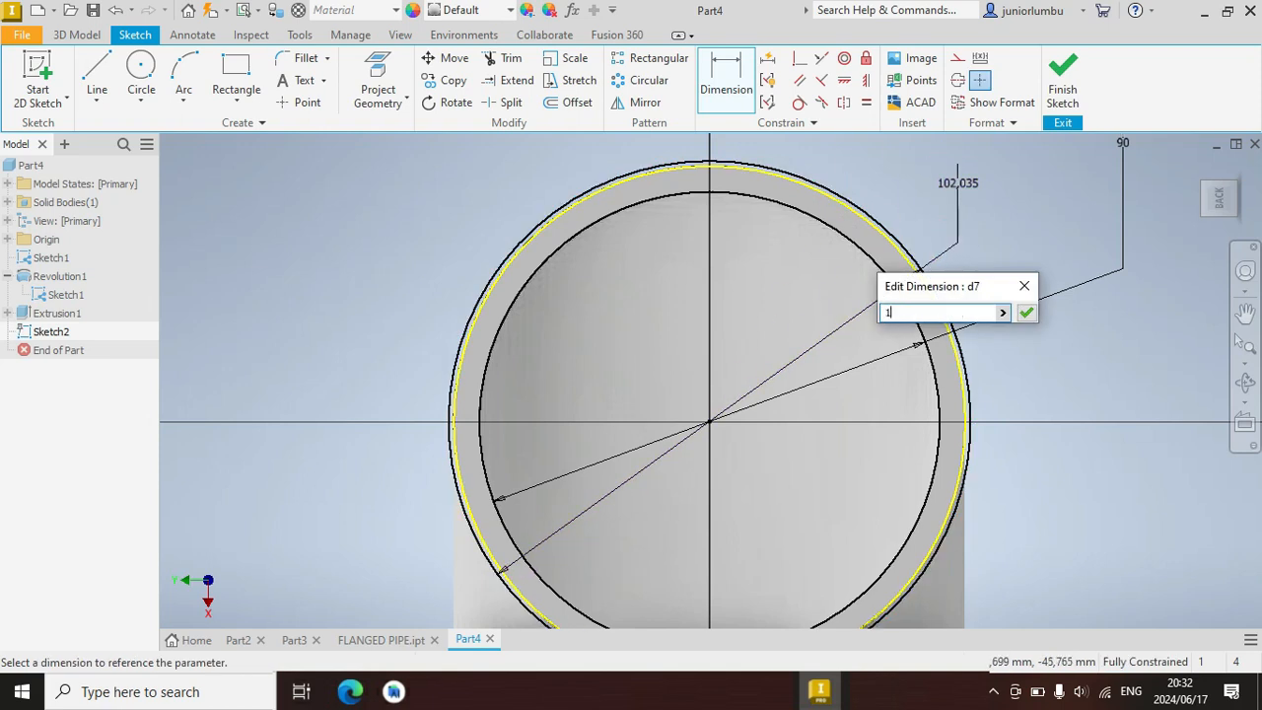
{"action": "type", "text": "100"}
{"action": "key", "text": "Return"}
Extrude the ring between the new sketch's circles 150 mm outward from the bend's end as a second straight section
{"action": "scroll", "coordinate": [811, 244], "scroll_direction": "down", "scroll_amount": 3}
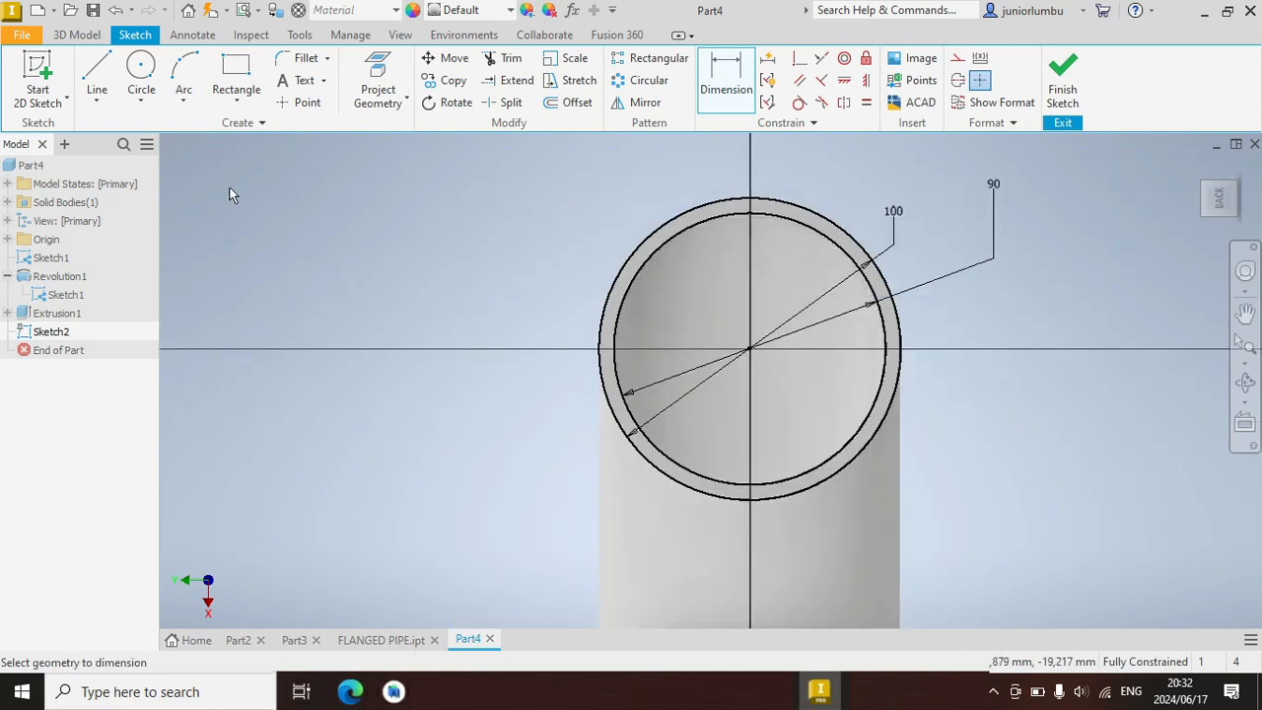
{"action": "left_click", "coordinate": [76, 36]}
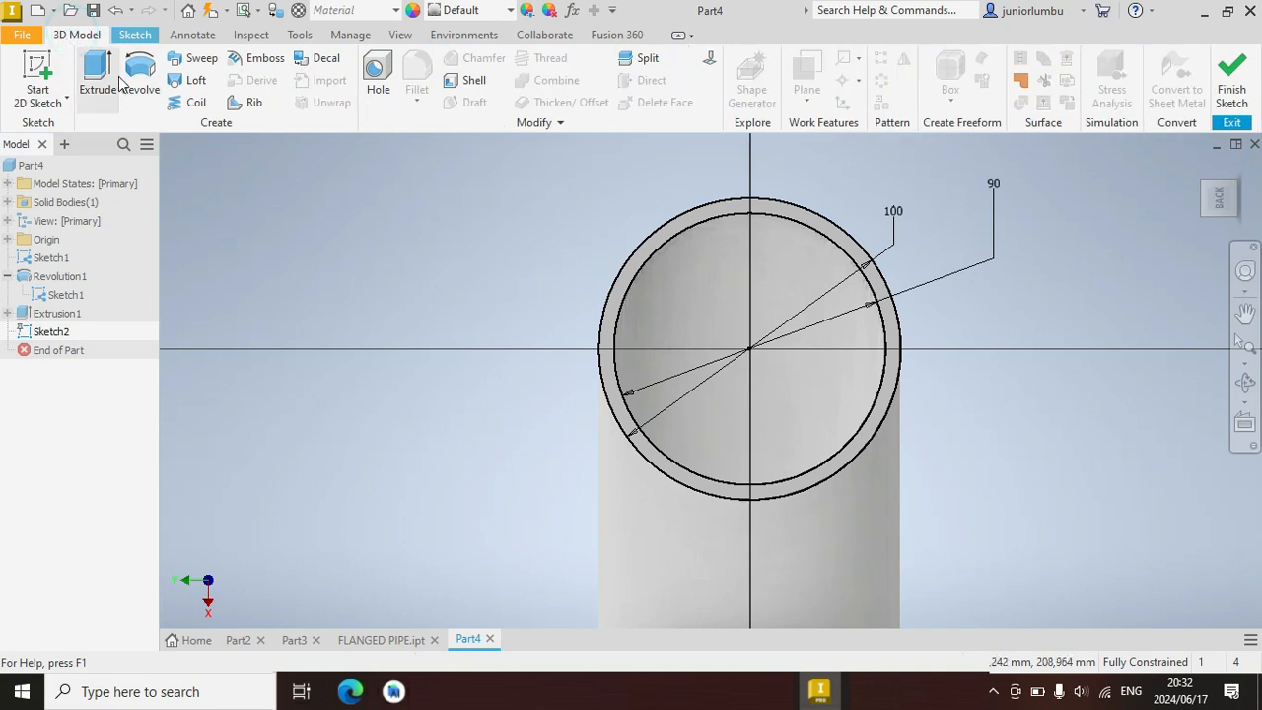
{"action": "scroll", "coordinate": [831, 263], "scroll_direction": "up", "scroll_amount": 3}
{"action": "key", "text": "e"}
{"action": "left_click", "coordinate": [867, 287]}
{"action": "scroll", "coordinate": [864, 286], "scroll_direction": "down", "scroll_amount": 3}
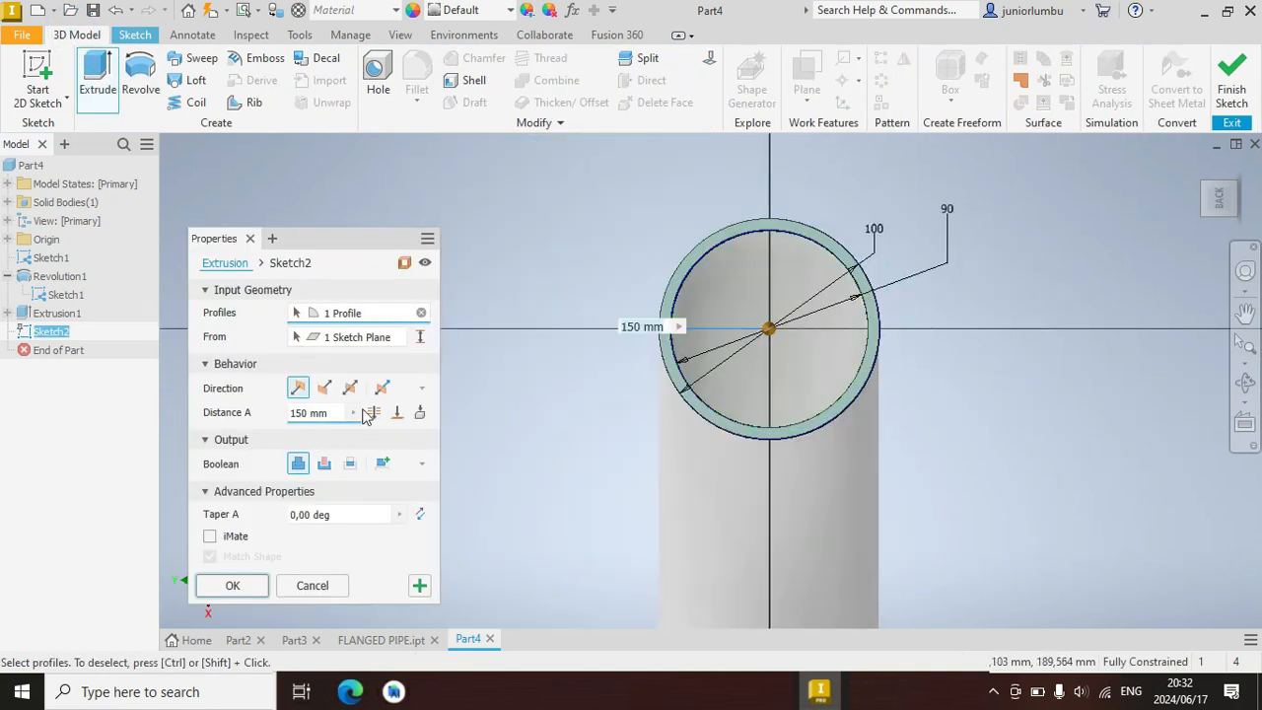
{"action": "left_click", "coordinate": [1218, 200]}
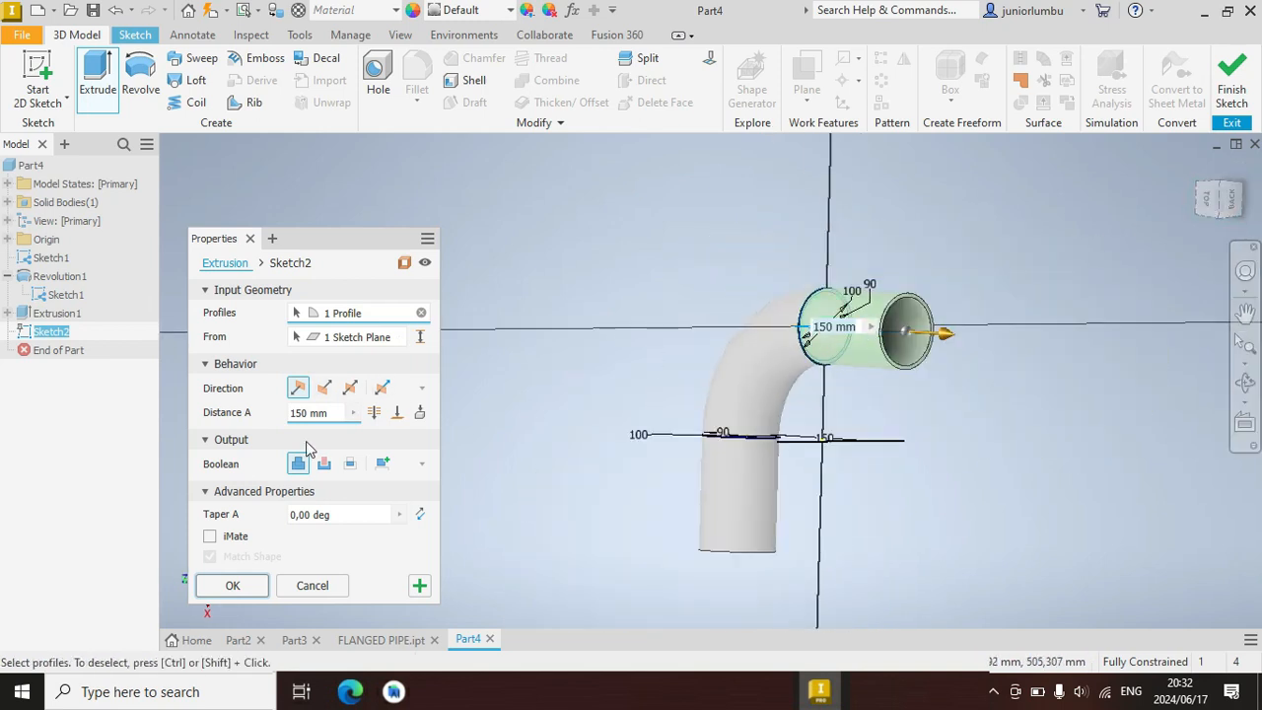
{"action": "left_click", "coordinate": [223, 586]}
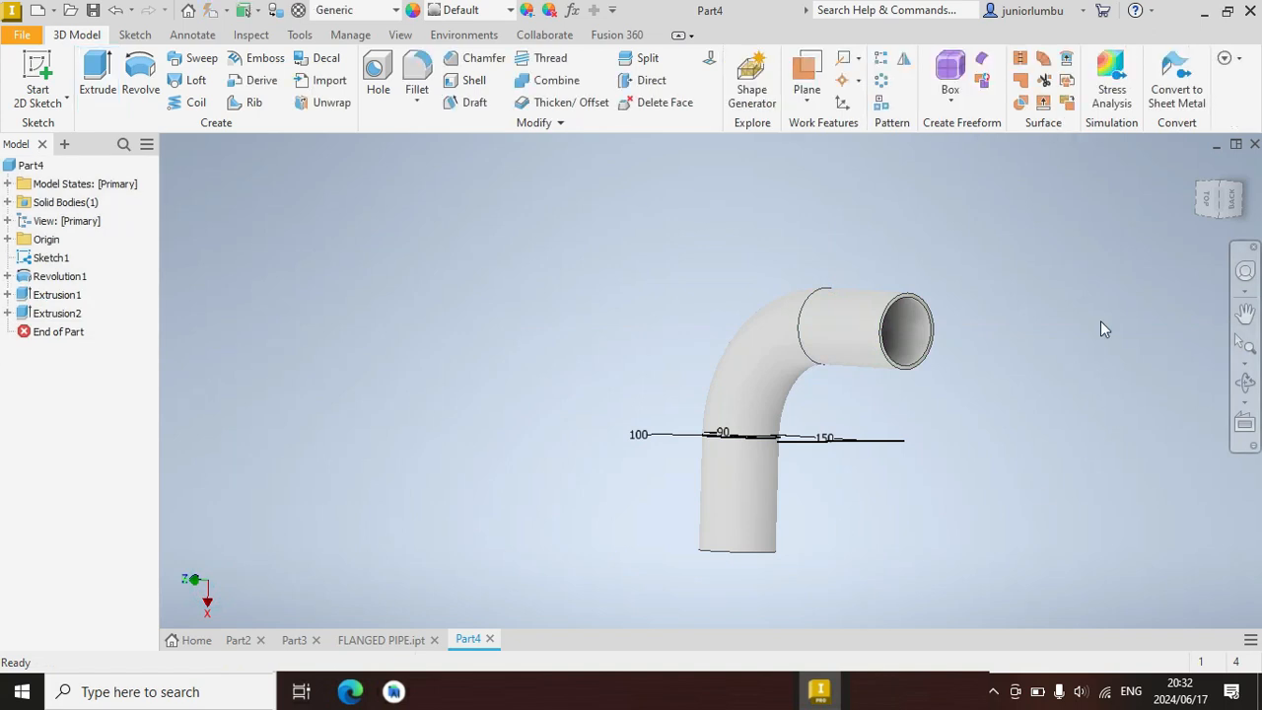
Hide Sketch1, which holds the bend's original profile
{"action": "left_click", "coordinate": [1231, 202]}
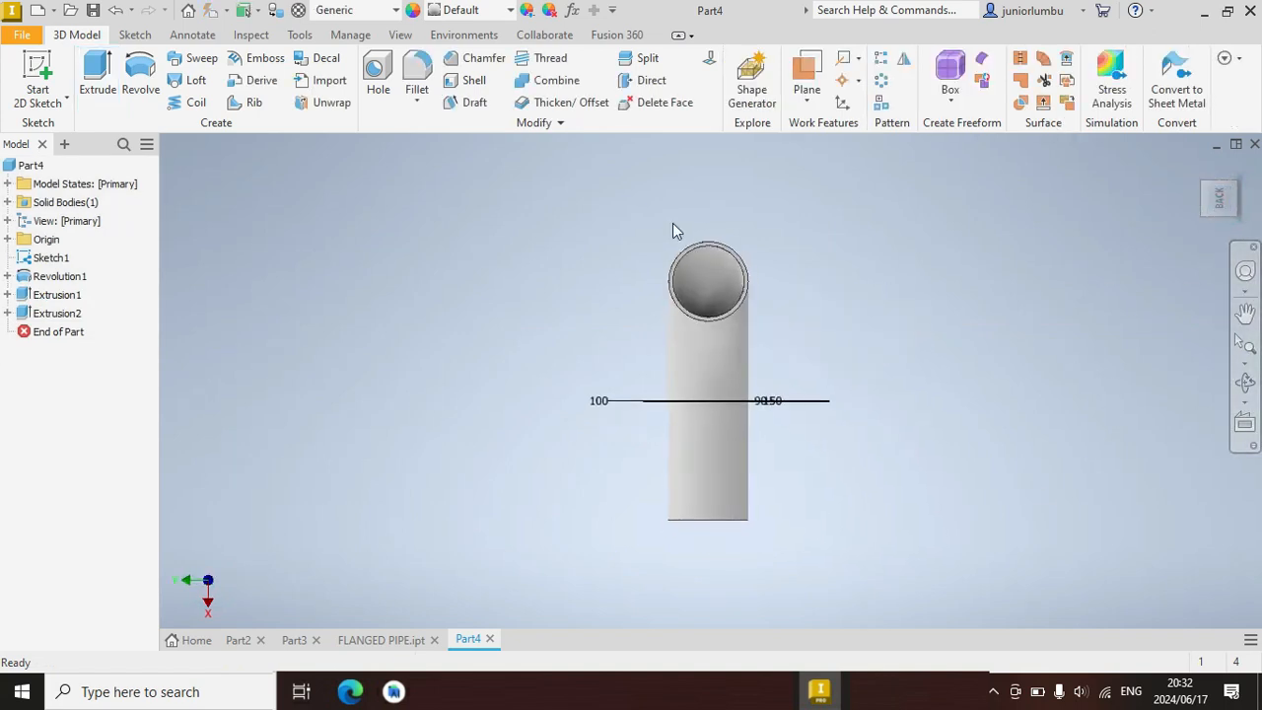
{"action": "right_click", "coordinate": [33, 260]}
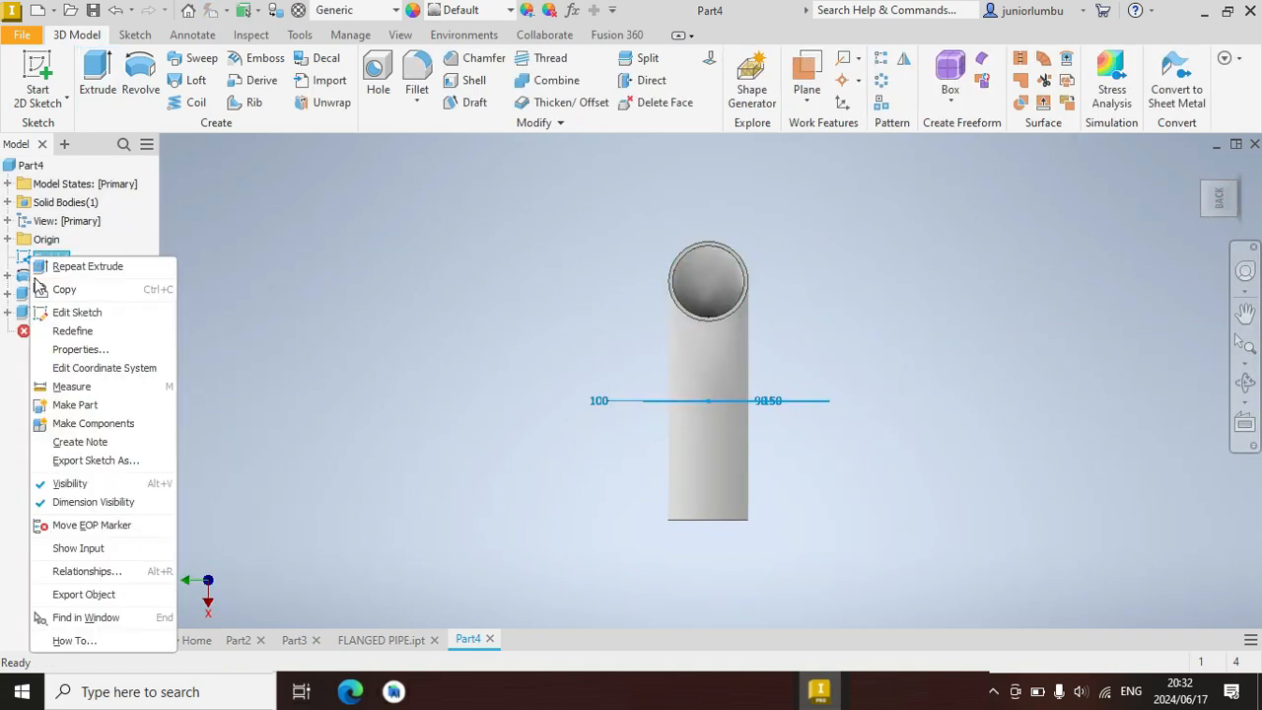
{"action": "left_click", "coordinate": [80, 485]}
Start a sketch on the second straight section's end face and draw a concentric circle about 154 mm in diameter around the pipe
{"action": "scroll", "coordinate": [778, 295], "scroll_direction": "down", "scroll_amount": 6}
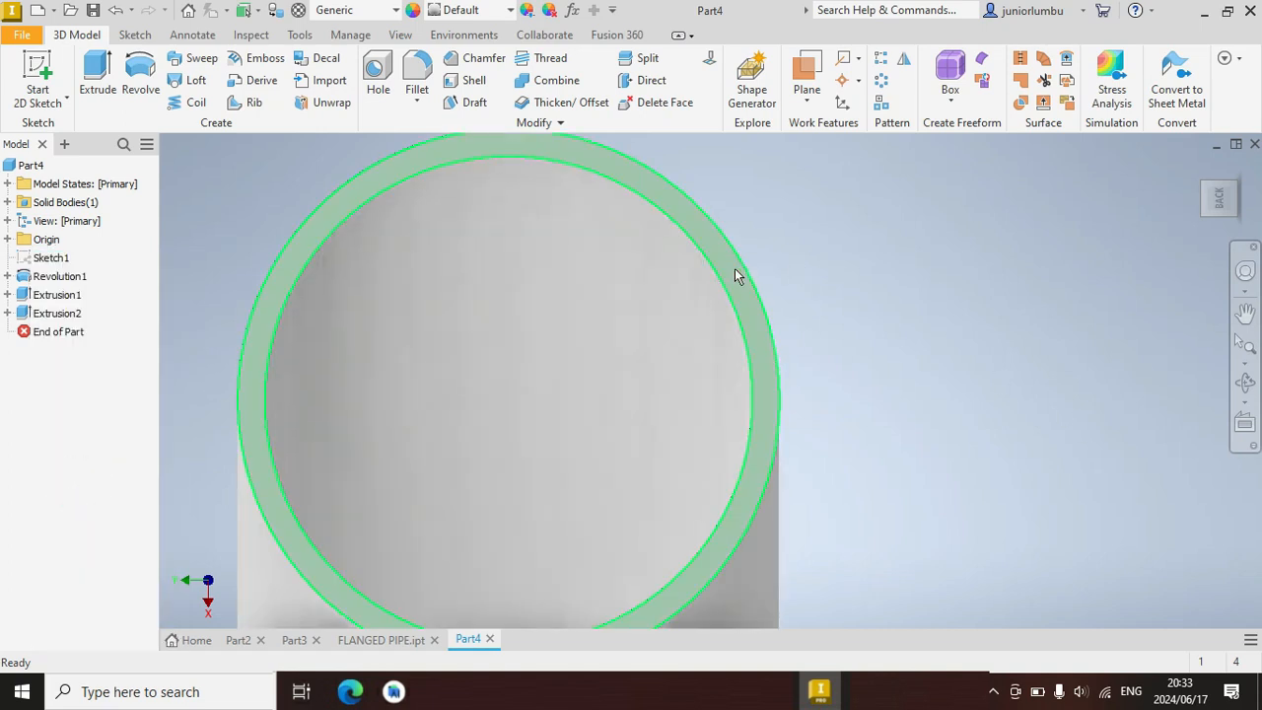
{"action": "right_click", "coordinate": [735, 276]}
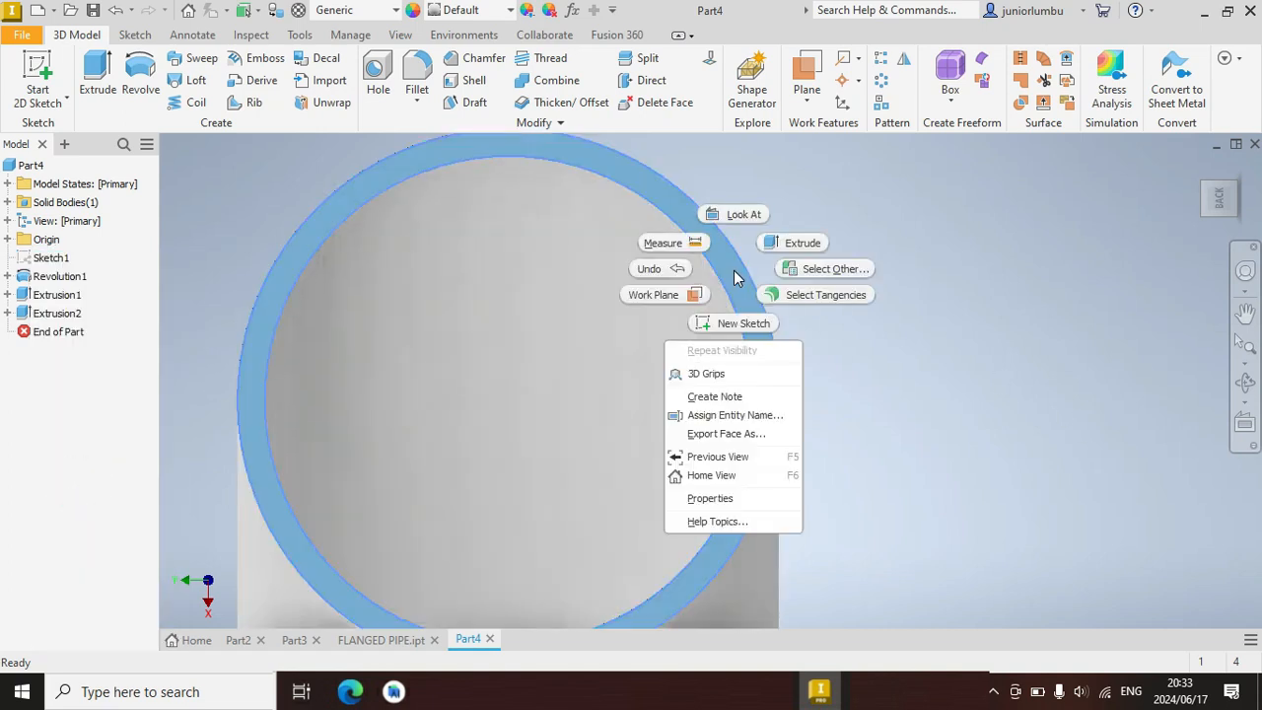
{"action": "left_click", "coordinate": [743, 323]}
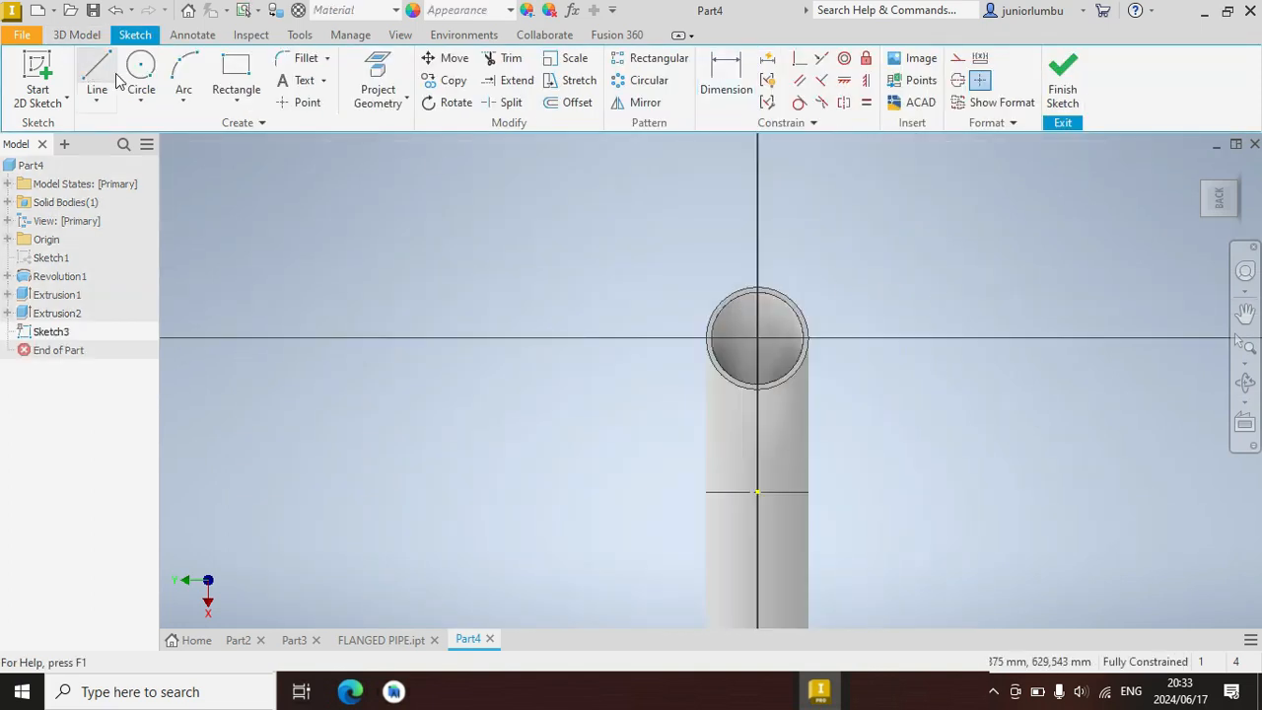
{"action": "left_click", "coordinate": [141, 69]}
{"action": "scroll", "coordinate": [976, 296], "scroll_direction": "down", "scroll_amount": 2}
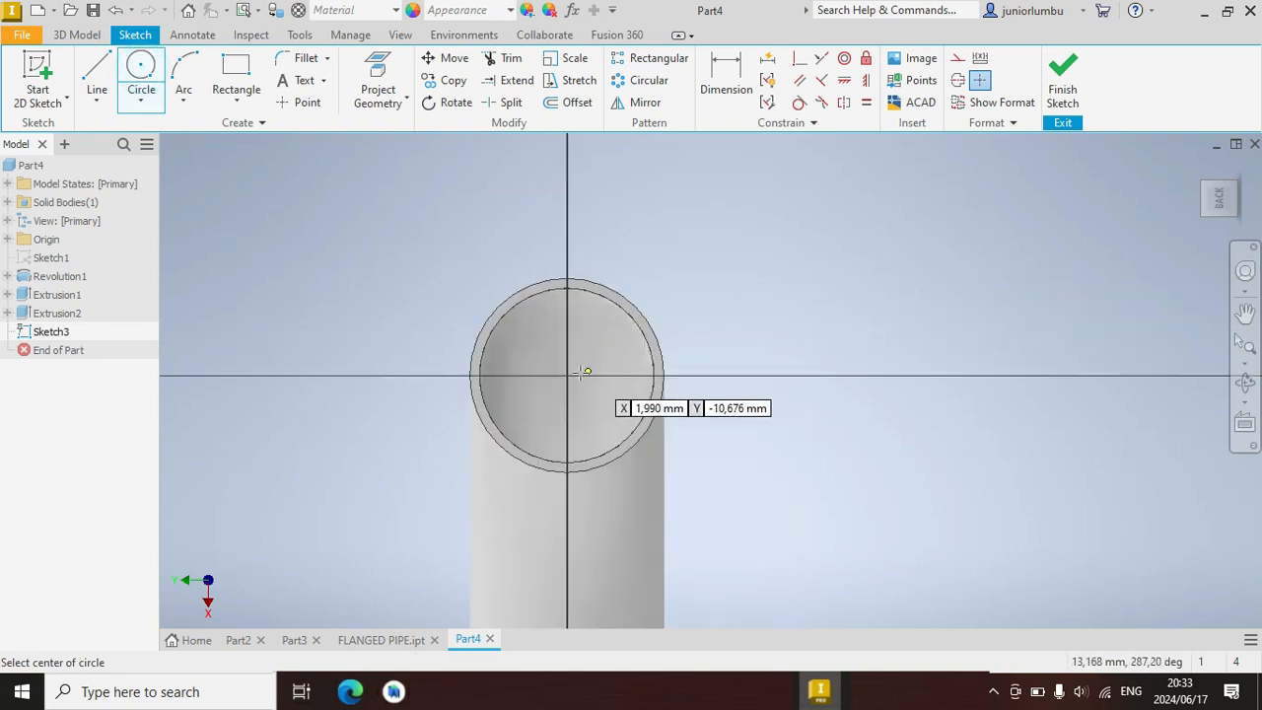
{"action": "left_click", "coordinate": [567, 374]}
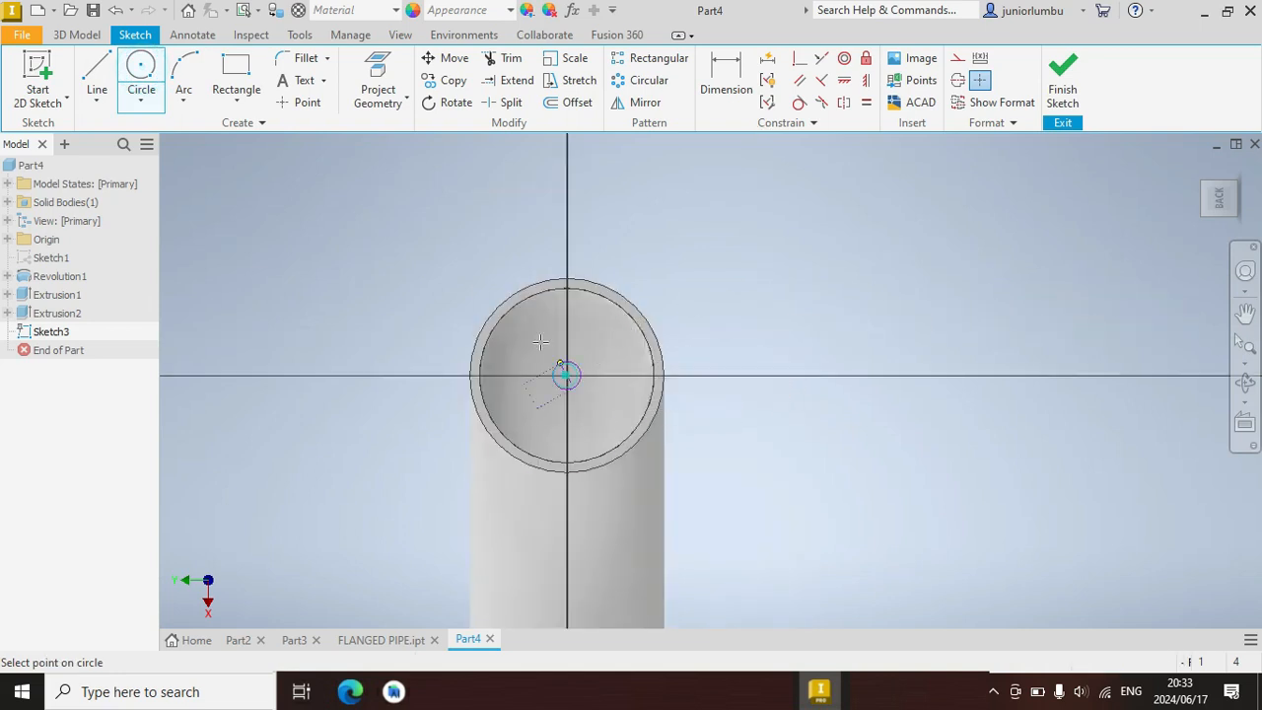
{"action": "left_click", "coordinate": [467, 262]}
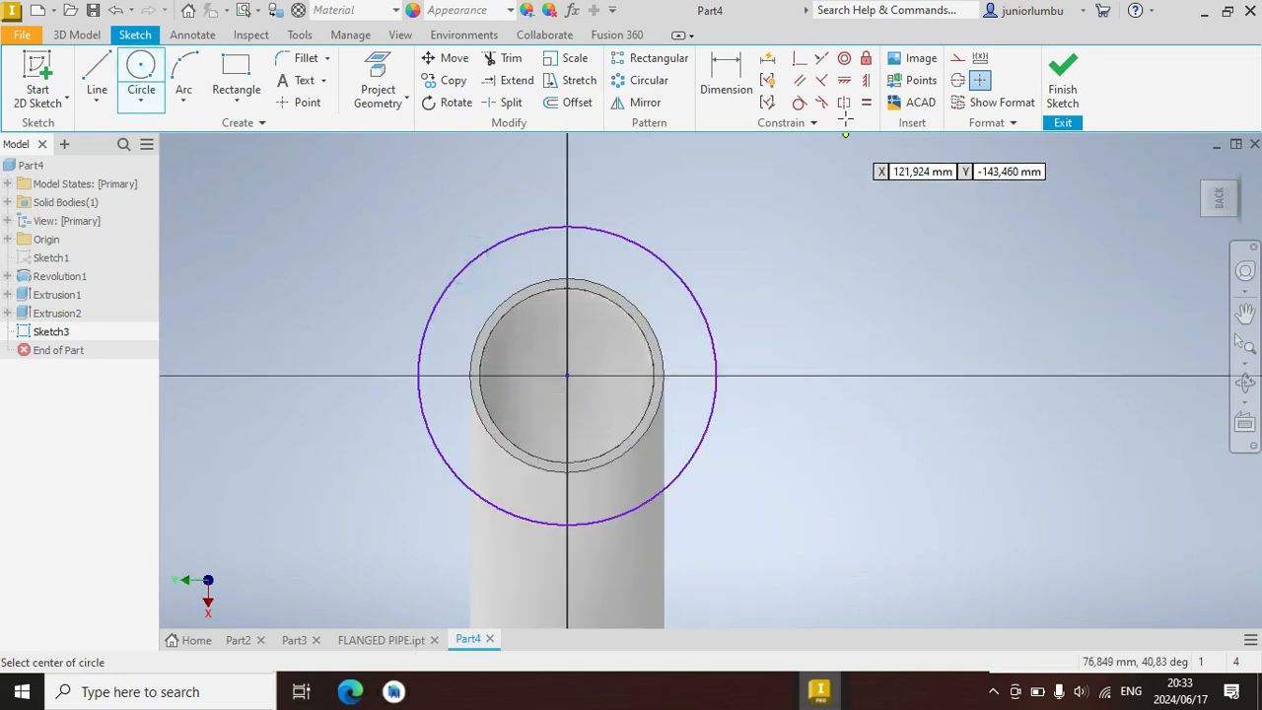
Make the large circle concentric with the pipe's outer edge and draw a smaller circle about 81 mm in diameter at the same centre
{"action": "left_click", "coordinate": [843, 61]}
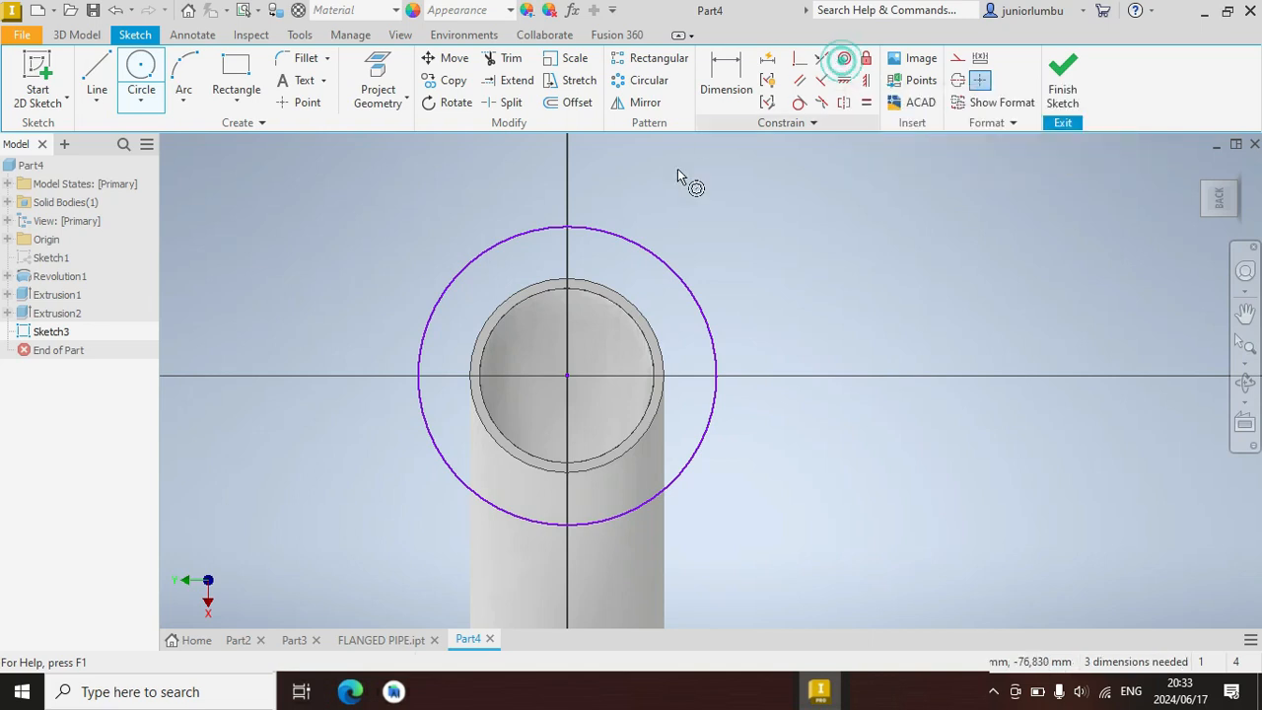
{"action": "left_click", "coordinate": [637, 243]}
{"action": "left_click", "coordinate": [606, 285]}
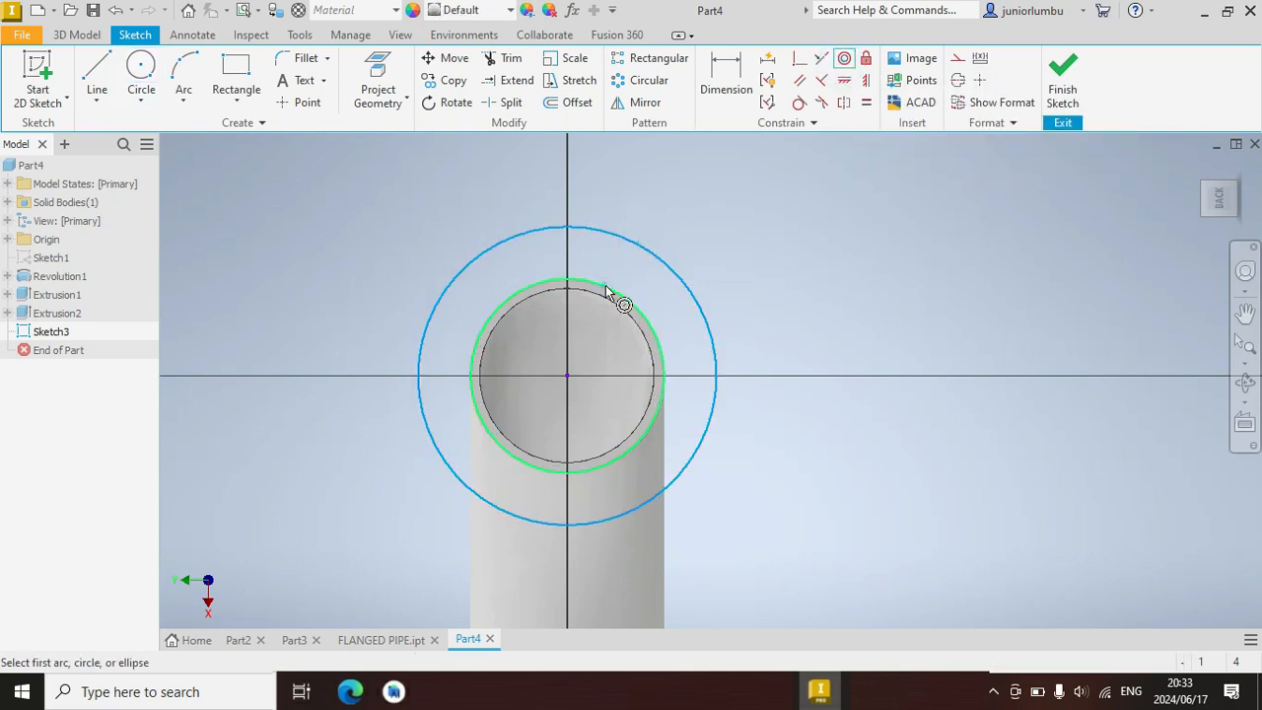
{"action": "left_click", "coordinate": [139, 71]}
{"action": "left_click", "coordinate": [567, 375]}
{"action": "left_click", "coordinate": [511, 319]}
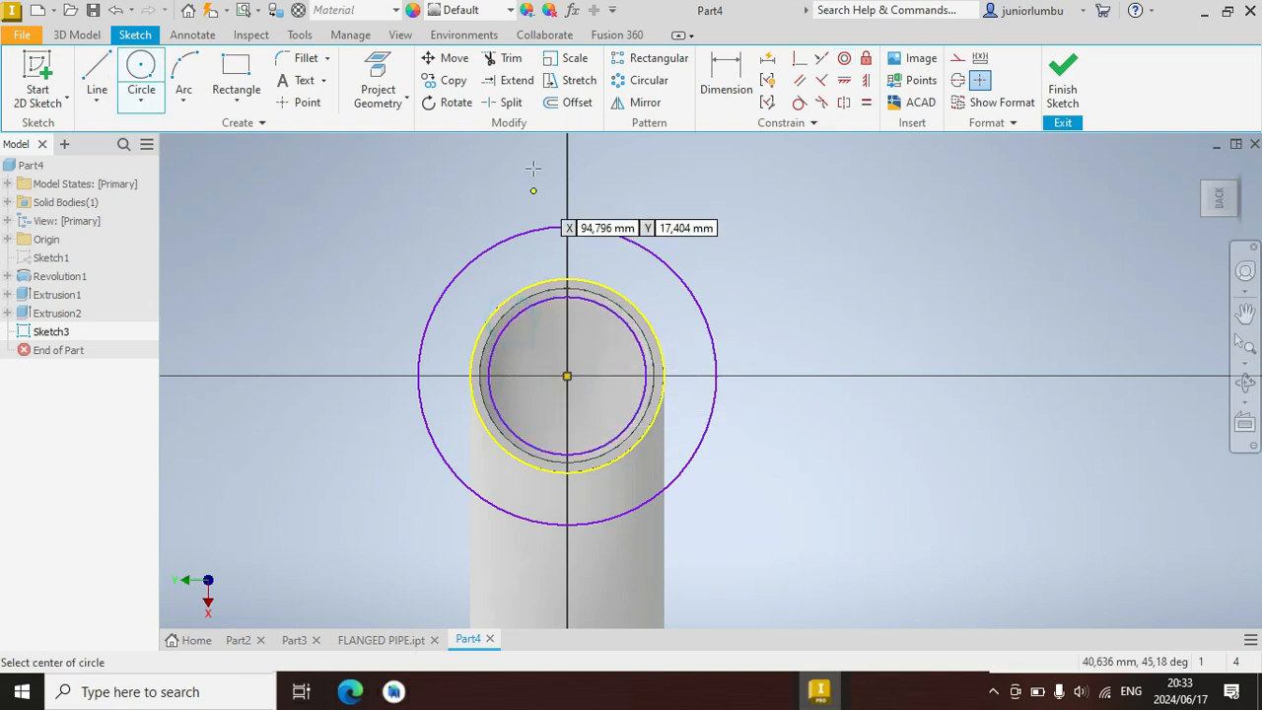
Draw a pair of concentric circles above the pipe opening and another pair below it, both centred on the vertical axis
{"action": "scroll", "coordinate": [596, 271], "scroll_direction": "down", "scroll_amount": 5}
{"action": "scroll", "coordinate": [586, 267], "scroll_direction": "up", "scroll_amount": 3}
{"action": "left_click", "coordinate": [611, 236]}
{"action": "left_click", "coordinate": [565, 229]}
{"action": "left_click", "coordinate": [611, 237]}
{"action": "left_click", "coordinate": [584, 213]}
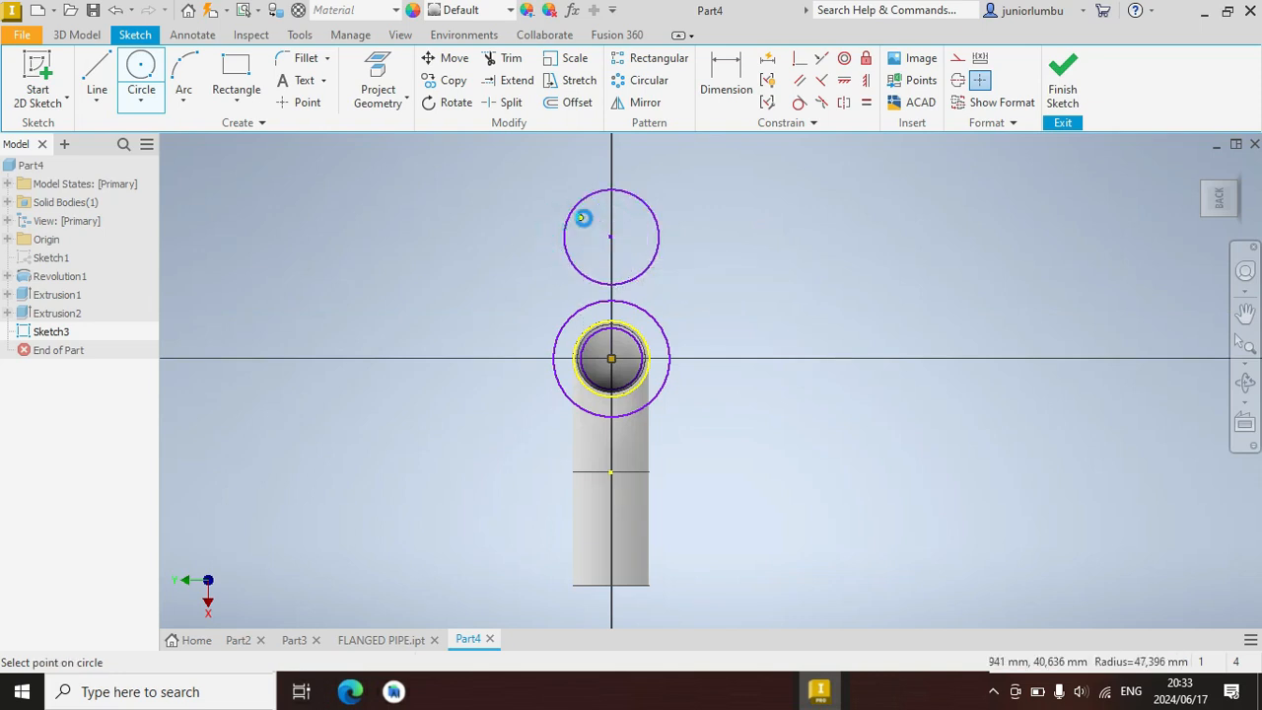
{"action": "left_click", "coordinate": [610, 456]}
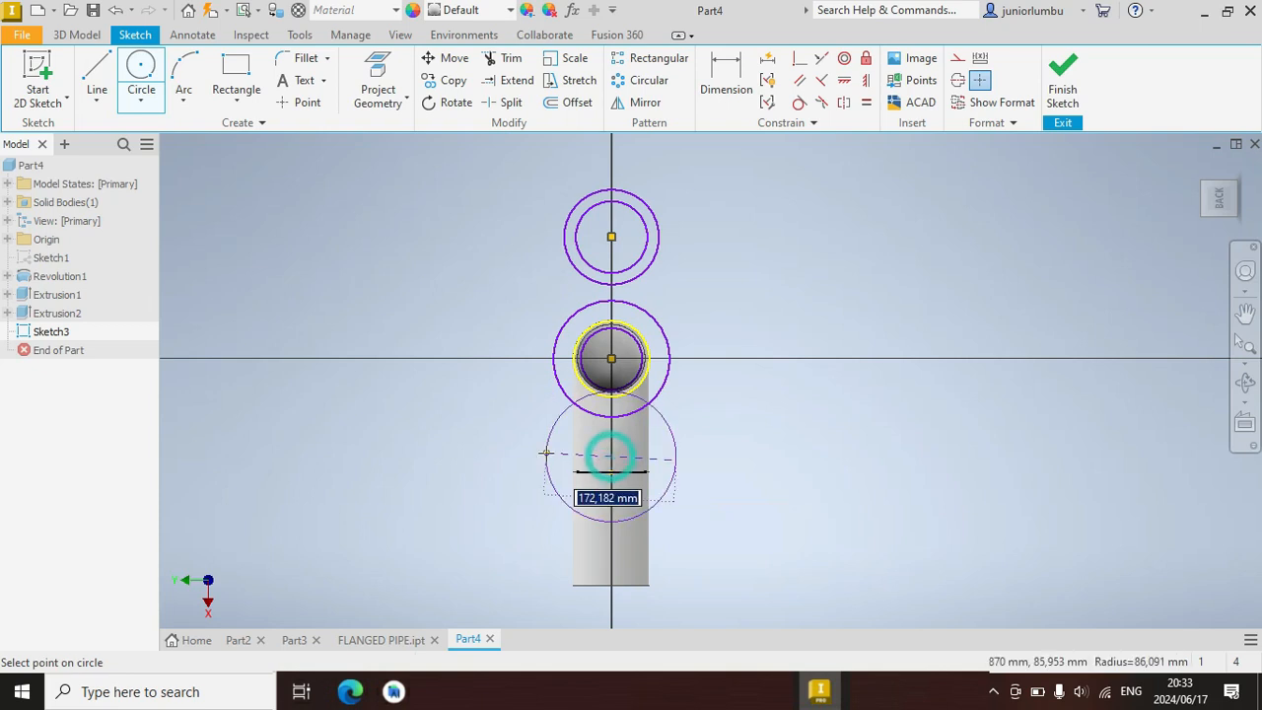
{"action": "left_click", "coordinate": [580, 454]}
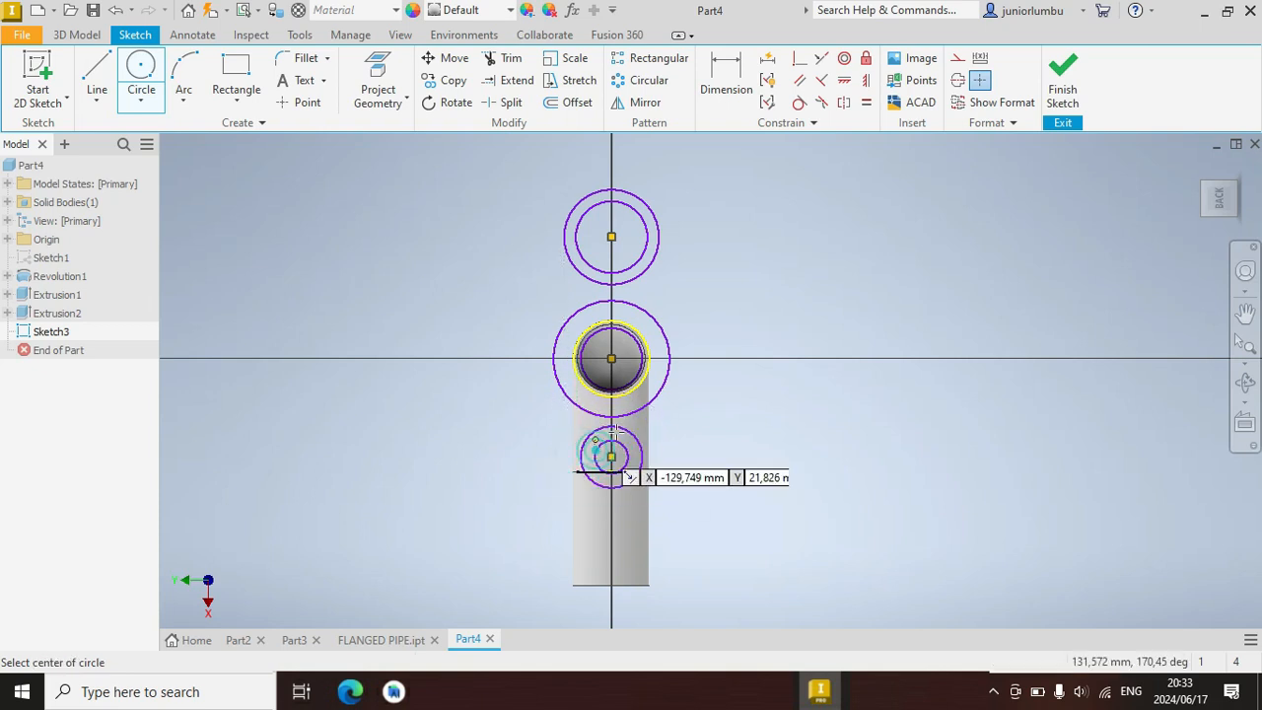
Dimension the diameter of the large circle around the pipe to 120 mm
{"action": "scroll", "coordinate": [641, 400], "scroll_direction": "down", "scroll_amount": 3}
{"action": "left_click", "coordinate": [726, 90]}
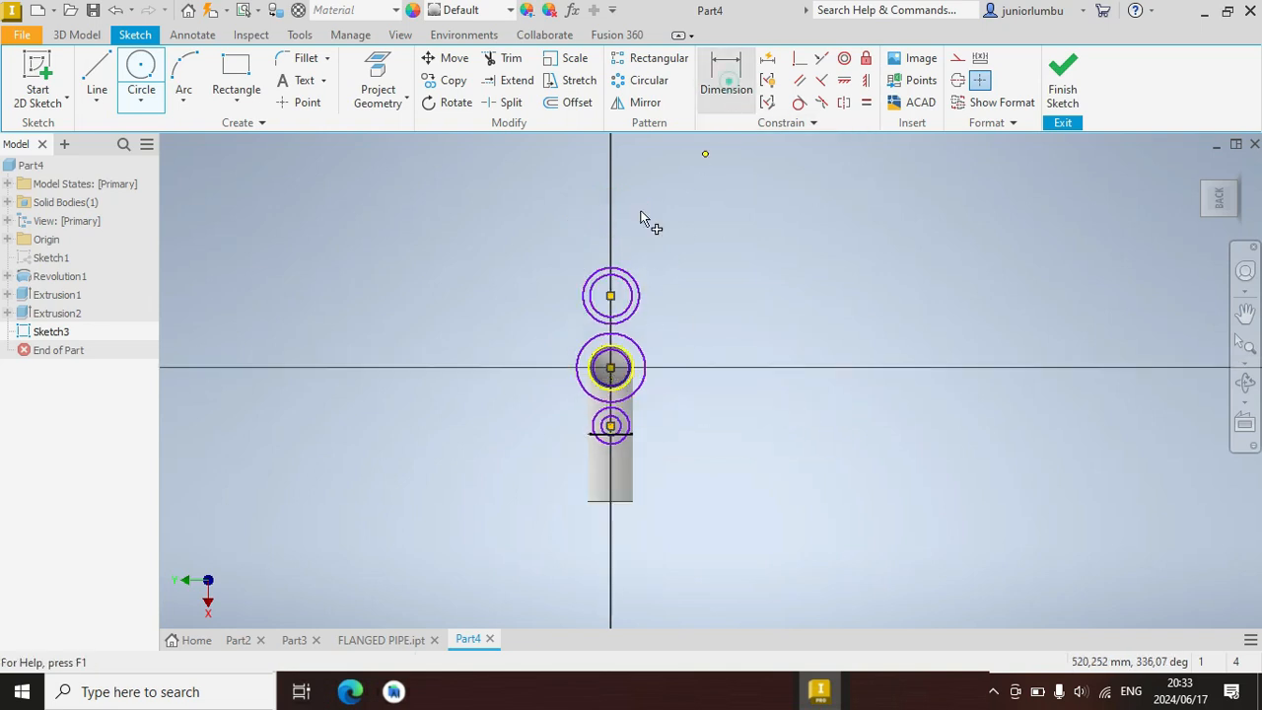
{"action": "scroll", "coordinate": [646, 365], "scroll_direction": "up", "scroll_amount": 3}
{"action": "left_click", "coordinate": [678, 347]}
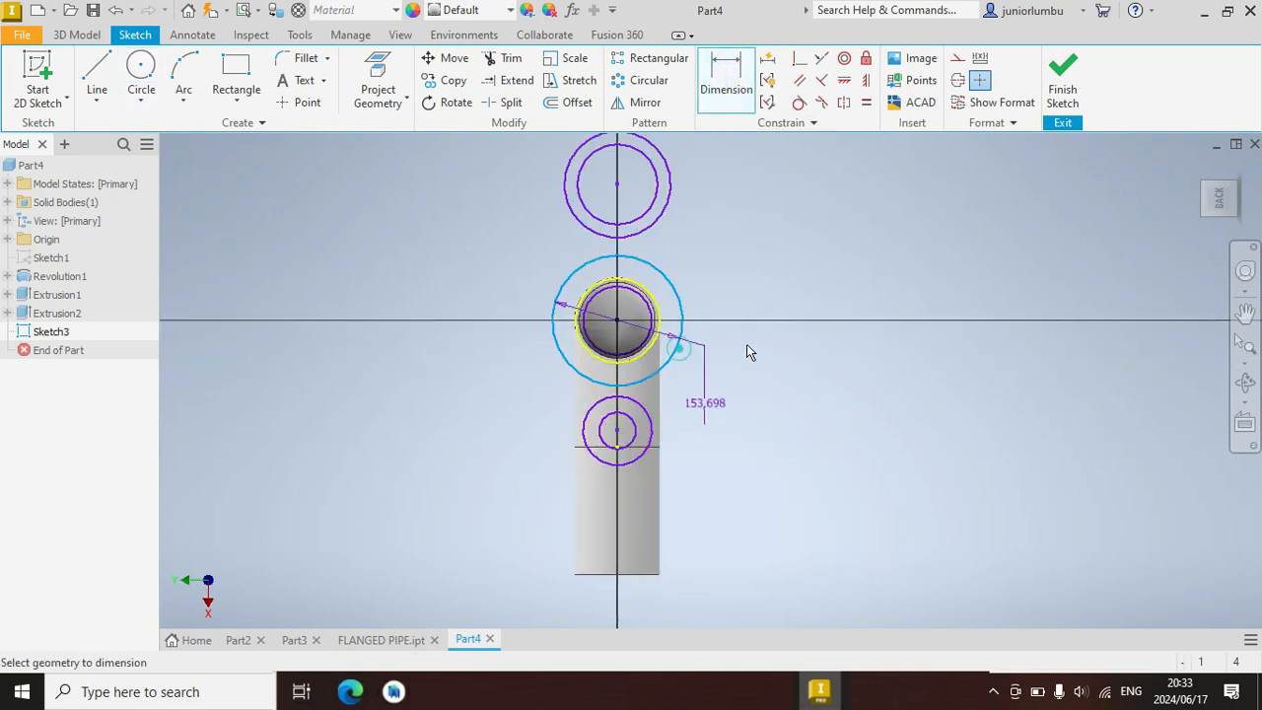
{"action": "left_click", "coordinate": [785, 345]}
{"action": "type", "text": "120"}
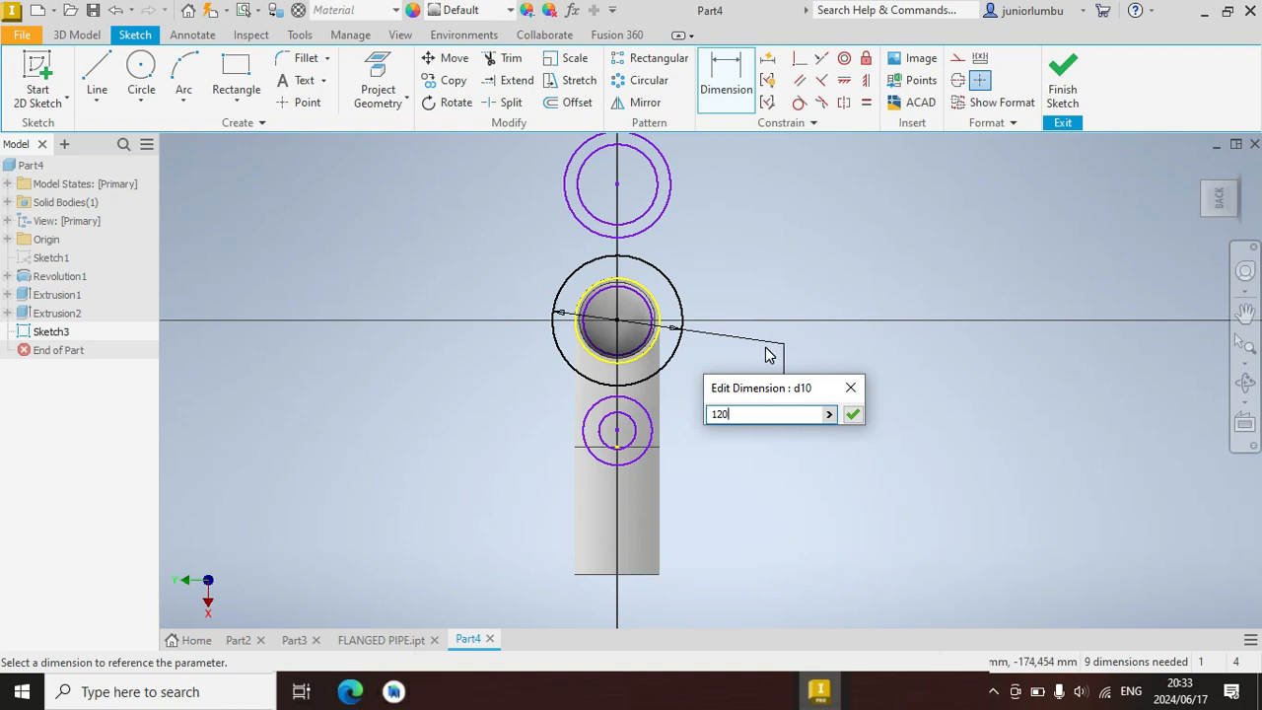
{"action": "key", "text": "Return"}
Dimension the diameter of the circle inside the pipe opening to 90 mm
{"action": "scroll", "coordinate": [586, 366], "scroll_direction": "up", "scroll_amount": 2}
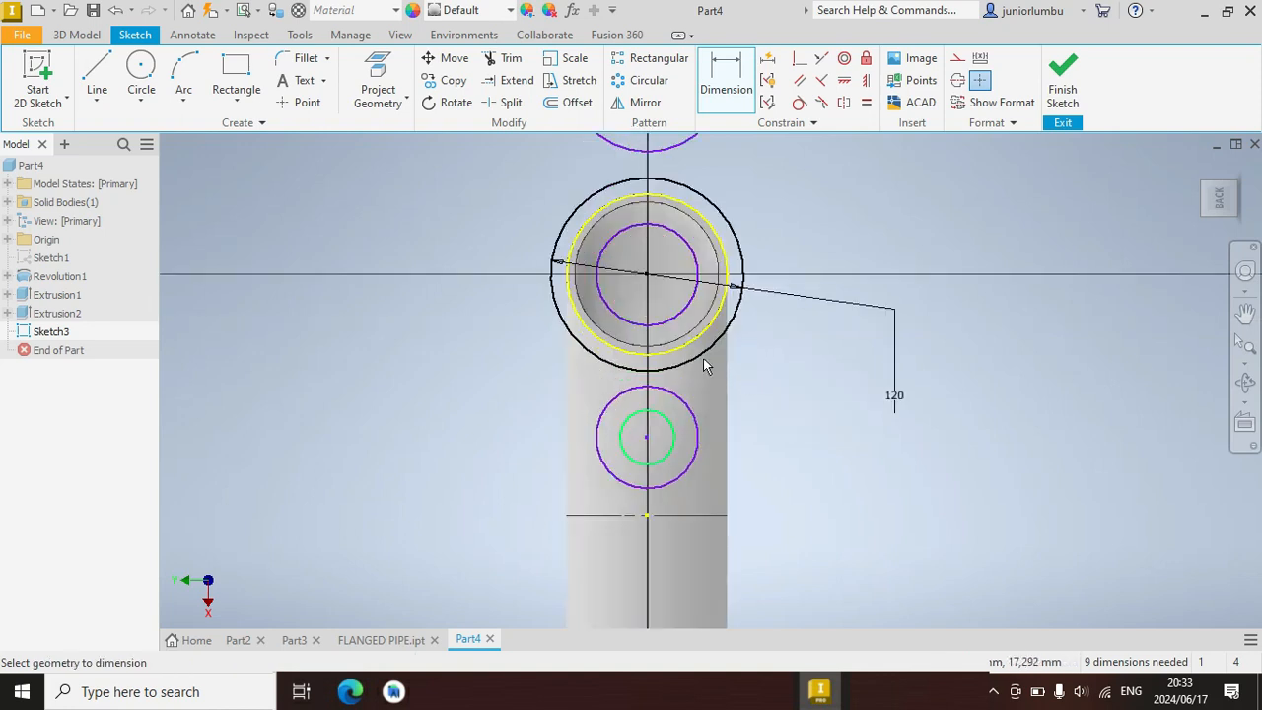
{"action": "left_click", "coordinate": [696, 292]}
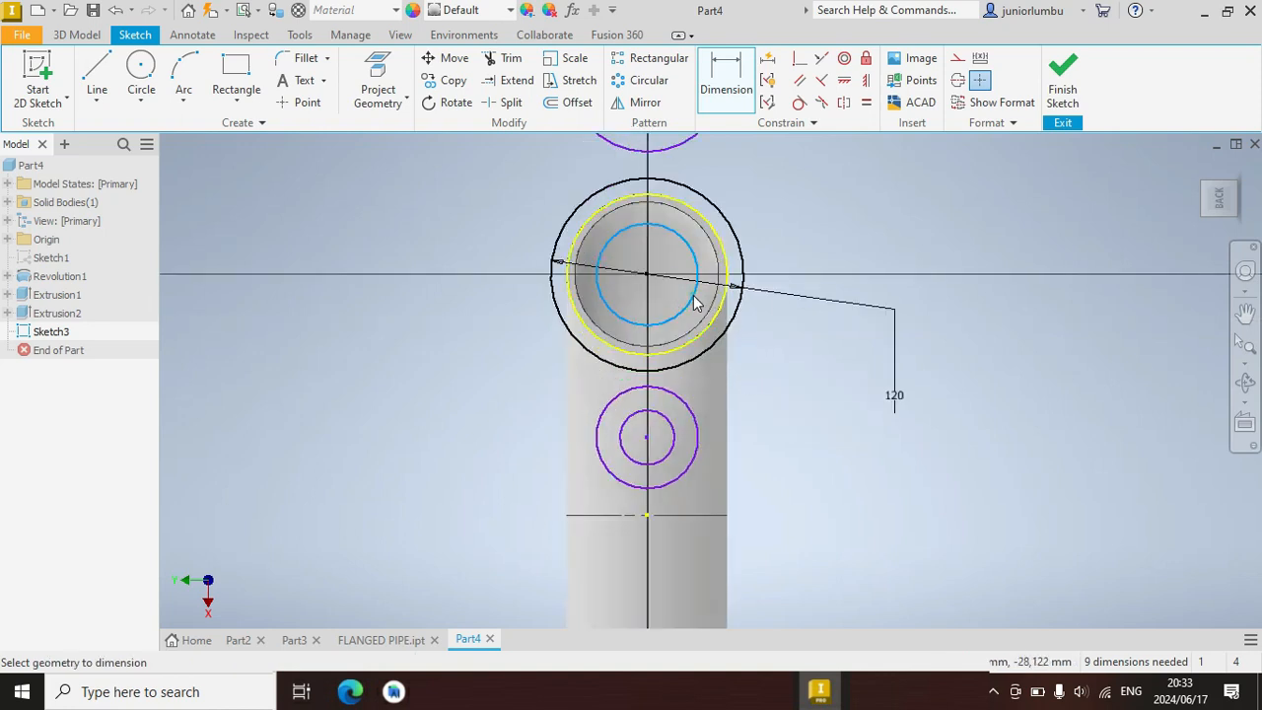
{"action": "left_click", "coordinate": [824, 252]}
{"action": "key", "text": "Return"}
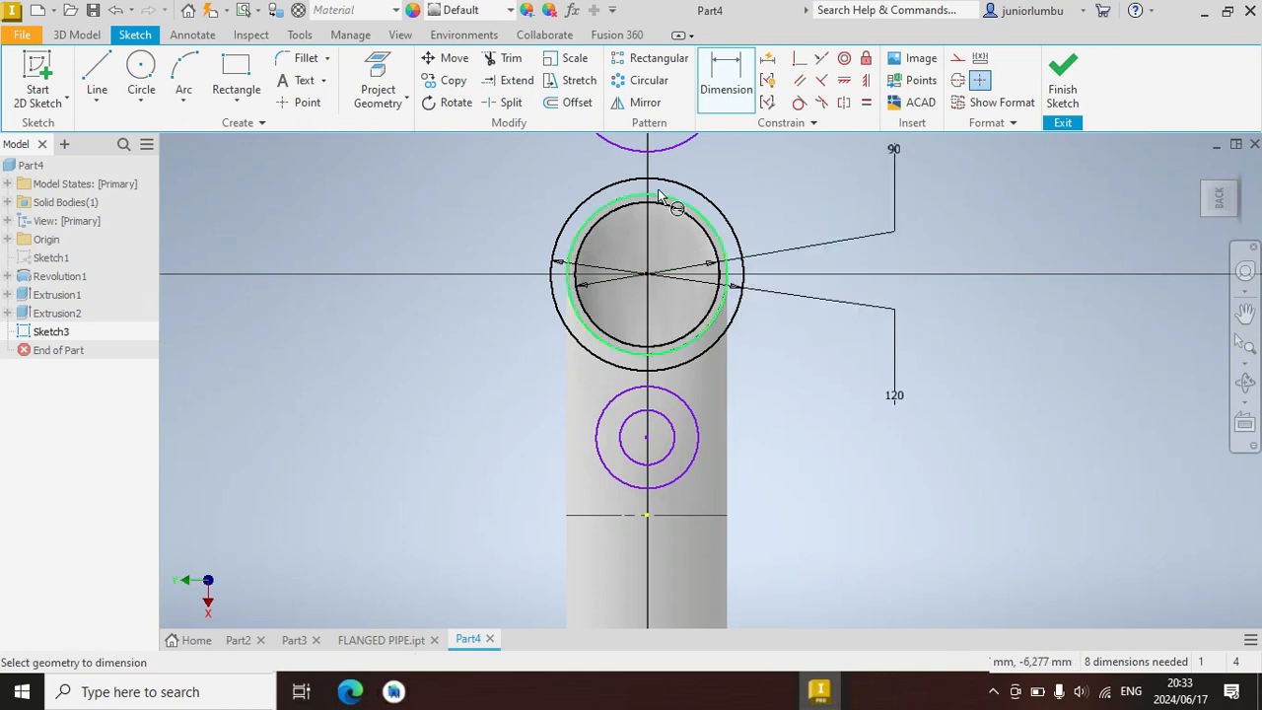
Dimension the outer circle of the upper pair to a diameter of 60 mm
{"action": "scroll", "coordinate": [695, 167], "scroll_direction": "up", "scroll_amount": 10}
{"action": "scroll", "coordinate": [707, 146], "scroll_direction": "down", "scroll_amount": 3}
{"action": "scroll", "coordinate": [707, 146], "scroll_direction": "up", "scroll_amount": 3}
{"action": "scroll", "coordinate": [706, 148], "scroll_direction": "down", "scroll_amount": 8}
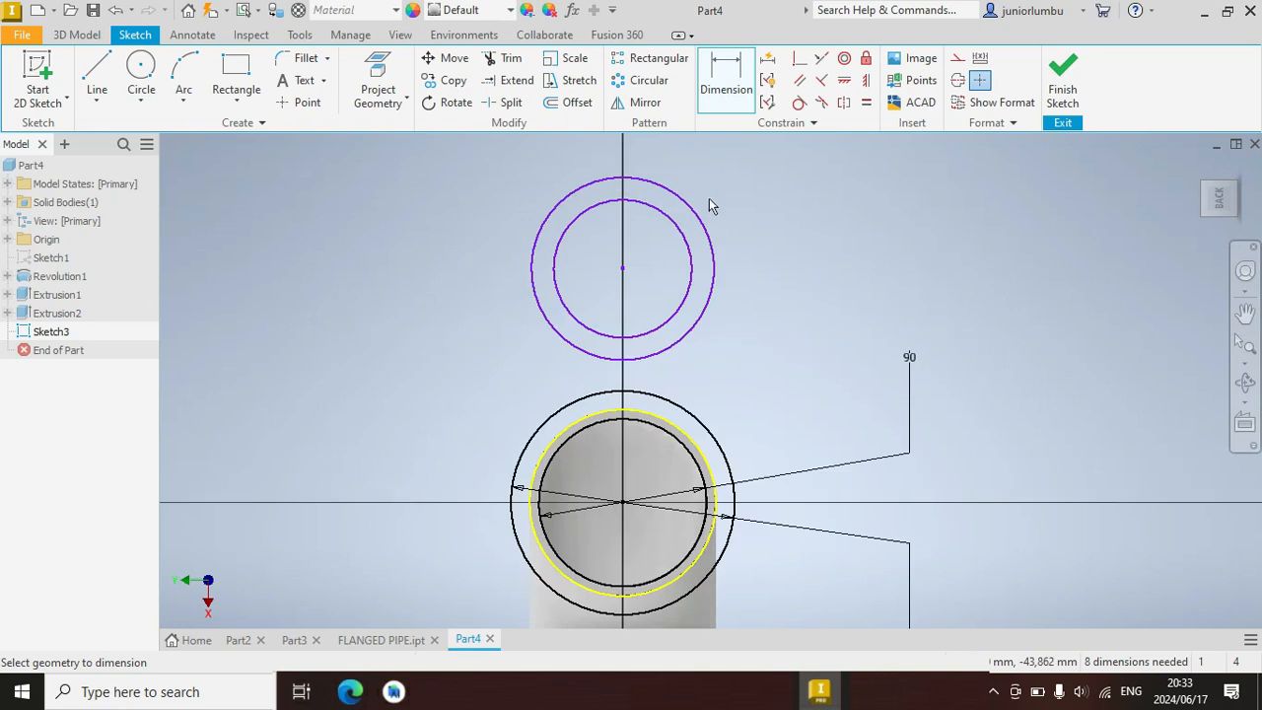
{"action": "left_click", "coordinate": [710, 237]}
{"action": "left_click", "coordinate": [799, 268]}
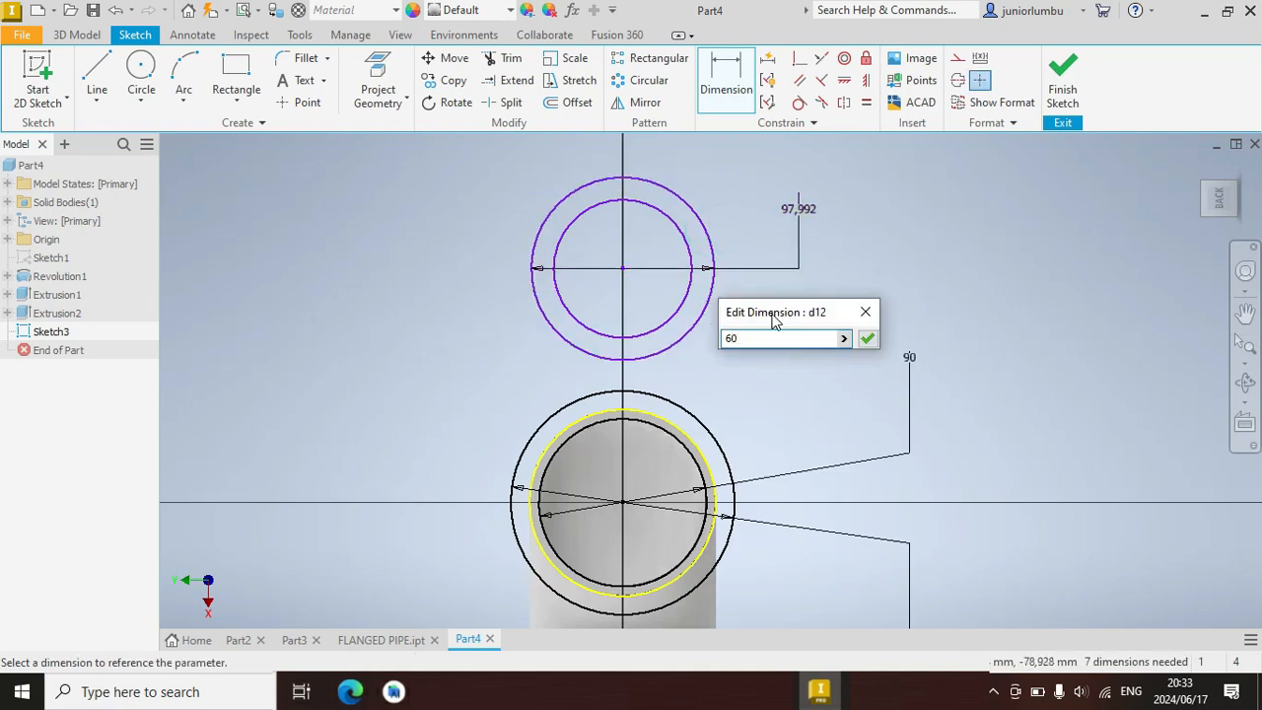
{"action": "key", "text": "Return"}
{"action": "left_click", "coordinate": [668, 301]}
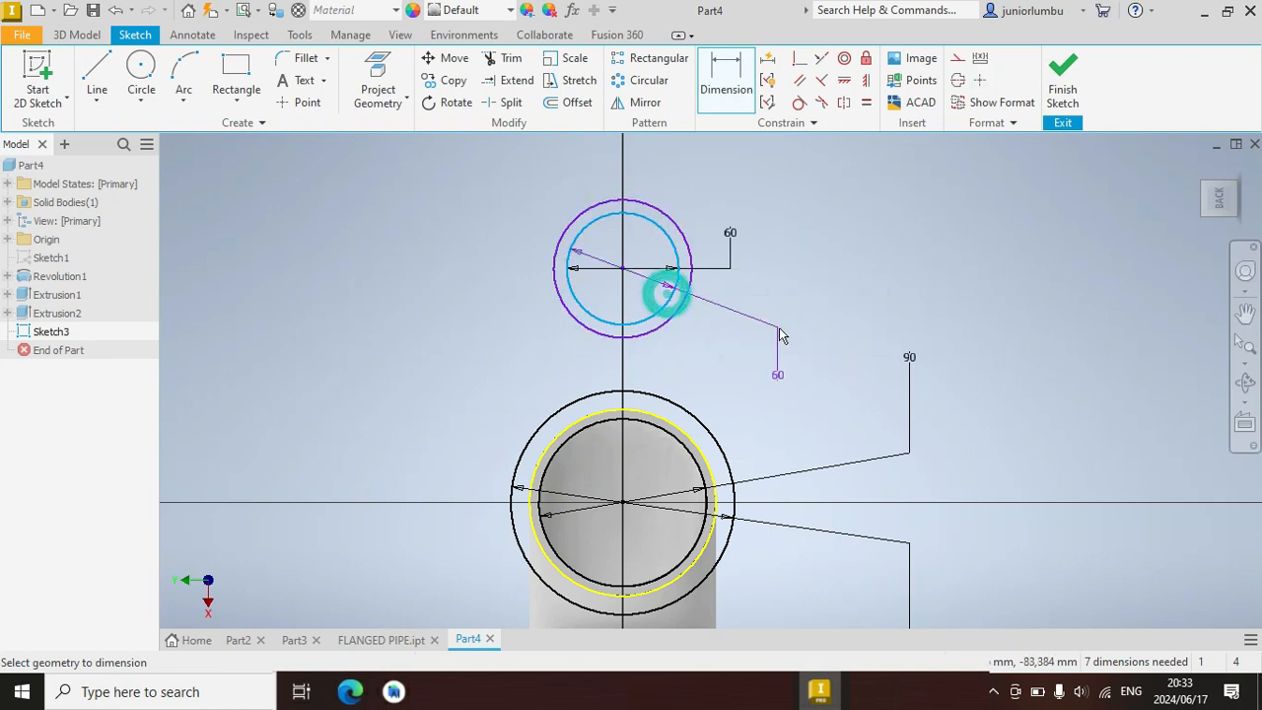
{"action": "left_click", "coordinate": [778, 328]}
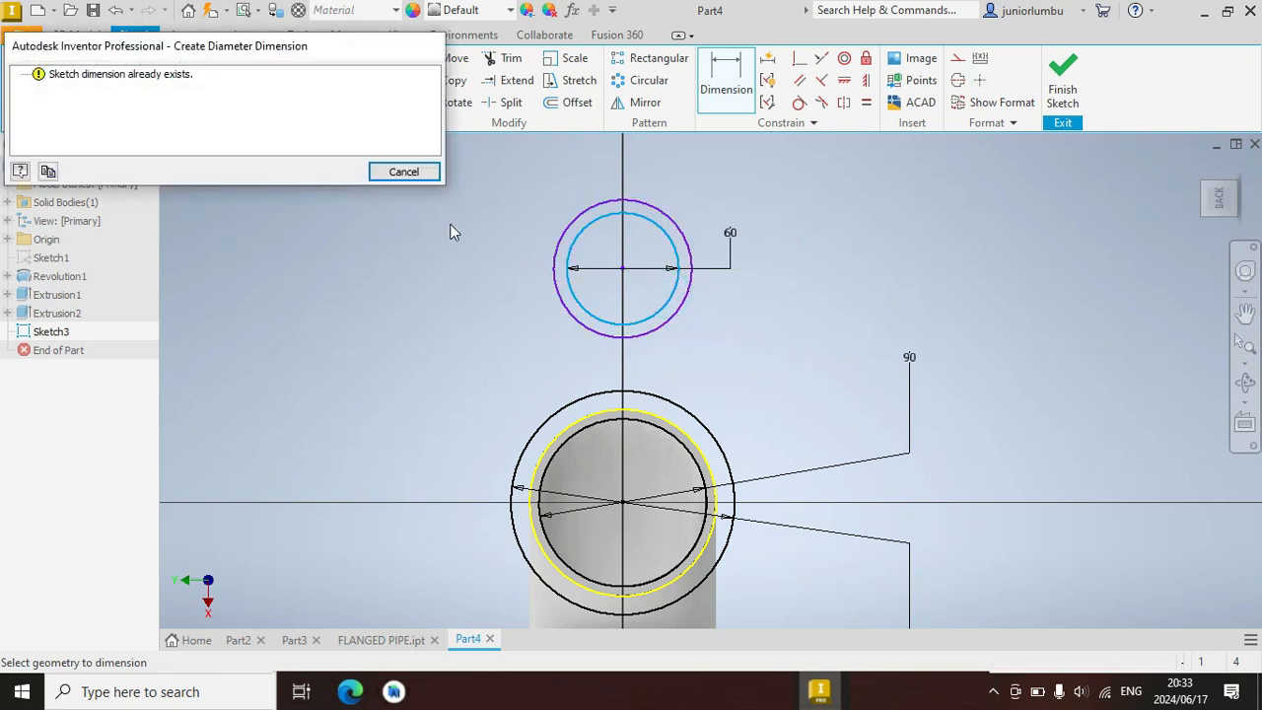
{"action": "left_click", "coordinate": [403, 173]}
Dimension the other circle of the upper pair to a diameter of 30 mm
{"action": "left_click", "coordinate": [721, 110]}
{"action": "left_click", "coordinate": [679, 229]}
{"action": "left_click", "coordinate": [794, 330]}
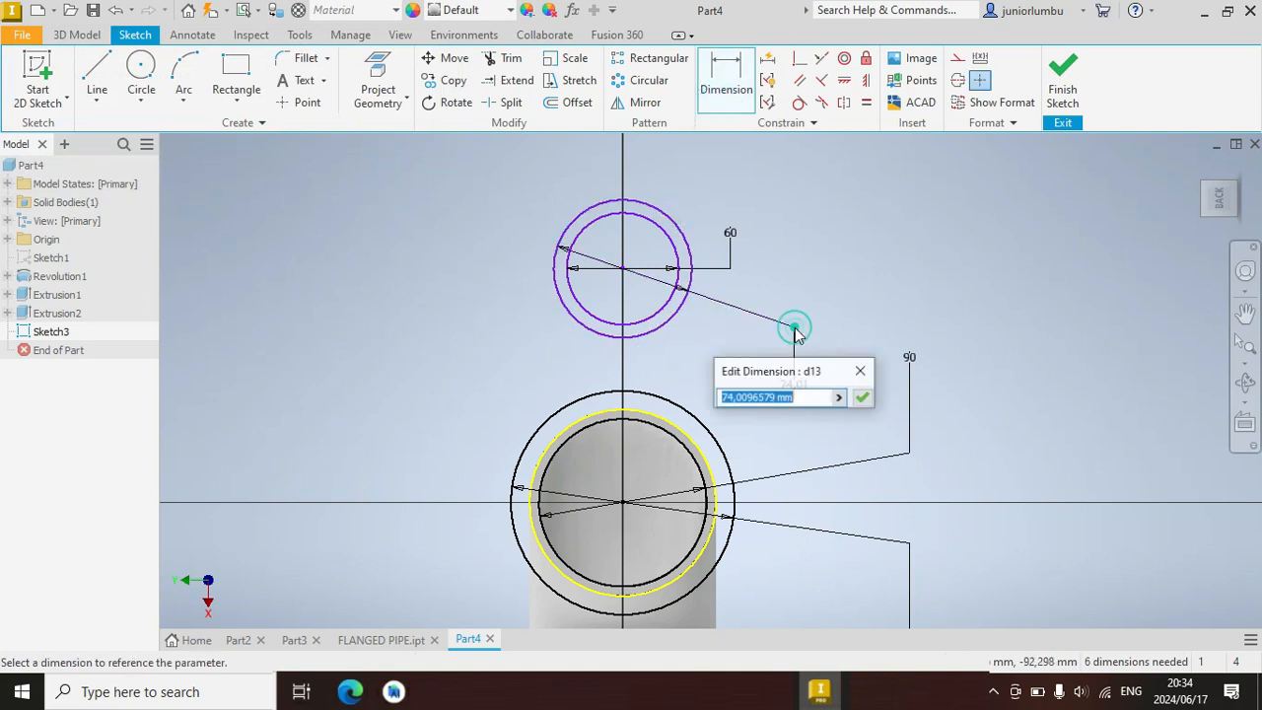
{"action": "key", "text": "Return"}
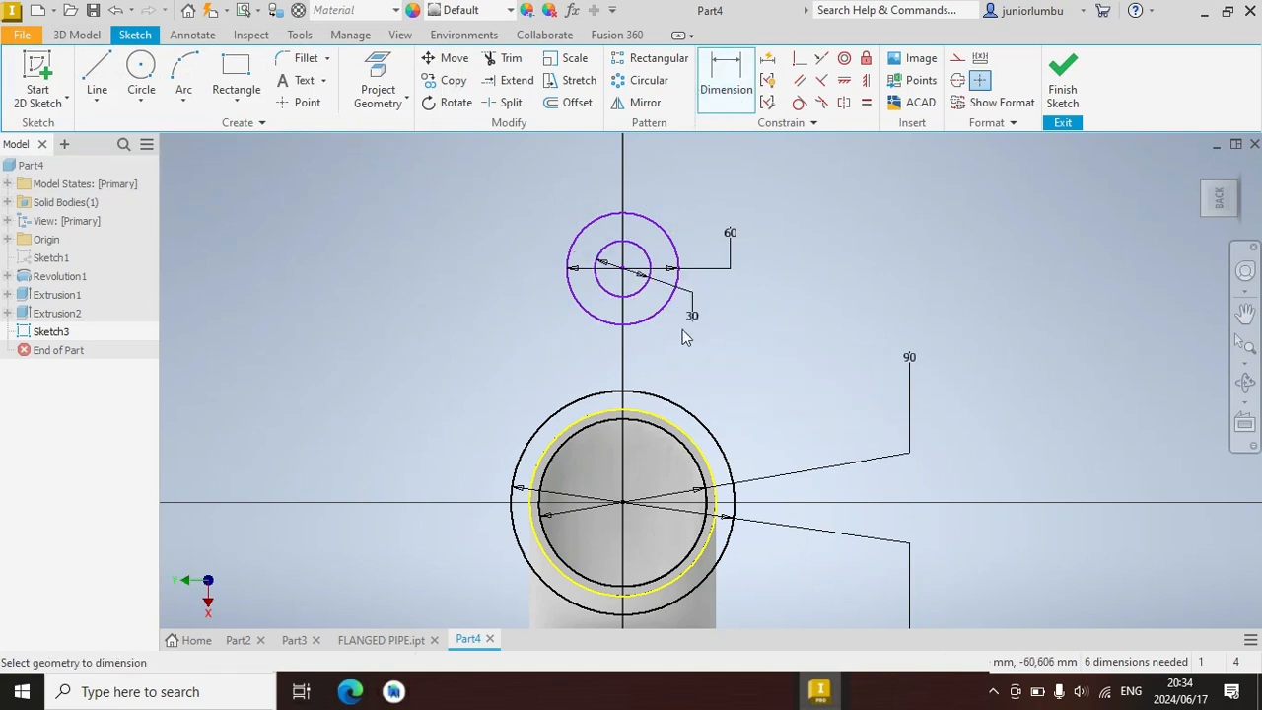
Dimension the vertical distance between the upper pair's centre and the pipe's centre to 80 mm
{"action": "left_click", "coordinate": [753, 87]}
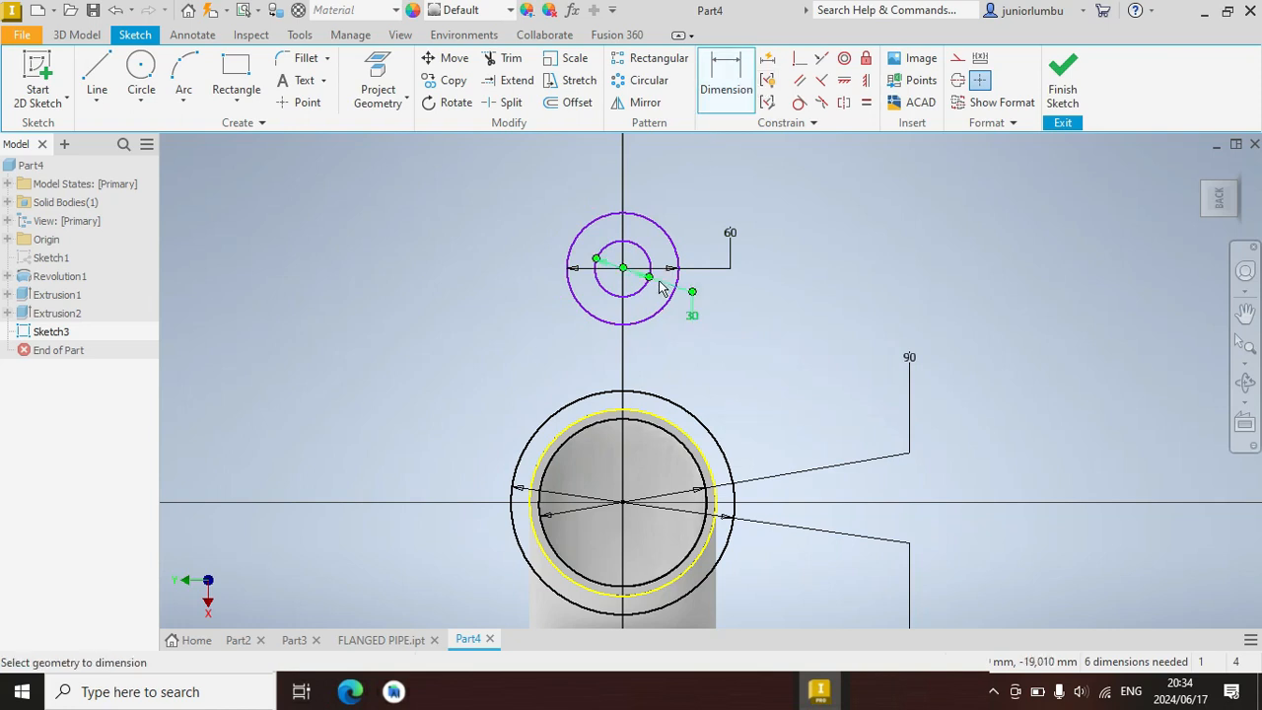
{"action": "left_click", "coordinate": [621, 505]}
{"action": "left_click", "coordinate": [1005, 410]}
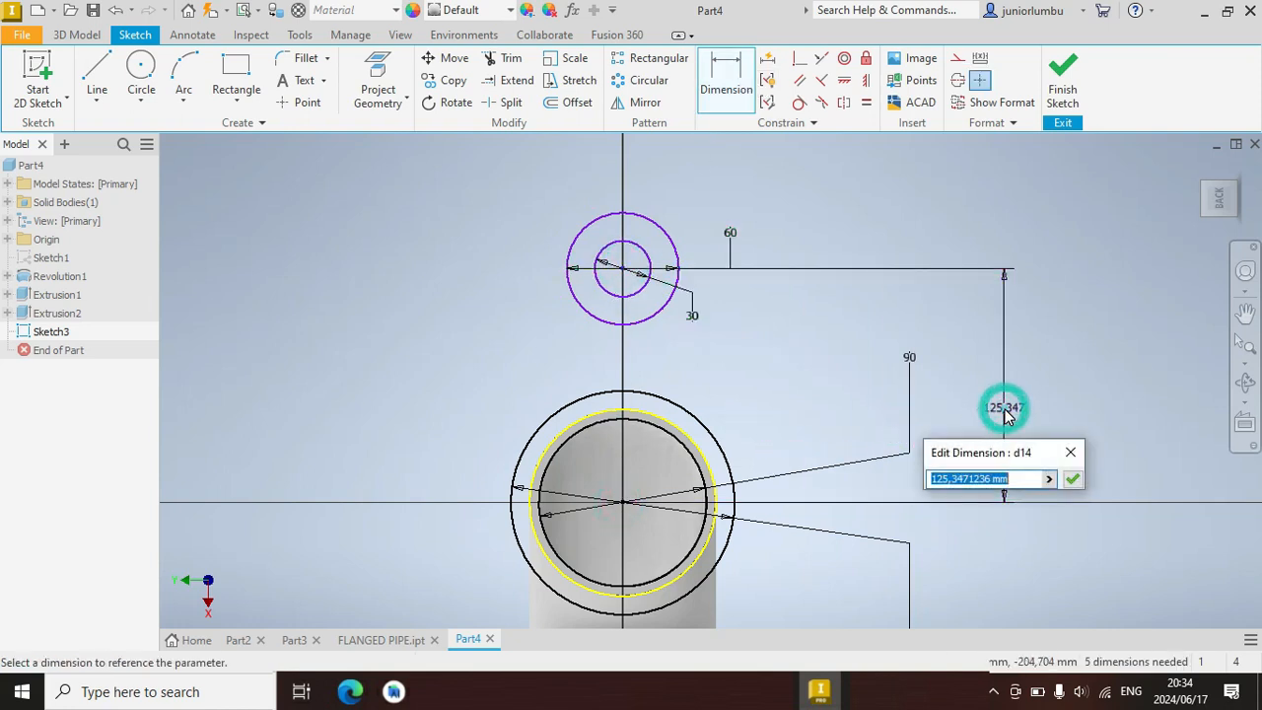
{"action": "type", "text": "80"}
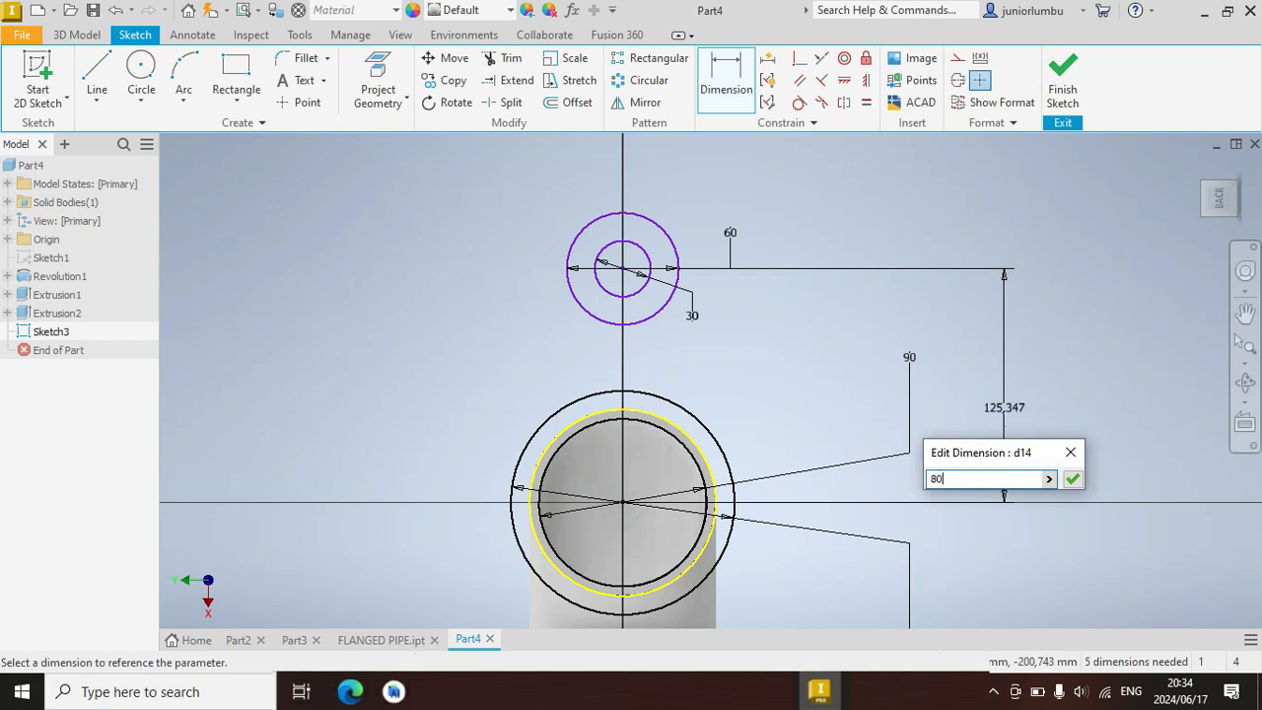
{"action": "key", "text": "Return"}
Dimension the vertical distance between the centres of the upper and lower circle pairs to 160 mm
{"action": "scroll", "coordinate": [719, 443], "scroll_direction": "up", "scroll_amount": 2}
{"action": "scroll", "coordinate": [718, 444], "scroll_direction": "up", "scroll_amount": 2}
{"action": "scroll", "coordinate": [705, 542], "scroll_direction": "down", "scroll_amount": 3}
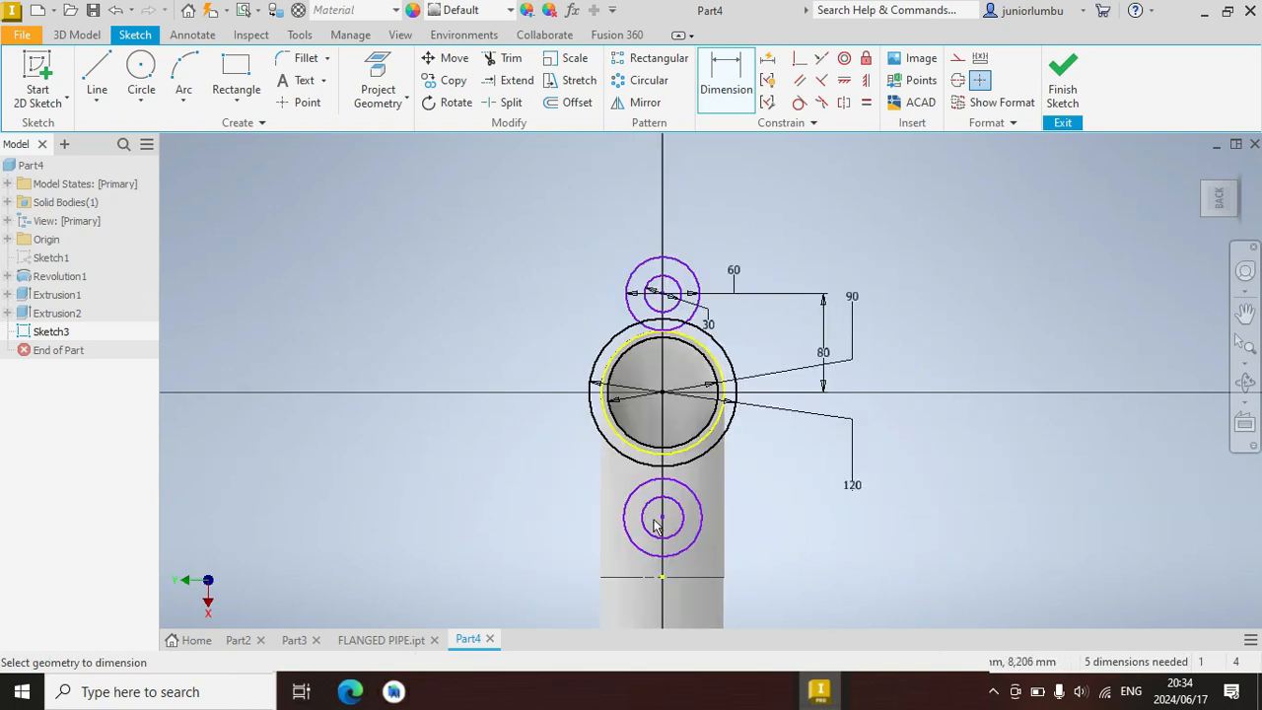
{"action": "left_click", "coordinate": [661, 517]}
{"action": "left_click", "coordinate": [663, 296]}
{"action": "left_click", "coordinate": [531, 363]}
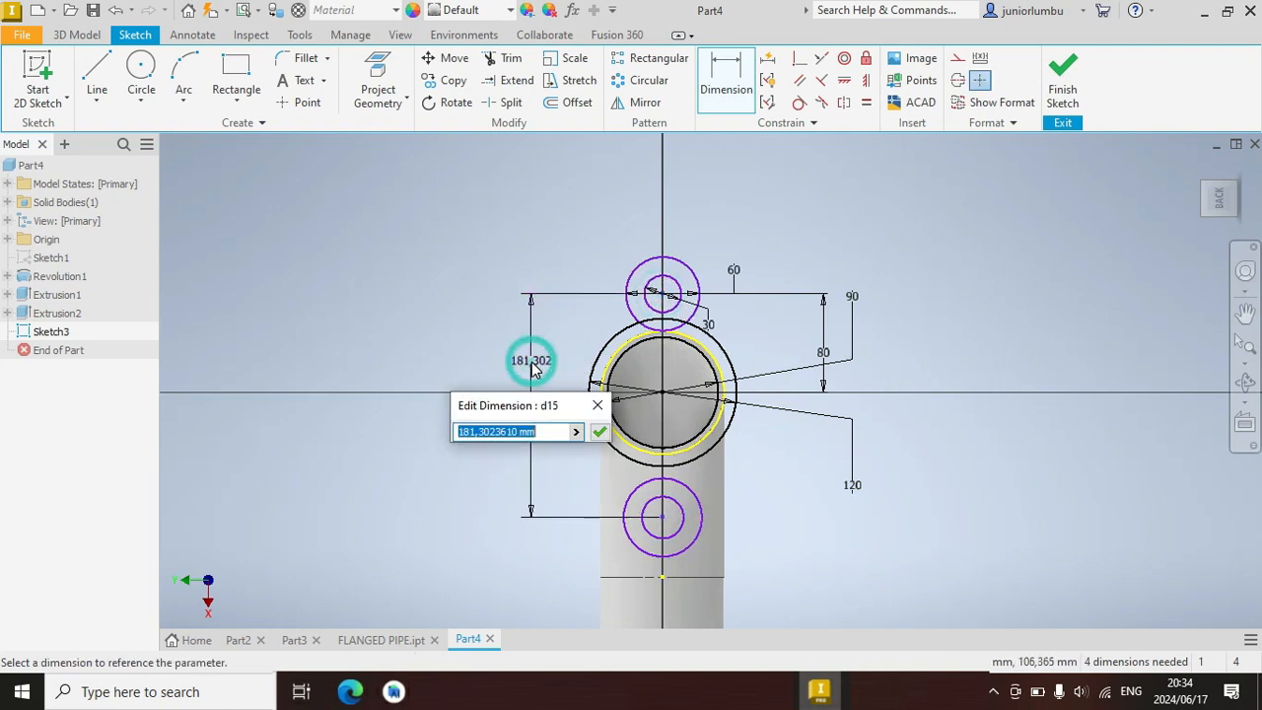
{"action": "type", "text": "160"}
{"action": "key", "text": "Return"}
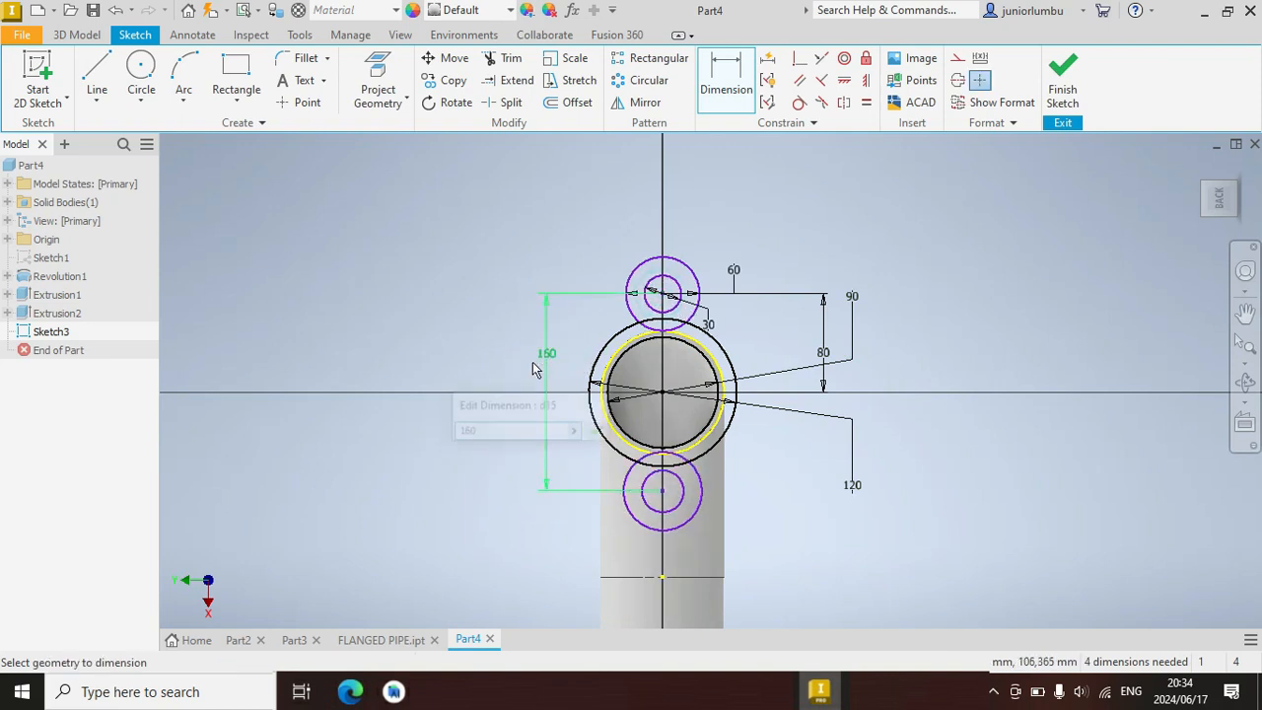
Constrain the lower pair's outer and inner circles equal to the corresponding circles of the upper pair
{"action": "left_click", "coordinate": [867, 107]}
{"action": "left_click", "coordinate": [690, 520]}
{"action": "left_click", "coordinate": [678, 261]}
{"action": "left_click", "coordinate": [670, 511]}
{"action": "left_click", "coordinate": [678, 287]}
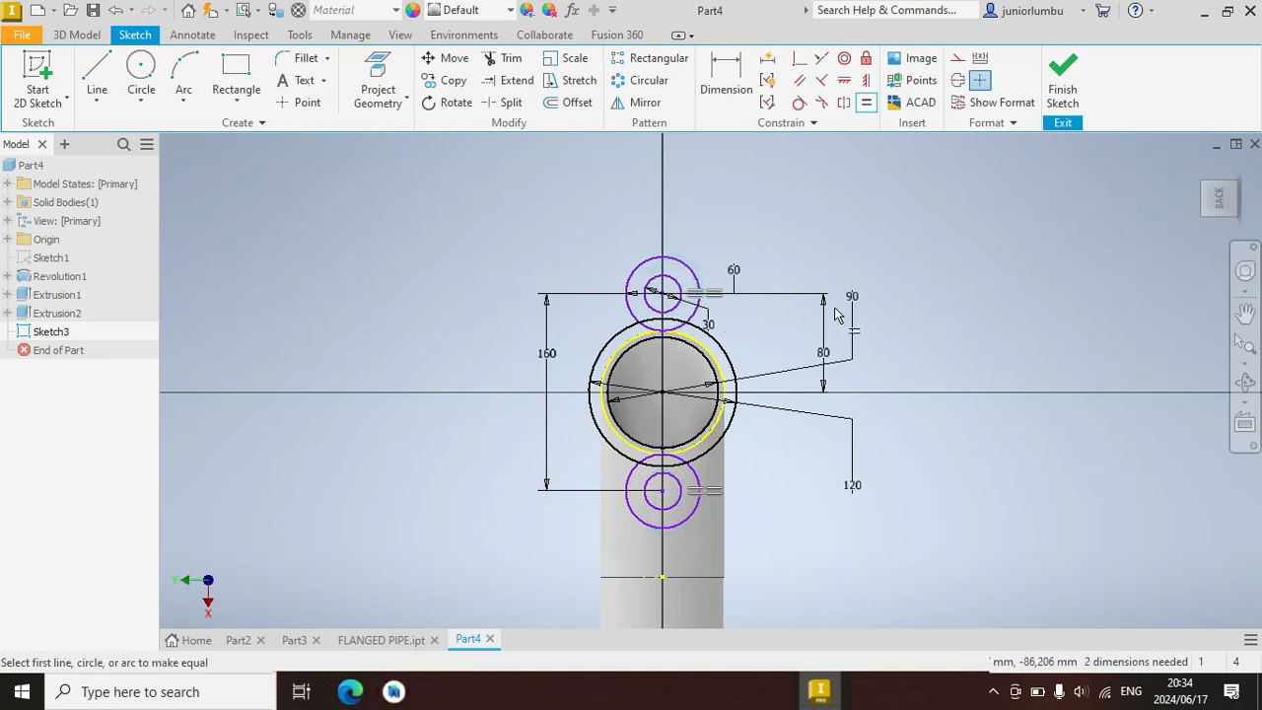
Draw a line on each side joining the upper 60 mm circle to the 120 mm circle
{"action": "left_click", "coordinate": [97, 74]}
{"action": "scroll", "coordinate": [628, 360], "scroll_direction": "up", "scroll_amount": 3}
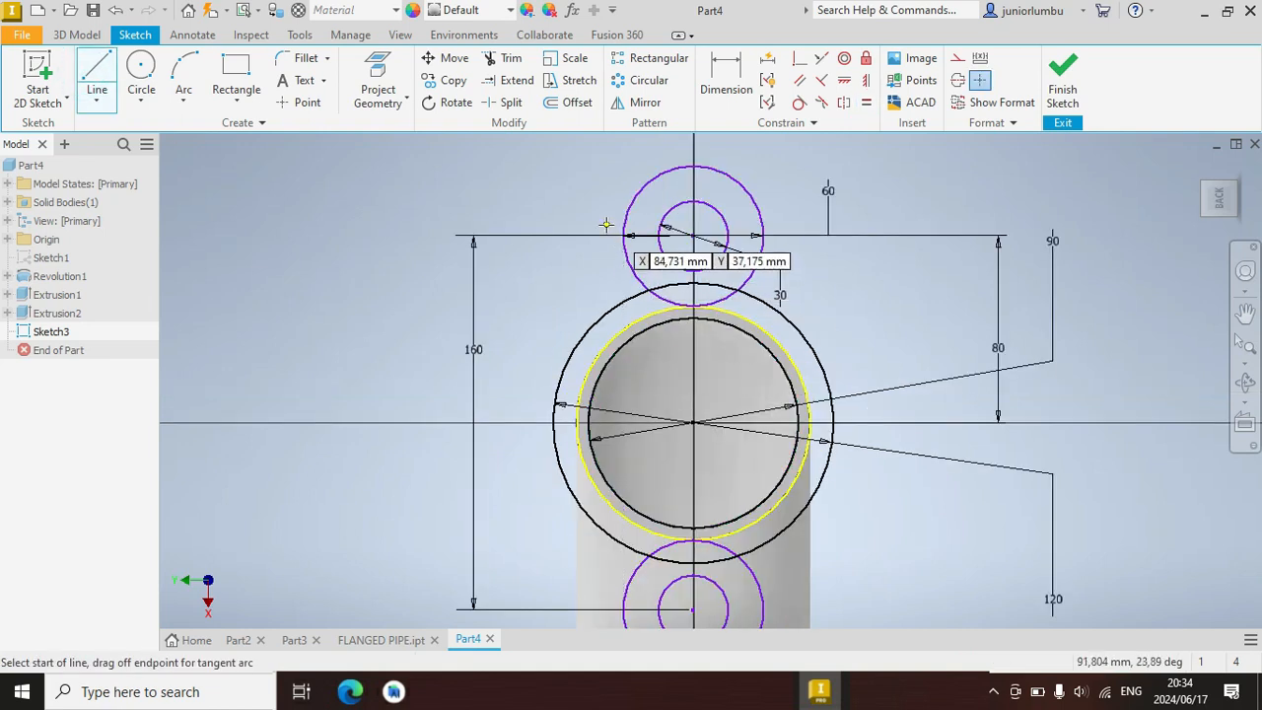
{"action": "left_click", "coordinate": [631, 207]}
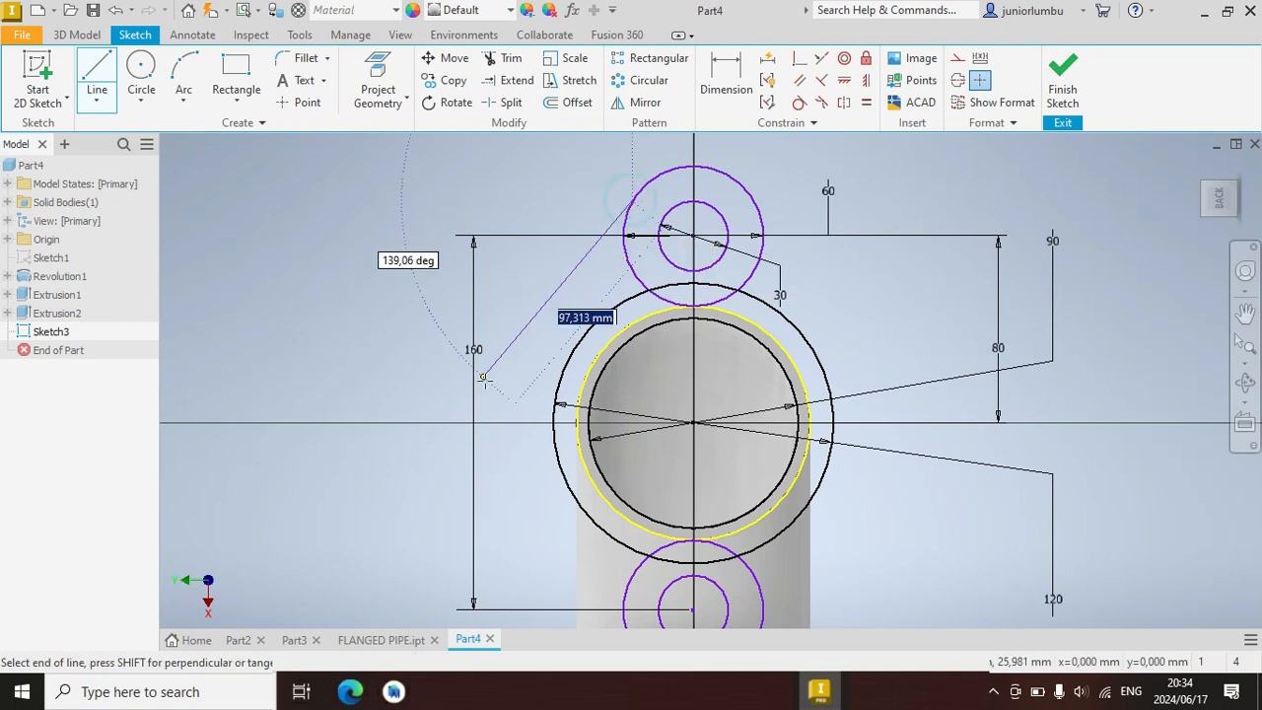
{"action": "left_click", "coordinate": [559, 384]}
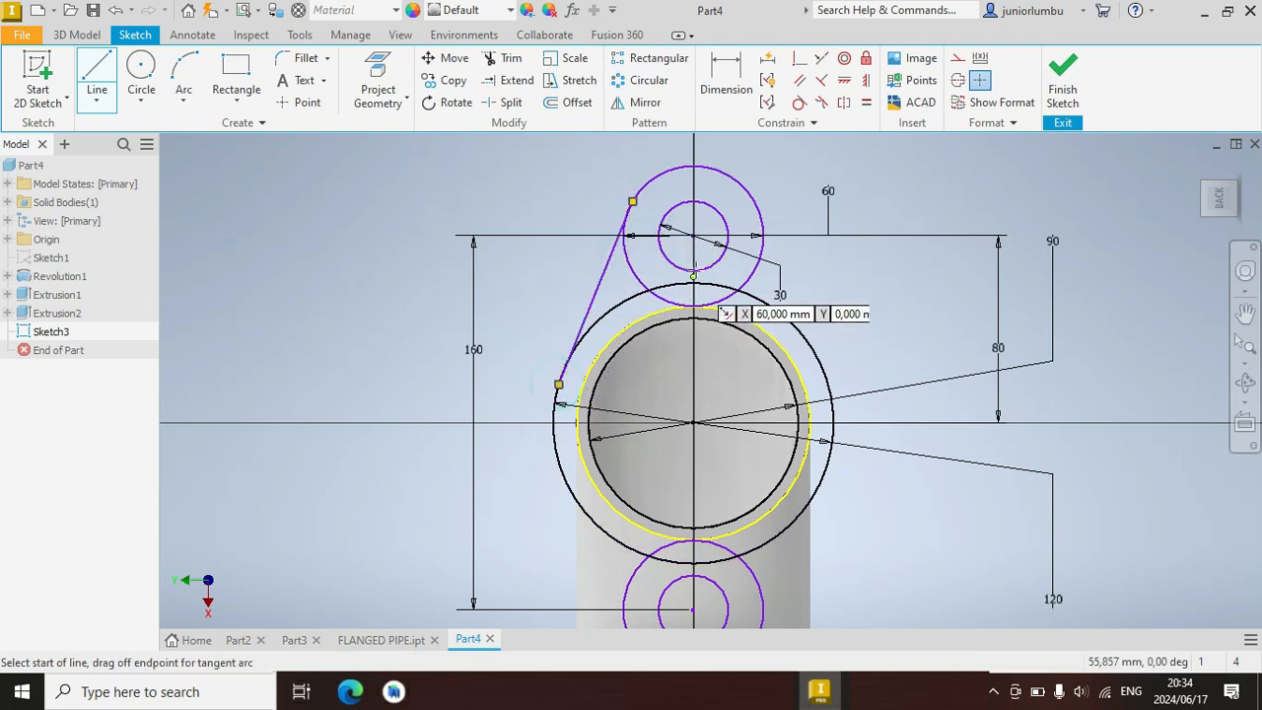
{"action": "left_click", "coordinate": [749, 194]}
{"action": "left_click", "coordinate": [833, 375]}
Draw a line on each side joining the 120 mm circle to the lower pair's outer circle
{"action": "scroll", "coordinate": [803, 532], "scroll_direction": "down", "scroll_amount": 3}
{"action": "scroll", "coordinate": [756, 476], "scroll_direction": "up", "scroll_amount": 2}
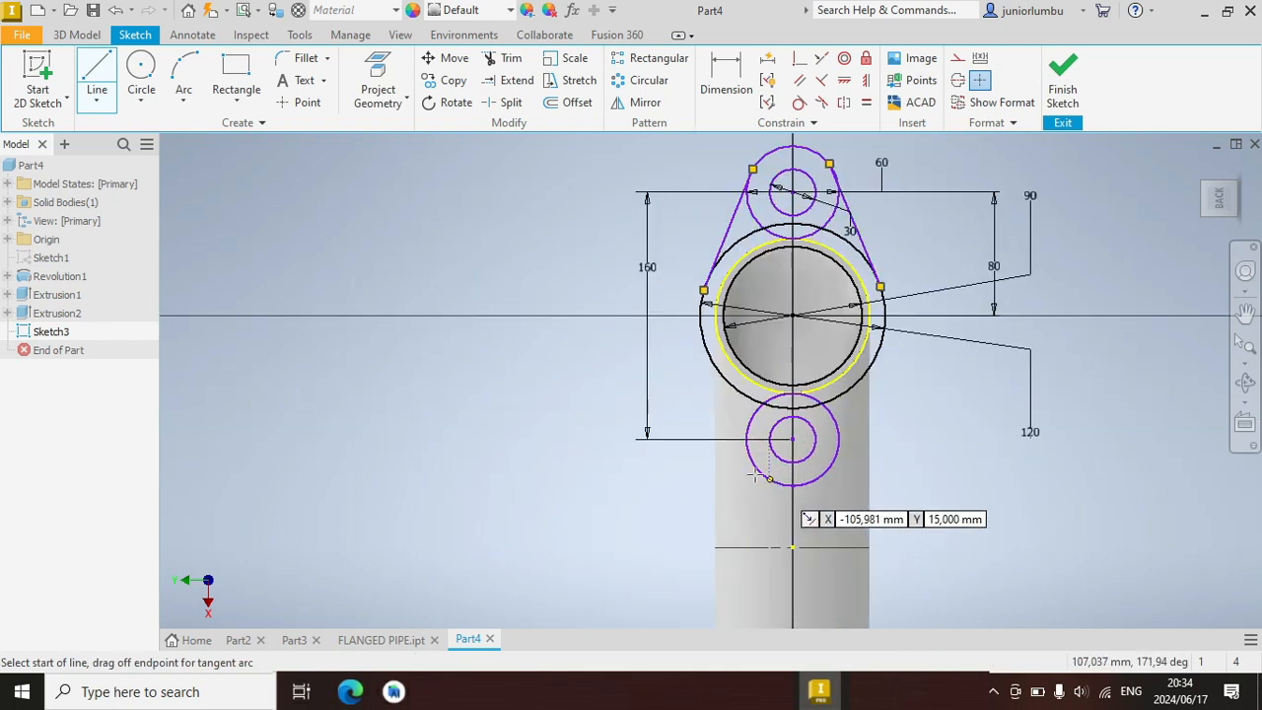
{"action": "left_click", "coordinate": [706, 357]}
{"action": "left_click", "coordinate": [755, 467]}
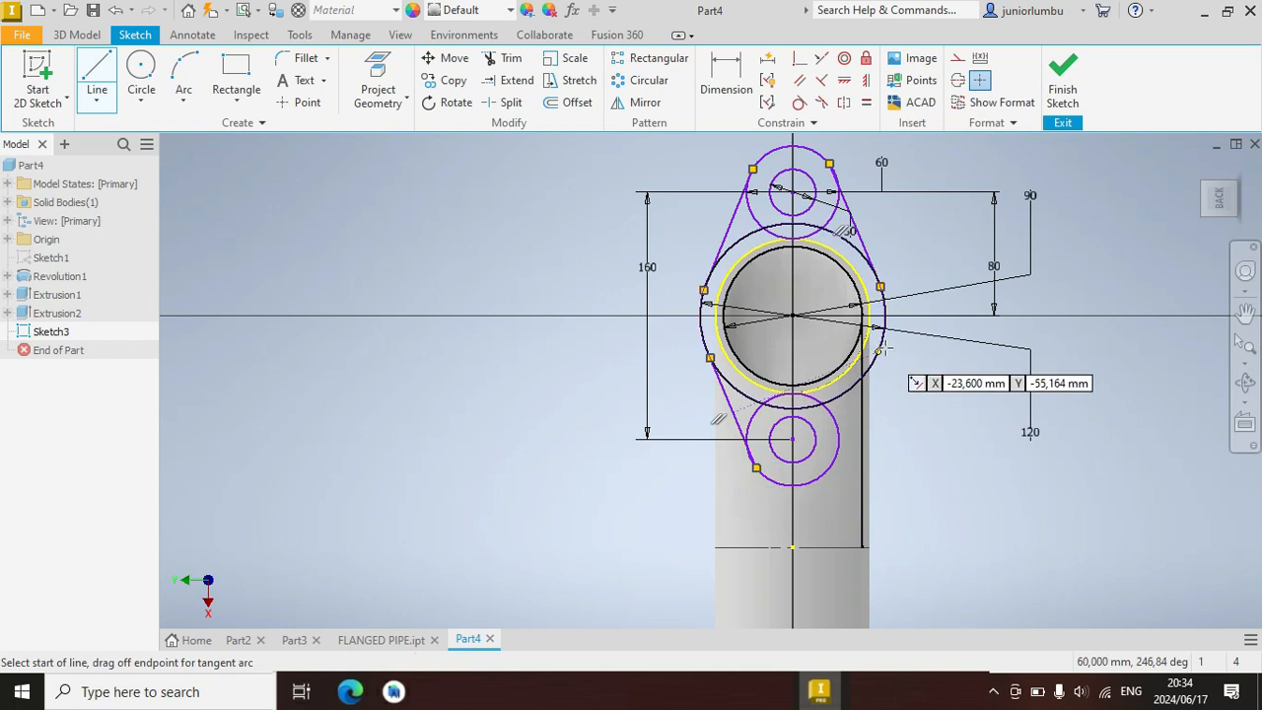
{"action": "scroll", "coordinate": [877, 316], "scroll_direction": "up", "scroll_amount": 3}
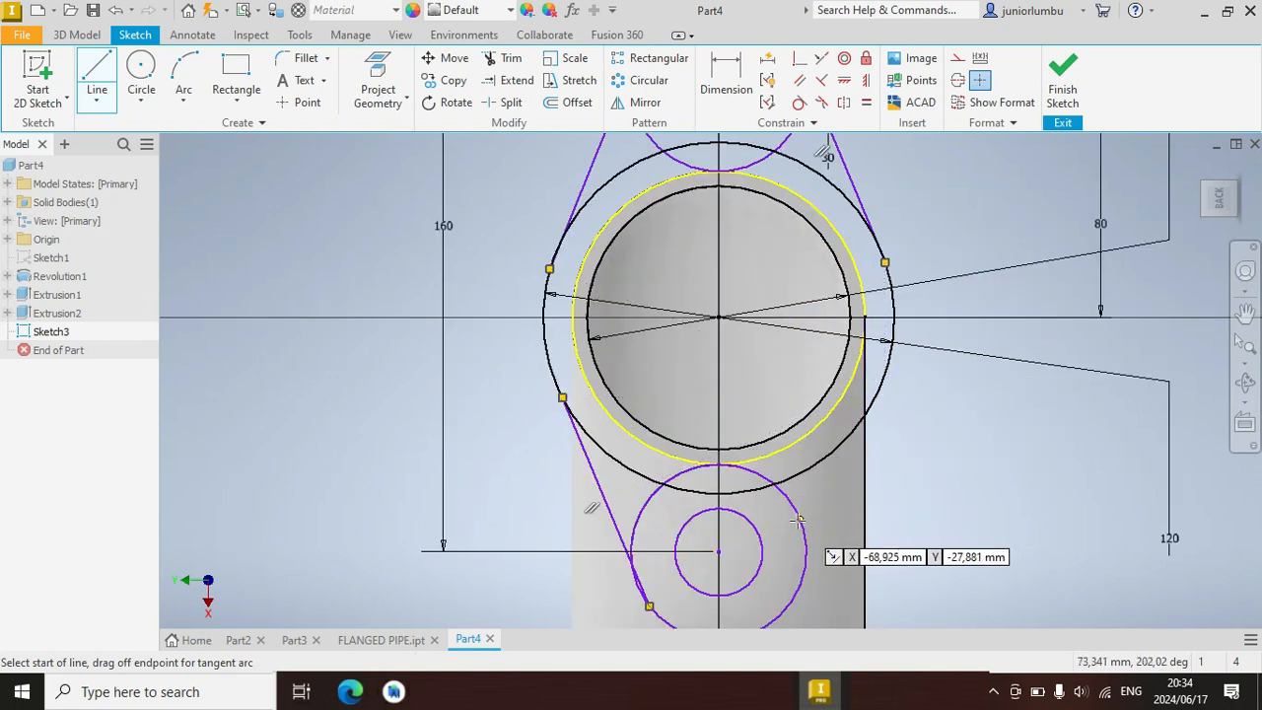
{"action": "left_click", "coordinate": [808, 561]}
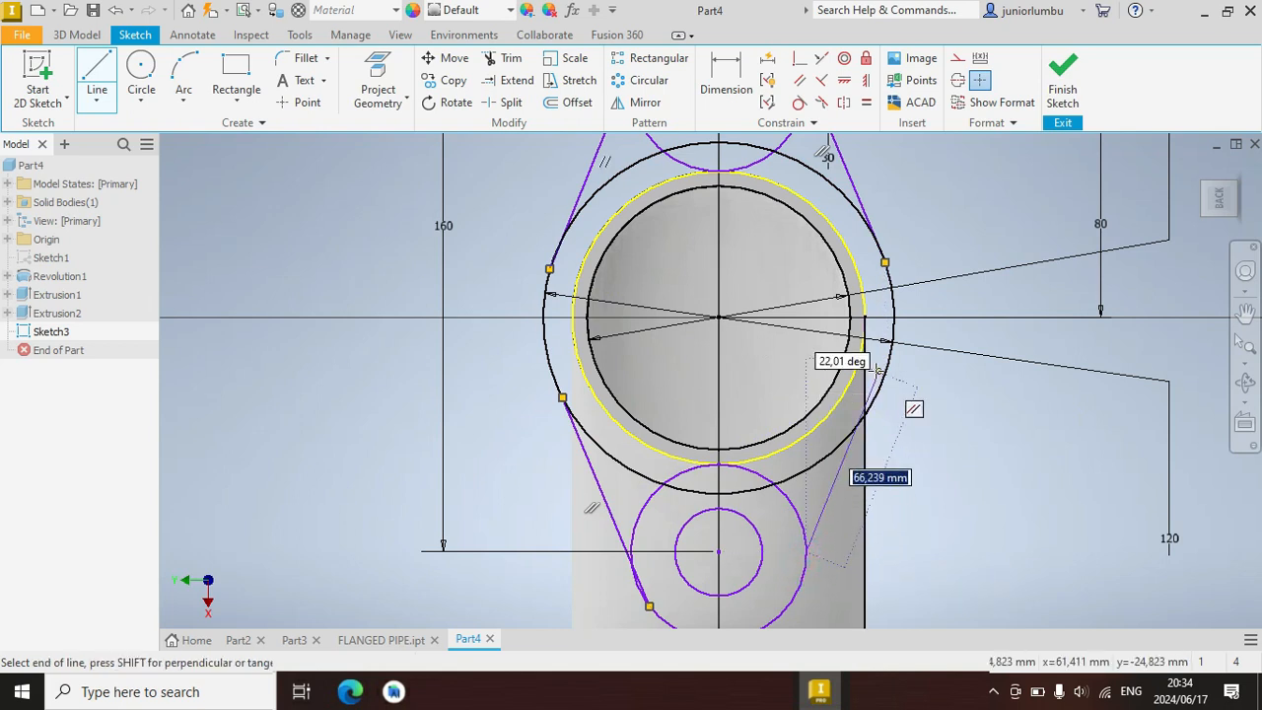
{"action": "left_click", "coordinate": [885, 362]}
Make the flange outline's left-hand side lines tangent to the upper 60 mm circle, the 120 mm circle and the lower pair's outer circle
{"action": "scroll", "coordinate": [860, 430], "scroll_direction": "down", "scroll_amount": 5}
{"action": "scroll", "coordinate": [857, 431], "scroll_direction": "up", "scroll_amount": 3}
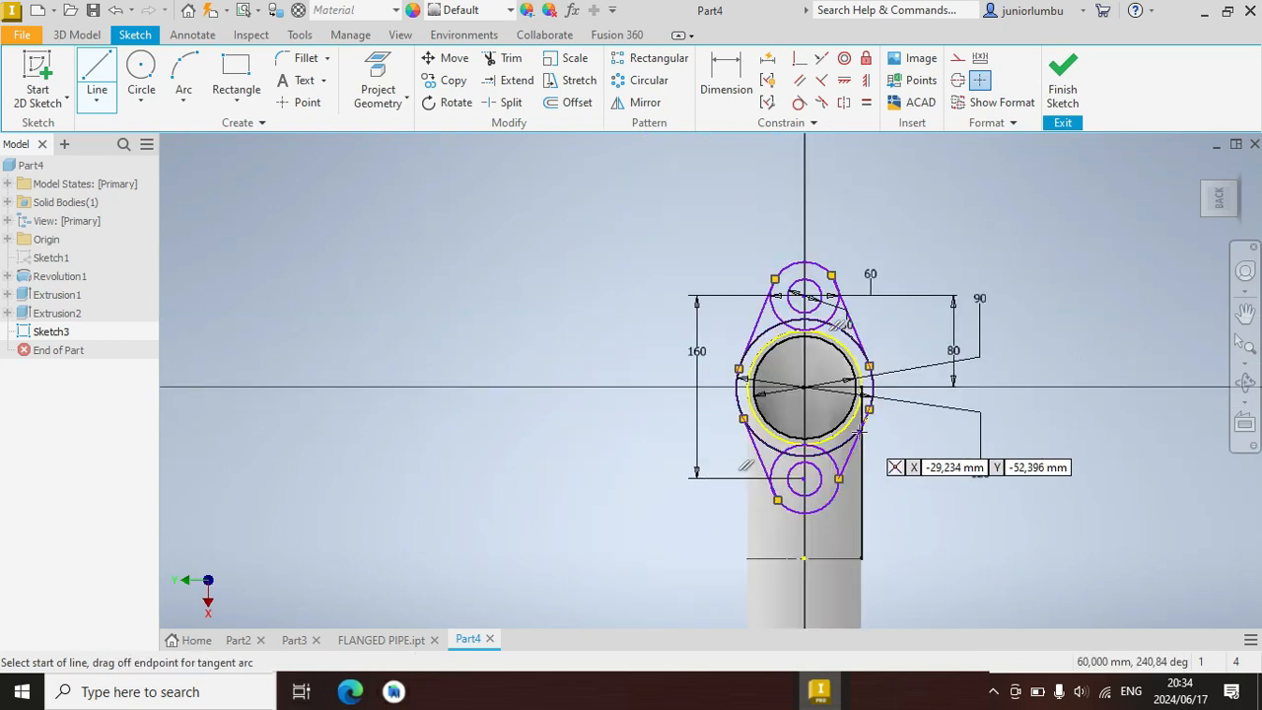
{"action": "left_click", "coordinate": [798, 103]}
{"action": "left_click", "coordinate": [764, 313]}
{"action": "left_click", "coordinate": [779, 272]}
{"action": "left_click", "coordinate": [742, 415]}
{"action": "left_click", "coordinate": [765, 463]}
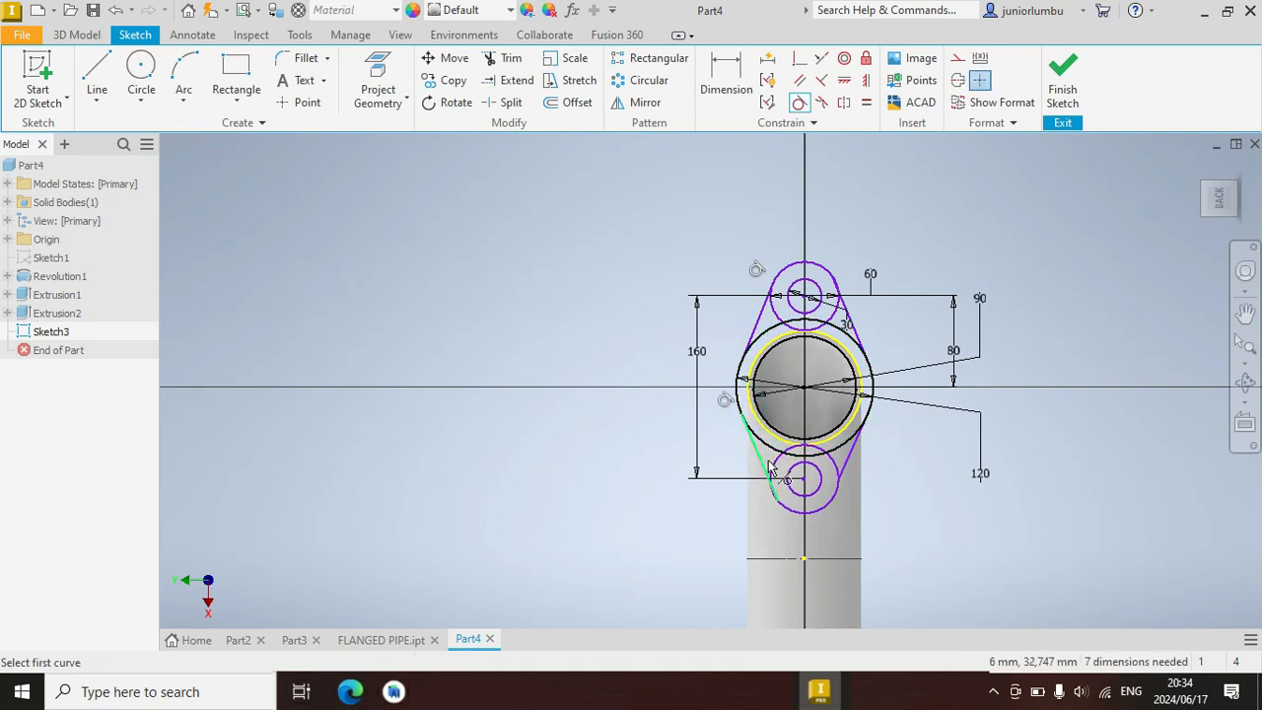
{"action": "left_click", "coordinate": [775, 469]}
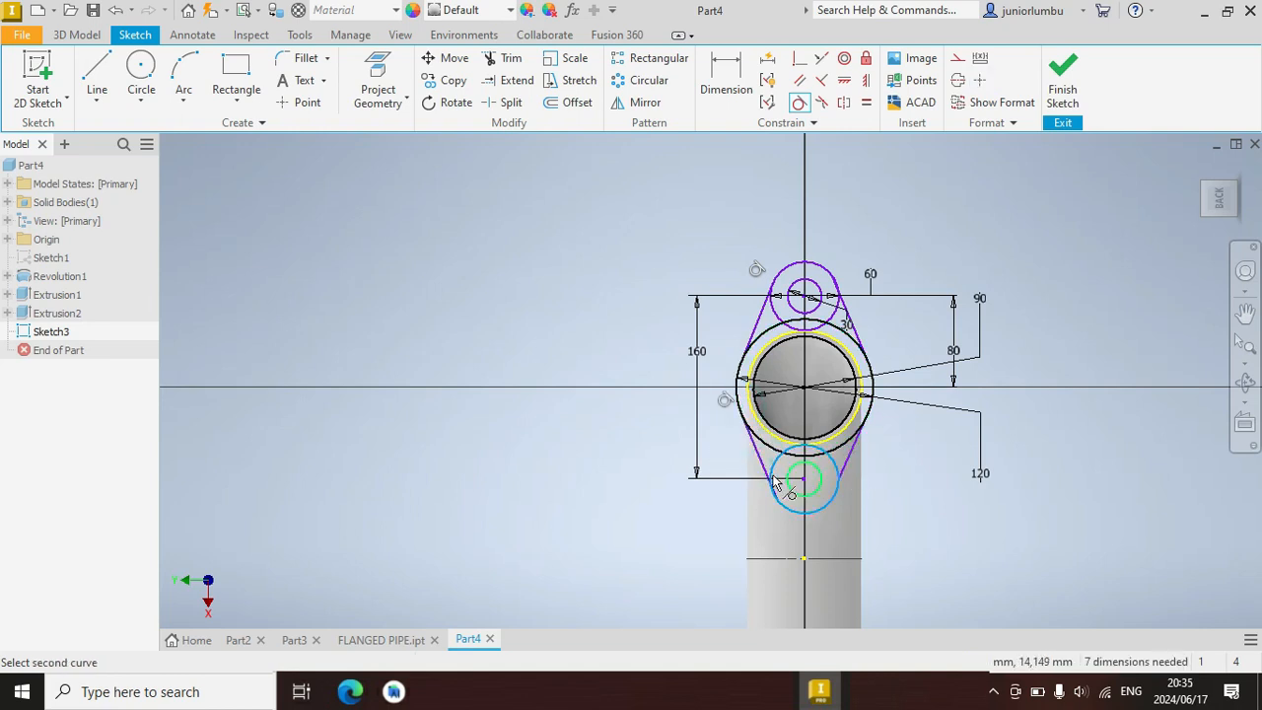
{"action": "left_click", "coordinate": [764, 456]}
Make the flange outline's right-hand side lines tangent to the lower outer circle, the 120 mm circle and the upper 60 mm circle
{"action": "left_click", "coordinate": [853, 465]}
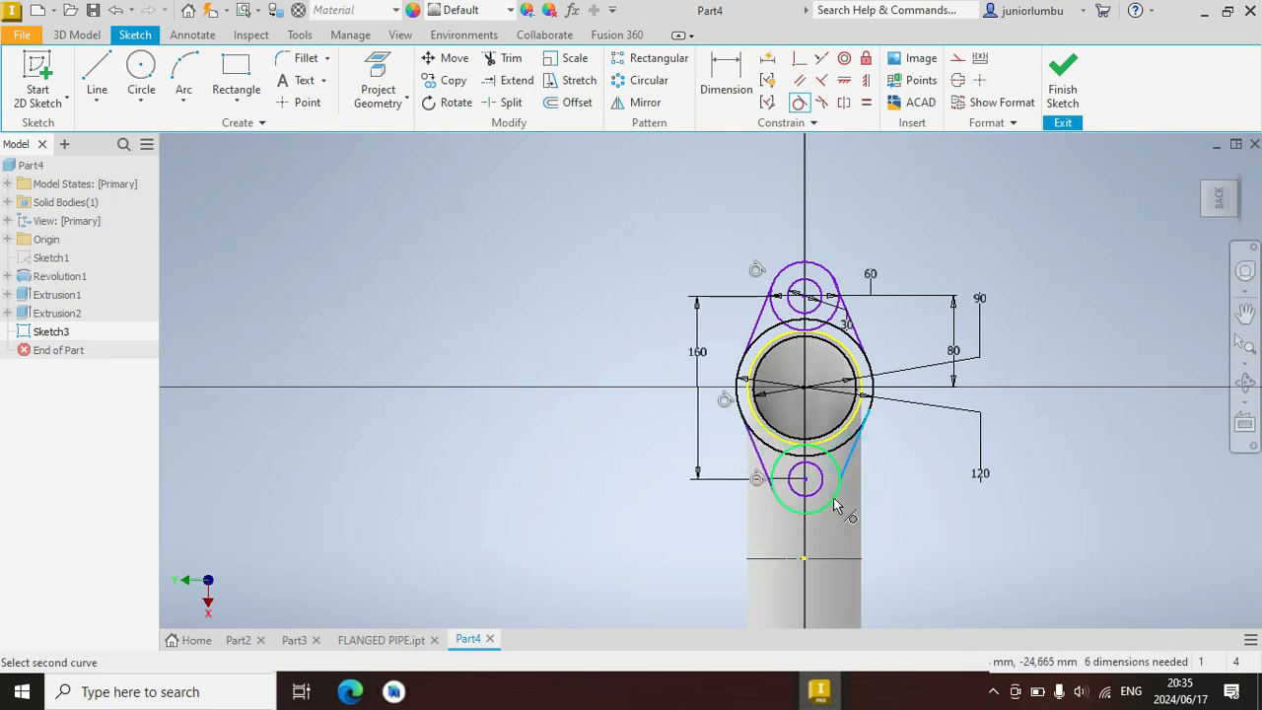
{"action": "left_click", "coordinate": [833, 505]}
{"action": "left_click", "coordinate": [870, 399]}
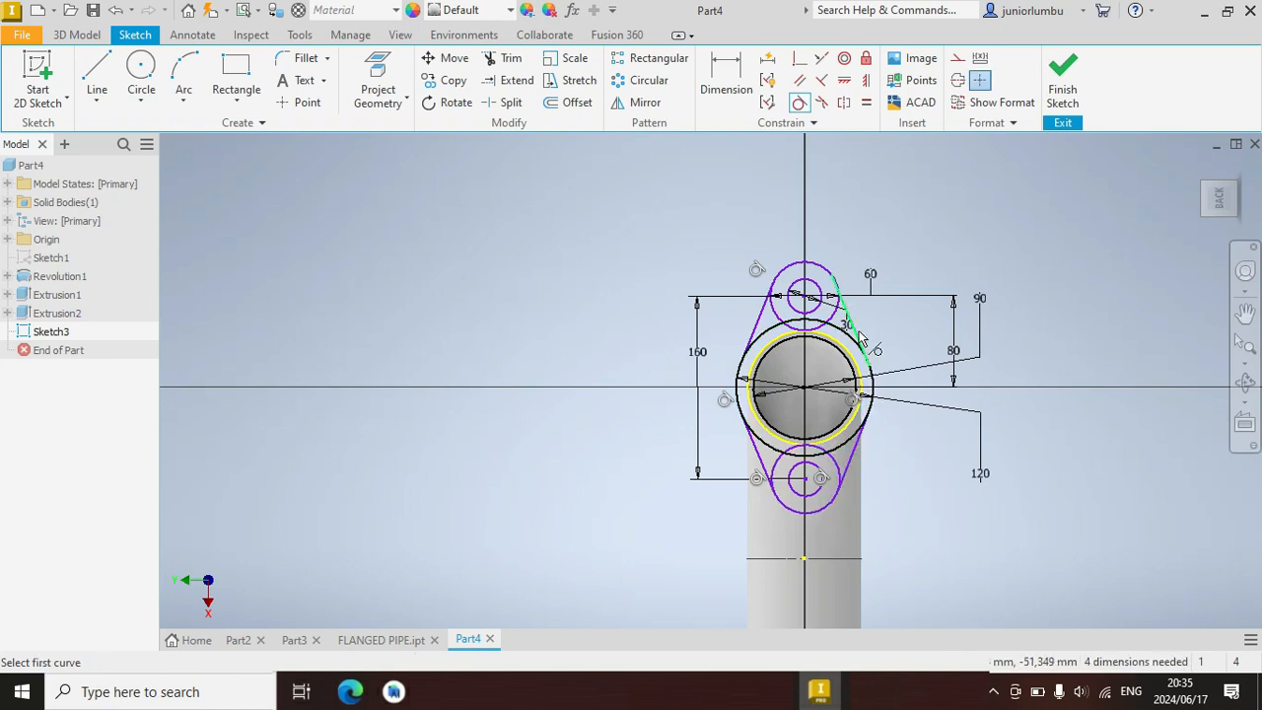
{"action": "left_click", "coordinate": [823, 282]}
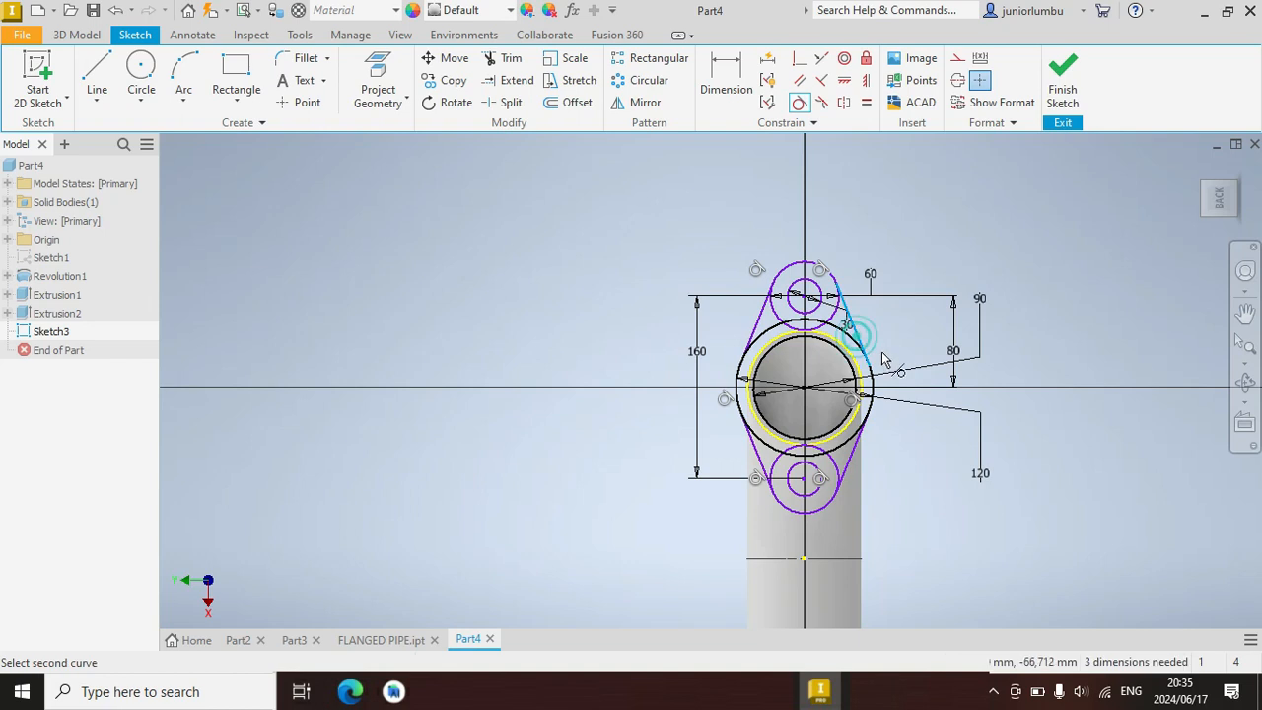
{"action": "left_click", "coordinate": [891, 393]}
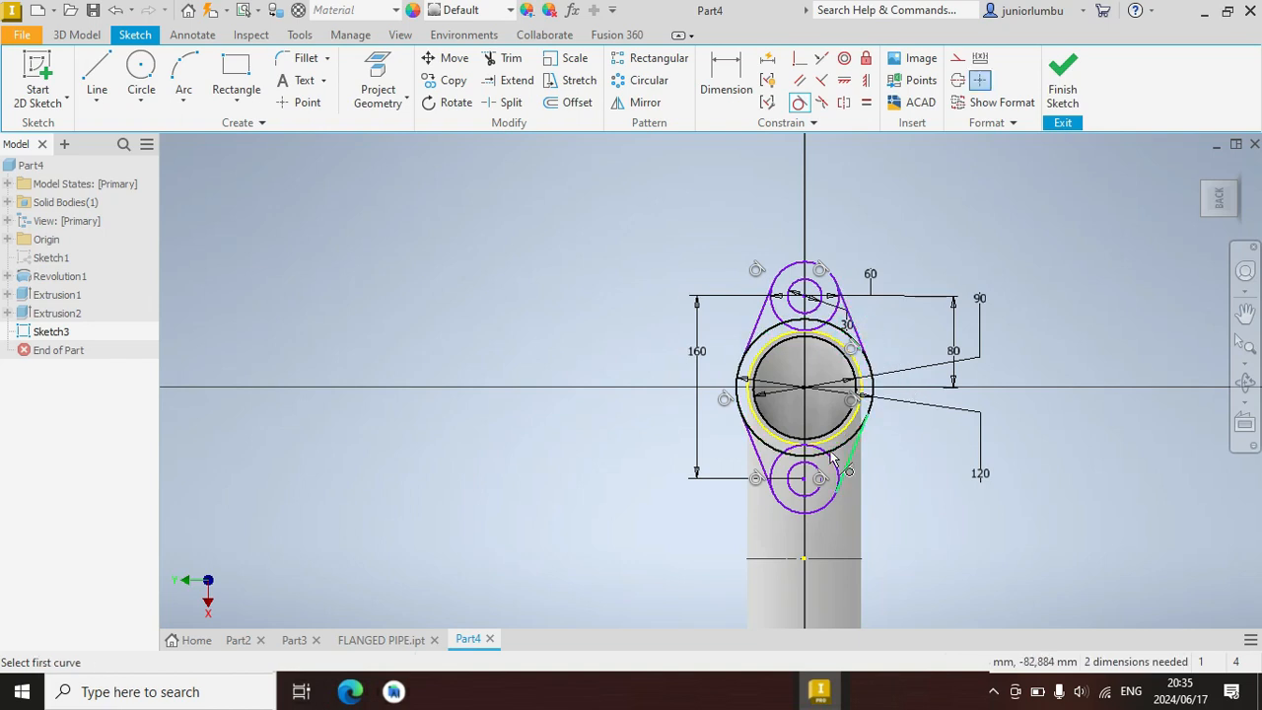
{"action": "scroll", "coordinate": [880, 451], "scroll_direction": "up", "scroll_amount": 5}
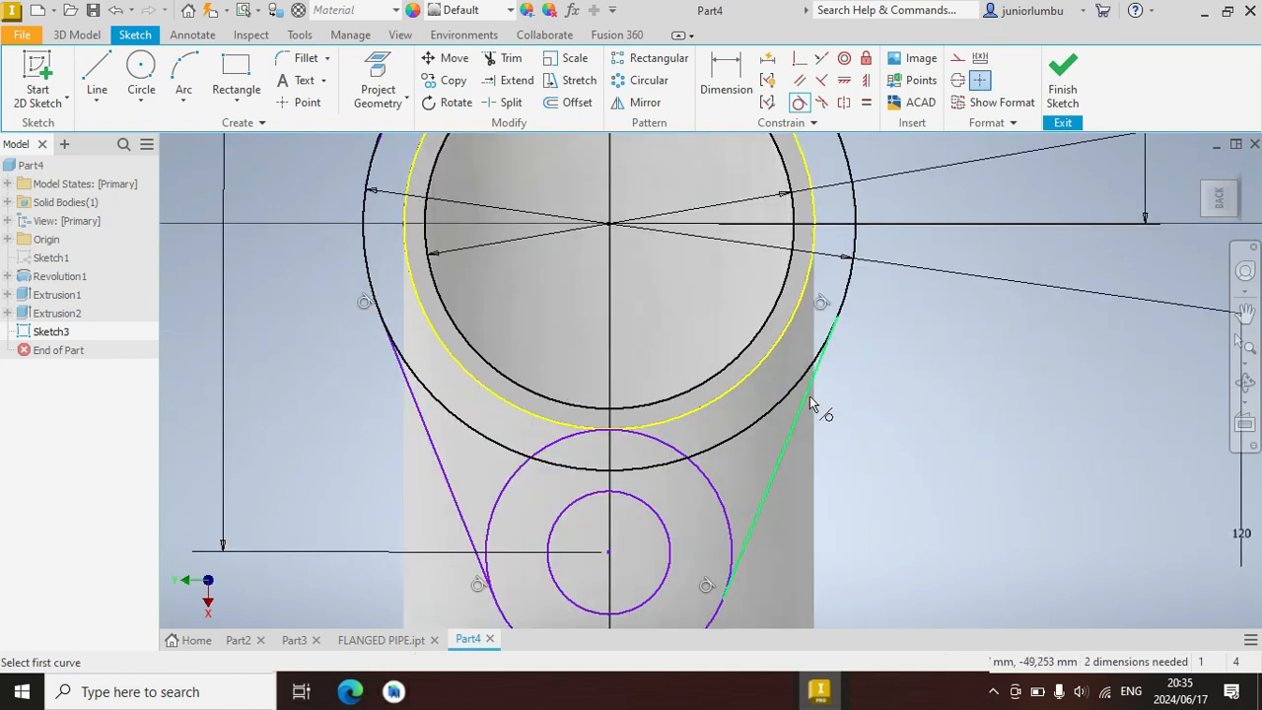
{"action": "scroll", "coordinate": [801, 557], "scroll_direction": "down", "scroll_amount": 4}
{"action": "scroll", "coordinate": [828, 561], "scroll_direction": "down", "scroll_amount": 5}
{"action": "scroll", "coordinate": [803, 577], "scroll_direction": "up", "scroll_amount": 4}
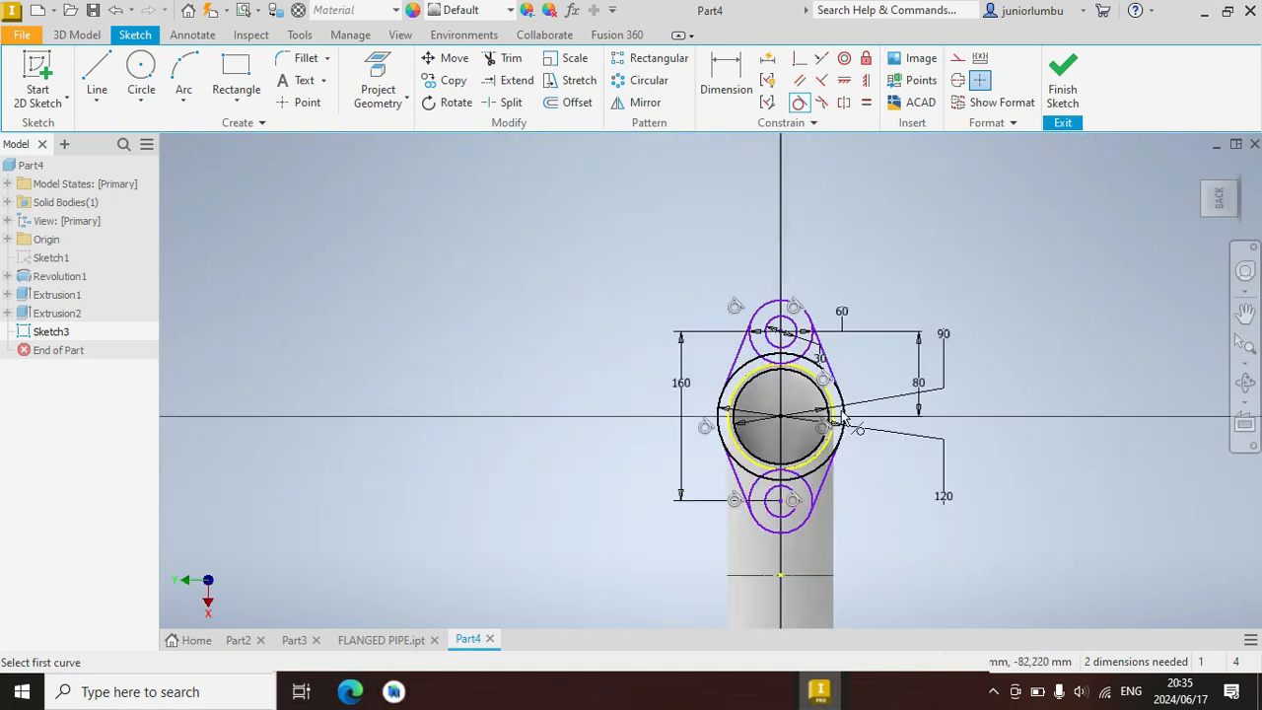
Start an extrusion of the flange sketch and select the regions of the upper lug around its 30 mm hole as profiles
{"action": "left_click", "coordinate": [1219, 200]}
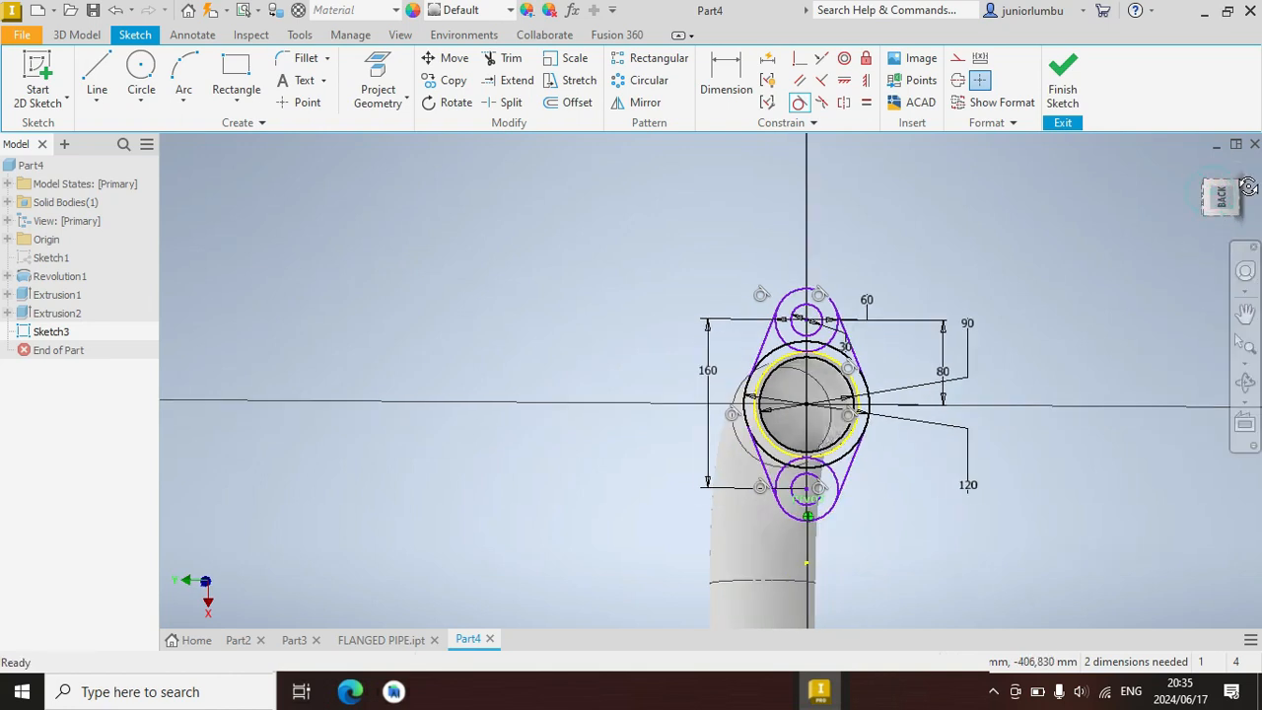
{"action": "left_click", "coordinate": [77, 36]}
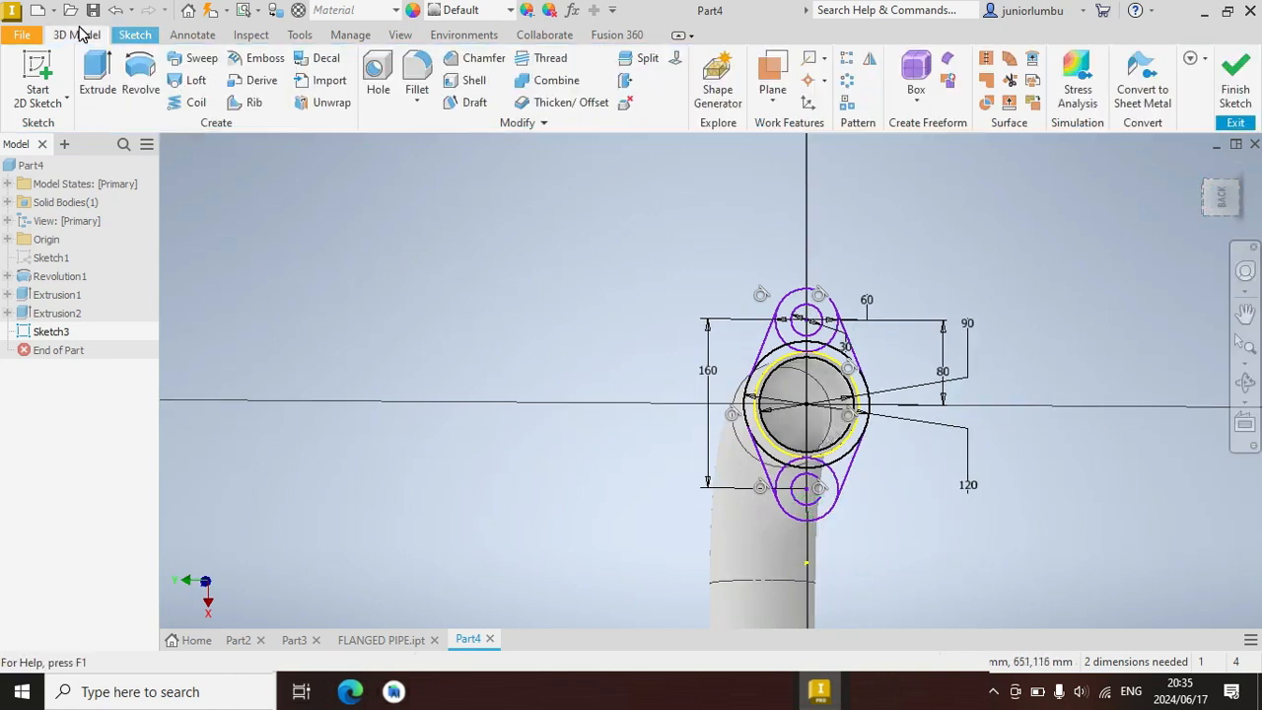
{"action": "left_click", "coordinate": [96, 76]}
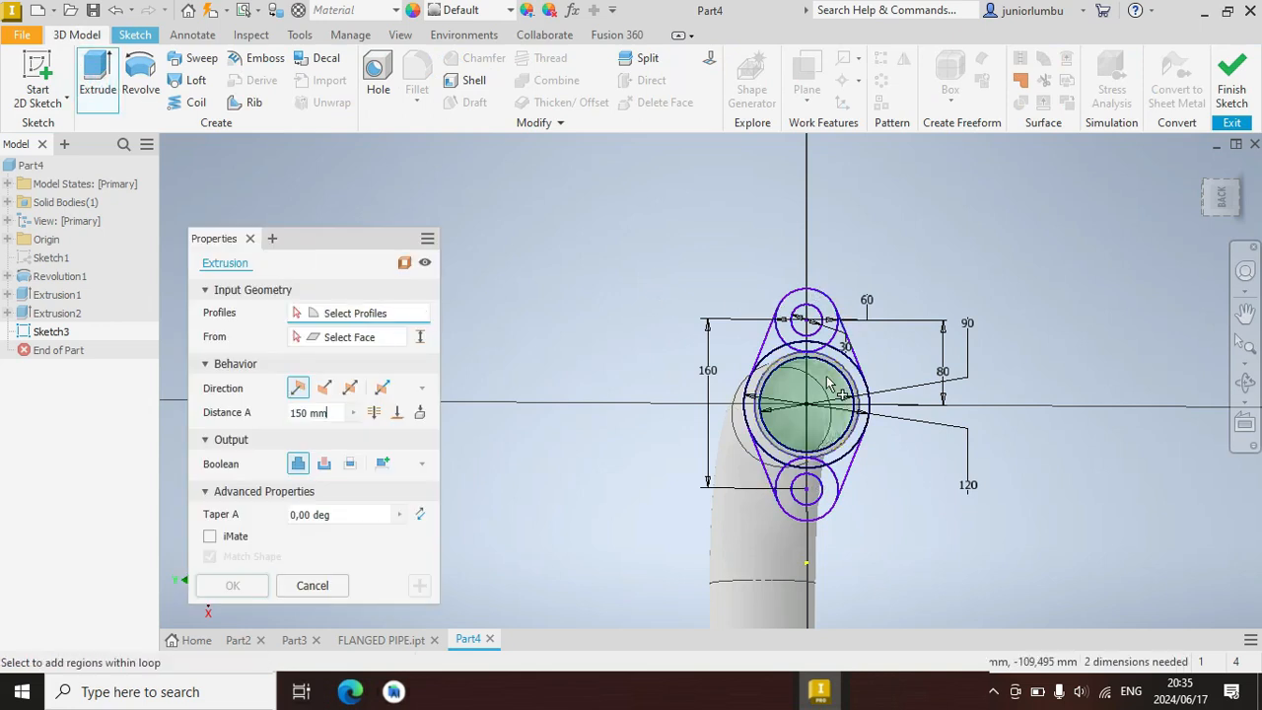
{"action": "scroll", "coordinate": [828, 384], "scroll_direction": "down", "scroll_amount": 2}
{"action": "scroll", "coordinate": [831, 244], "scroll_direction": "down", "scroll_amount": 2}
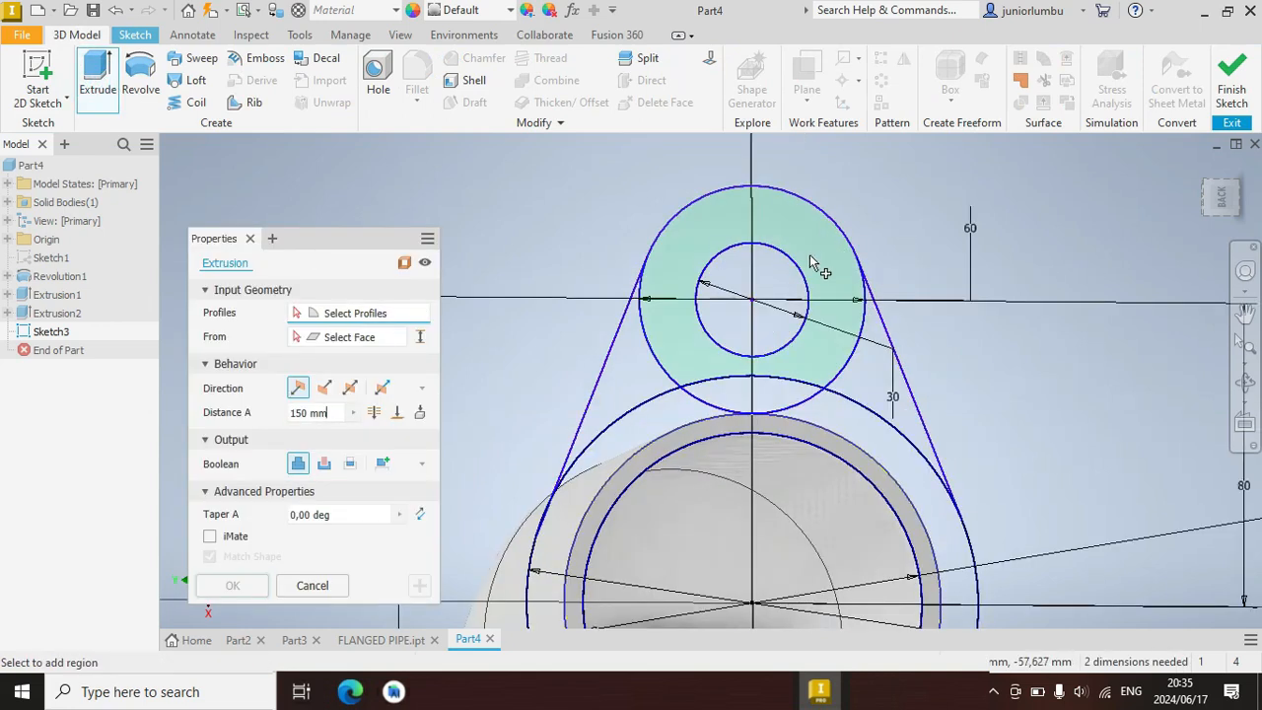
{"action": "left_click", "coordinate": [811, 261]}
{"action": "left_click", "coordinate": [772, 398]}
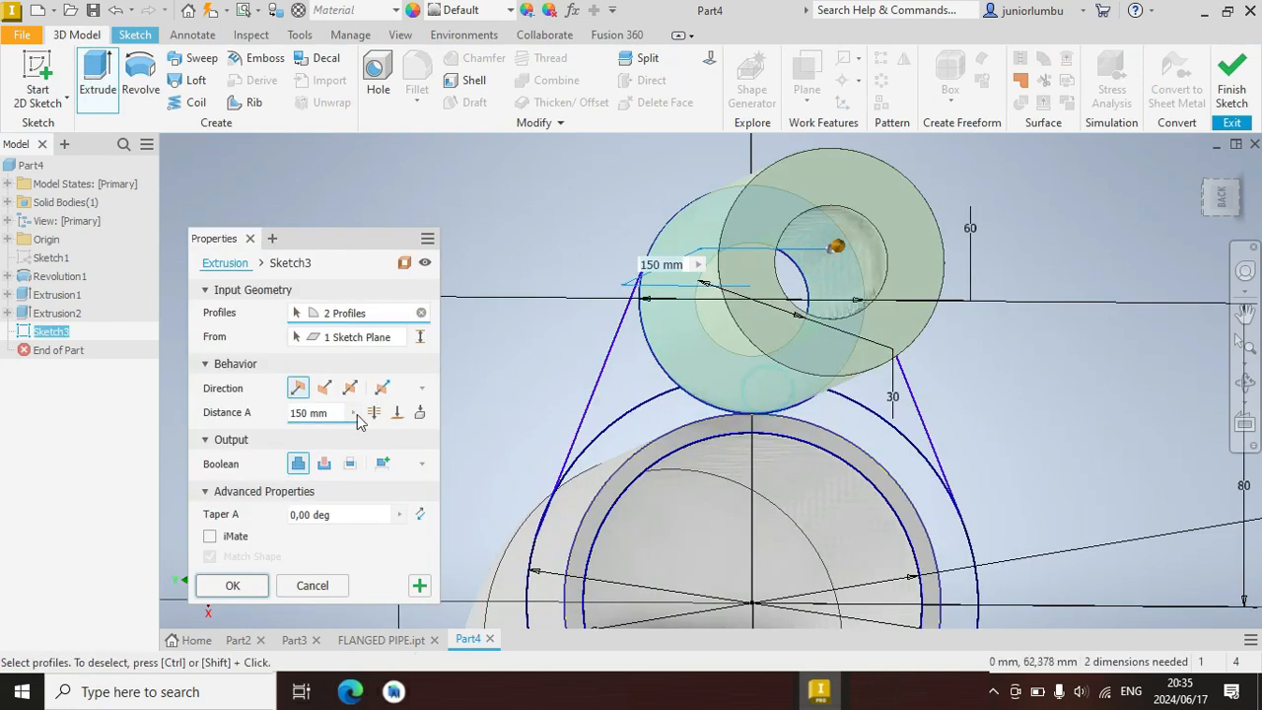
Add the ring around the 90 mm bore and the areas between the upper lug and its side lines to the extrusion profiles
{"action": "left_click", "coordinate": [1219, 201]}
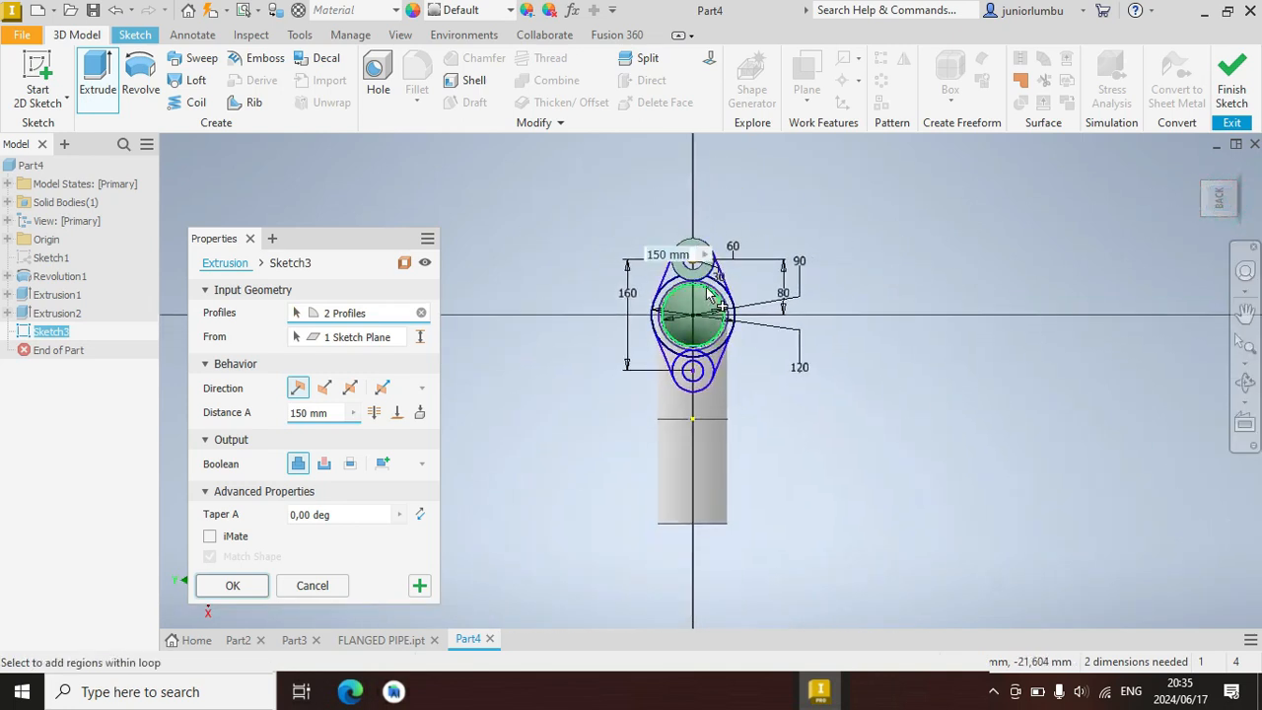
{"action": "scroll", "coordinate": [703, 290], "scroll_direction": "down", "scroll_amount": 5}
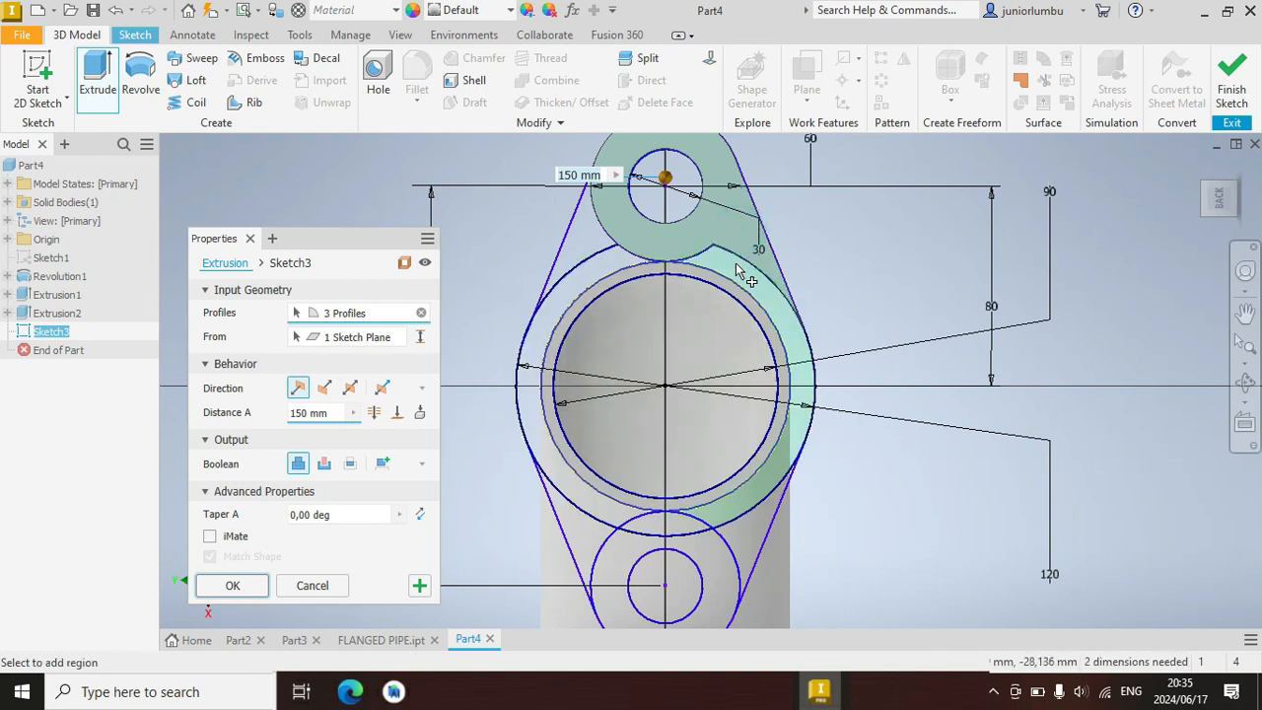
{"action": "left_click", "coordinate": [737, 268]}
{"action": "scroll", "coordinate": [583, 266], "scroll_direction": "down", "scroll_amount": 4}
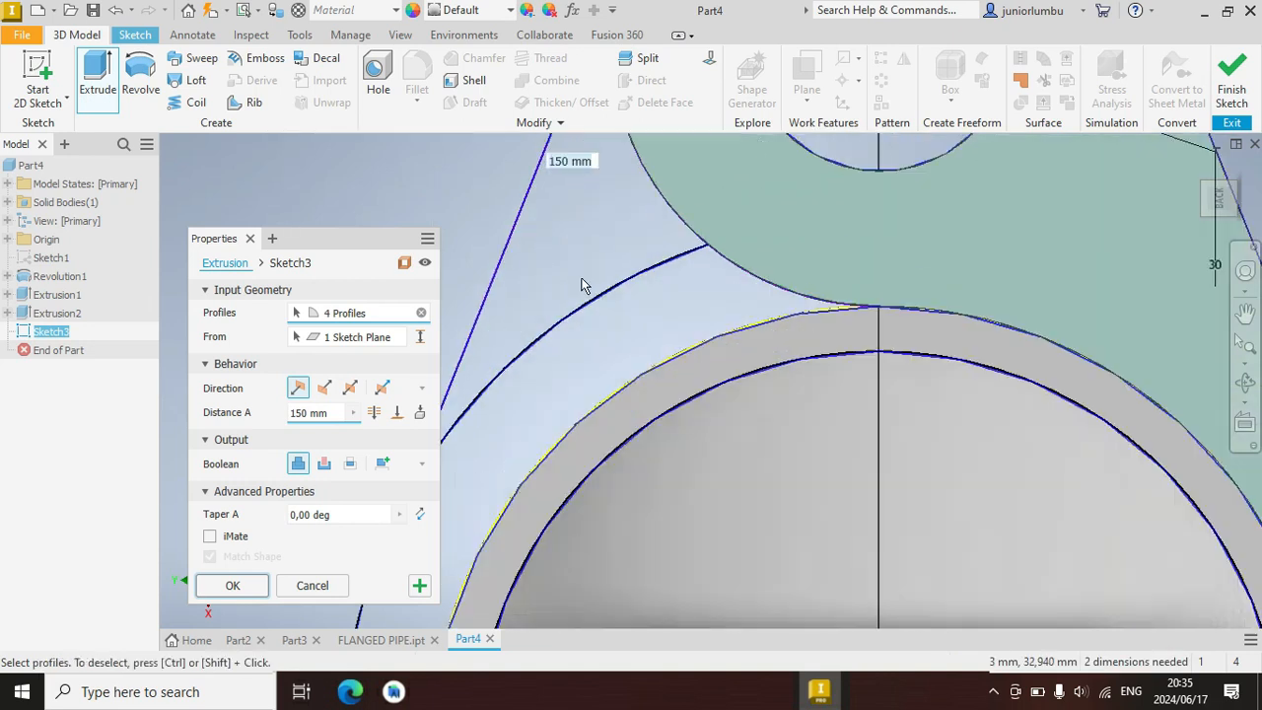
{"action": "left_click", "coordinate": [661, 308]}
{"action": "left_click", "coordinate": [620, 225]}
{"action": "left_click", "coordinate": [725, 347]}
{"action": "scroll", "coordinate": [724, 347], "scroll_direction": "up", "scroll_amount": 3}
{"action": "scroll", "coordinate": [770, 424], "scroll_direction": "up", "scroll_amount": 2}
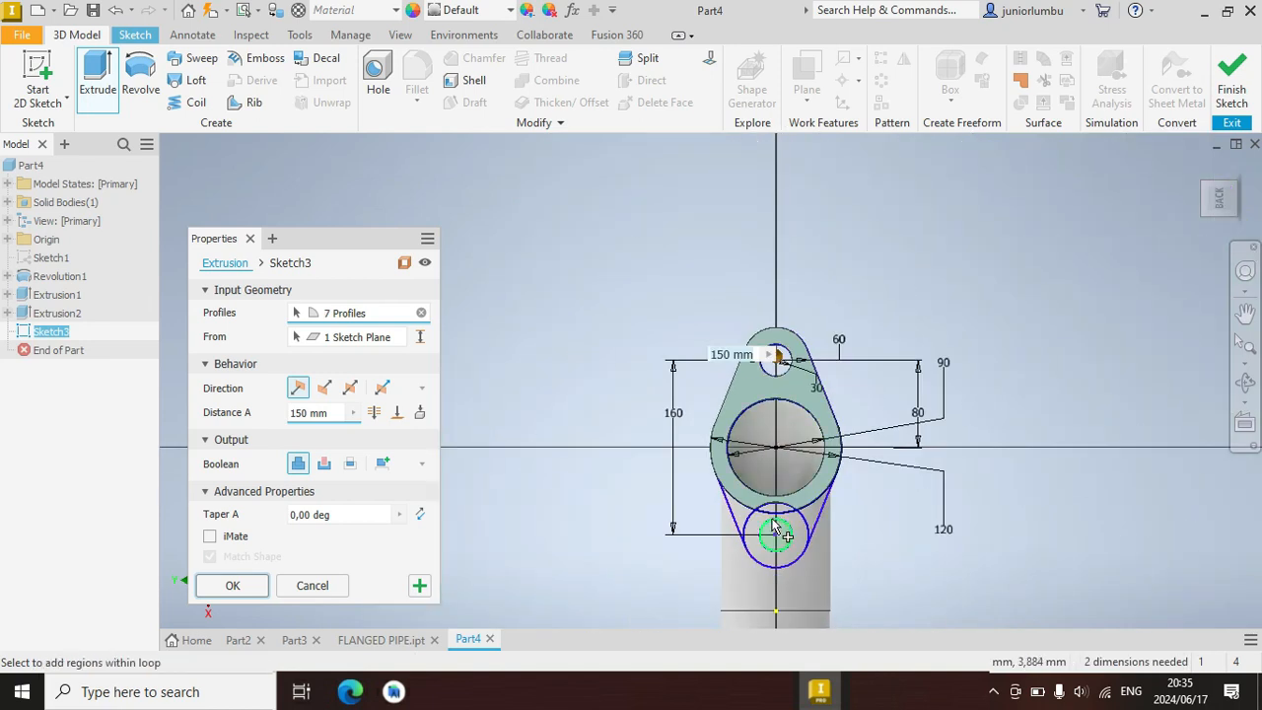
Add the lower lug's regions around its hole to the profiles and extrude the whole flange 20 mm outward, joined to the pipe
{"action": "scroll", "coordinate": [764, 572], "scroll_direction": "down", "scroll_amount": 1}
{"action": "left_click", "coordinate": [724, 483]}
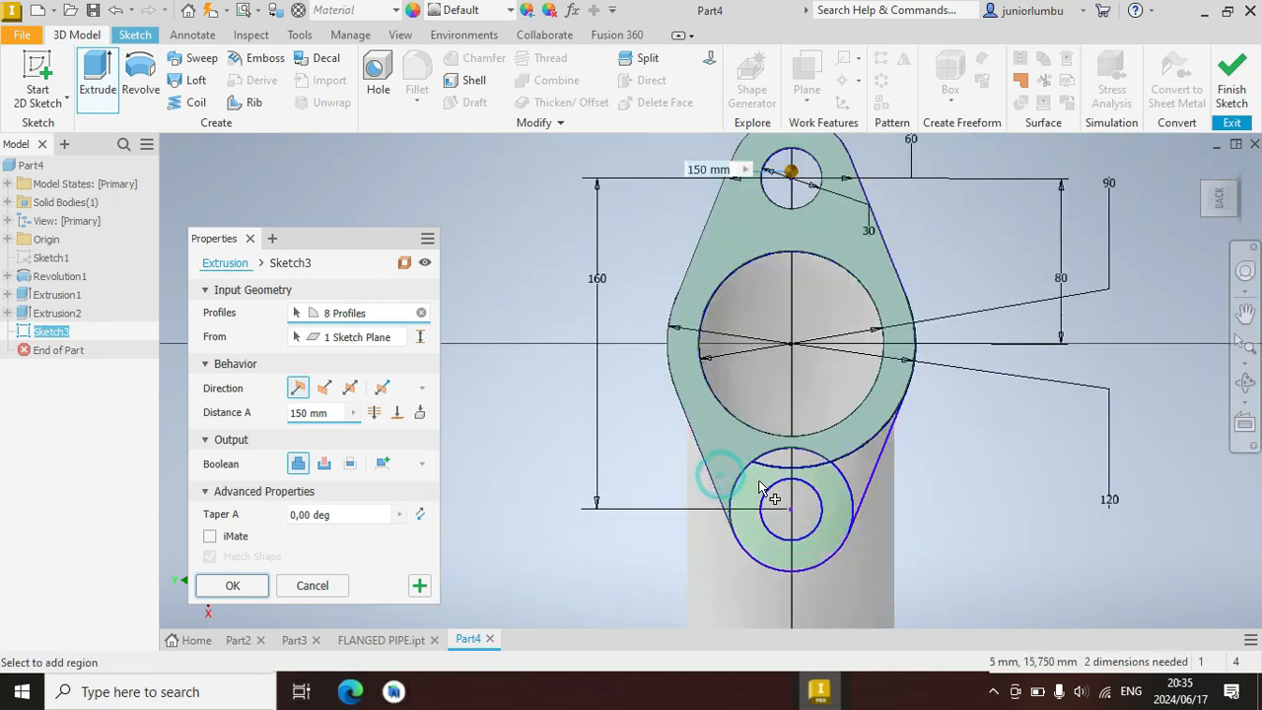
{"action": "scroll", "coordinate": [761, 480], "scroll_direction": "down", "scroll_amount": 2}
{"action": "left_click", "coordinate": [794, 441]}
{"action": "left_click", "coordinate": [884, 481]}
{"action": "left_click", "coordinate": [925, 461]}
{"action": "scroll", "coordinate": [927, 471], "scroll_direction": "up", "scroll_amount": 3}
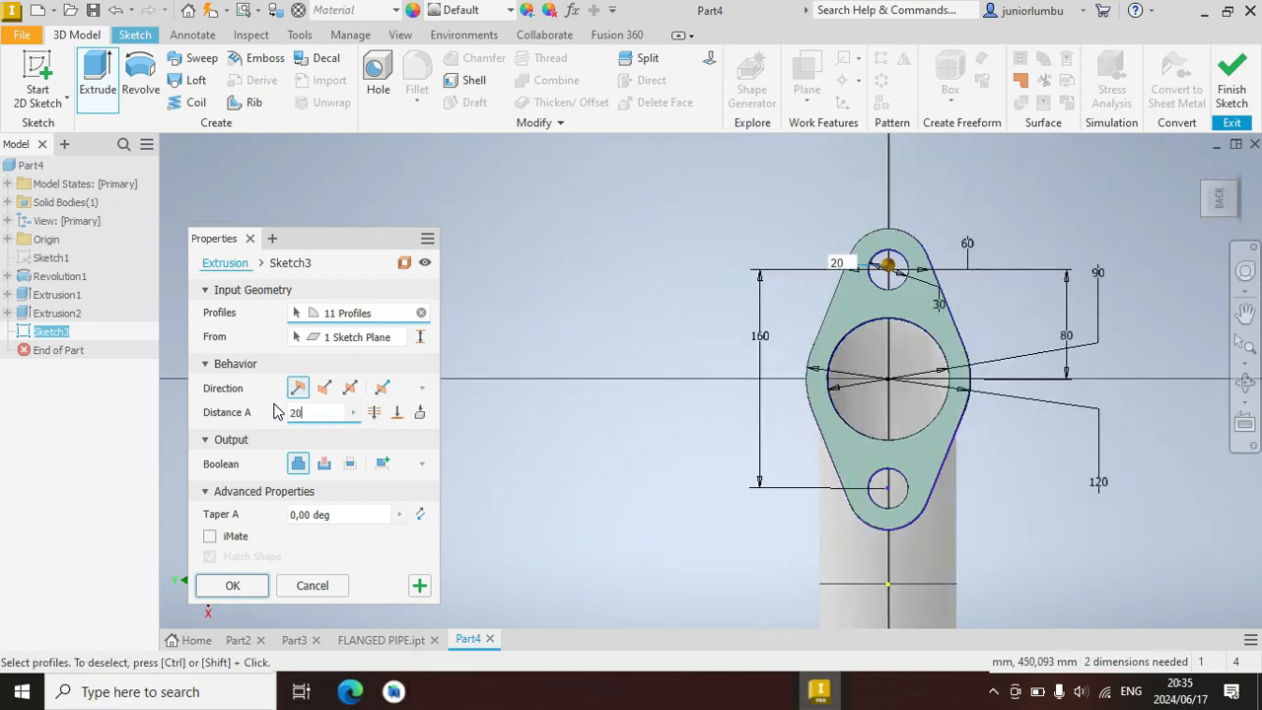
{"action": "left_click", "coordinate": [1220, 212]}
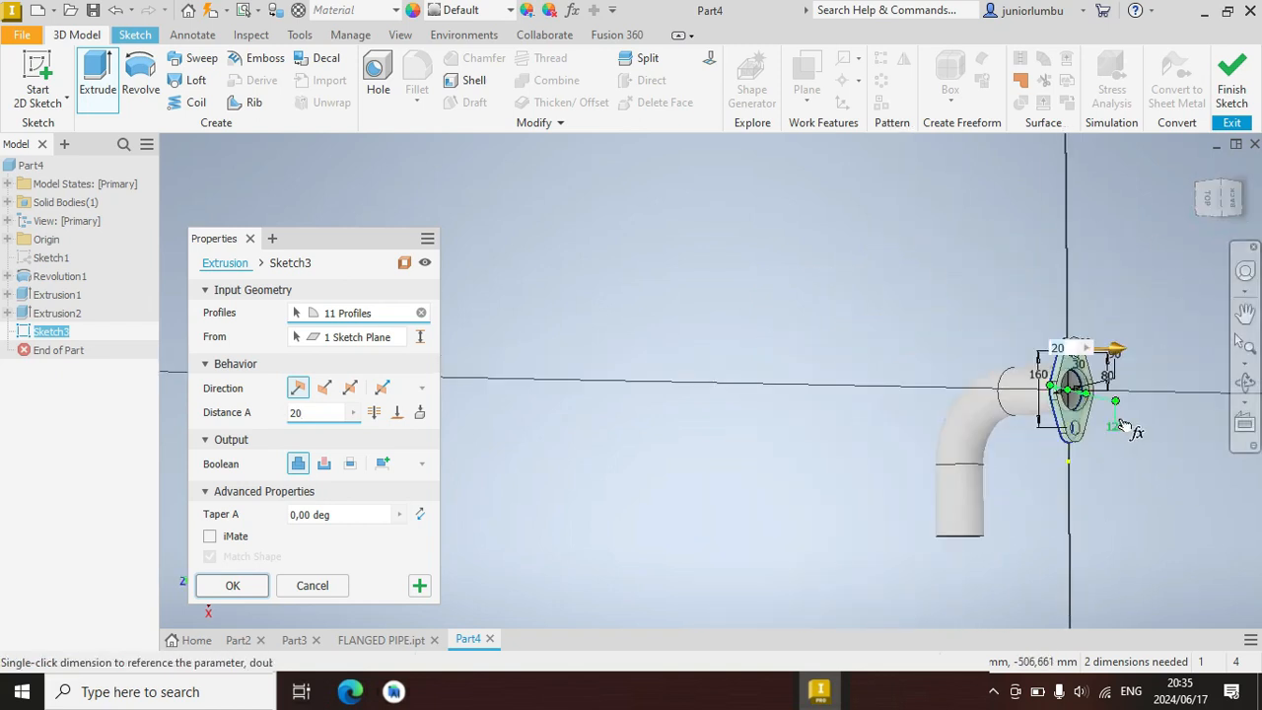
{"action": "left_click", "coordinate": [1220, 200]}
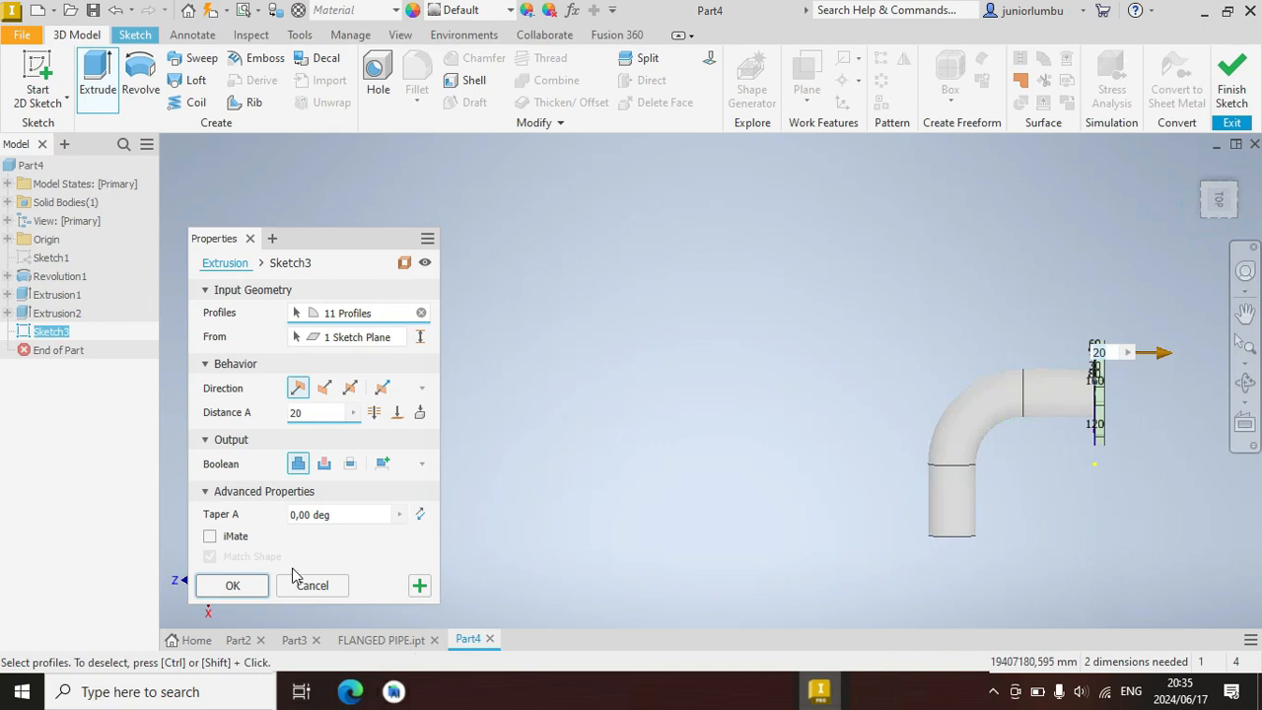
{"action": "left_click", "coordinate": [243, 595]}
Start a new sketch on the ring-shaped end face of the pipe's other, unflanged straight section
{"action": "left_click", "coordinate": [1233, 206]}
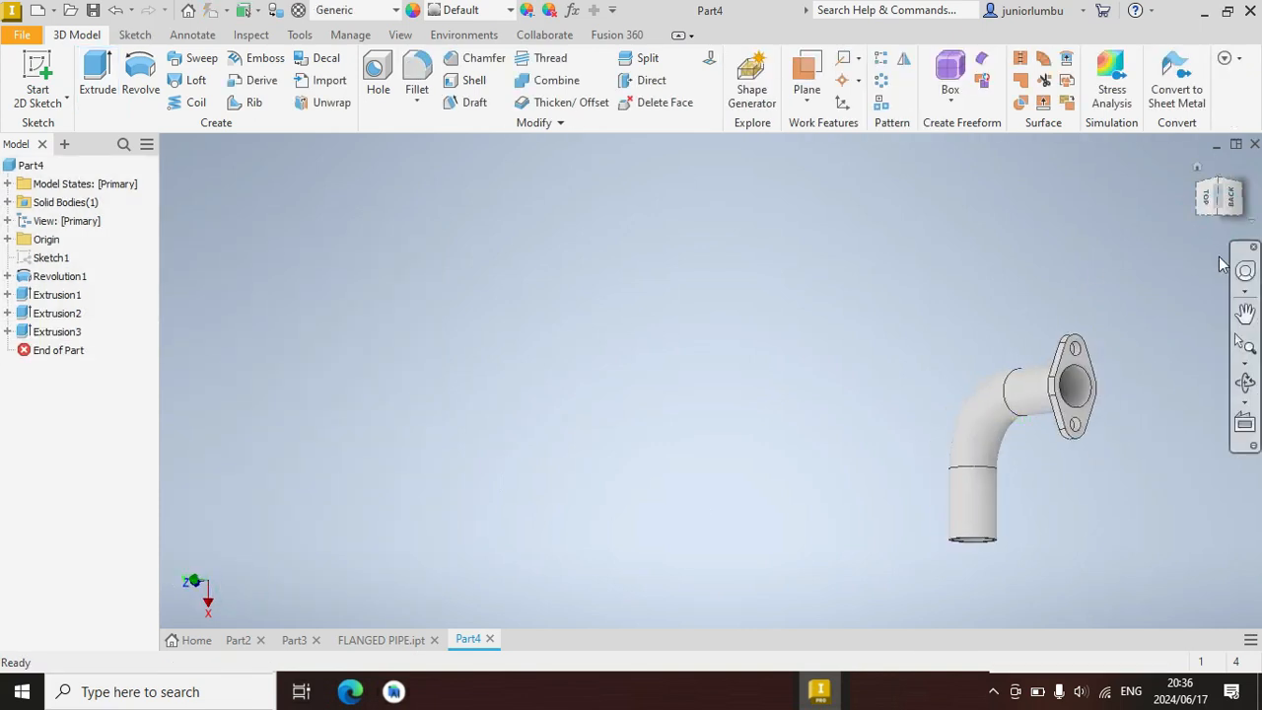
{"action": "scroll", "coordinate": [1044, 532], "scroll_direction": "down", "scroll_amount": 3}
{"action": "left_click", "coordinate": [1221, 217]}
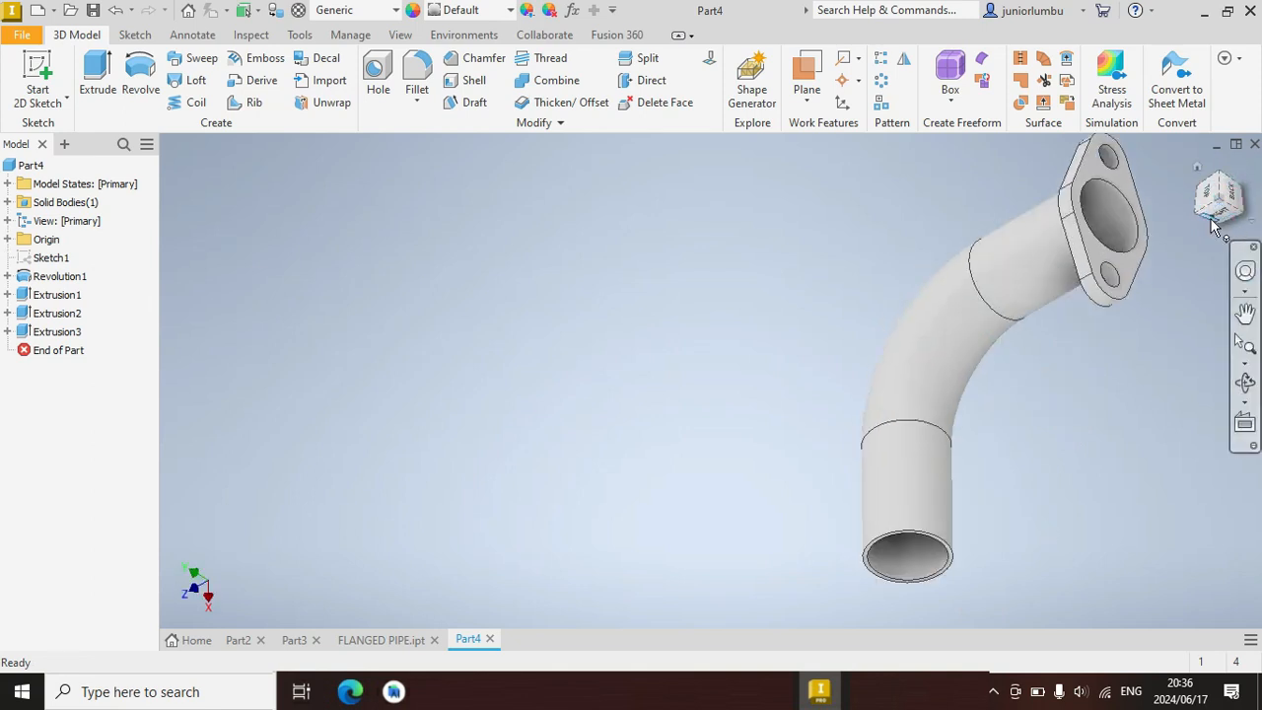
{"action": "left_click", "coordinate": [1220, 223]}
{"action": "scroll", "coordinate": [747, 523], "scroll_direction": "down", "scroll_amount": 3}
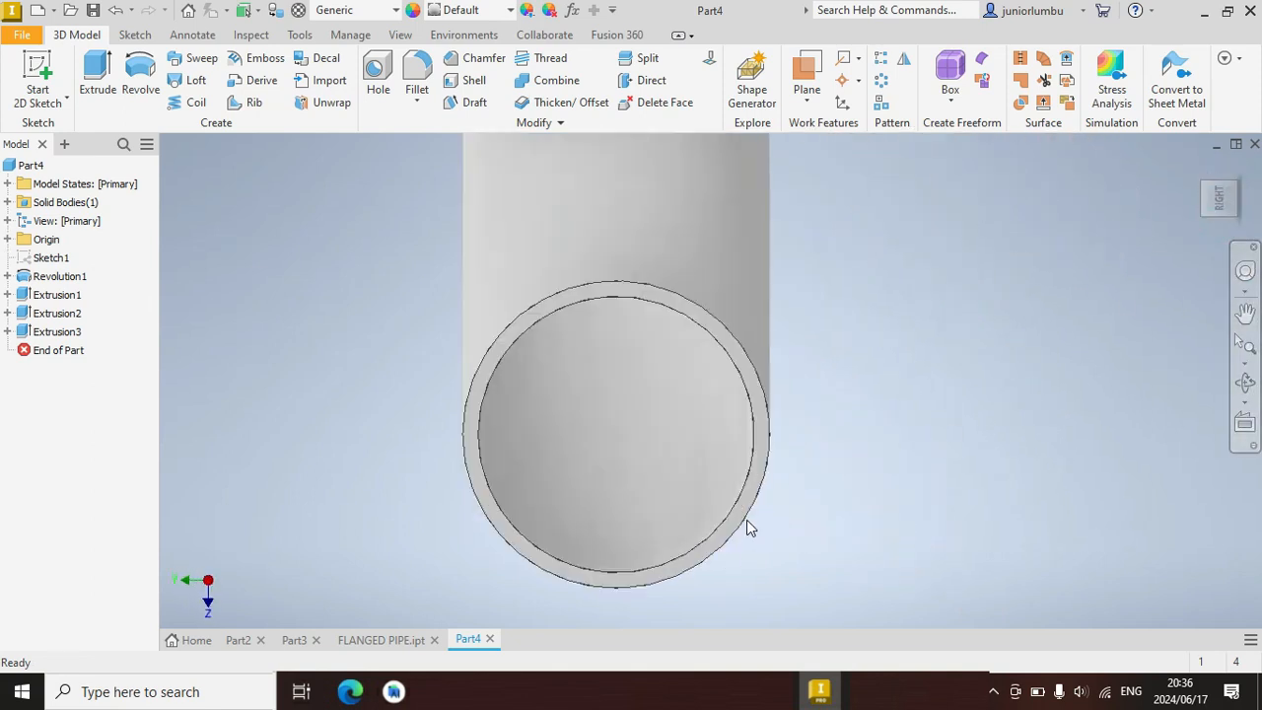
{"action": "right_click", "coordinate": [760, 472]}
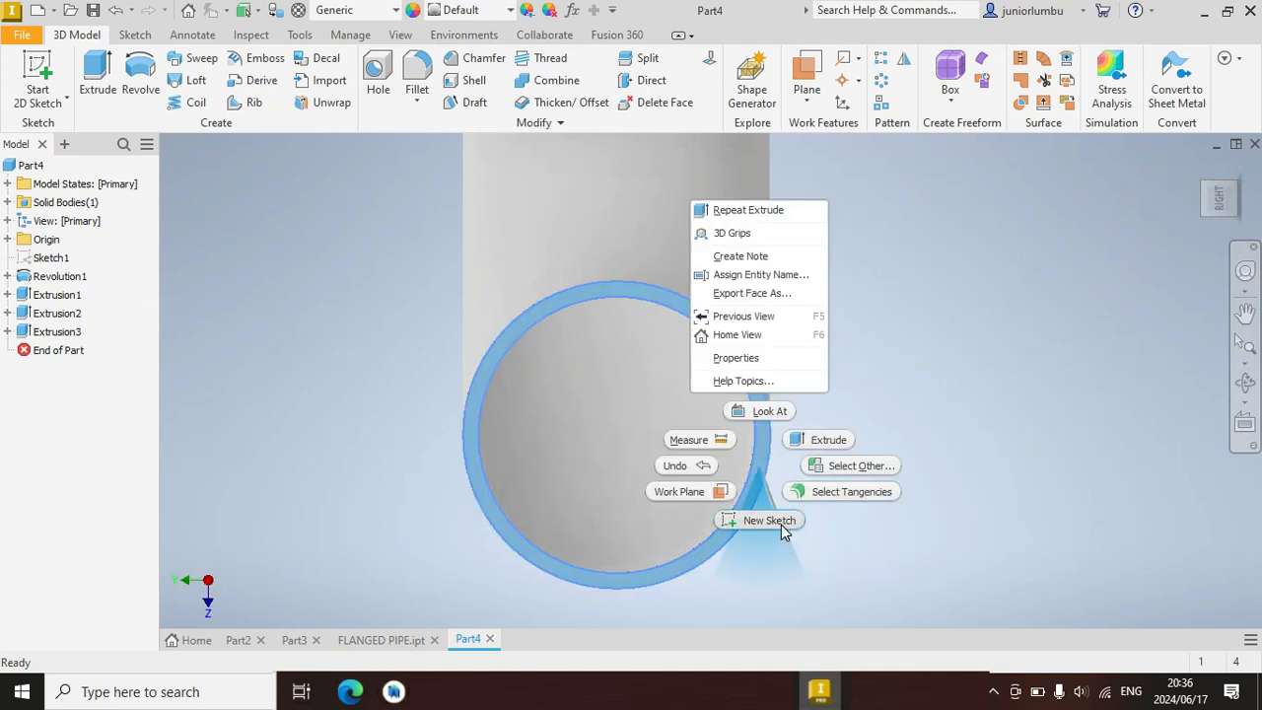
{"action": "left_click", "coordinate": [769, 521]}
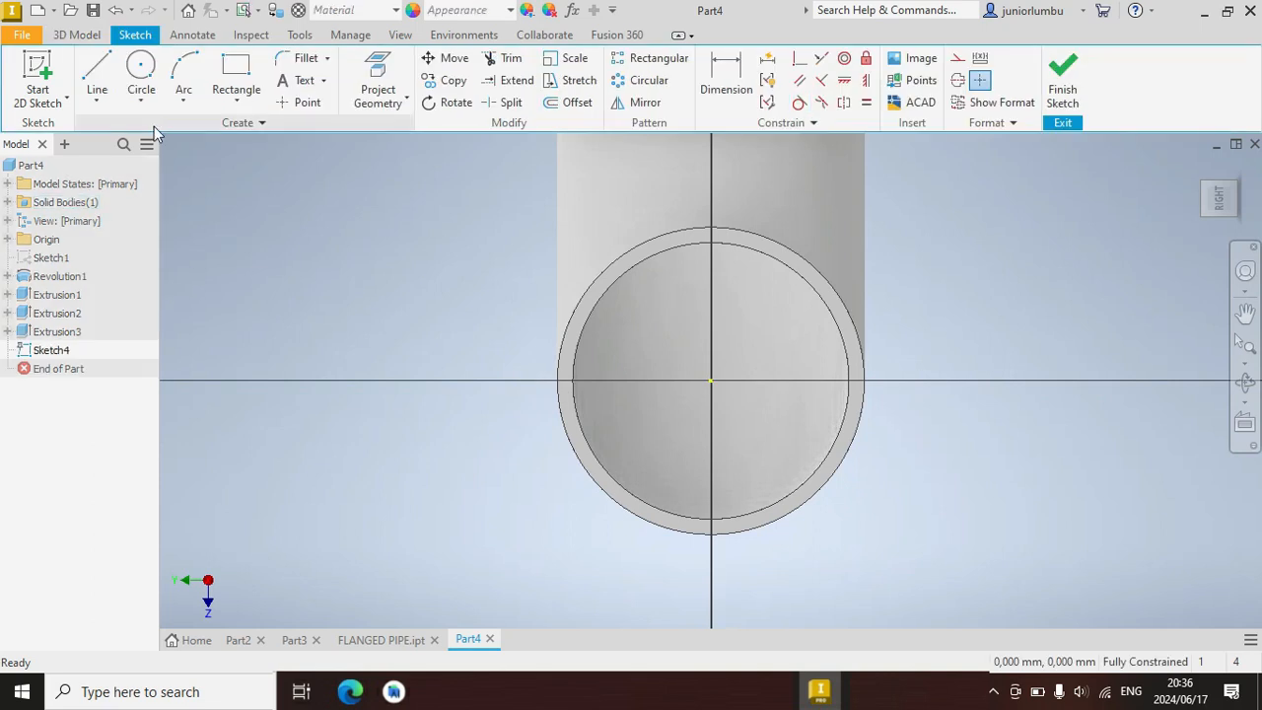
Draw a circle larger than the pipe around its end and make it concentric with the pipe's inner edge
{"action": "left_click", "coordinate": [141, 65]}
{"action": "scroll", "coordinate": [675, 464], "scroll_direction": "down", "scroll_amount": 3}
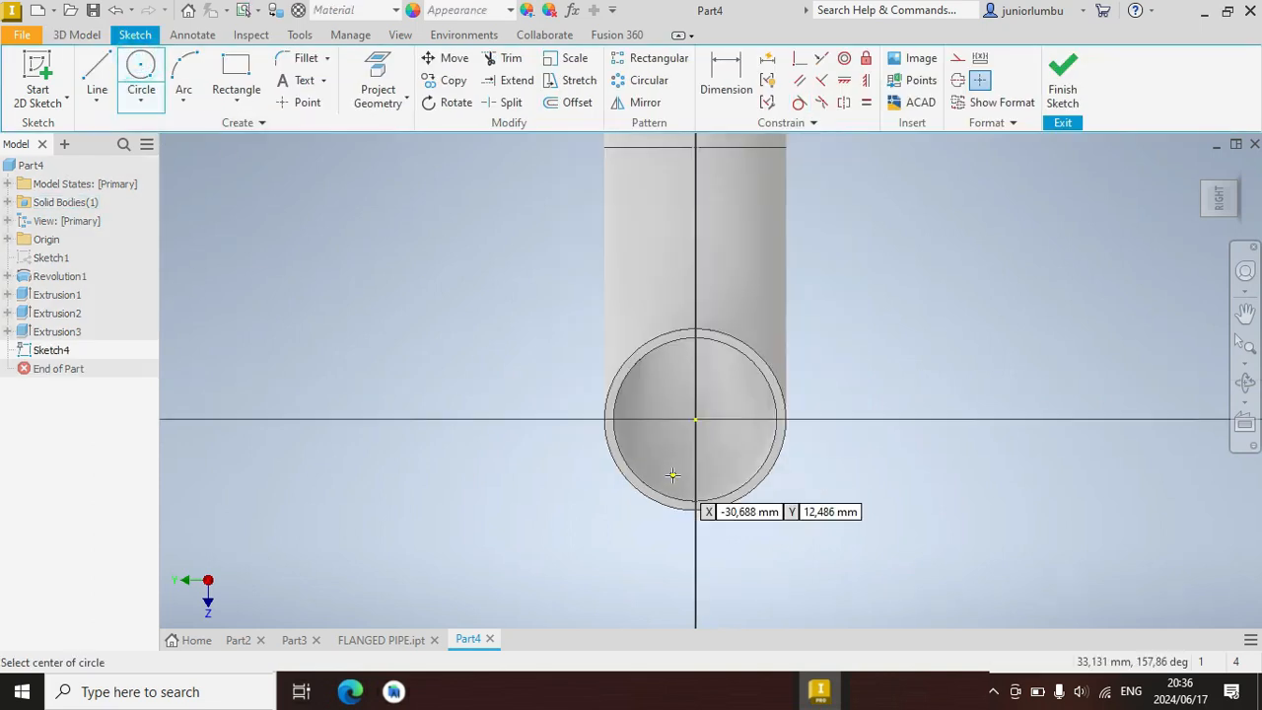
{"action": "left_click", "coordinate": [692, 419]}
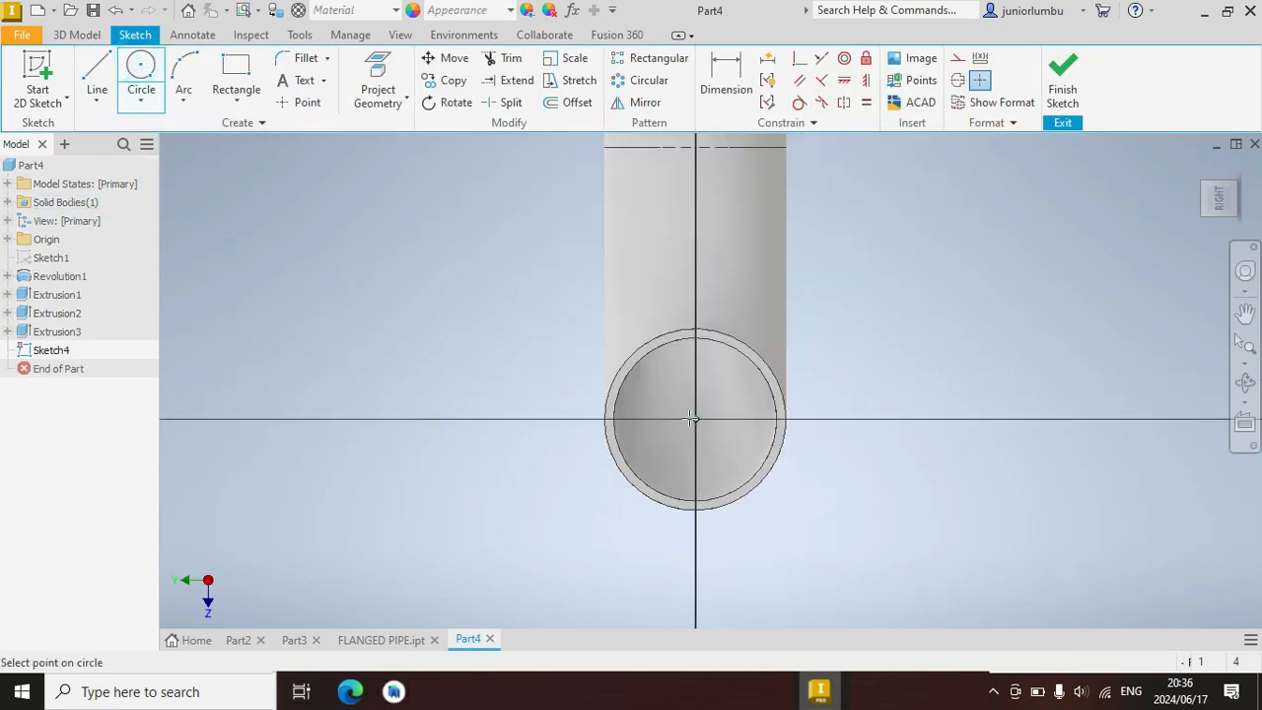
{"action": "left_click", "coordinate": [555, 362]}
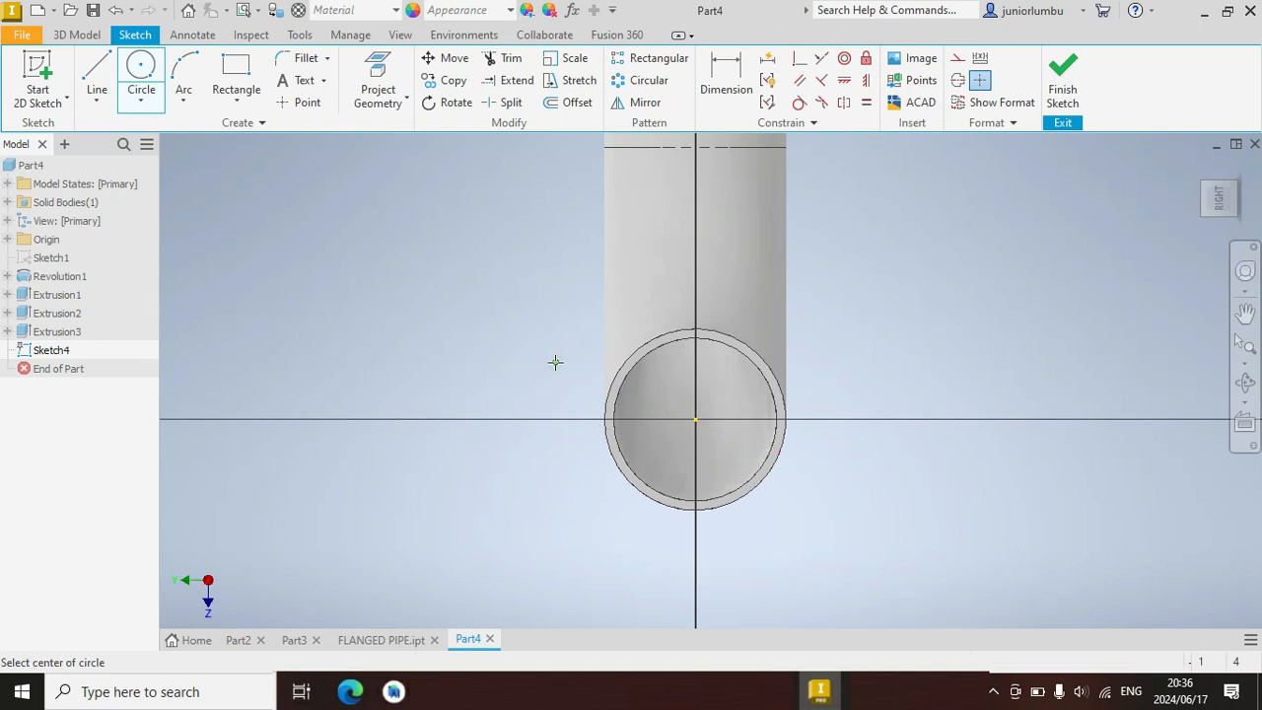
{"action": "left_click", "coordinate": [844, 59]}
{"action": "left_click", "coordinate": [751, 283]}
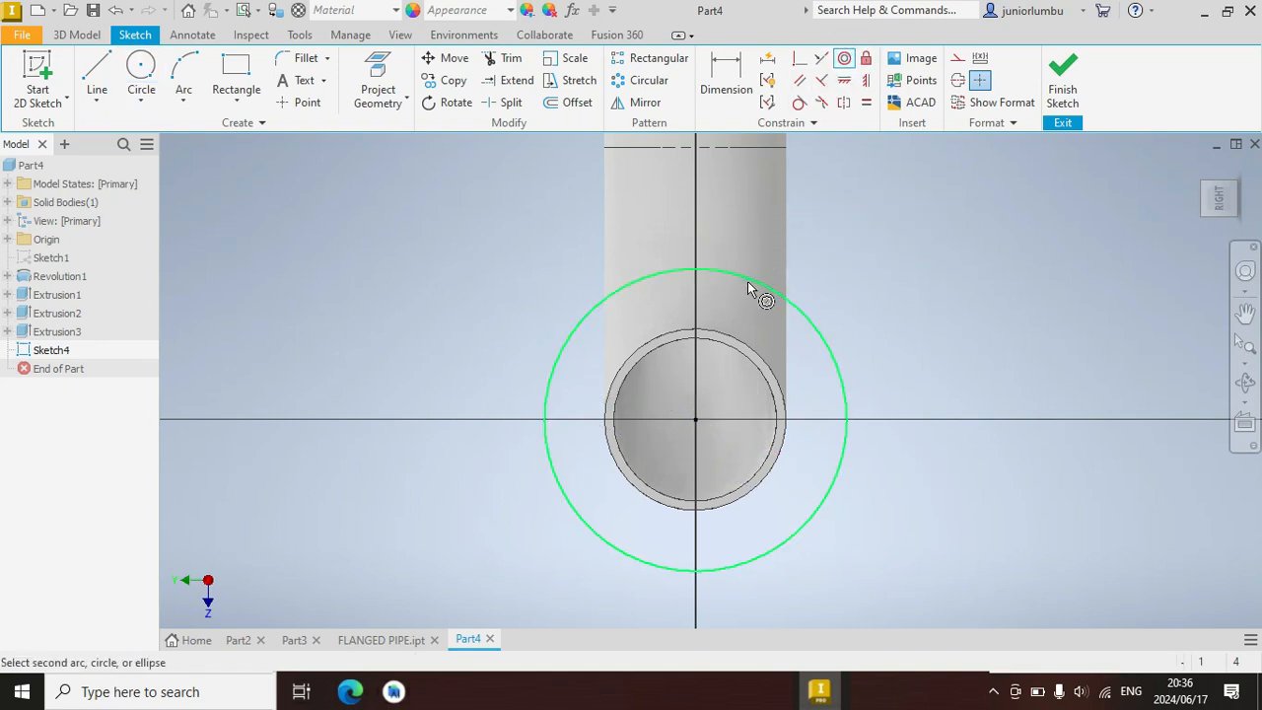
{"action": "left_click", "coordinate": [754, 360]}
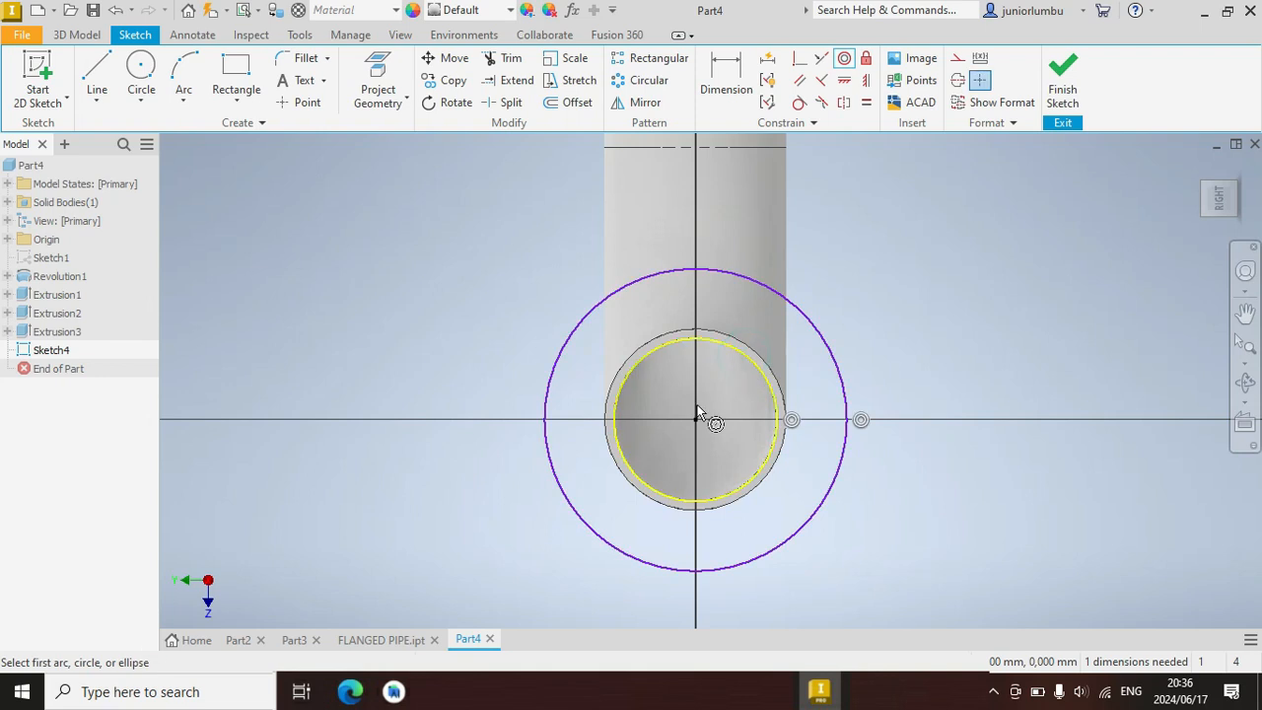
Draw a smaller circle inside the bore from the same centre and another circle above the large one on the vertical axis
{"action": "left_click", "coordinate": [141, 69]}
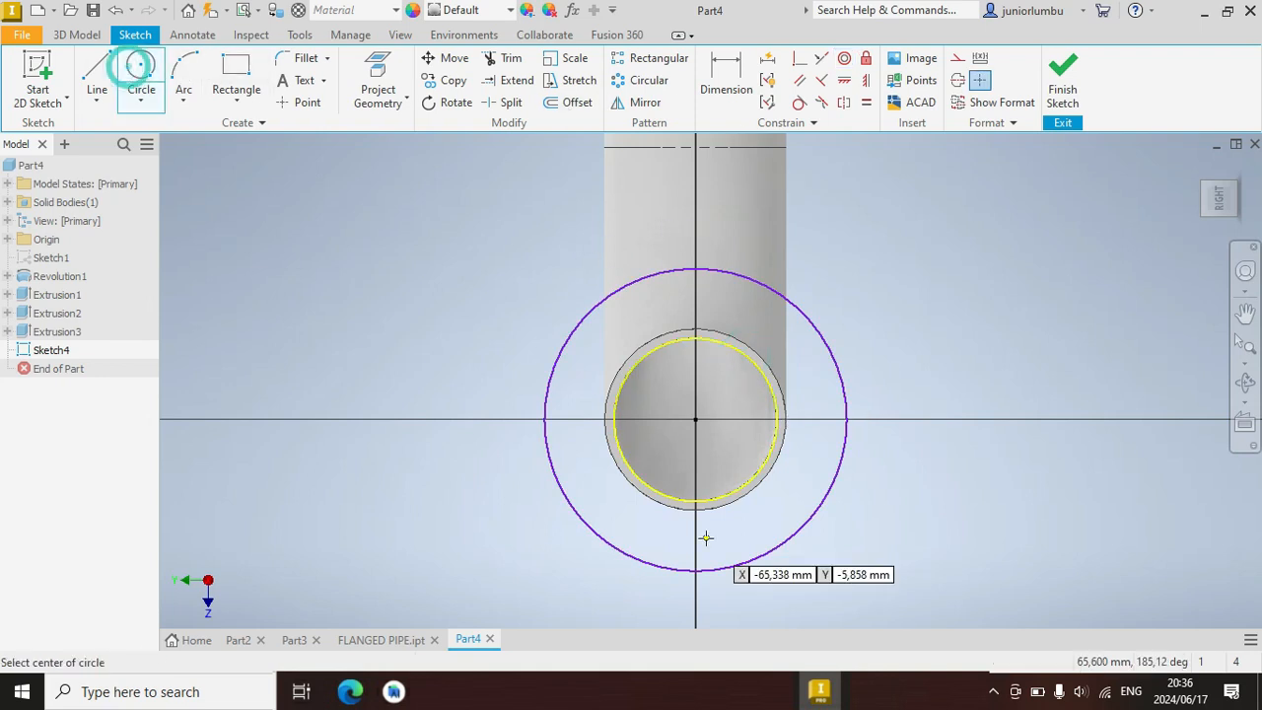
{"action": "left_click", "coordinate": [694, 420]}
{"action": "left_click", "coordinate": [655, 381]}
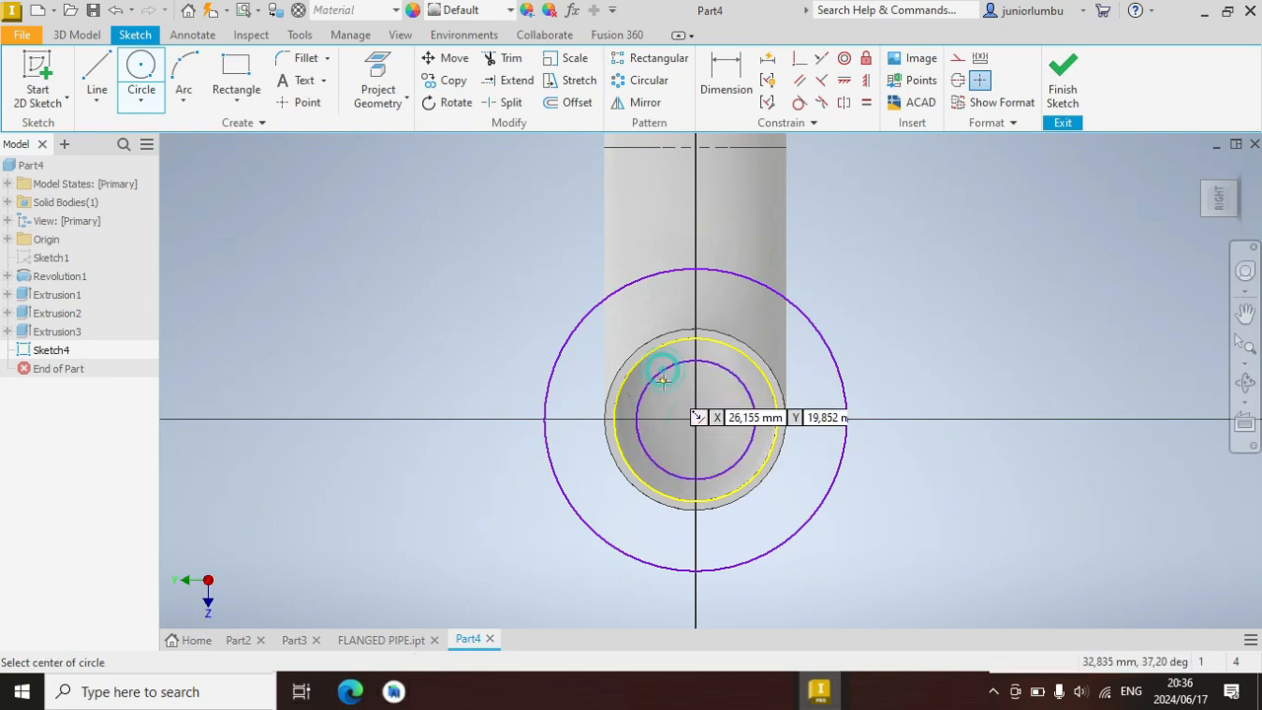
{"action": "scroll", "coordinate": [664, 305], "scroll_direction": "down", "scroll_amount": 2}
{"action": "left_click", "coordinate": [681, 183]}
{"action": "left_click", "coordinate": [641, 196]}
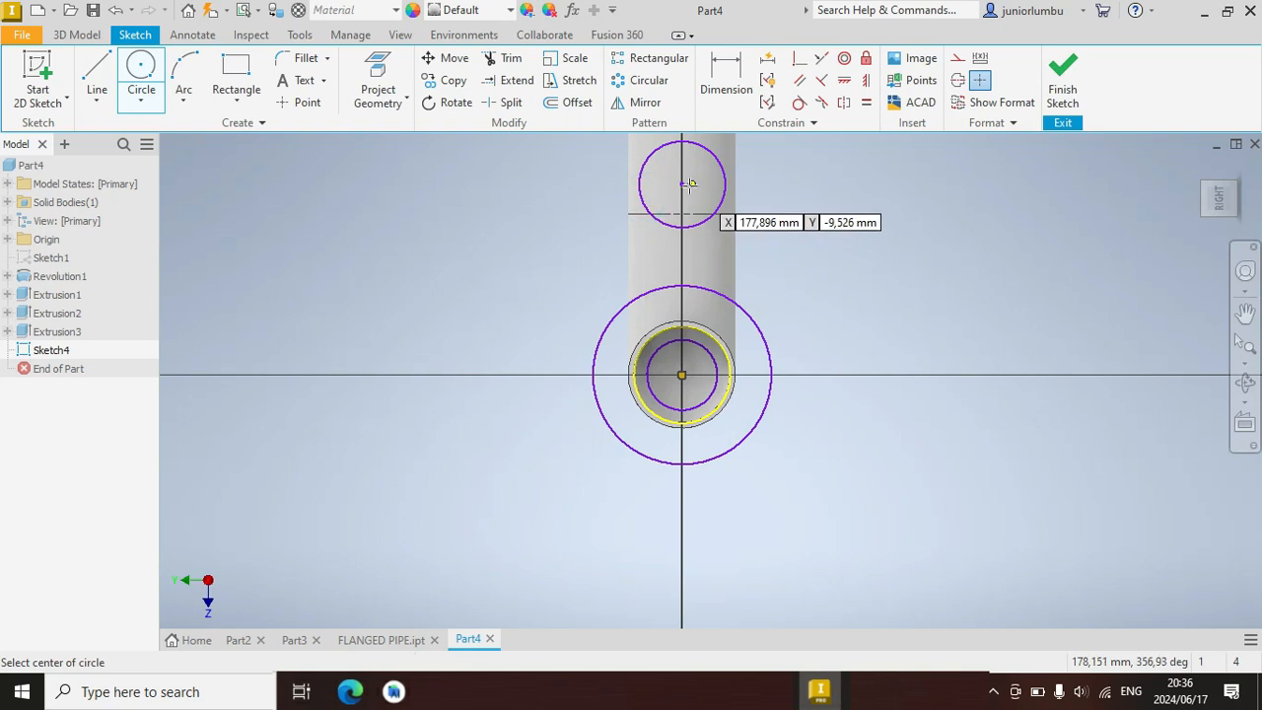
Draw a small concentric circle inside the circle above the pipe and two concentric circles below the pipe on the vertical axis
{"action": "left_click", "coordinate": [681, 183]}
{"action": "left_click", "coordinate": [669, 176]}
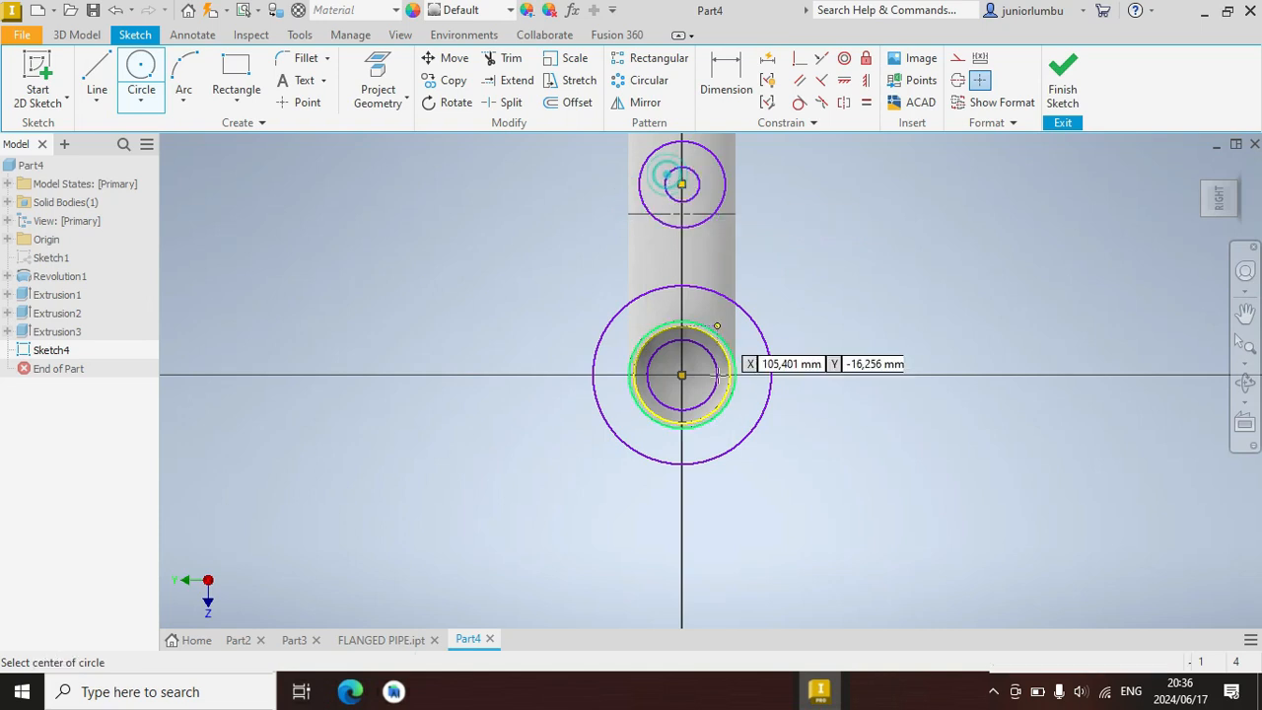
{"action": "left_click", "coordinate": [682, 578]}
{"action": "left_click", "coordinate": [614, 555]}
{"action": "left_click", "coordinate": [681, 577]}
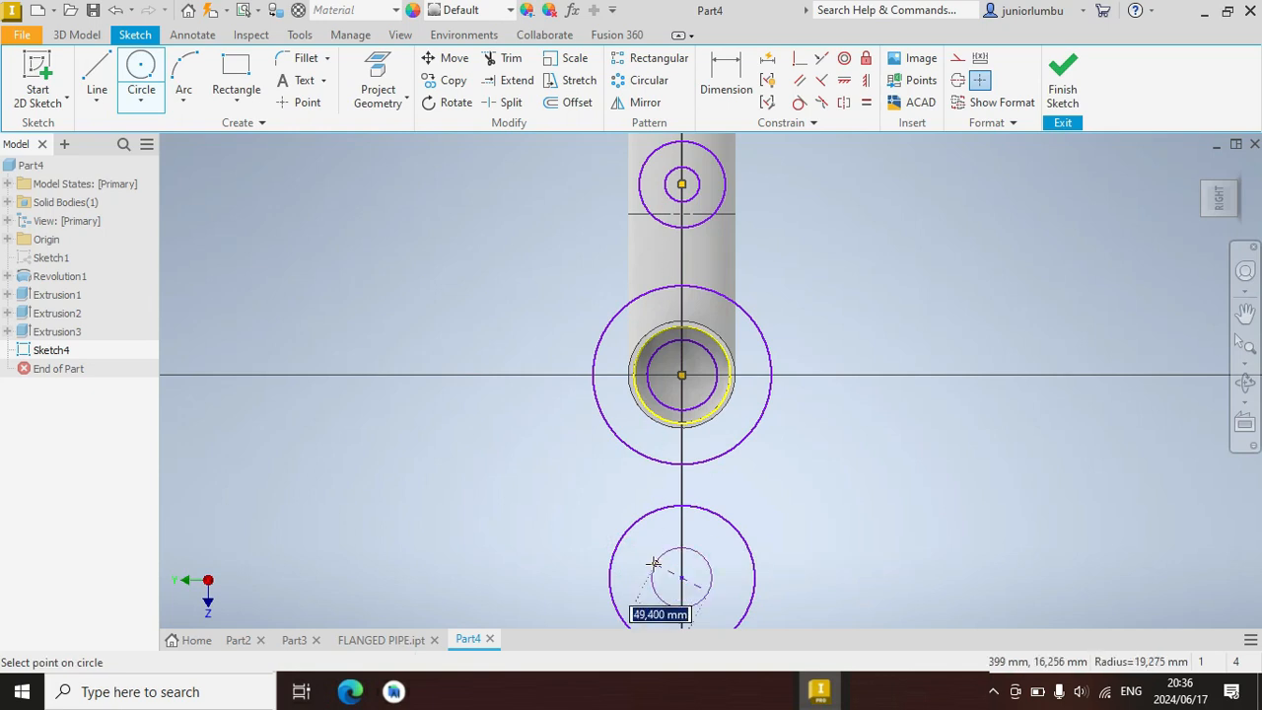
{"action": "left_click", "coordinate": [651, 563]}
Dimension the large circle around the pipe at 120 mm diameter and the circle inside the bore at 90 mm
{"action": "scroll", "coordinate": [676, 554], "scroll_direction": "up", "scroll_amount": 3}
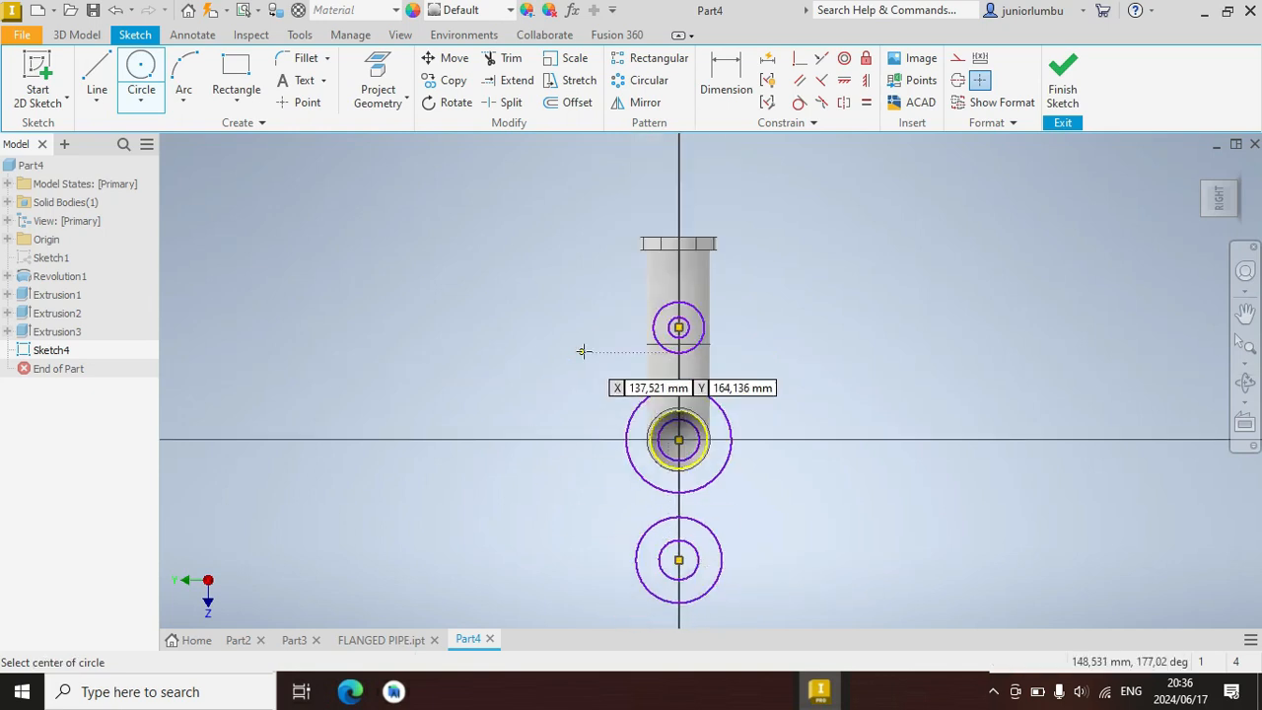
{"action": "left_click", "coordinate": [727, 78]}
{"action": "scroll", "coordinate": [710, 491], "scroll_direction": "down", "scroll_amount": 3}
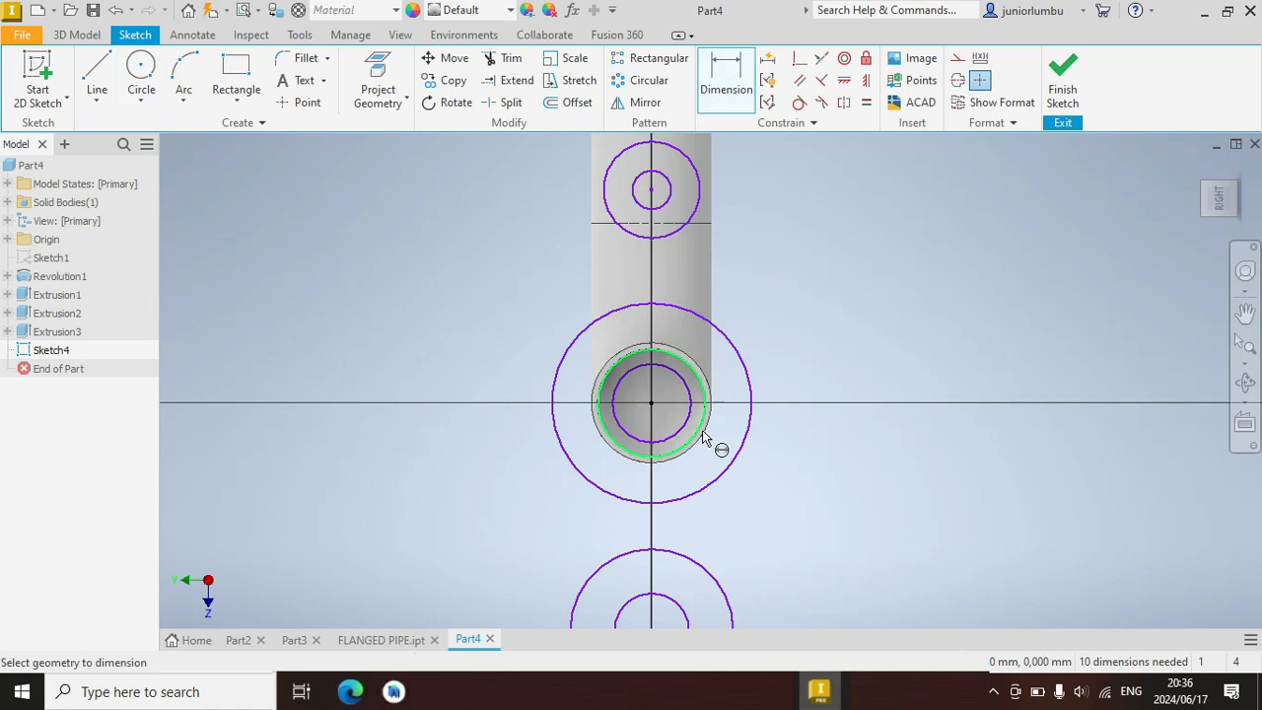
{"action": "left_click", "coordinate": [749, 364]}
{"action": "left_click", "coordinate": [856, 370]}
{"action": "type", "text": "12"}
{"action": "key", "text": "Return"}
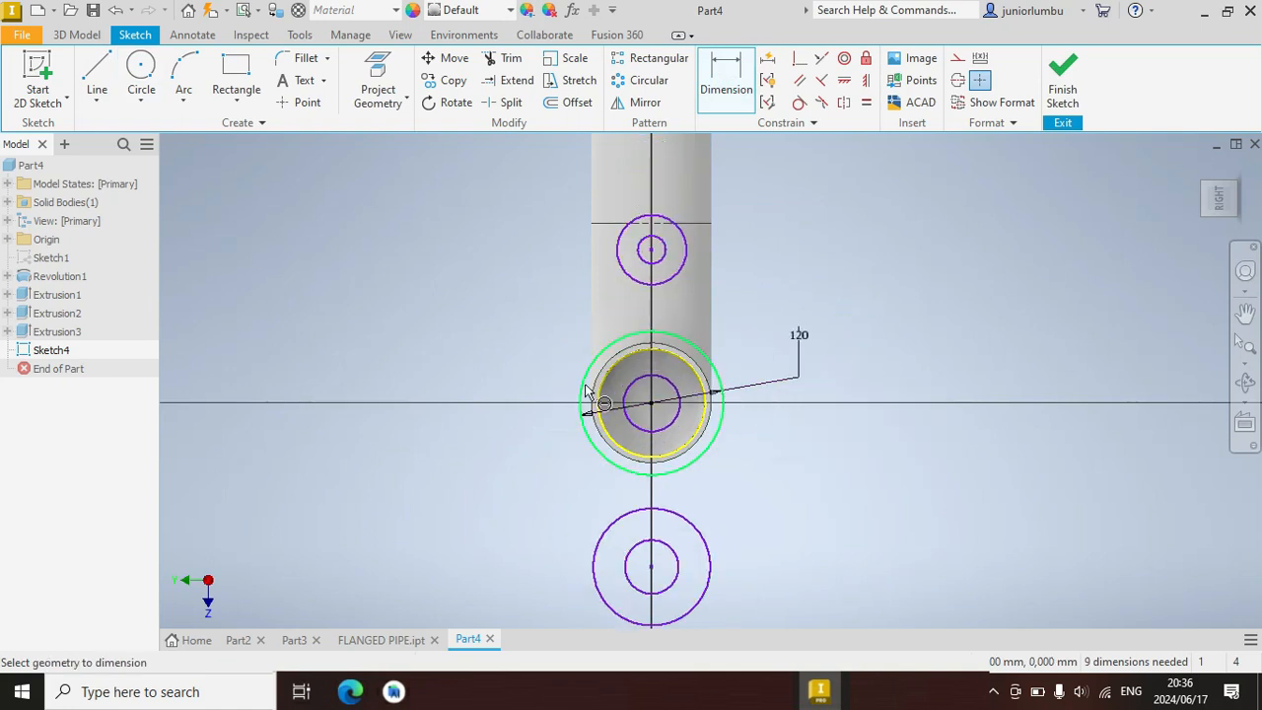
{"action": "scroll", "coordinate": [601, 439], "scroll_direction": "down", "scroll_amount": 3}
{"action": "left_click", "coordinate": [814, 425]}
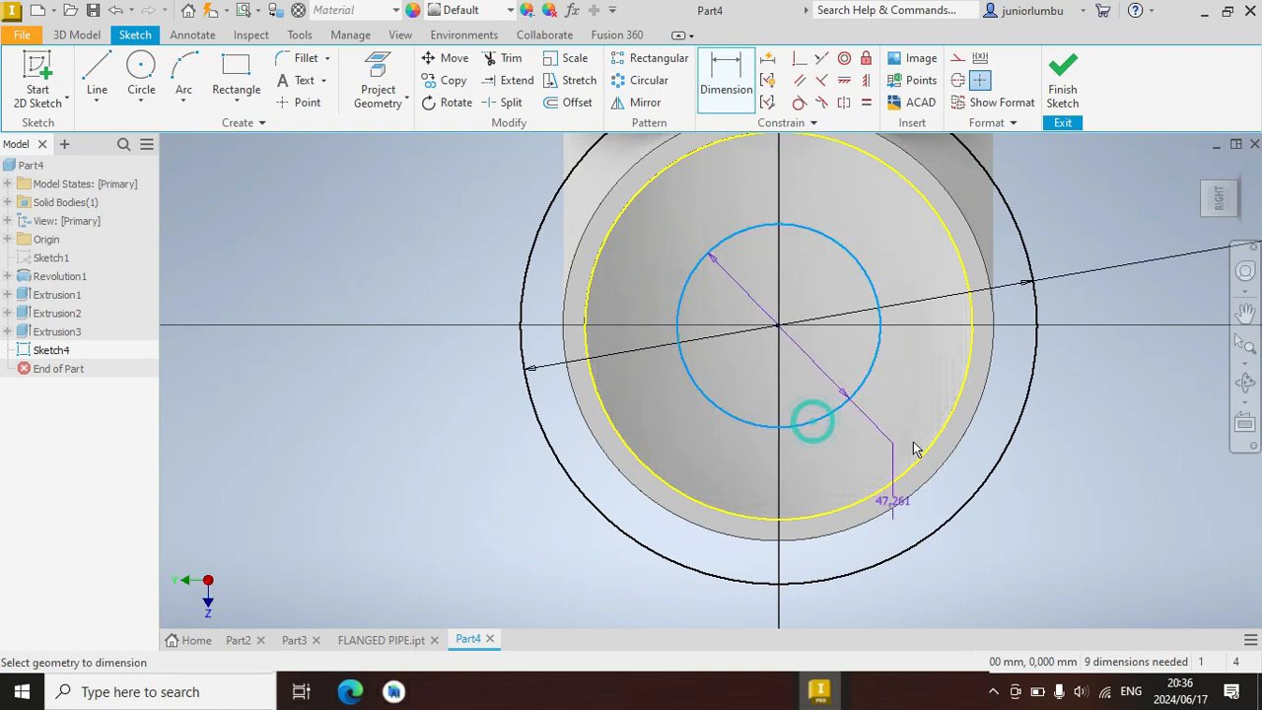
{"action": "left_click", "coordinate": [1077, 434]}
{"action": "type", "text": "90"}
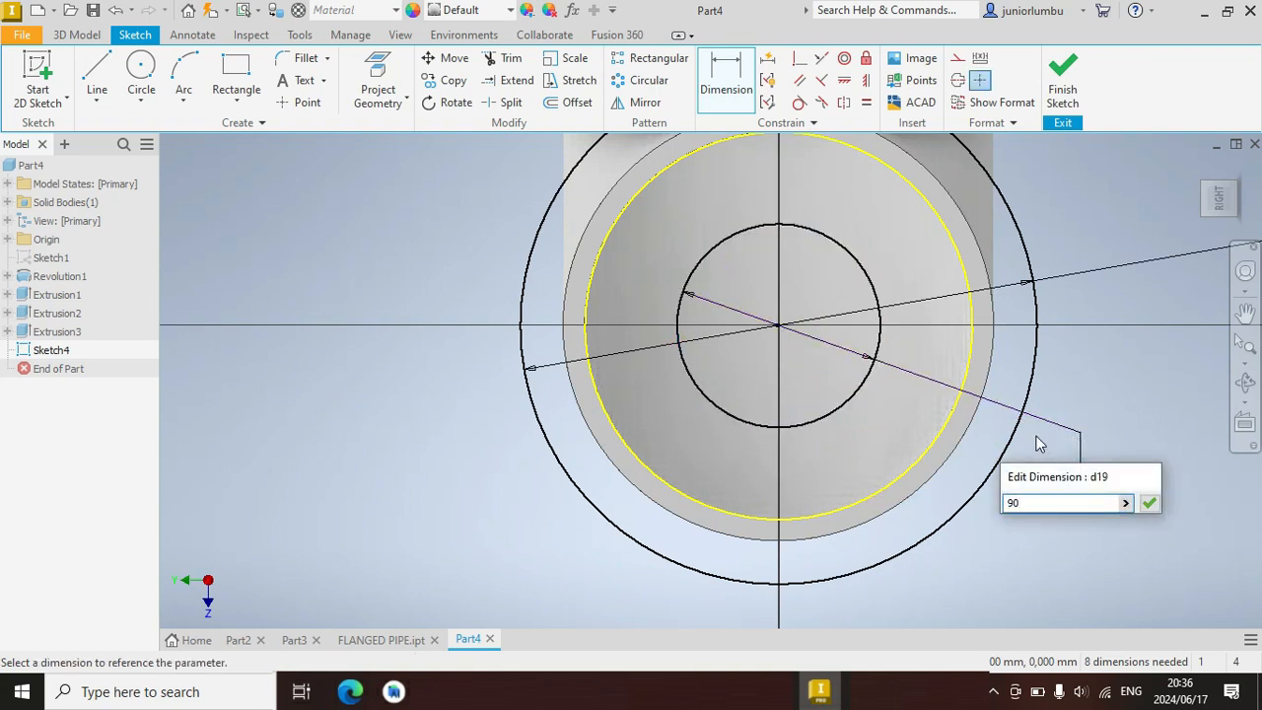
{"action": "key", "text": "Return"}
Dimension the upper lug's outer circle at 60 mm diameter and its hole circle at 30 mm
{"action": "scroll", "coordinate": [911, 507], "scroll_direction": "up", "scroll_amount": 5}
{"action": "left_click", "coordinate": [894, 283]}
{"action": "left_click", "coordinate": [1041, 273]}
{"action": "type", "text": "60"}
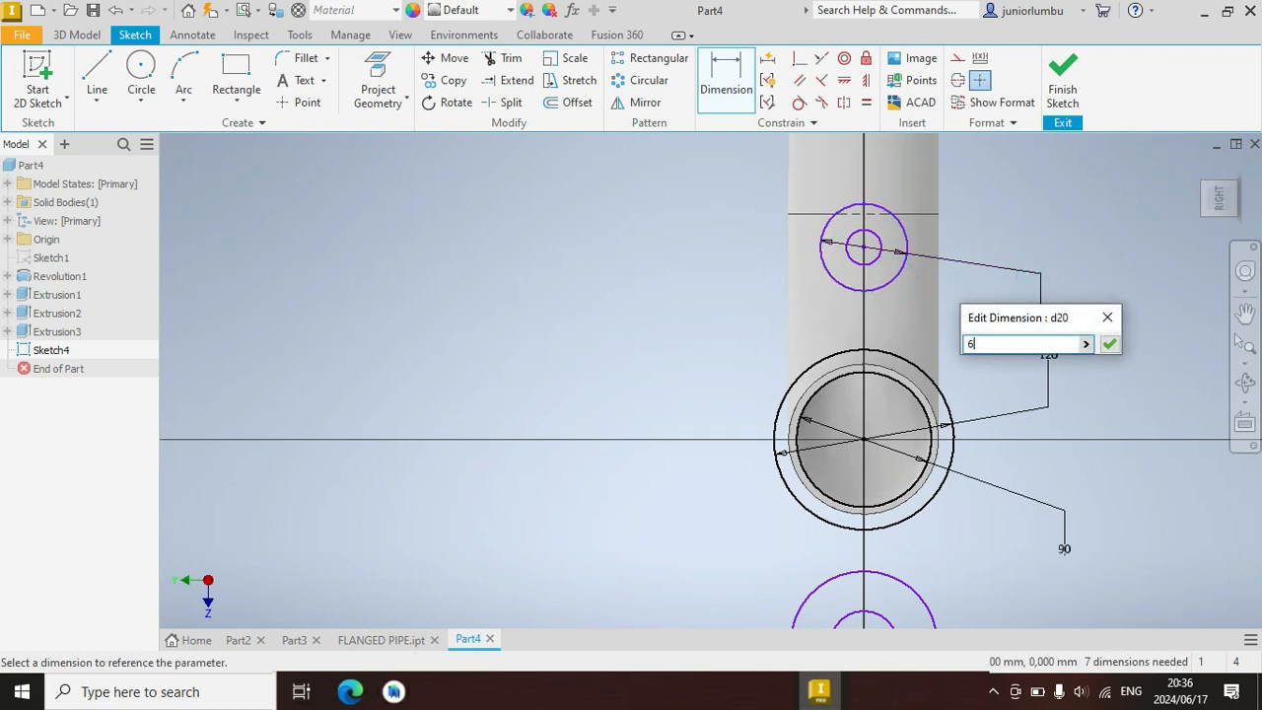
{"action": "key", "text": "Return"}
{"action": "left_click", "coordinate": [872, 273]}
{"action": "left_click", "coordinate": [988, 295]}
{"action": "type", "text": "3"}
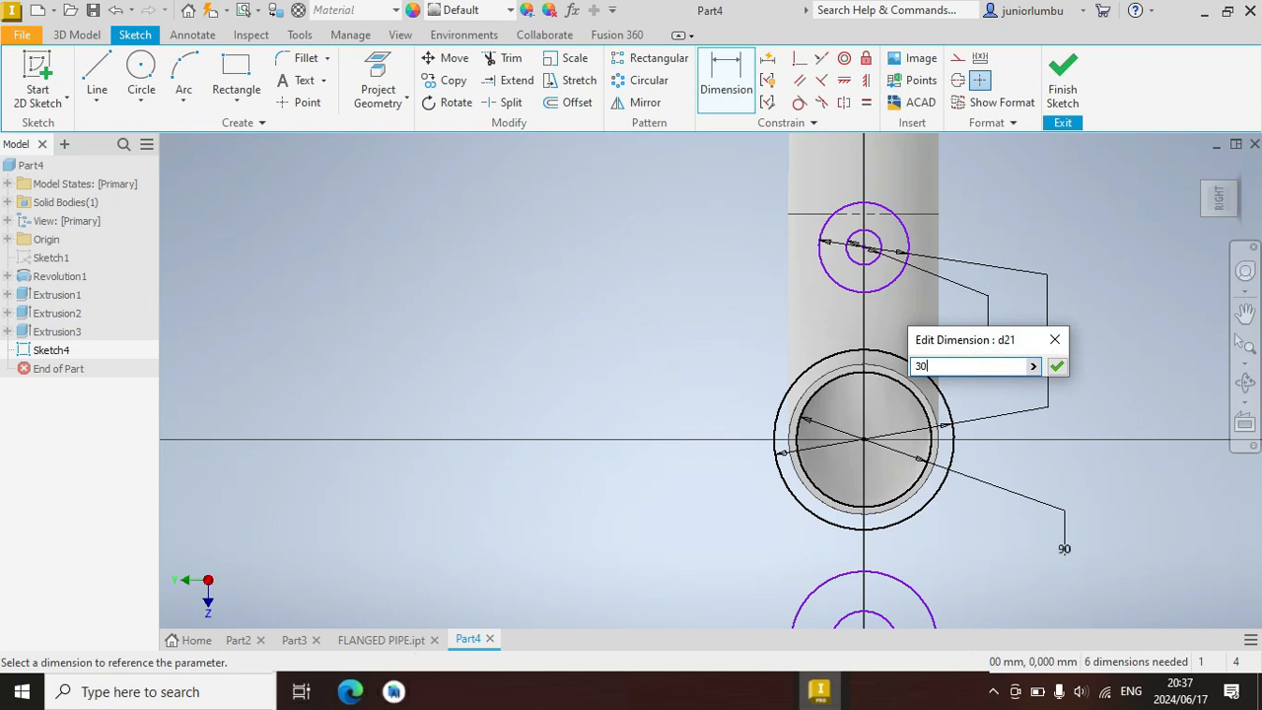
{"action": "type", "text": "0"}
{"action": "key", "text": "Return"}
Set the upper lug's centre 80 mm from the pipe centre and the two lug centres 160 mm apart
{"action": "scroll", "coordinate": [954, 328], "scroll_direction": "down", "scroll_amount": 2}
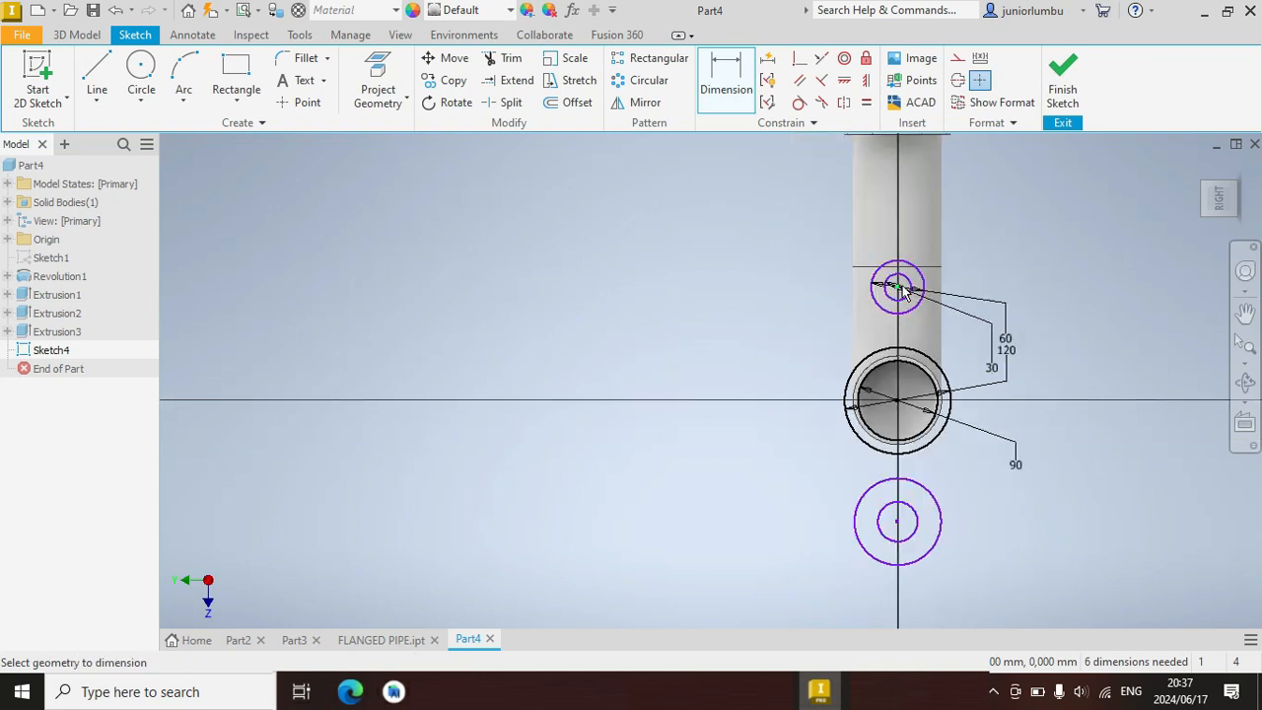
{"action": "left_click", "coordinate": [897, 399]}
{"action": "left_click", "coordinate": [774, 382]}
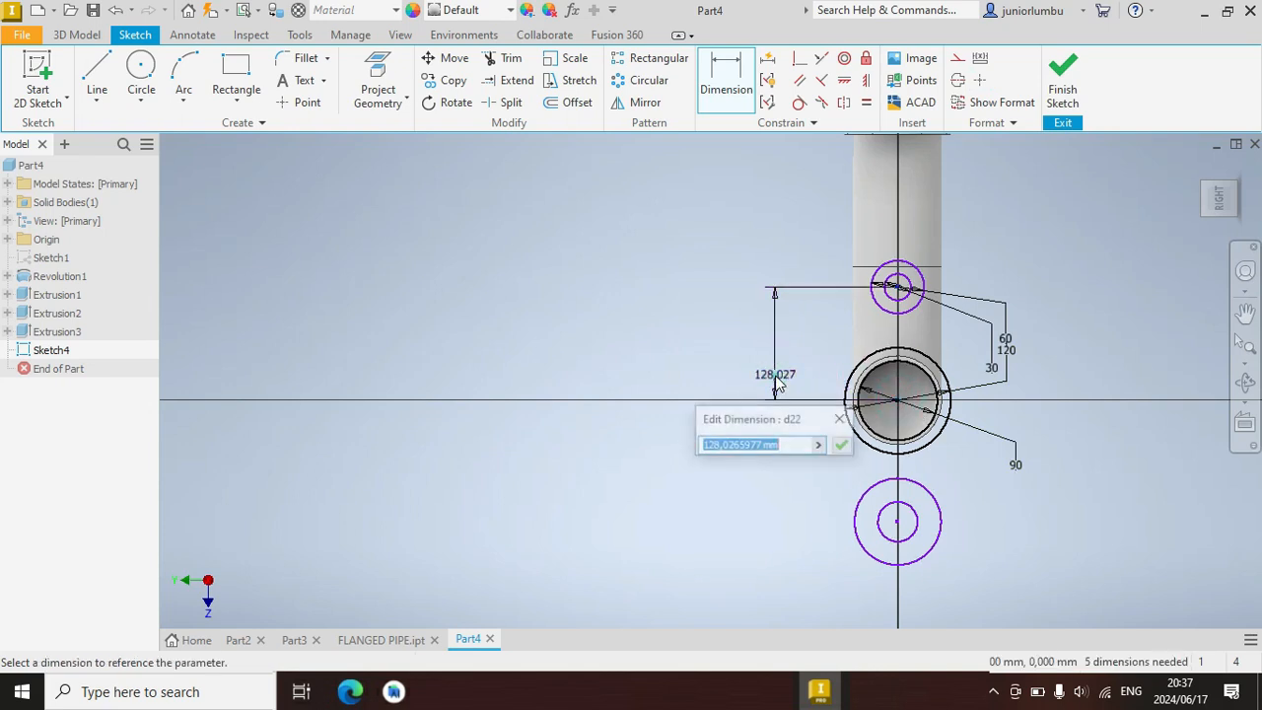
{"action": "key", "text": "Return"}
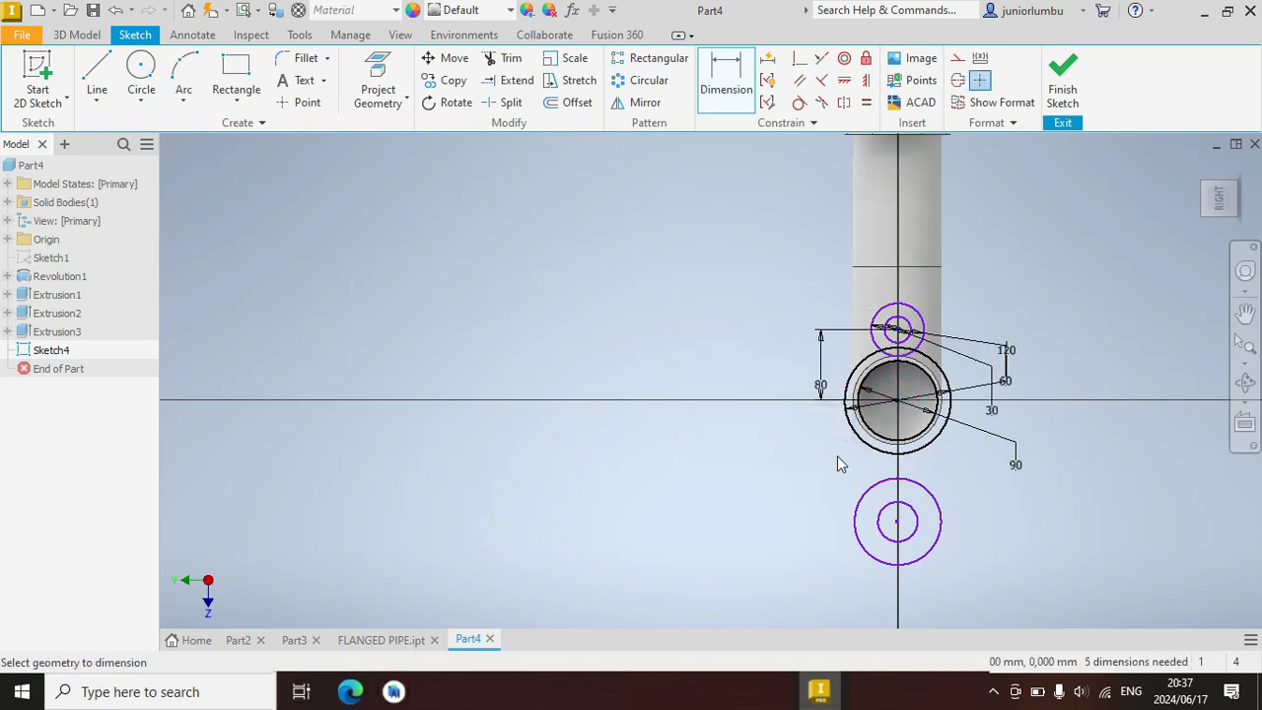
{"action": "left_click", "coordinate": [896, 523]}
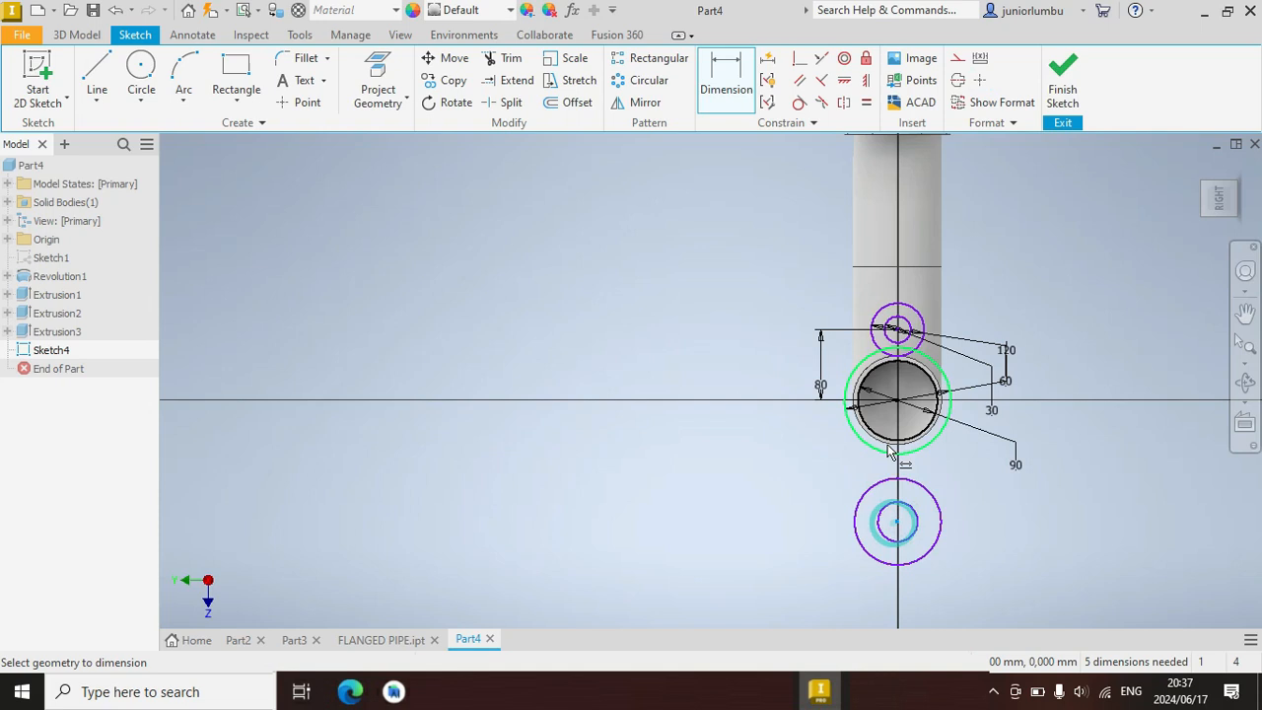
{"action": "left_click", "coordinate": [897, 330]}
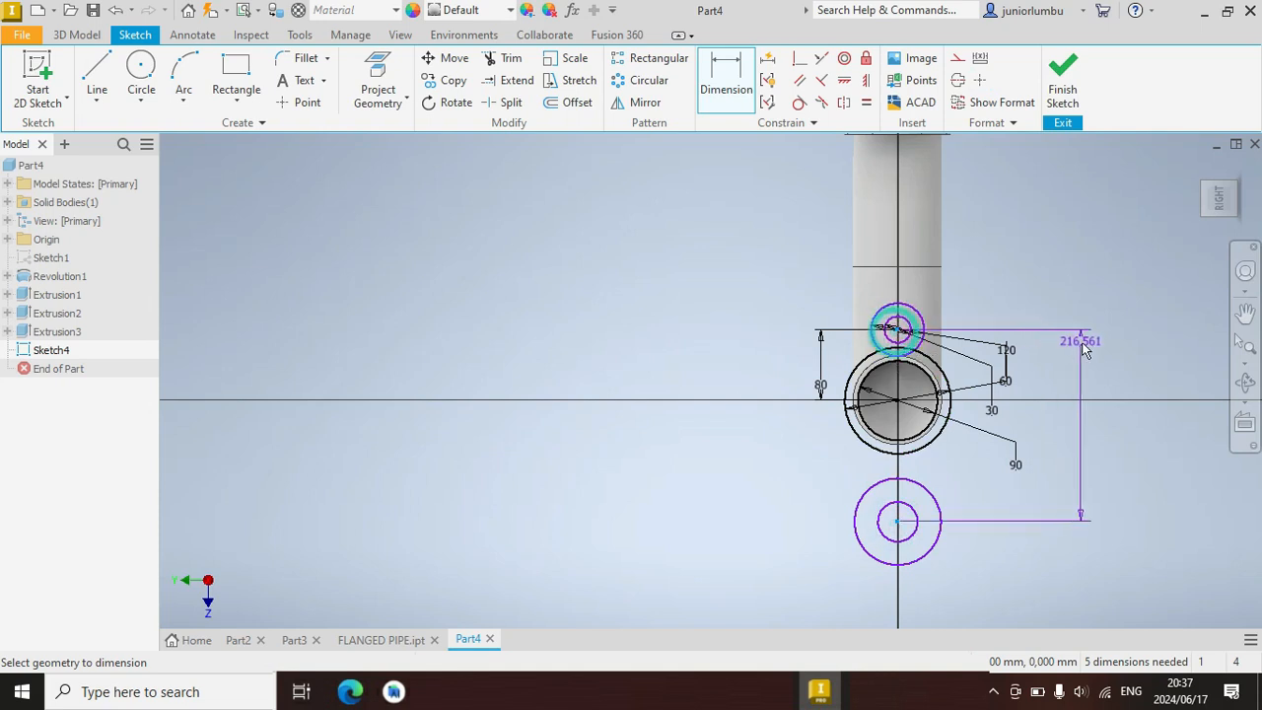
{"action": "left_click", "coordinate": [1080, 343]}
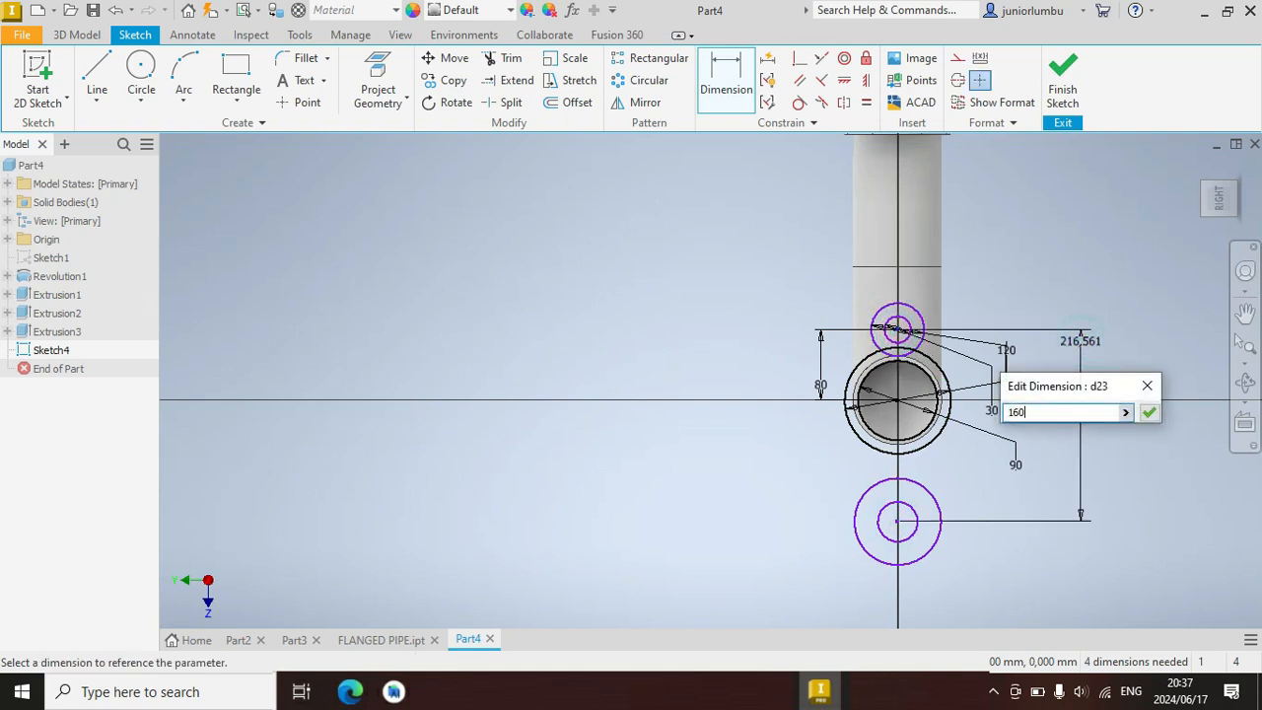
{"action": "key", "text": "Return"}
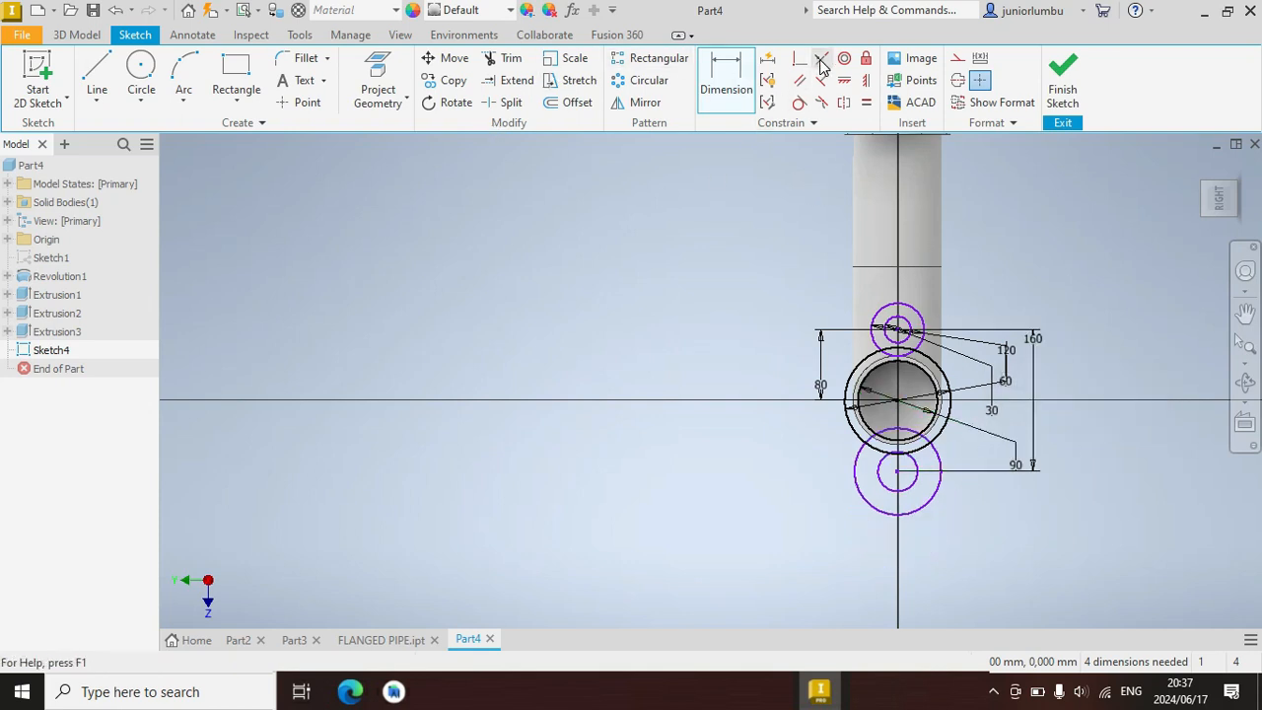
Make the lower lug's outer and hole circles equal to the corresponding circles of the upper lug
{"action": "left_click", "coordinate": [865, 104]}
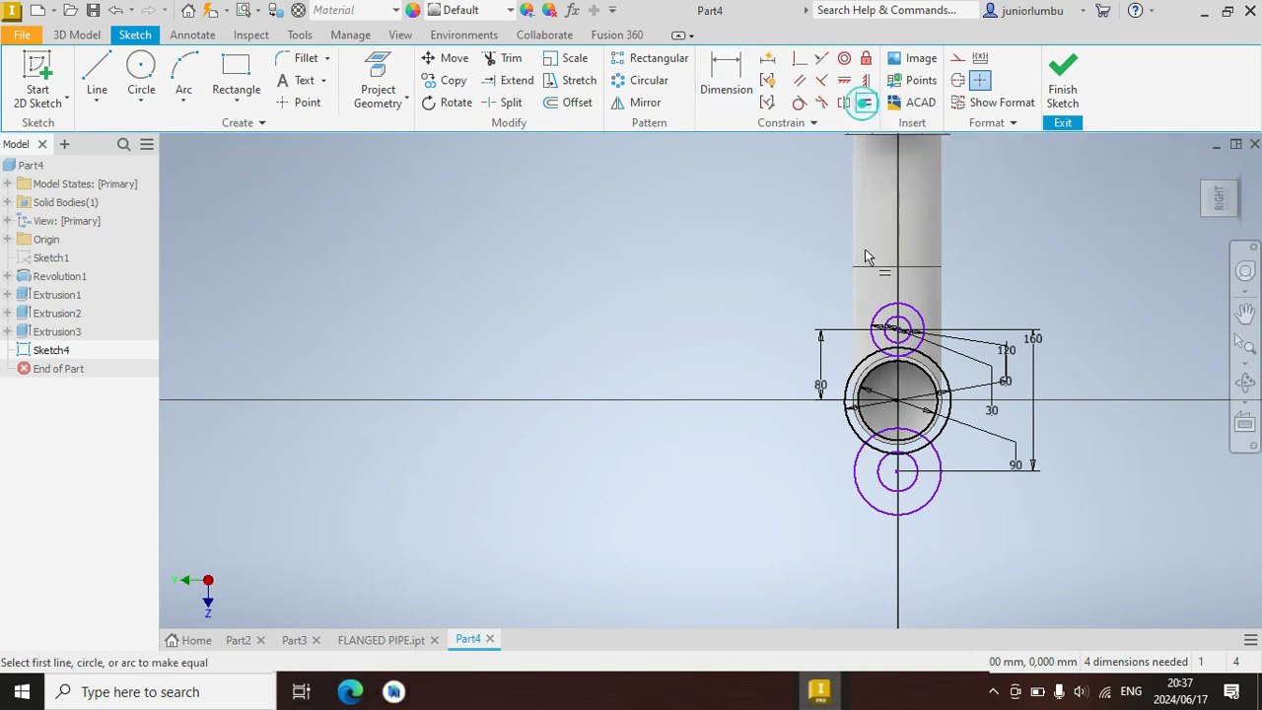
{"action": "left_click", "coordinate": [919, 508]}
{"action": "left_click", "coordinate": [883, 486]}
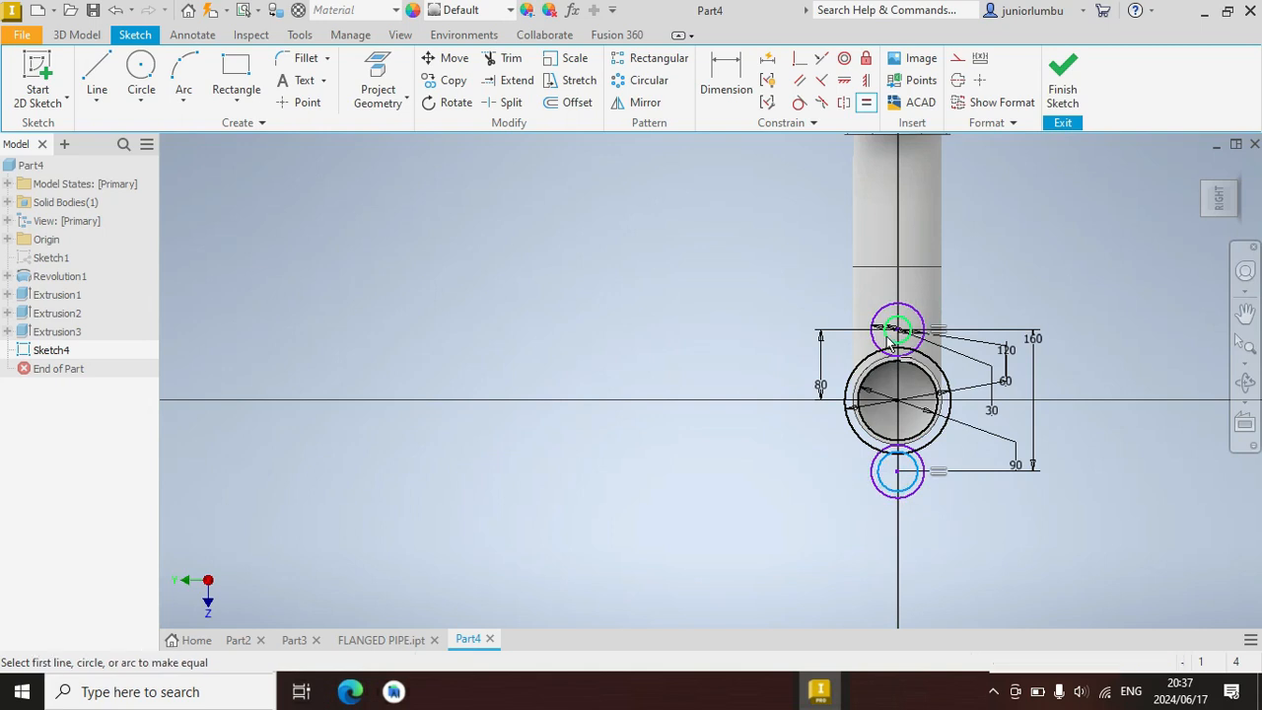
{"action": "key", "text": "Escape"}
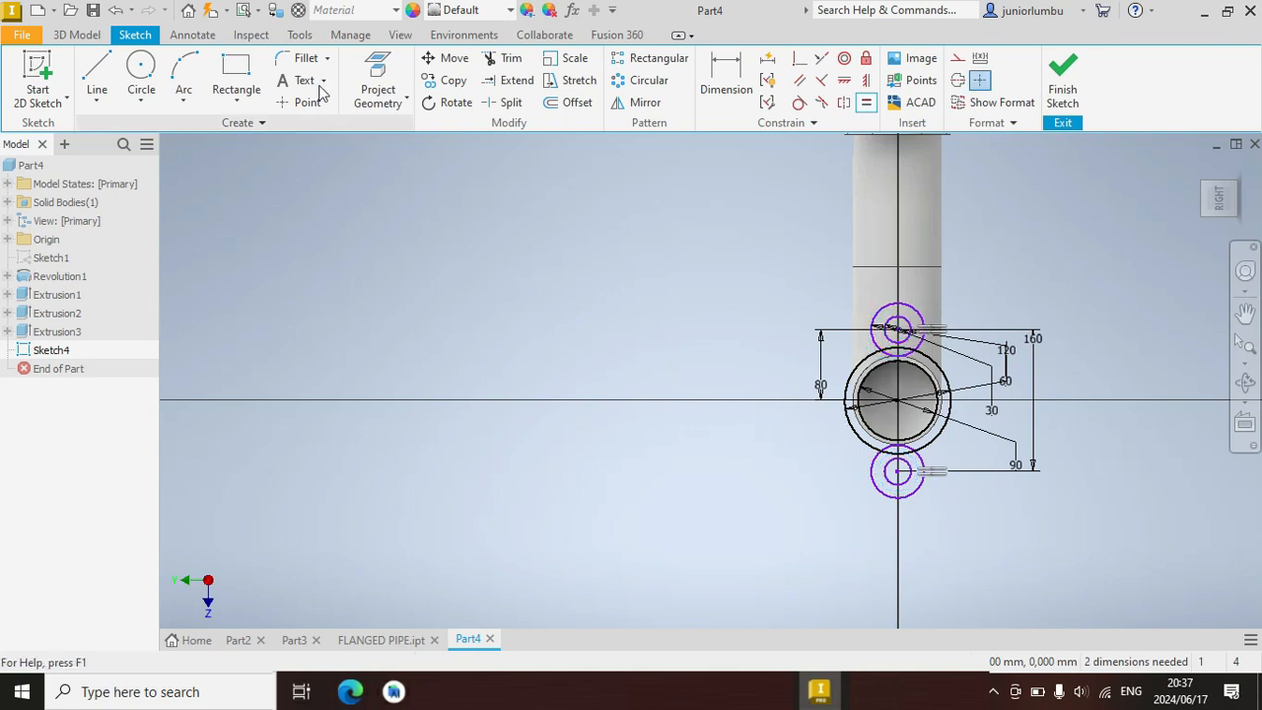
Draw a line on each side joining the 120 mm circle to the lower lug's outer circle
{"action": "left_click", "coordinate": [95, 74]}
{"action": "scroll", "coordinate": [947, 473], "scroll_direction": "up", "scroll_amount": 5}
{"action": "left_click", "coordinate": [591, 356]}
{"action": "left_click", "coordinate": [683, 590]}
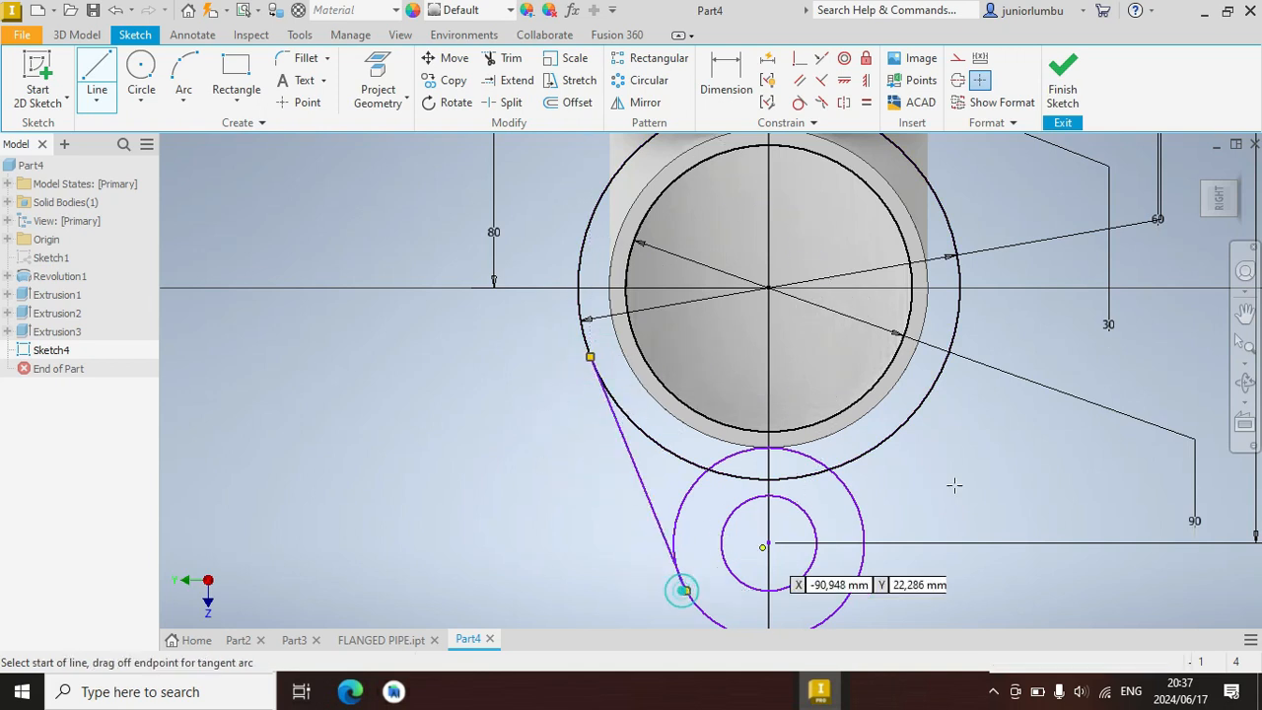
{"action": "left_click", "coordinate": [931, 385]}
{"action": "left_click", "coordinate": [864, 543]}
Draw a line on each side joining the upper lug's outer circle to the 120 mm circle
{"action": "scroll", "coordinate": [866, 556], "scroll_direction": "down", "scroll_amount": 5}
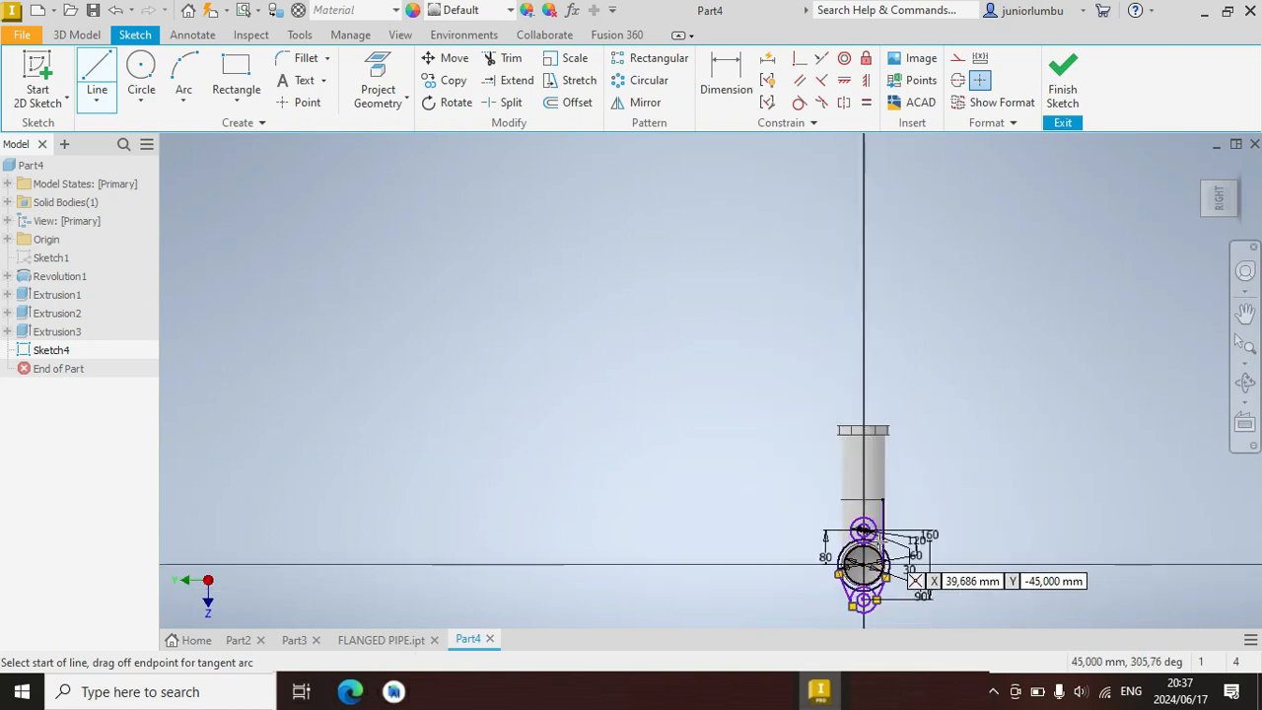
{"action": "scroll", "coordinate": [872, 569], "scroll_direction": "up", "scroll_amount": 5}
{"action": "left_click", "coordinate": [794, 417]}
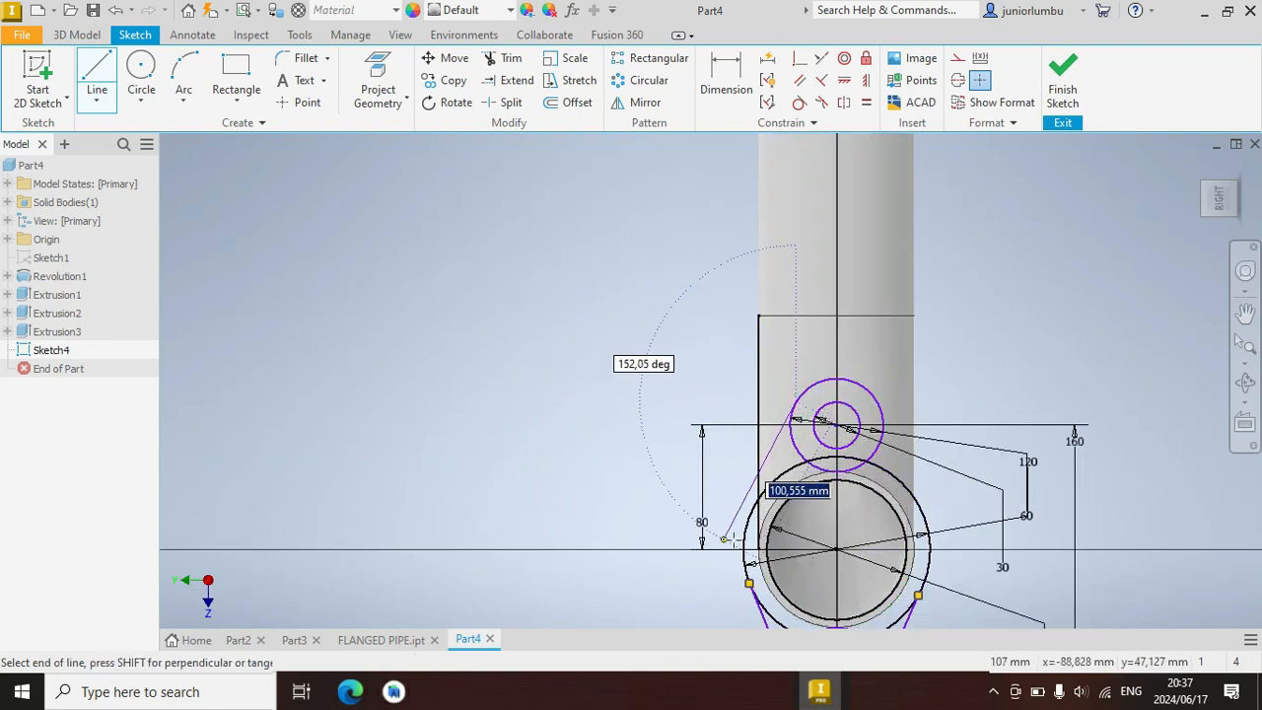
{"action": "scroll", "coordinate": [754, 519], "scroll_direction": "up", "scroll_amount": 5}
{"action": "left_click", "coordinate": [744, 484]}
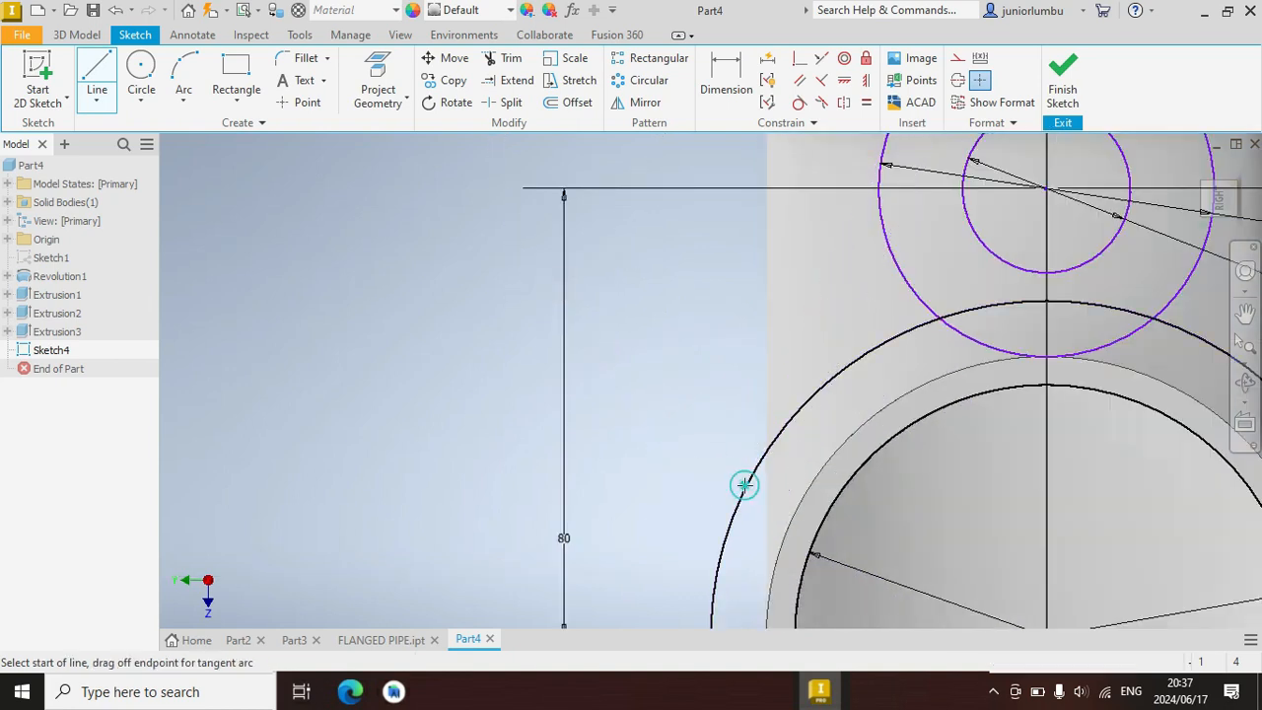
{"action": "scroll", "coordinate": [789, 473], "scroll_direction": "down", "scroll_amount": 5}
{"action": "scroll", "coordinate": [838, 464], "scroll_direction": "up", "scroll_amount": 2}
{"action": "left_click", "coordinate": [820, 370]}
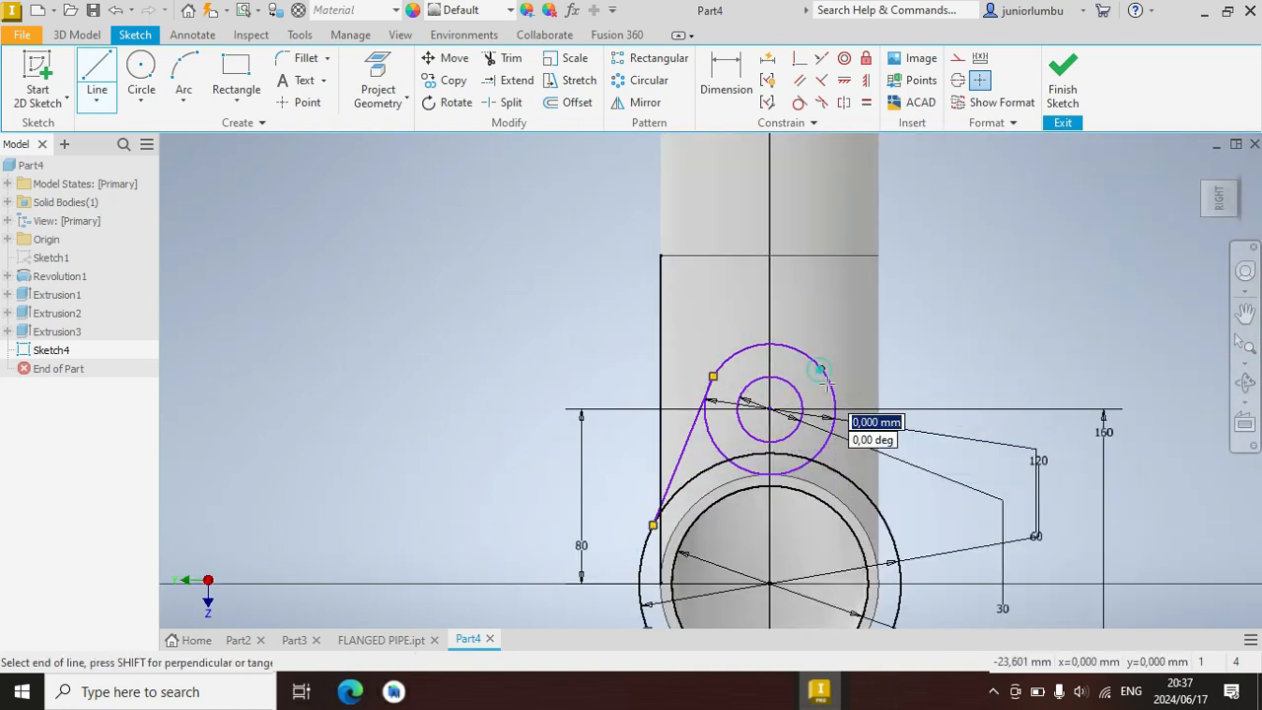
{"action": "left_click", "coordinate": [892, 532]}
Make both upper side lines tangent to the upper lug's outer circle and the 120 mm circle
{"action": "scroll", "coordinate": [891, 532], "scroll_direction": "down", "scroll_amount": 6}
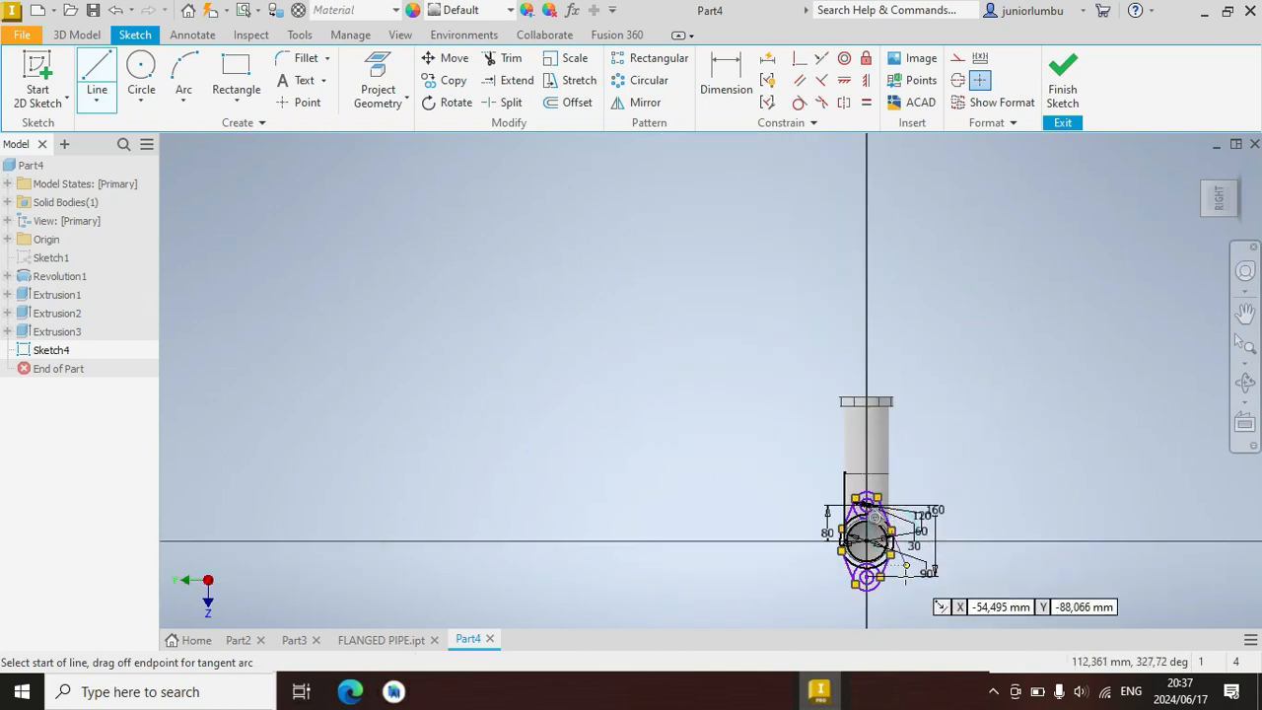
{"action": "scroll", "coordinate": [906, 564], "scroll_direction": "up", "scroll_amount": 3}
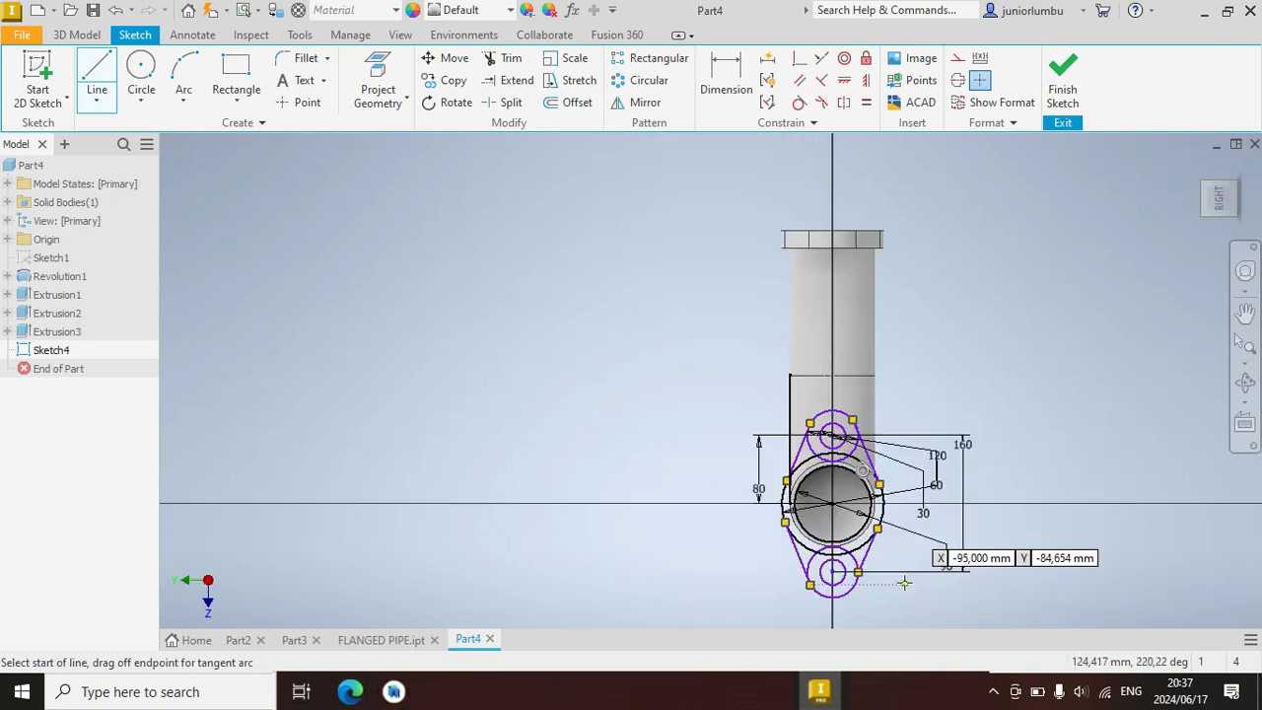
{"action": "left_click", "coordinate": [799, 102]}
{"action": "scroll", "coordinate": [852, 441], "scroll_direction": "up", "scroll_amount": 5}
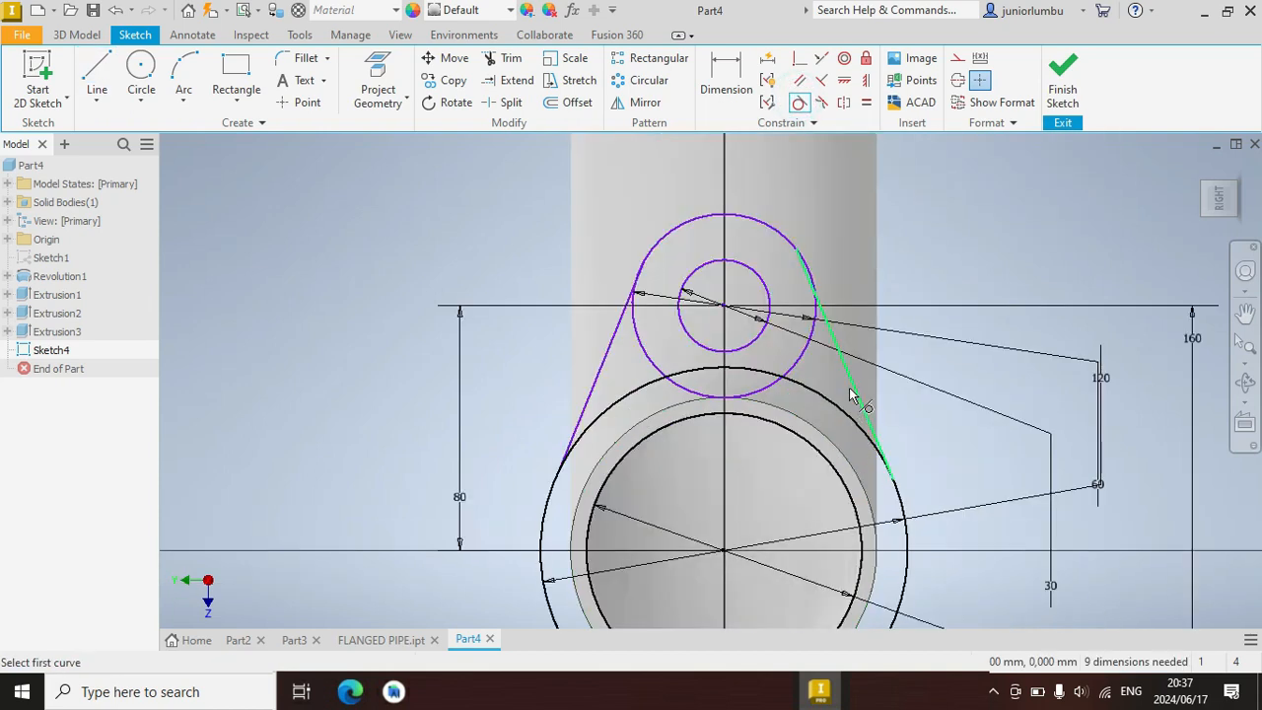
{"action": "left_click", "coordinate": [808, 357]}
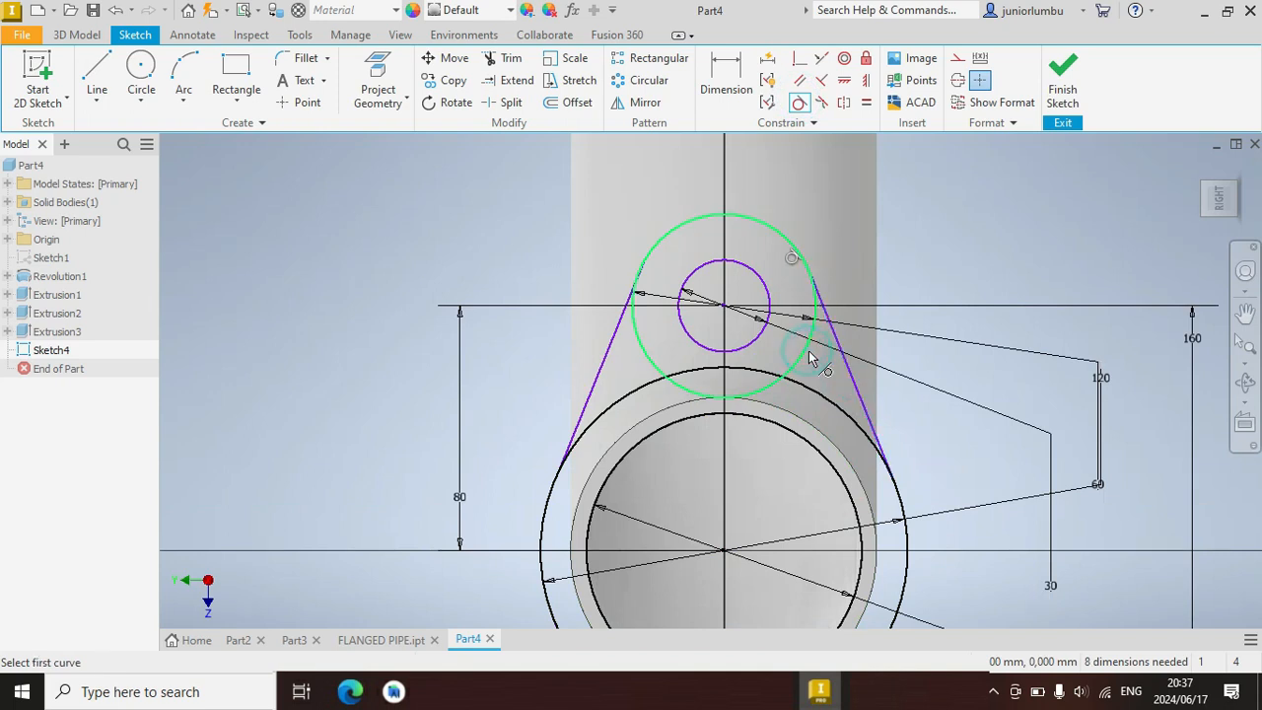
{"action": "left_click", "coordinate": [860, 414]}
{"action": "left_click", "coordinate": [848, 422]}
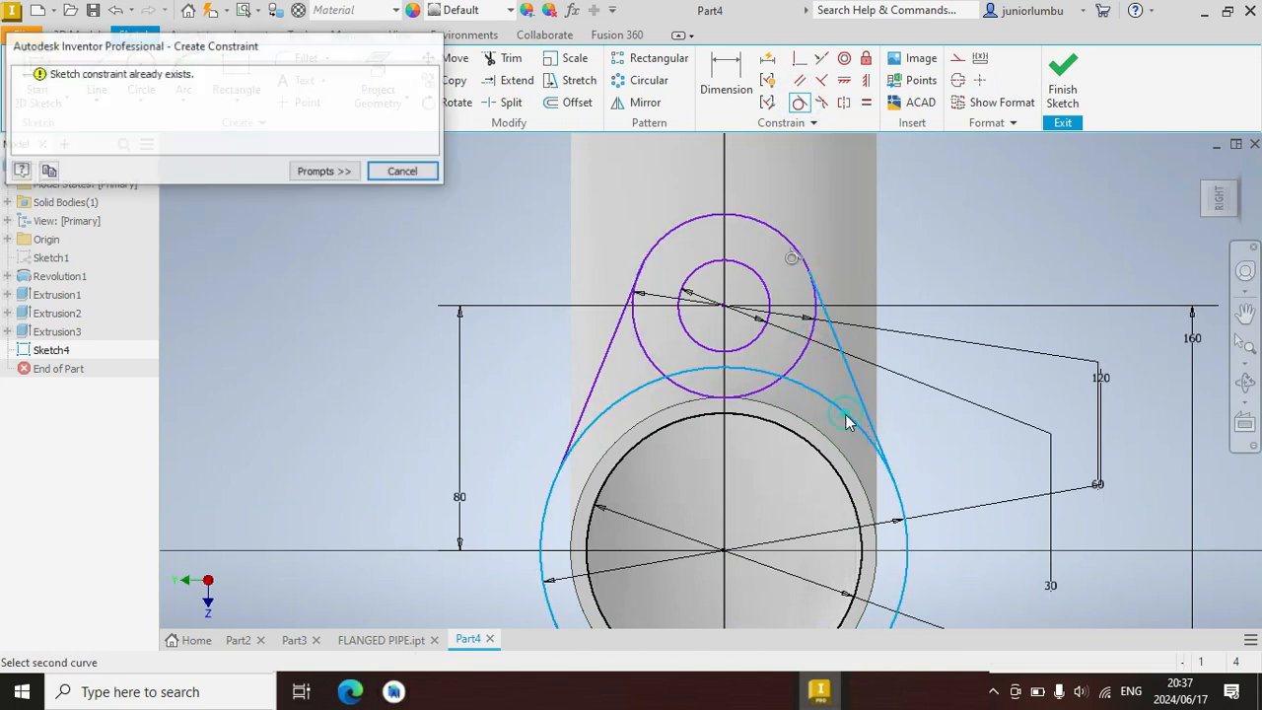
{"action": "left_click", "coordinate": [403, 173]}
{"action": "left_click", "coordinate": [623, 317]}
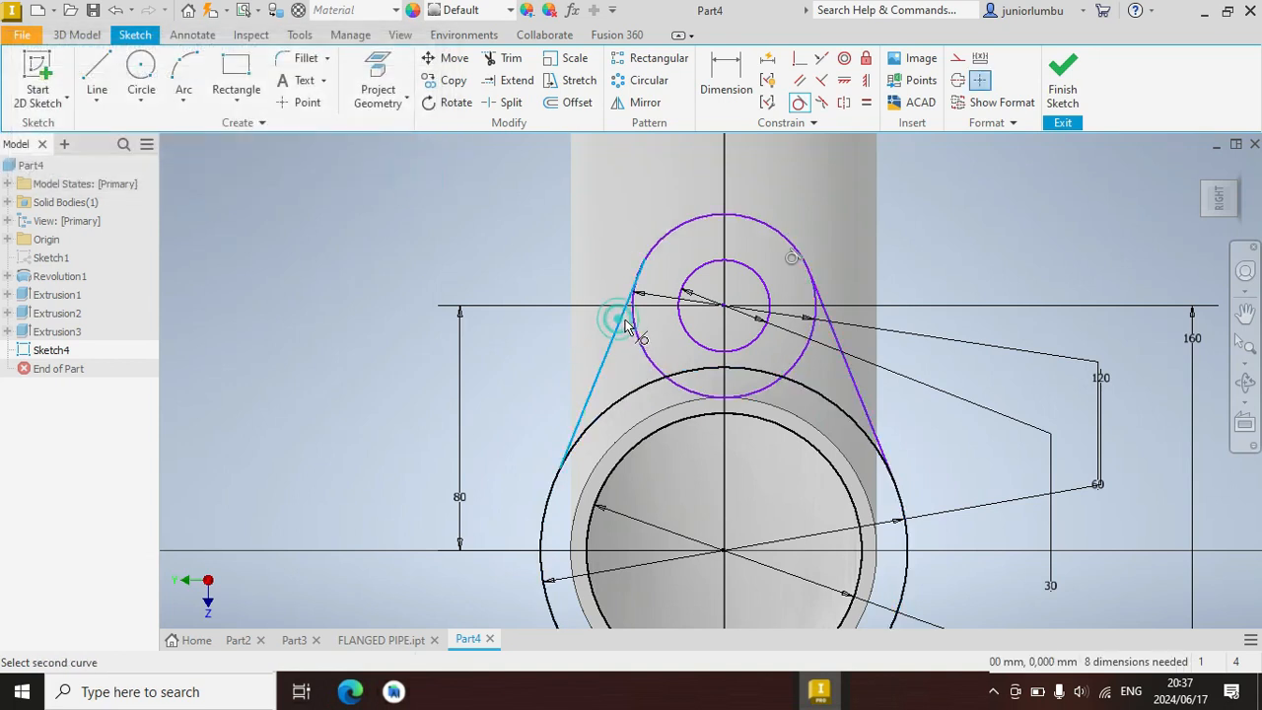
{"action": "left_click", "coordinate": [634, 332]}
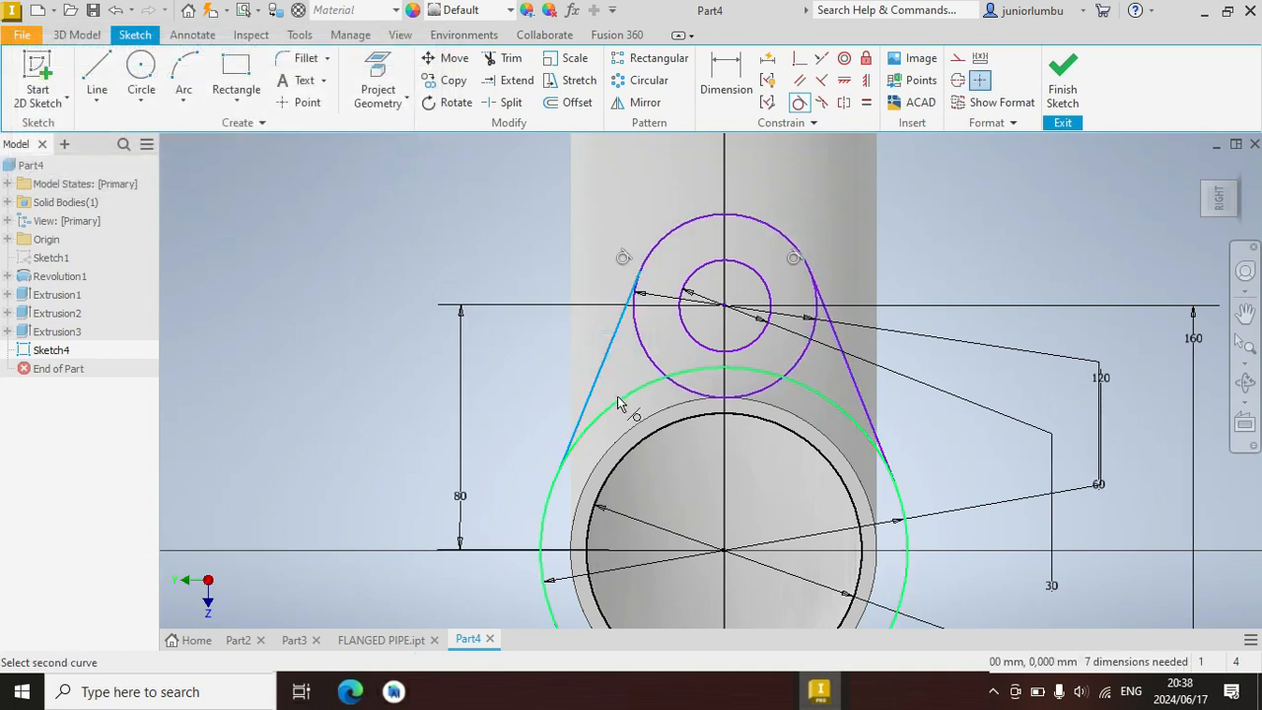
Make both lower side lines tangent to the lower lug's outer circle
{"action": "scroll", "coordinate": [783, 365], "scroll_direction": "up", "scroll_amount": 5}
{"action": "scroll", "coordinate": [769, 521], "scroll_direction": "down", "scroll_amount": 5}
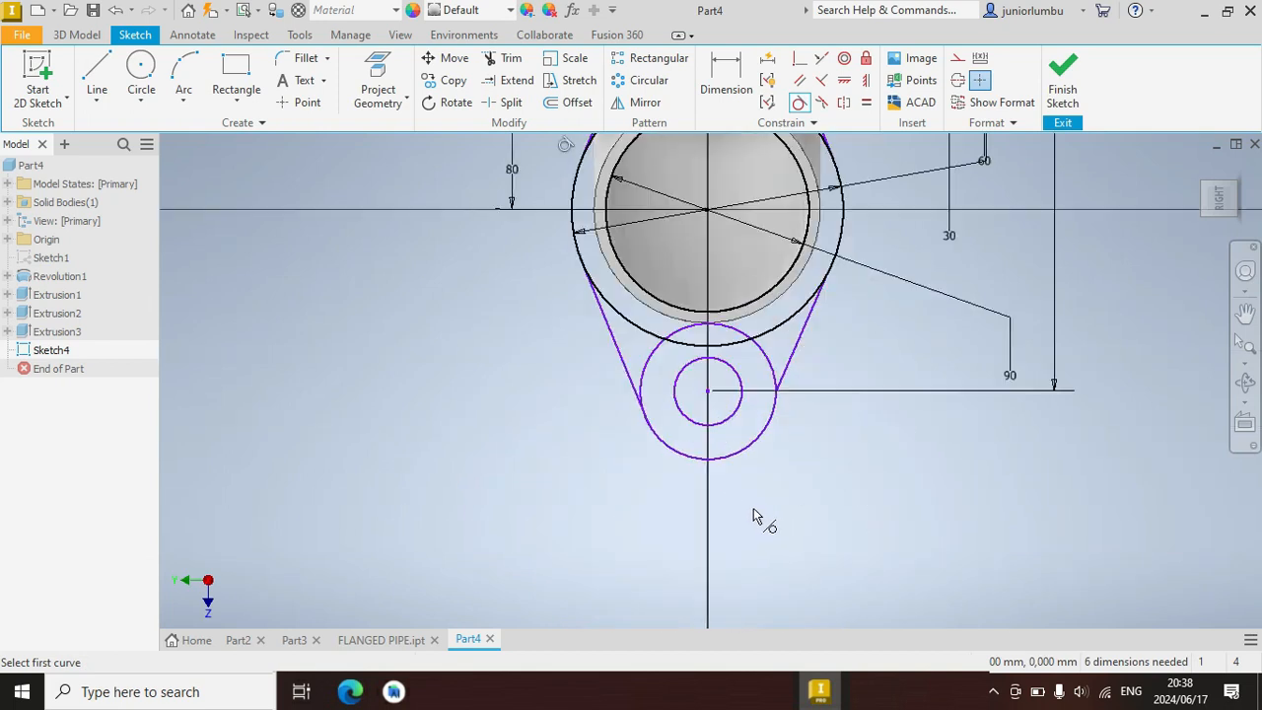
{"action": "left_click", "coordinate": [521, 272]}
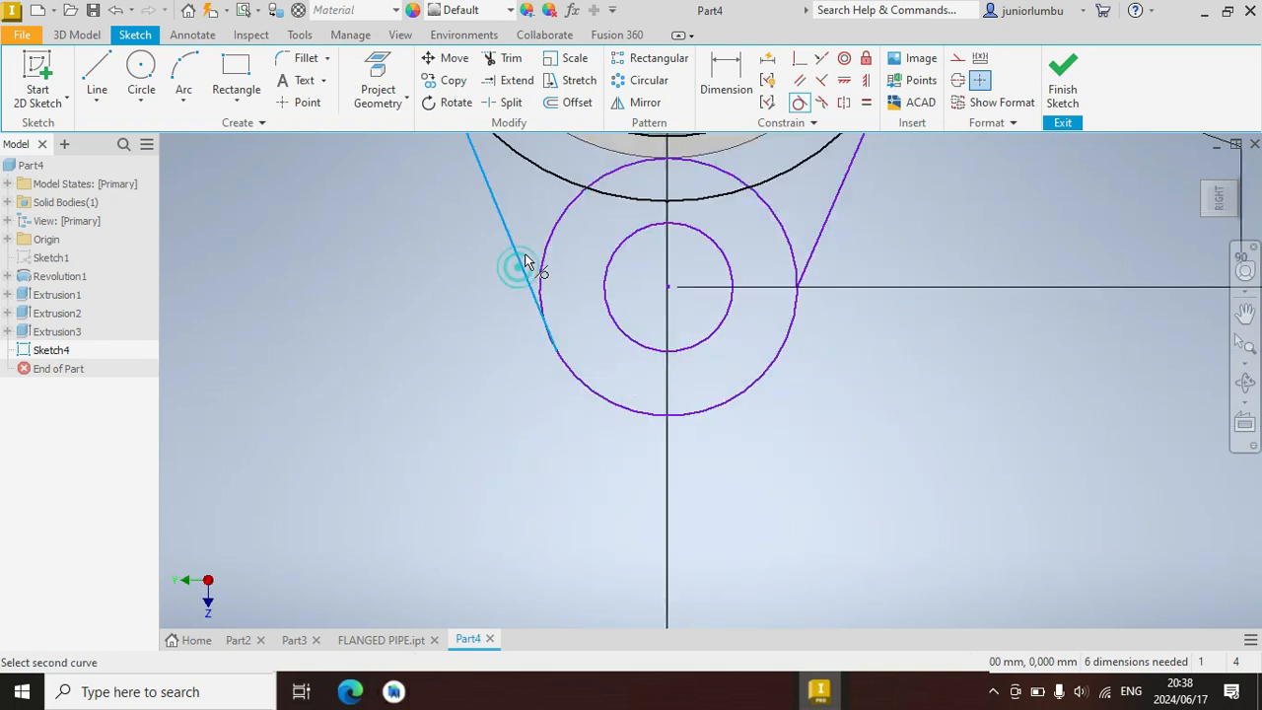
{"action": "left_click", "coordinate": [548, 254]}
{"action": "scroll", "coordinate": [631, 364], "scroll_direction": "up", "scroll_amount": 5}
{"action": "scroll", "coordinate": [631, 365], "scroll_direction": "down", "scroll_amount": 3}
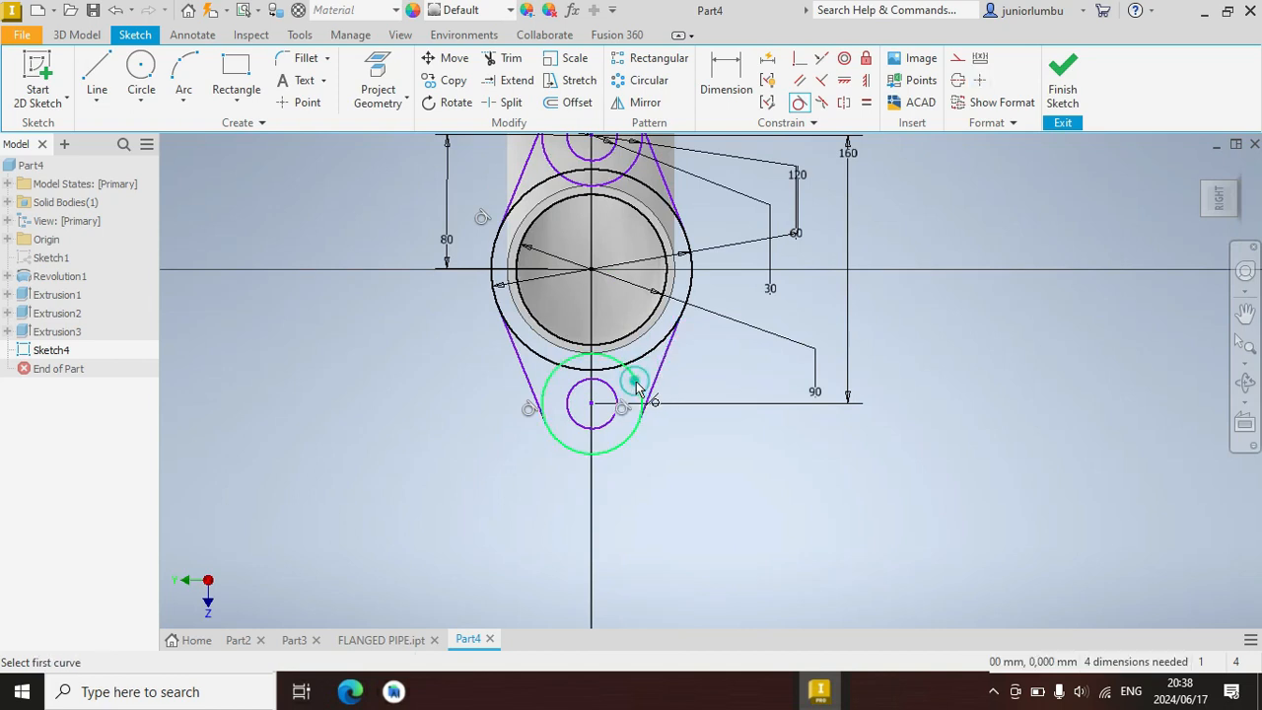
{"action": "scroll", "coordinate": [751, 419], "scroll_direction": "up", "scroll_amount": 3}
{"action": "scroll", "coordinate": [640, 350], "scroll_direction": "down", "scroll_amount": 3}
{"action": "scroll", "coordinate": [605, 332], "scroll_direction": "up", "scroll_amount": 5}
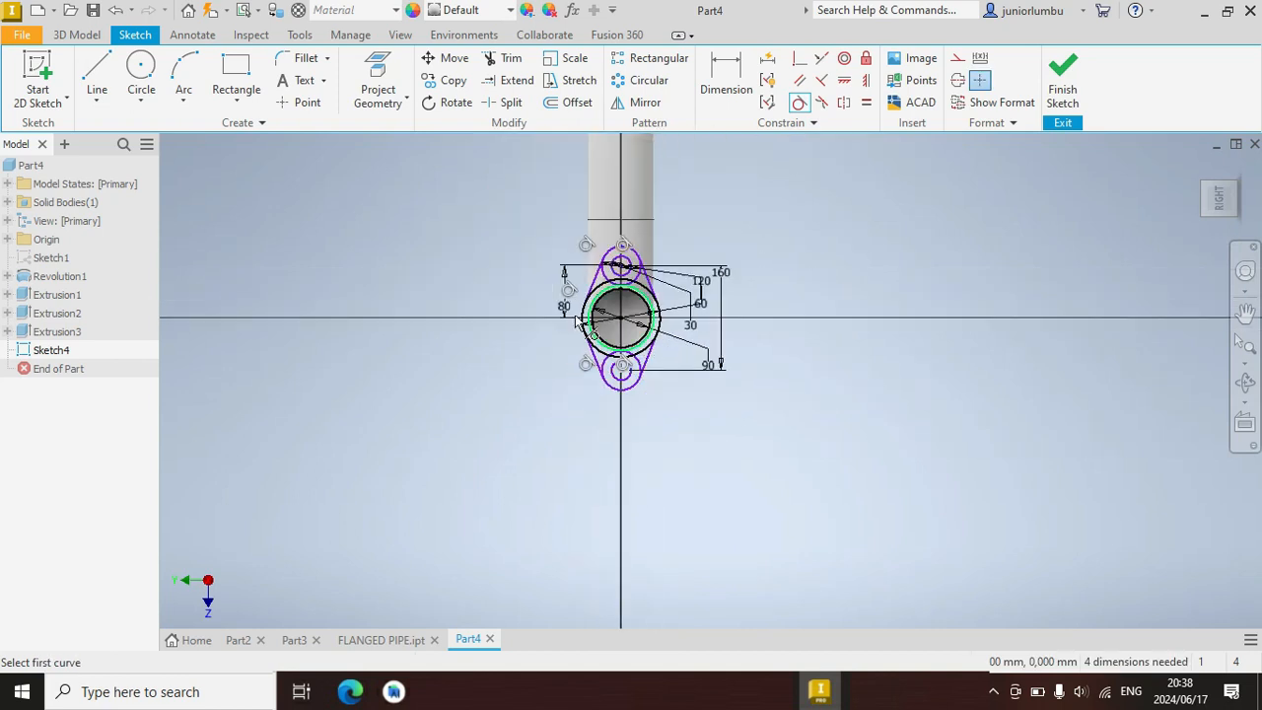
Start extruding the flange sketch, selecting the ring and the upper lug regions without the pipe bore and bolt hole
{"action": "scroll", "coordinate": [566, 317], "scroll_direction": "down", "scroll_amount": 2}
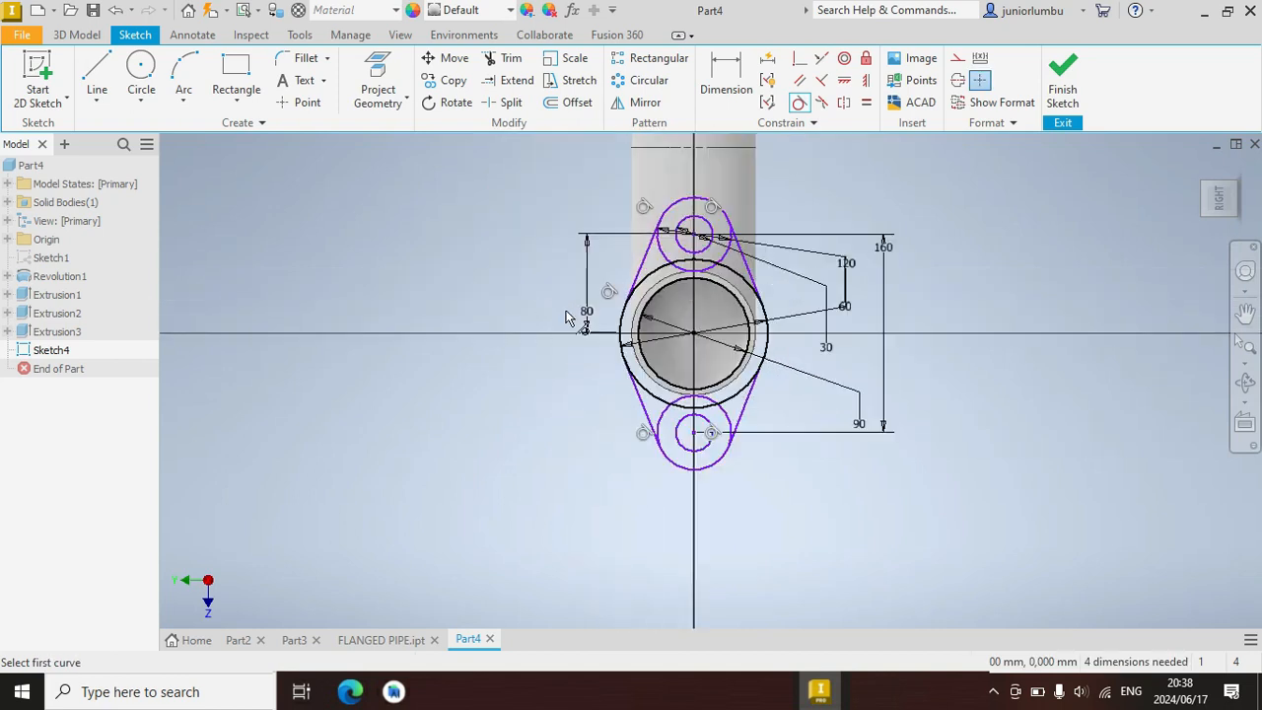
{"action": "left_click", "coordinate": [89, 37]}
{"action": "left_click", "coordinate": [98, 79]}
{"action": "scroll", "coordinate": [726, 332], "scroll_direction": "down", "scroll_amount": 3}
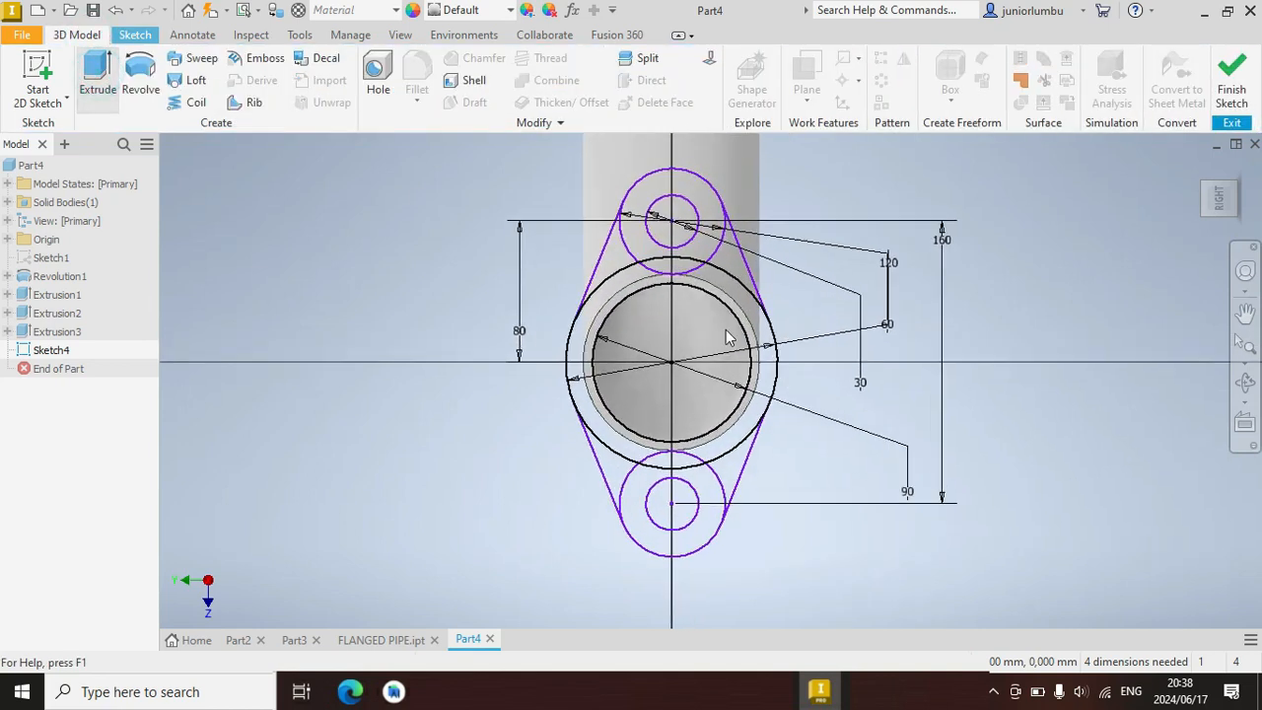
{"action": "scroll", "coordinate": [797, 385], "scroll_direction": "up", "scroll_amount": 5}
{"action": "scroll", "coordinate": [754, 390], "scroll_direction": "down", "scroll_amount": 5}
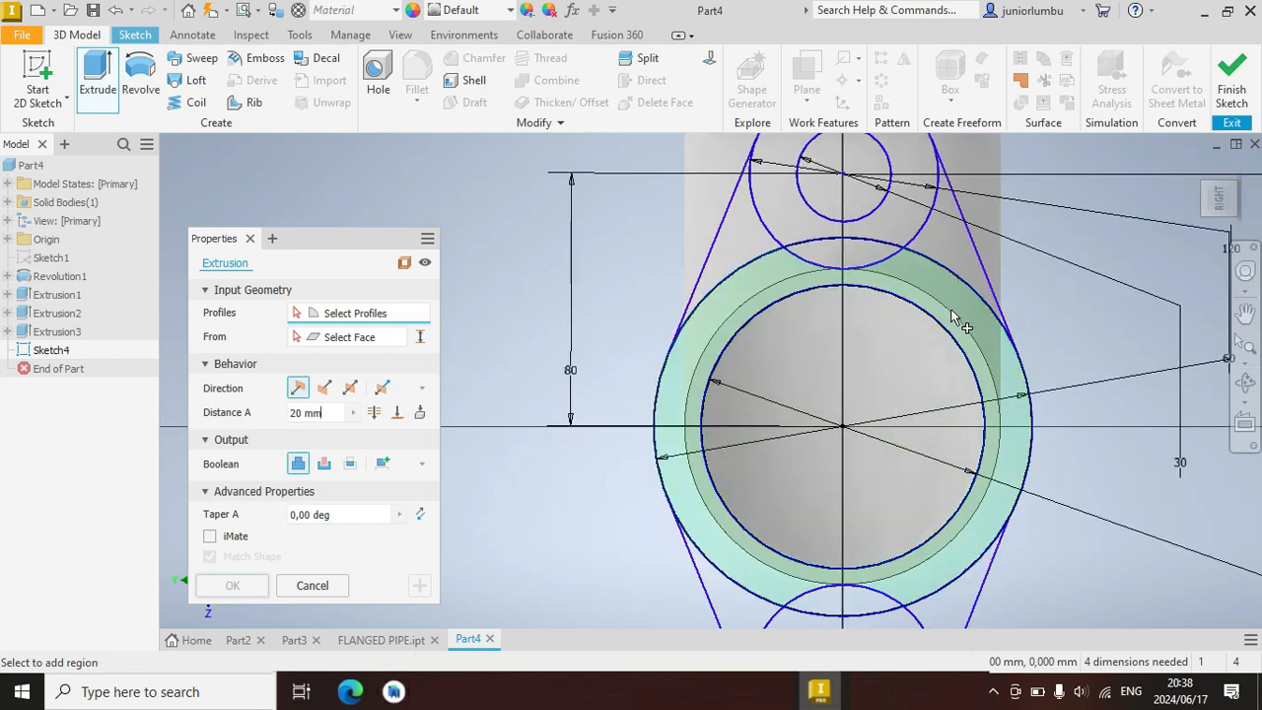
{"action": "left_click", "coordinate": [937, 289]}
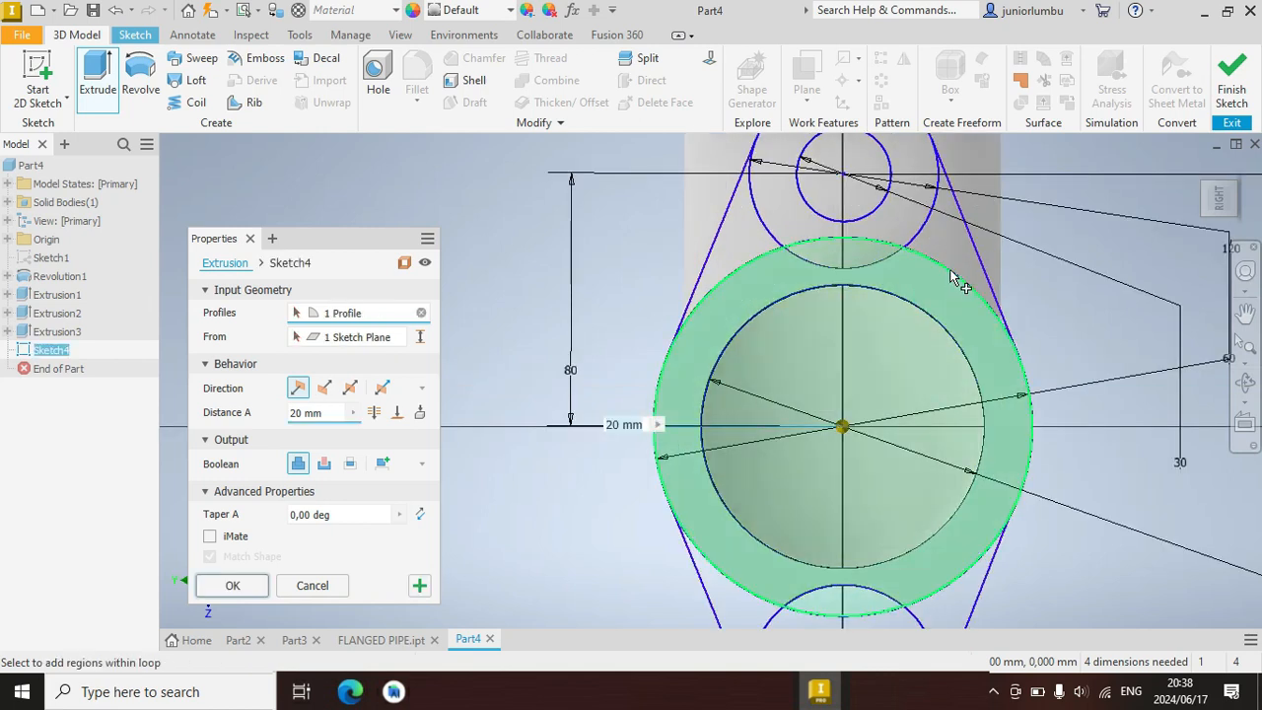
{"action": "left_click", "coordinate": [958, 254]}
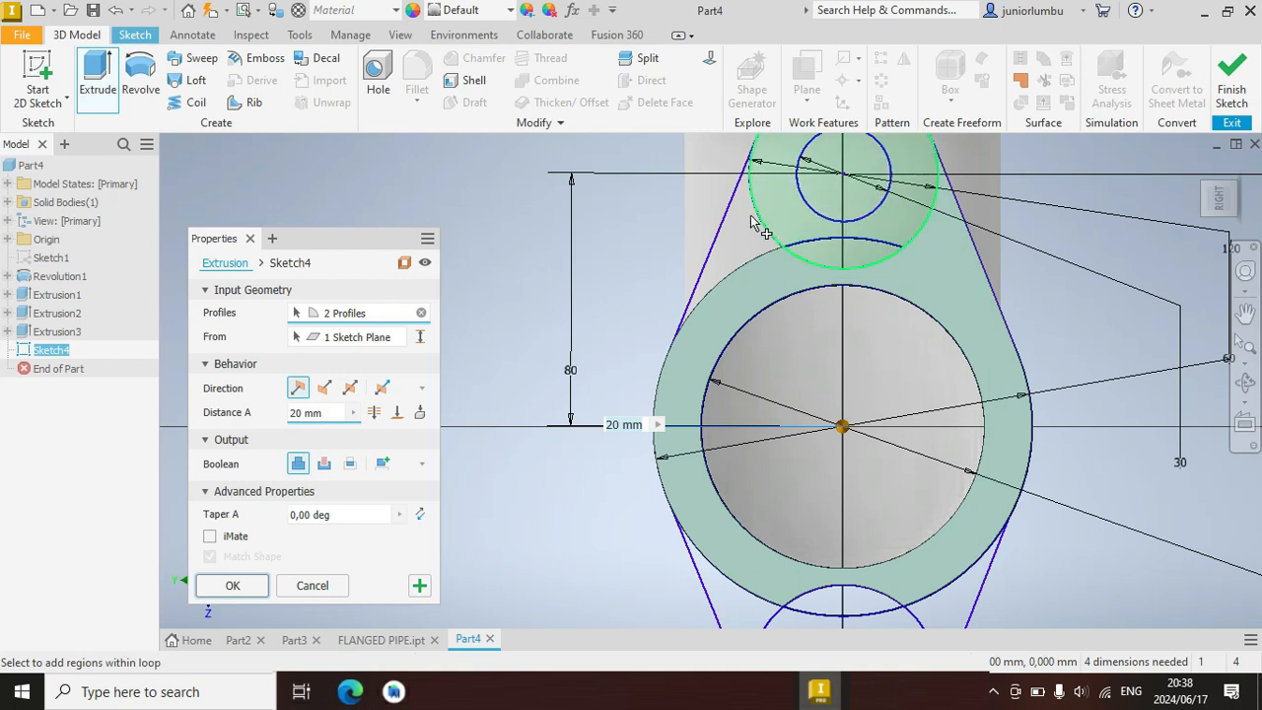
{"action": "left_click", "coordinate": [775, 174]}
{"action": "left_click", "coordinate": [817, 246]}
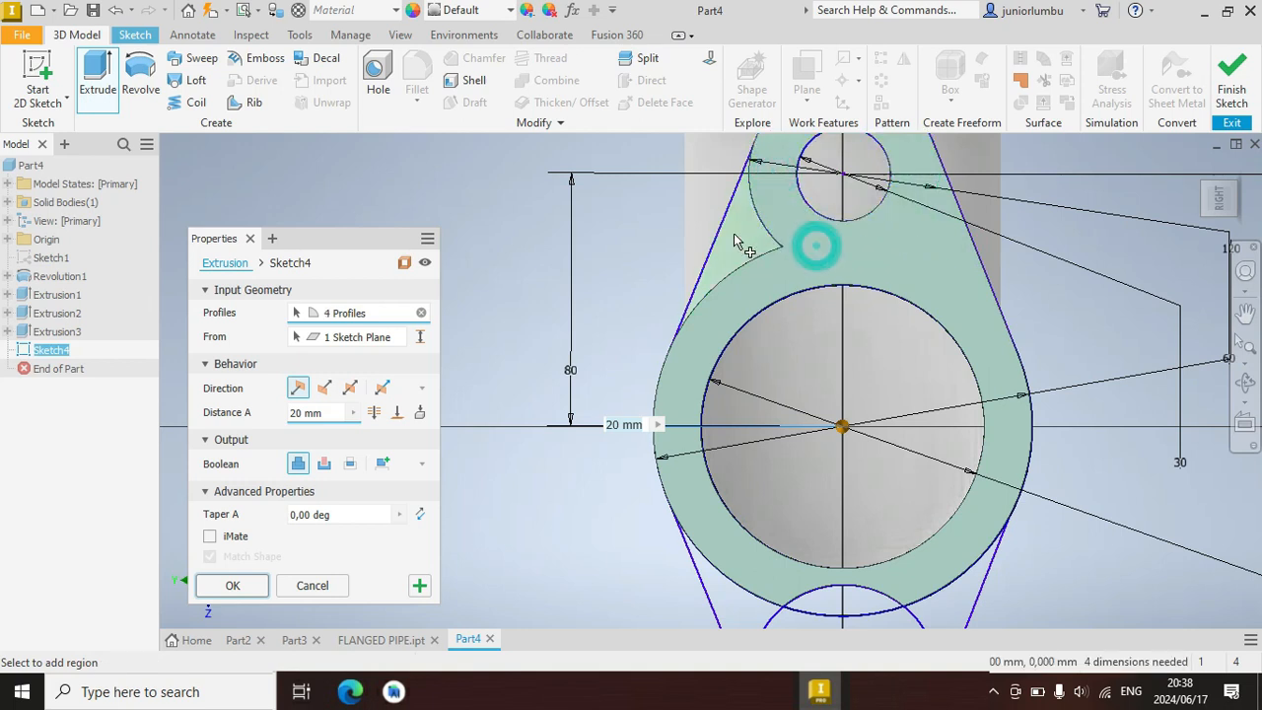
{"action": "left_click", "coordinate": [733, 235]}
Add the lower lug regions around its bolt hole to the profiles and extrude the flange 20 mm outward from the pipe end
{"action": "scroll", "coordinate": [767, 255], "scroll_direction": "up", "scroll_amount": 6}
{"action": "scroll", "coordinate": [793, 349], "scroll_direction": "down", "scroll_amount": 5}
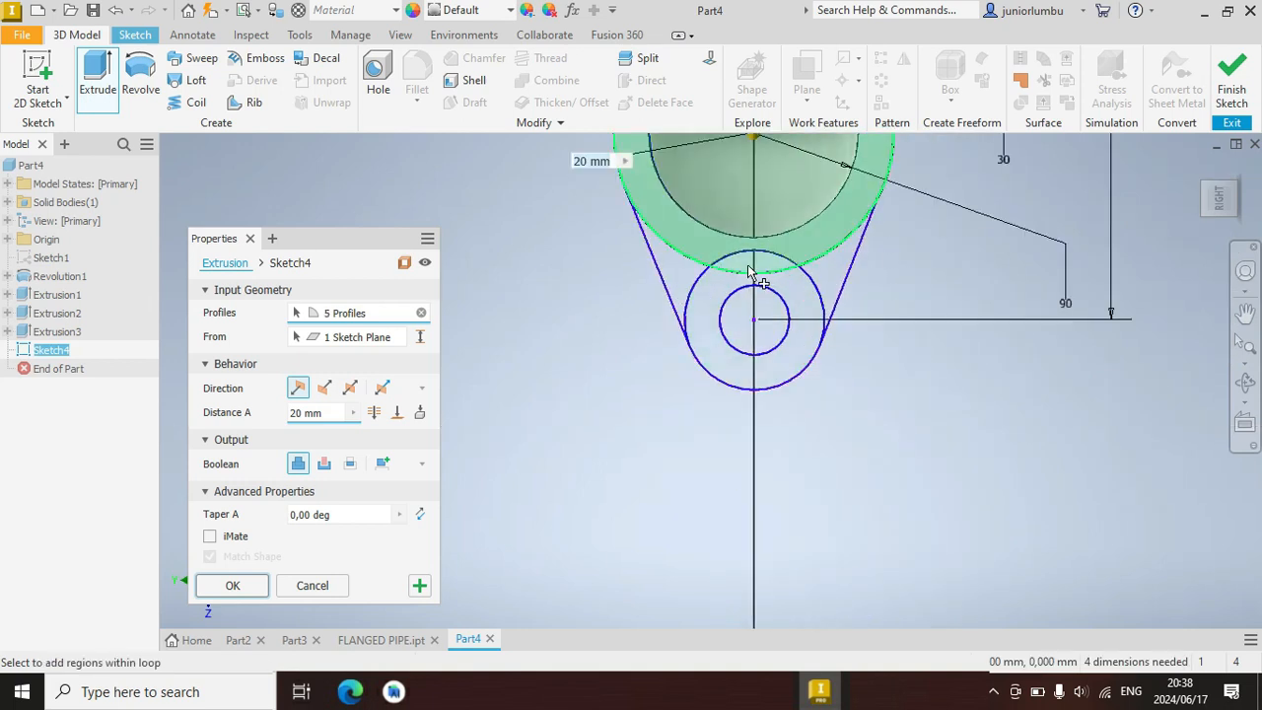
{"action": "left_click", "coordinate": [682, 286]}
{"action": "left_click", "coordinate": [712, 308]}
{"action": "left_click", "coordinate": [828, 281]}
{"action": "scroll", "coordinate": [793, 296], "scroll_direction": "up", "scroll_amount": 5}
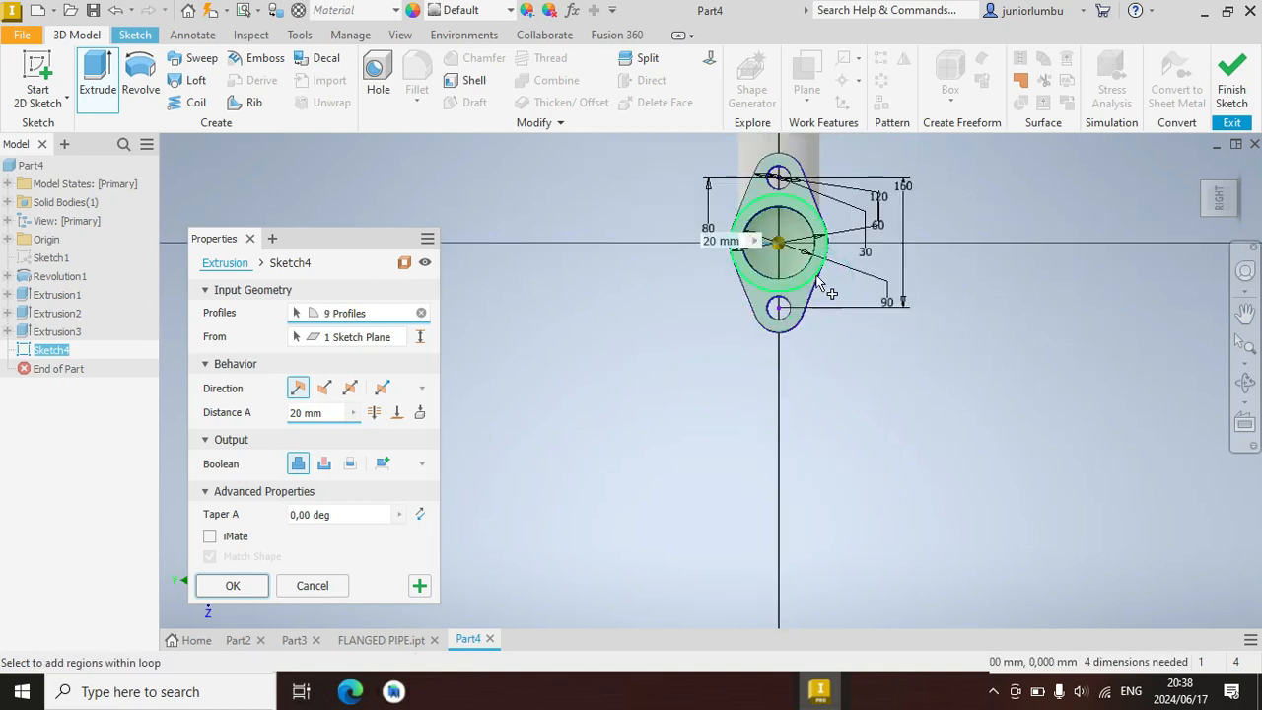
{"action": "mouse_move", "coordinate": [1229, 210]}
{"action": "left_mouse_down"}
{"action": "mouse_move", "coordinate": [1159, 234]}
{"action": "mouse_move", "coordinate": [1095, 235]}
{"action": "left_mouse_up"}
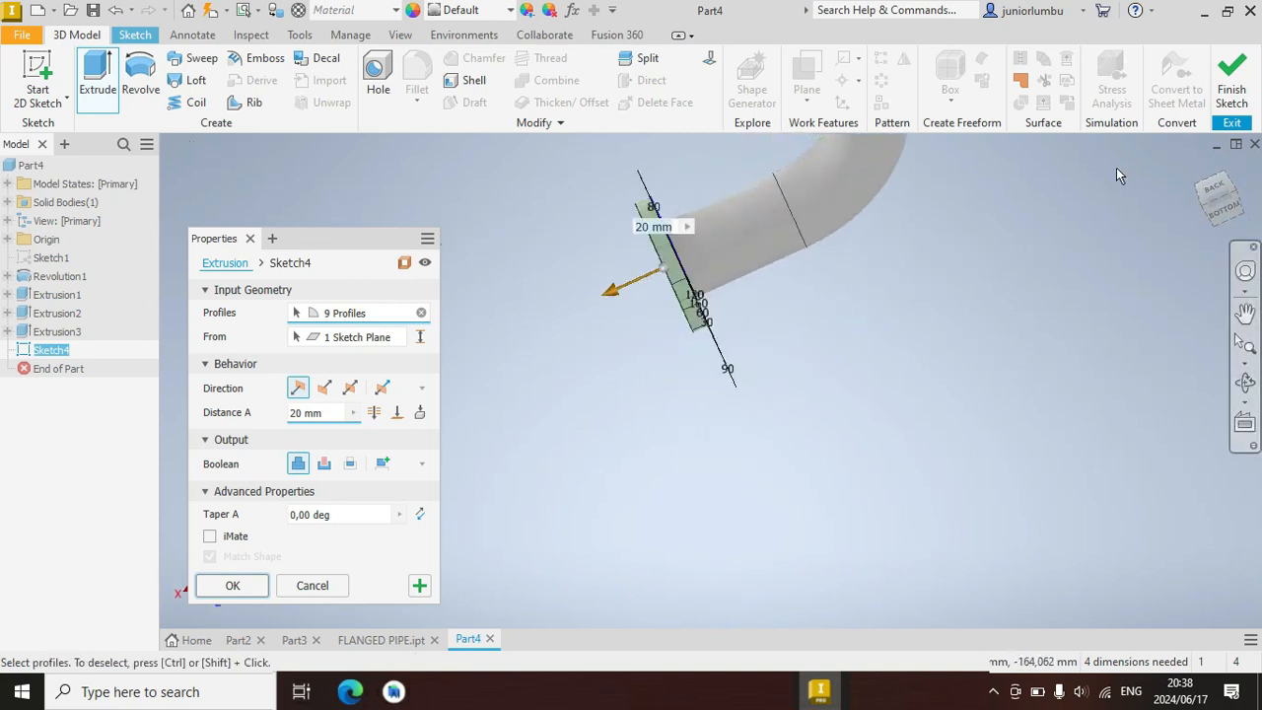
{"action": "left_click", "coordinate": [1219, 223]}
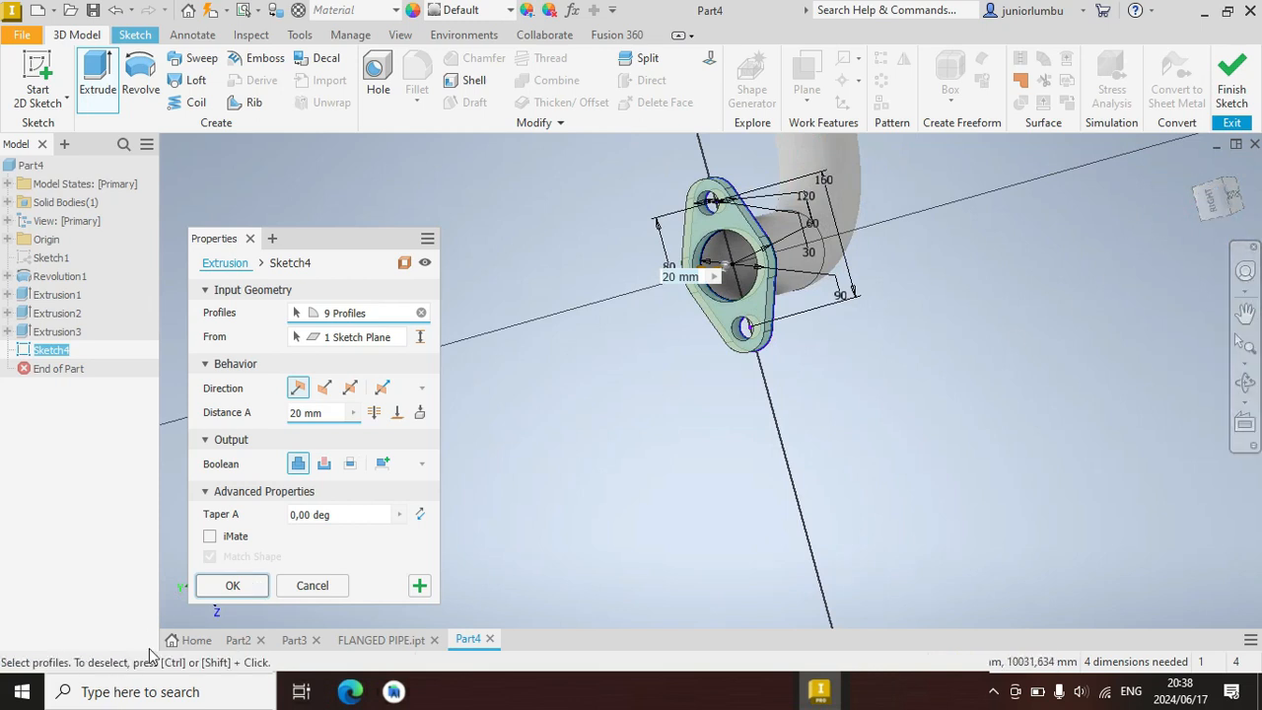
{"action": "left_click", "coordinate": [233, 585]}
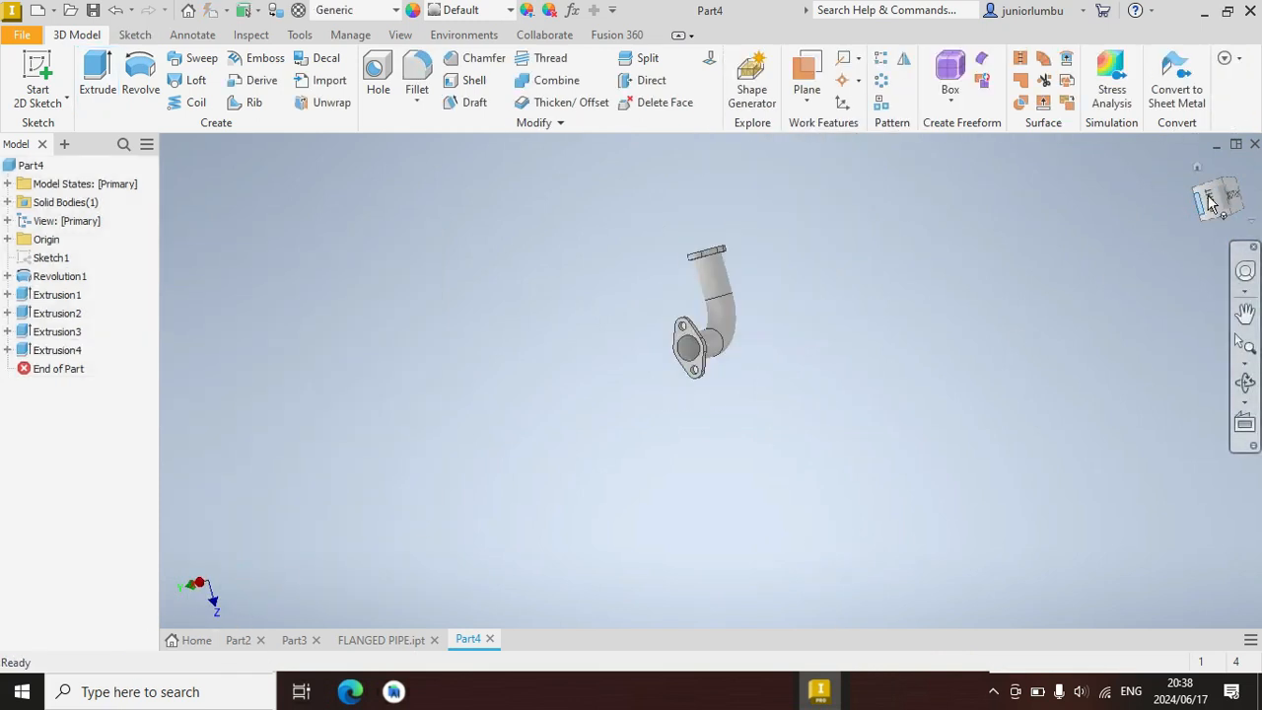
View the flanged pipe from the top and start a sketch on the XZ plane
{"action": "mouse_move", "coordinate": [1224, 206]}
{"action": "left_mouse_down"}
{"action": "mouse_move", "coordinate": [1209, 204]}
{"action": "mouse_move", "coordinate": [1218, 183]}
{"action": "left_mouse_up"}
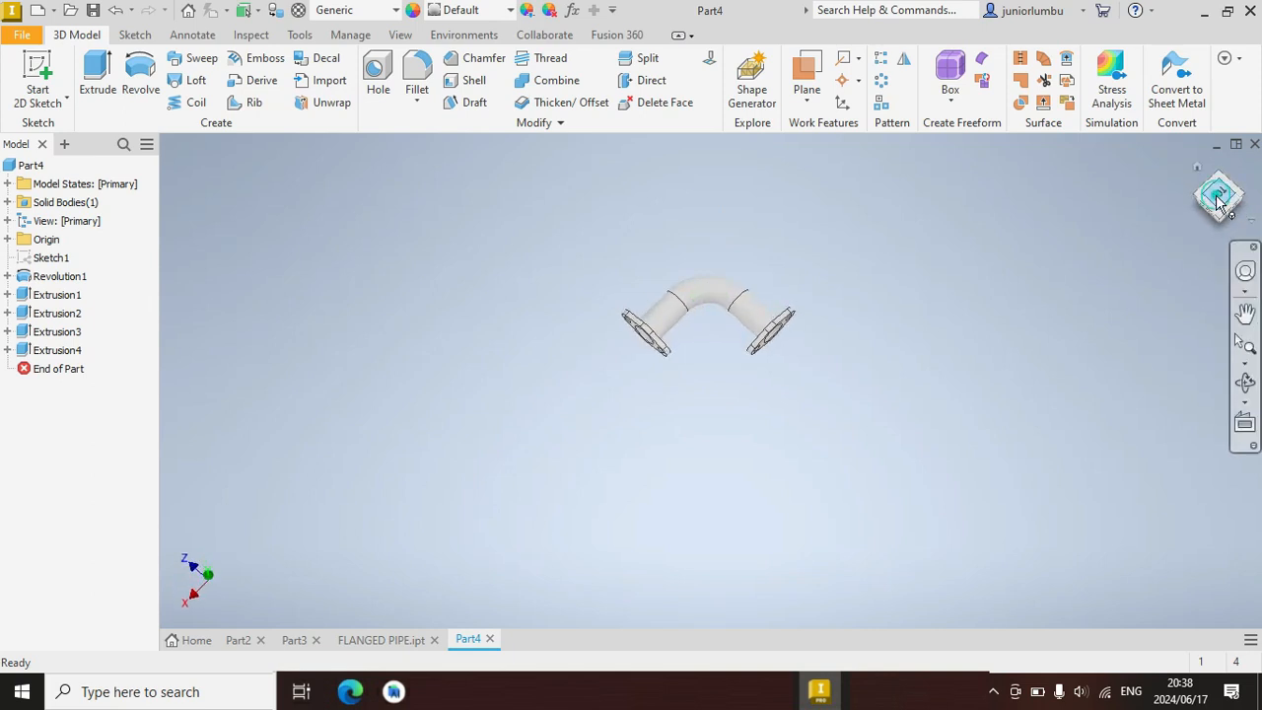
{"action": "left_click", "coordinate": [1219, 200]}
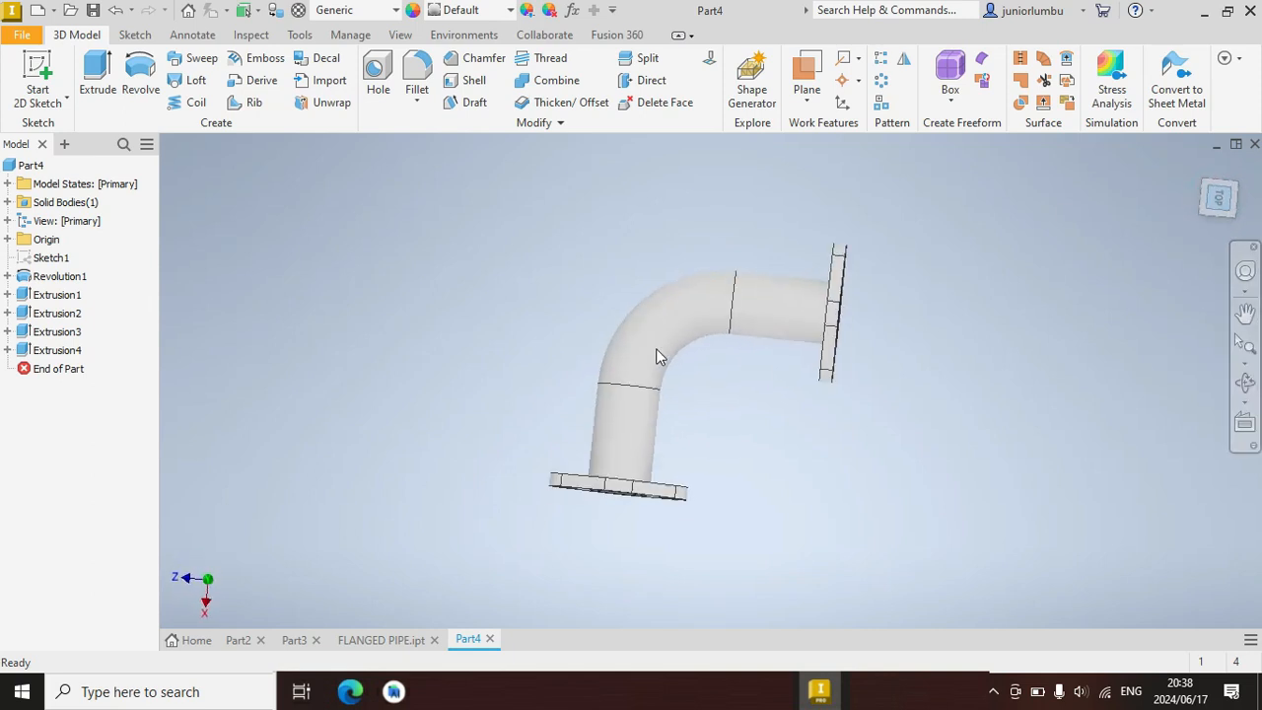
{"action": "left_click", "coordinate": [8, 239]}
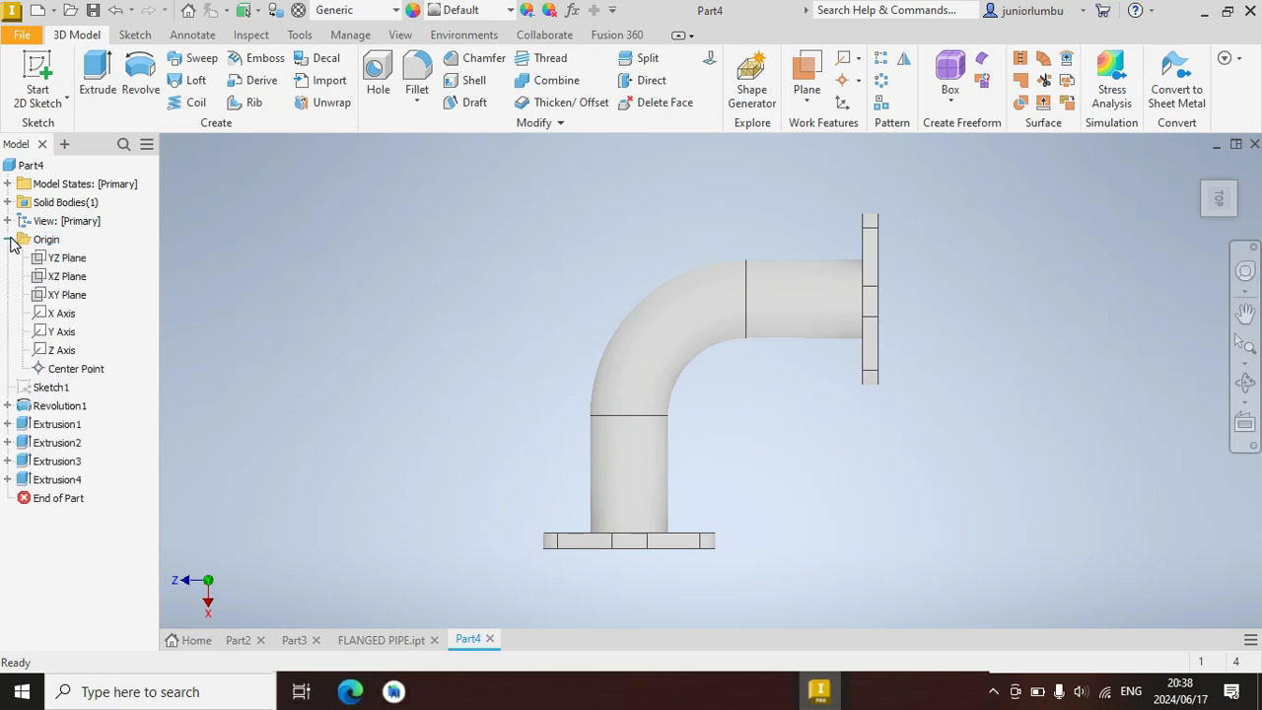
{"action": "left_click", "coordinate": [67, 279]}
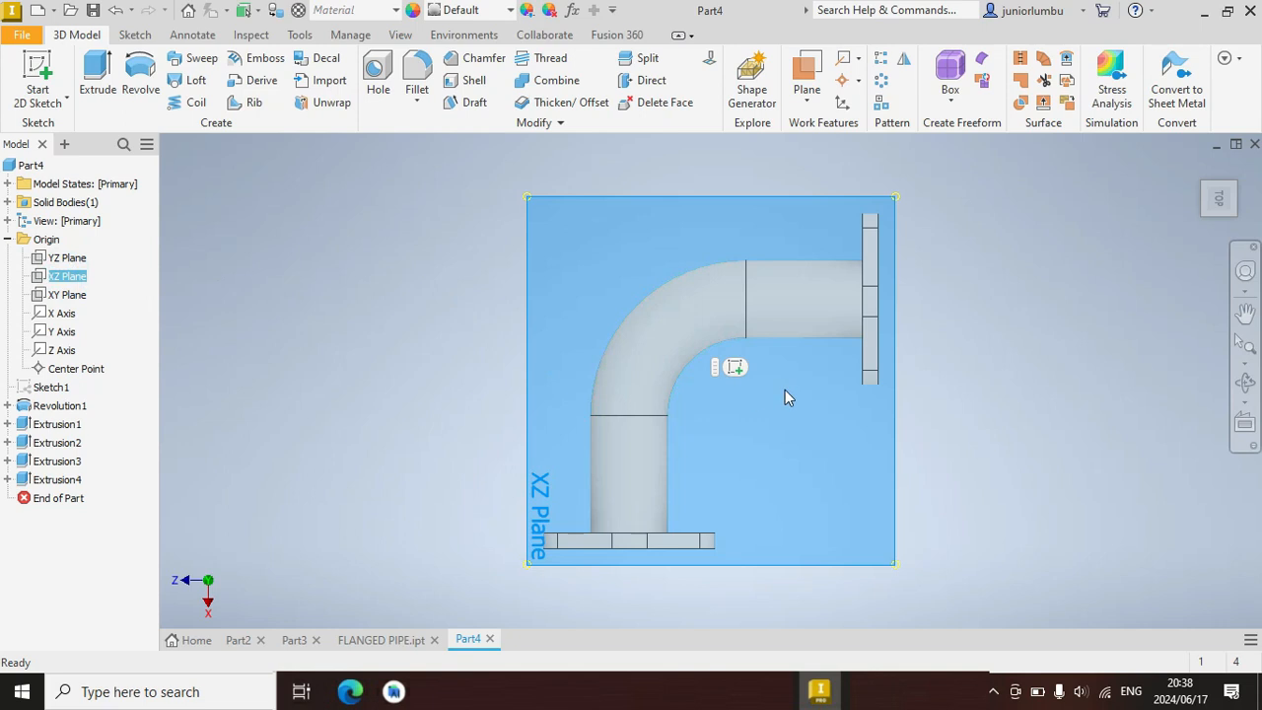
{"action": "left_click", "coordinate": [735, 367]}
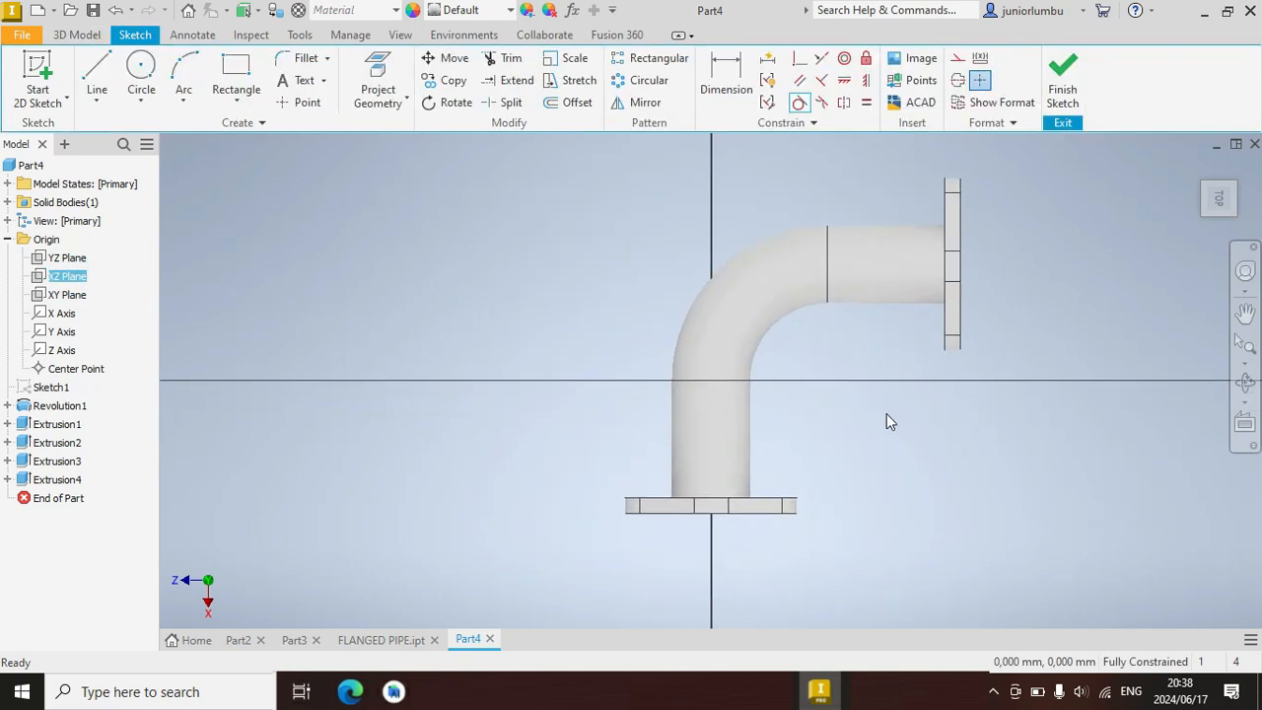
Draw a diagonal line across the inside of the bend, joining the inner edges of the two straight pipe sections
{"action": "left_click", "coordinate": [97, 83]}
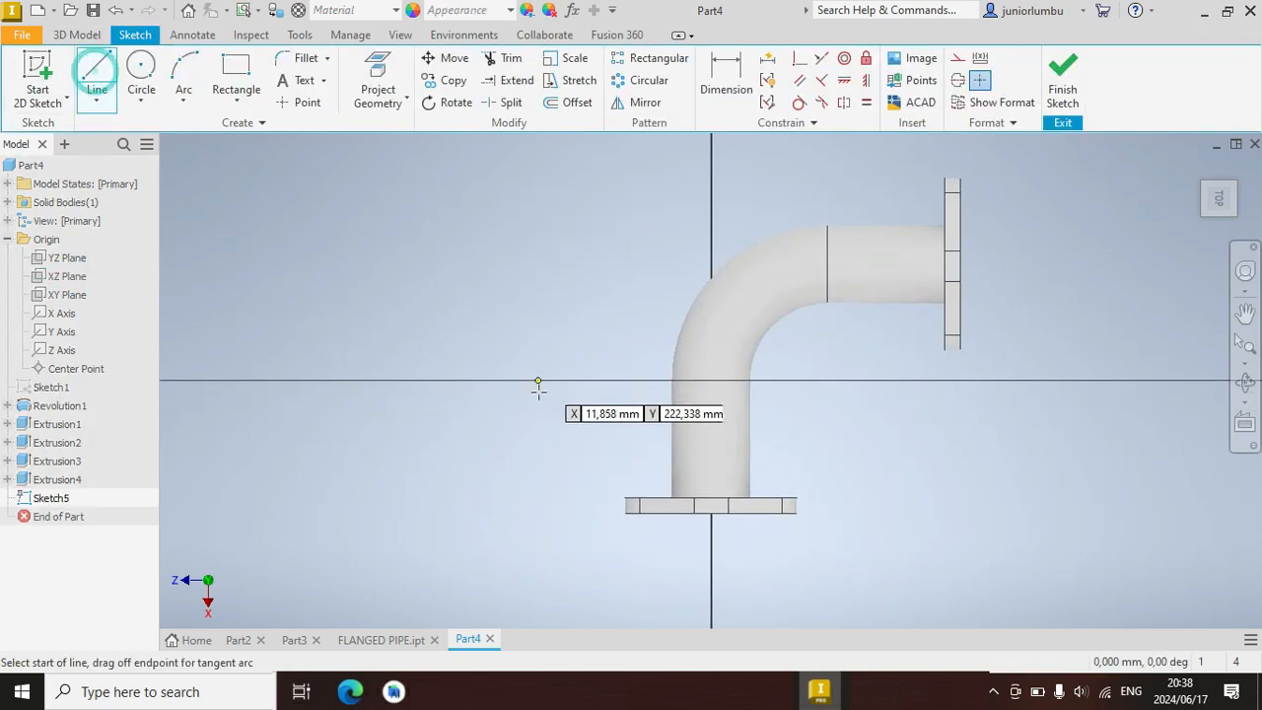
{"action": "scroll", "coordinate": [794, 436], "scroll_direction": "down", "scroll_amount": 3}
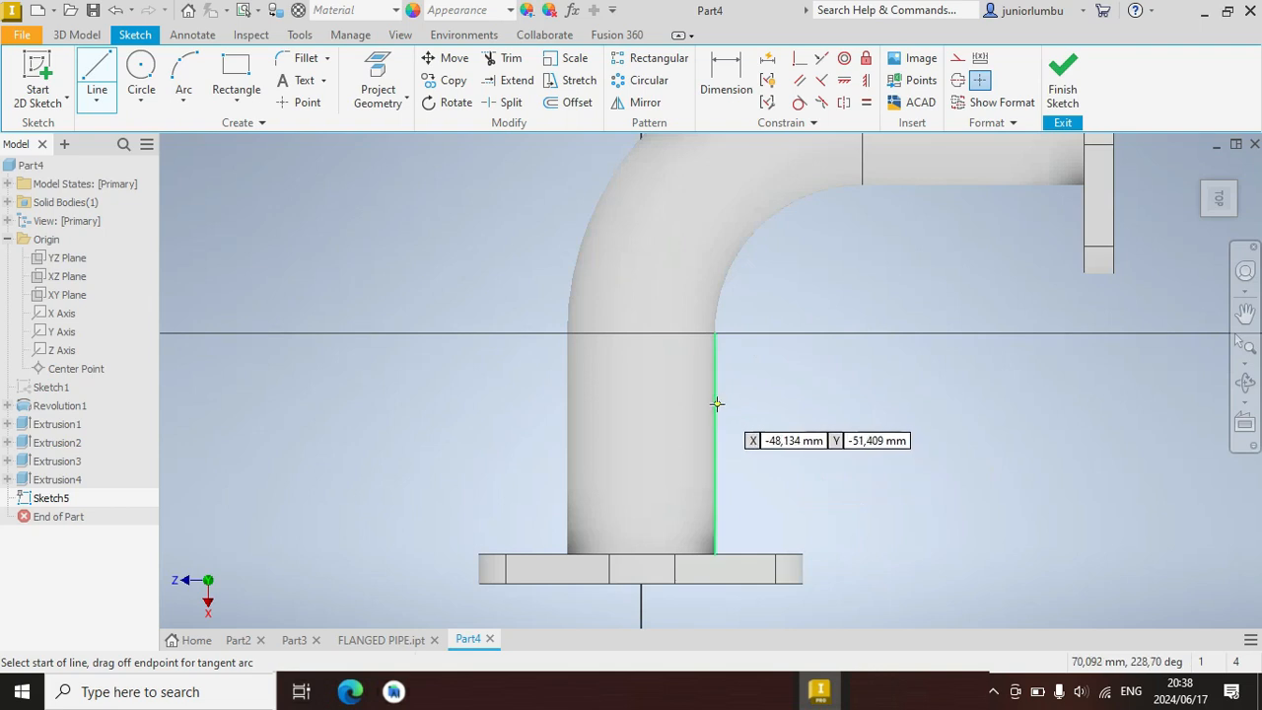
{"action": "left_click", "coordinate": [716, 403]}
{"action": "scroll", "coordinate": [793, 317], "scroll_direction": "down", "scroll_amount": 2}
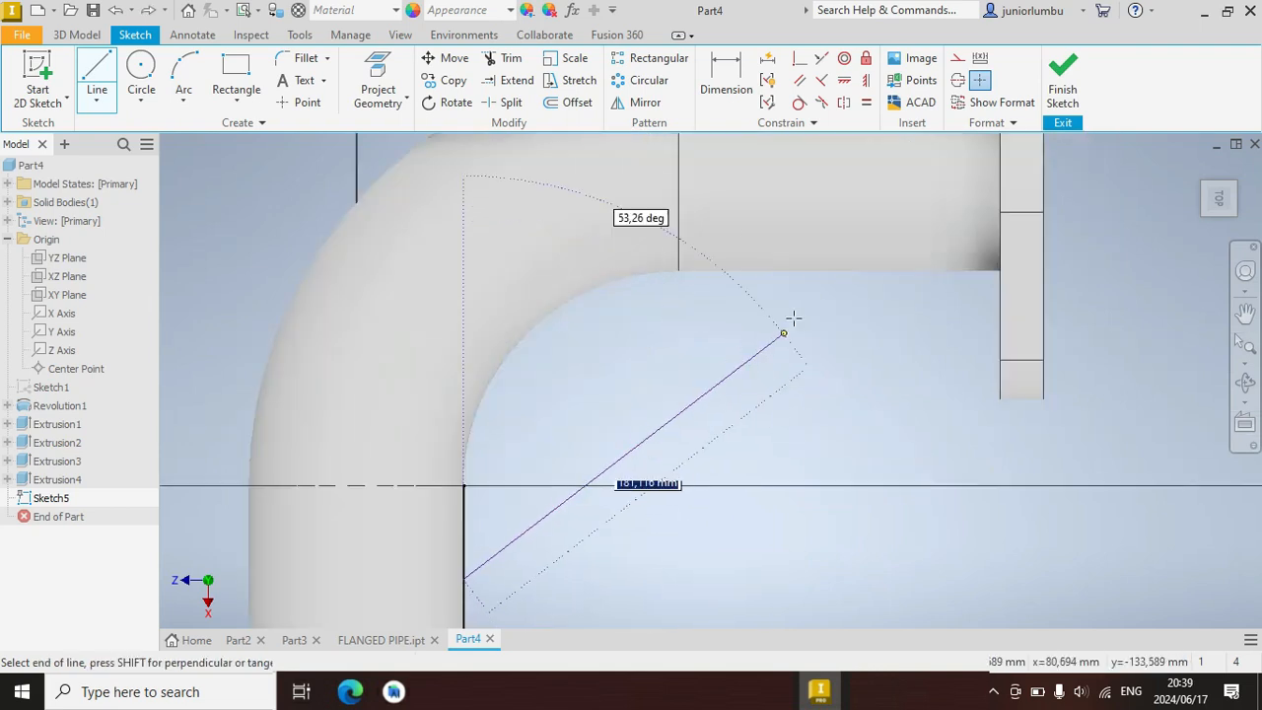
{"action": "left_click", "coordinate": [850, 272]}
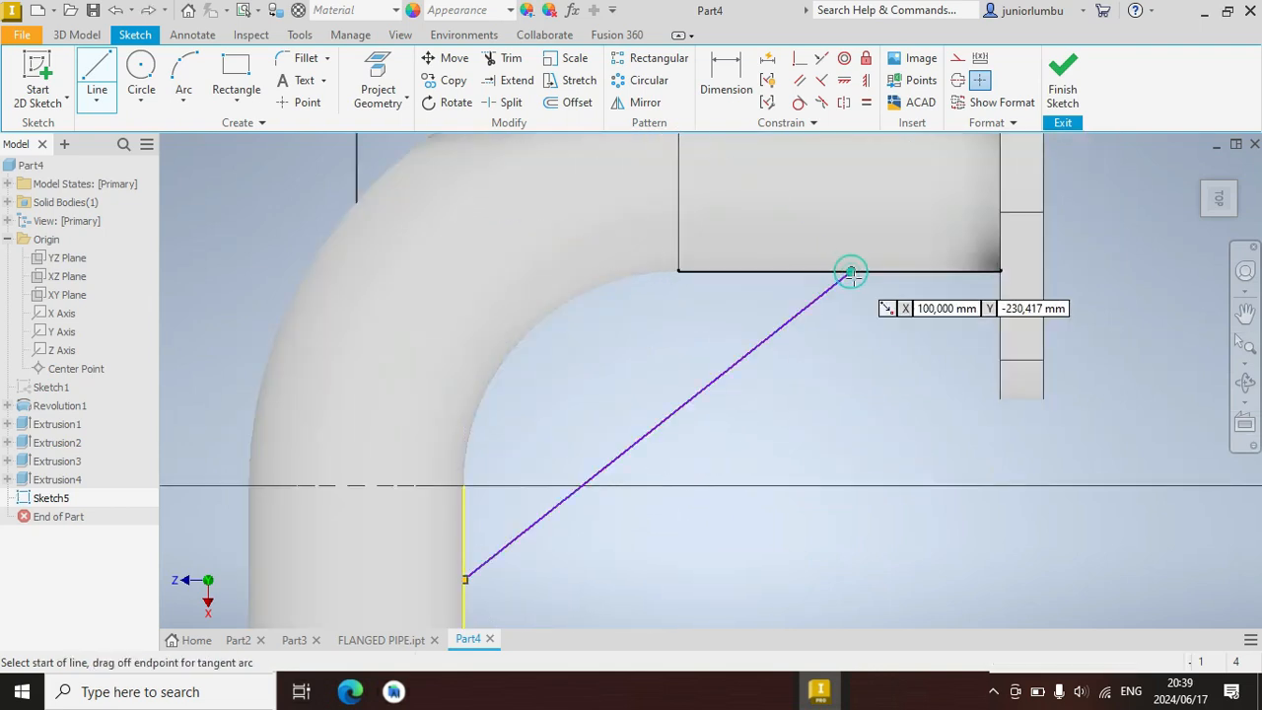
Dimension the diagonal's upper end 95 mm from the outer face of the flange on the horizontal pipe section
{"action": "left_click", "coordinate": [722, 67]}
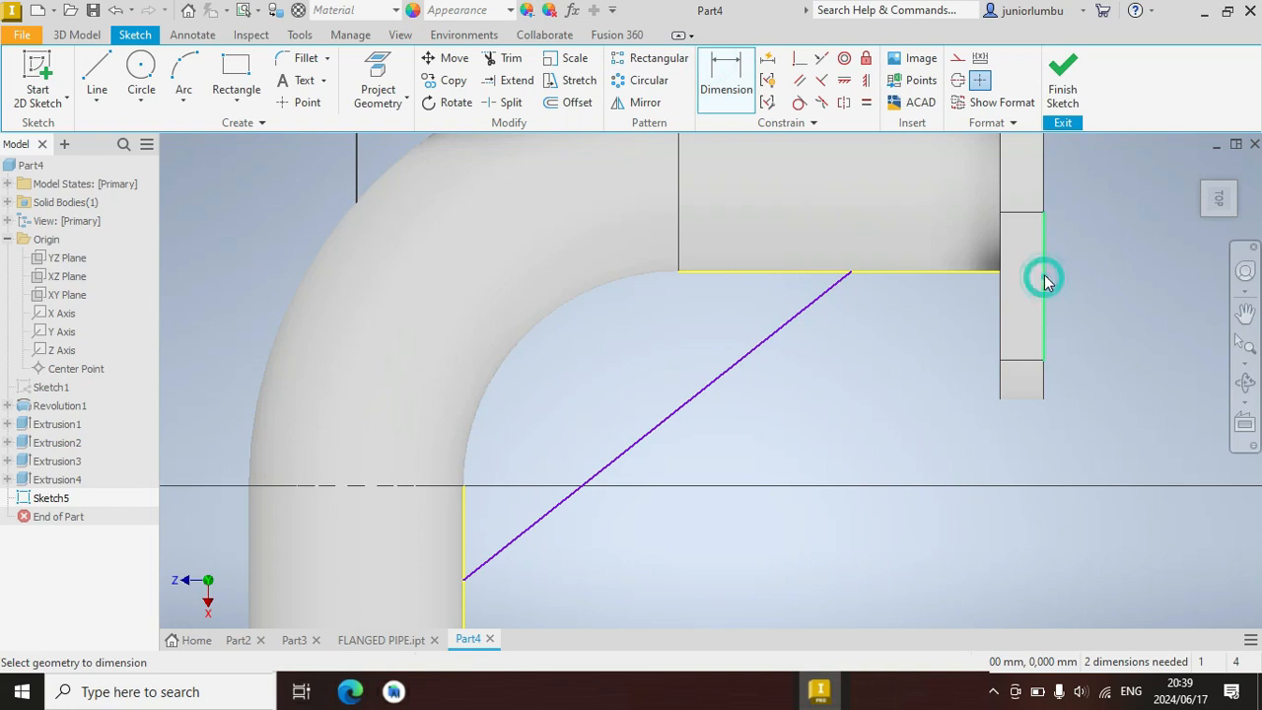
{"action": "left_click", "coordinate": [1045, 282]}
{"action": "left_click", "coordinate": [859, 301]}
{"action": "left_click", "coordinate": [857, 365]}
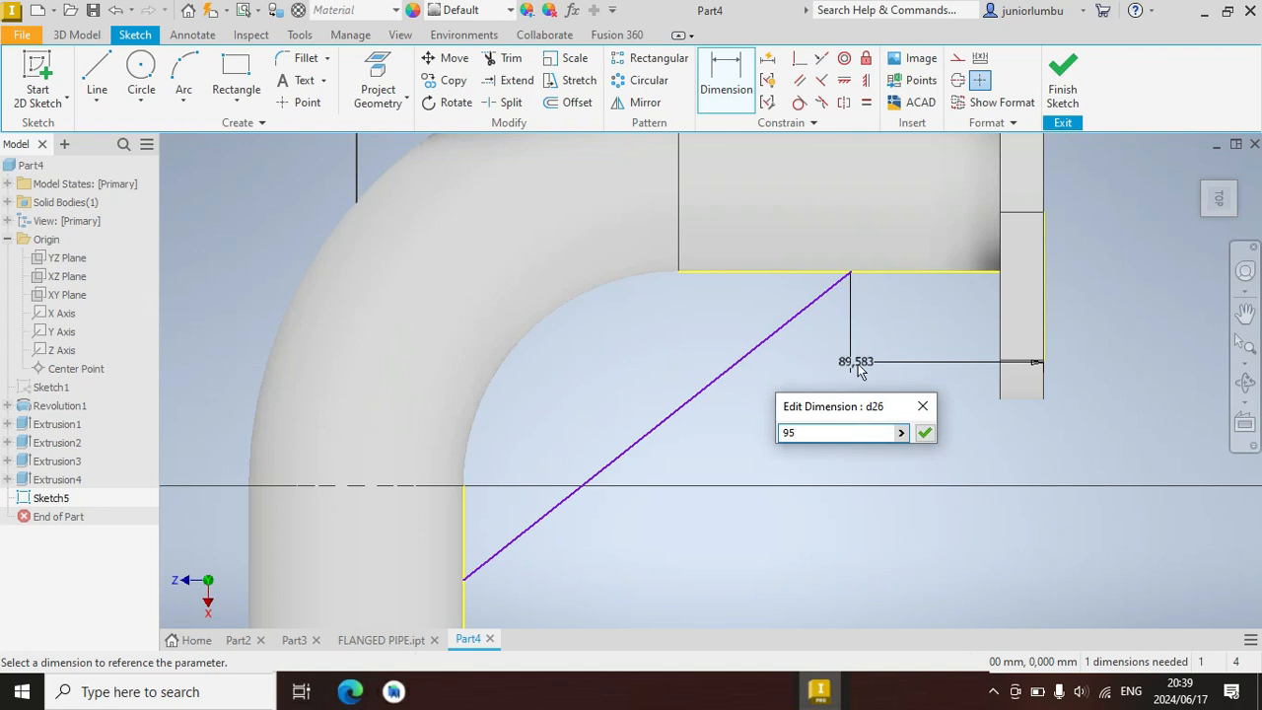
{"action": "type", "text": "95"}
{"action": "key", "text": "Return"}
Dimension the diagonal's lower end 95 mm from the outer face of the flange on the vertical pipe section
{"action": "scroll", "coordinate": [813, 394], "scroll_direction": "down", "scroll_amount": 5}
{"action": "scroll", "coordinate": [711, 558], "scroll_direction": "up", "scroll_amount": 3}
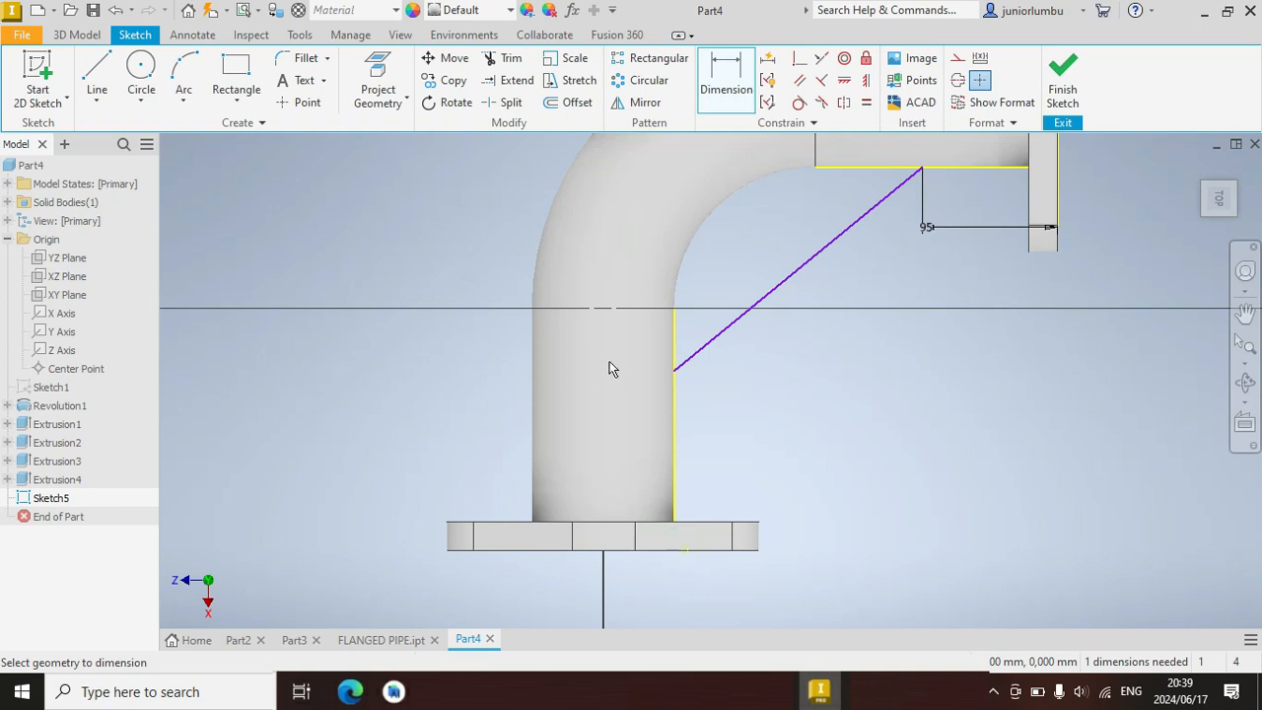
{"action": "left_click", "coordinate": [676, 372]}
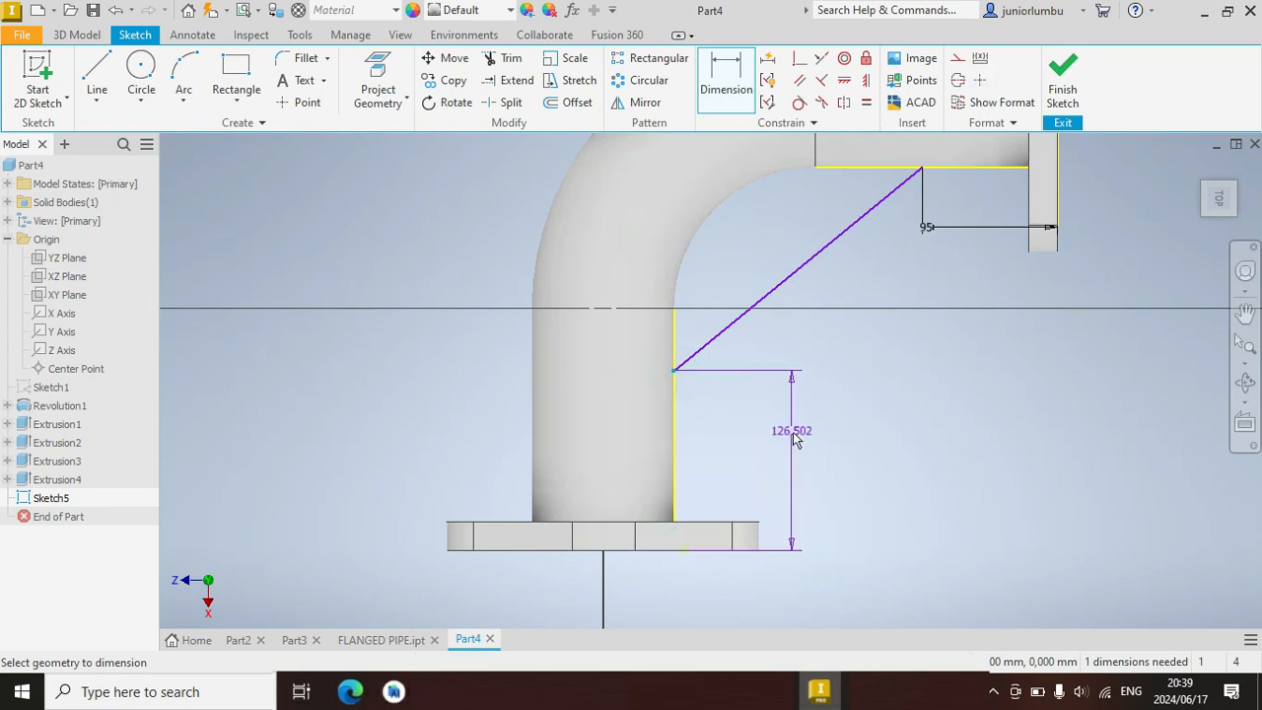
{"action": "left_click", "coordinate": [794, 430]}
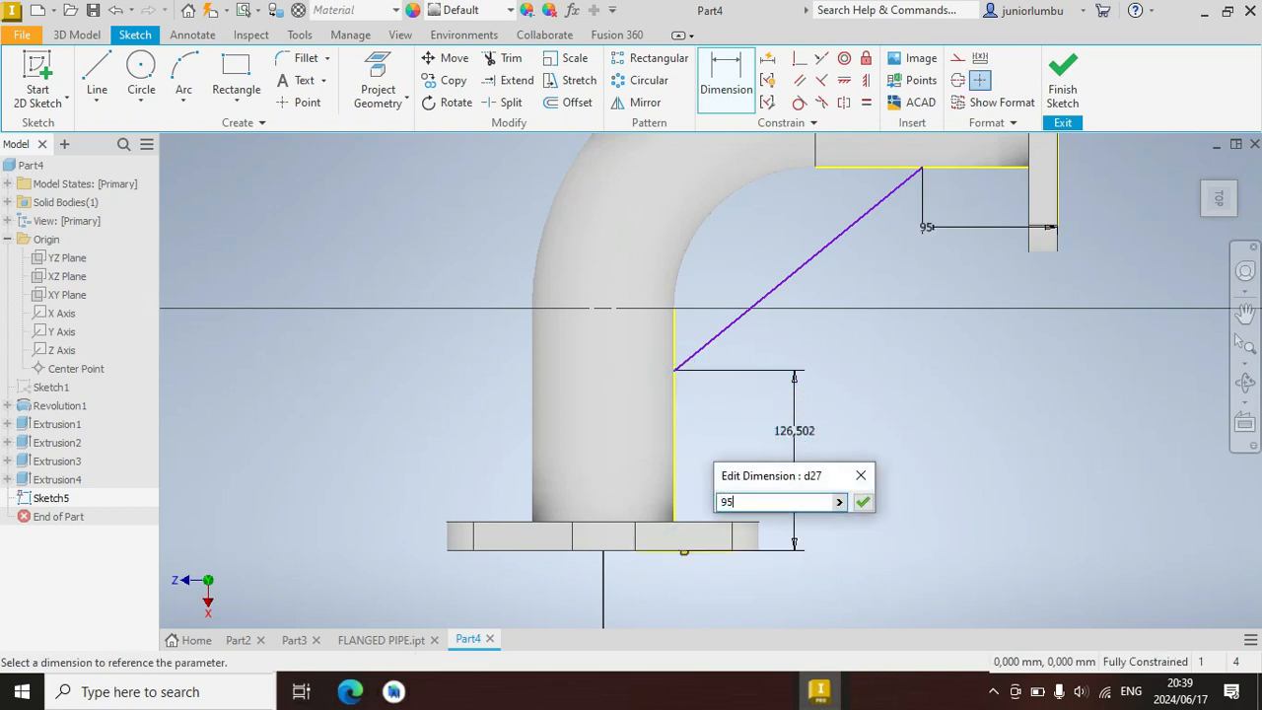
{"action": "key", "text": "Return"}
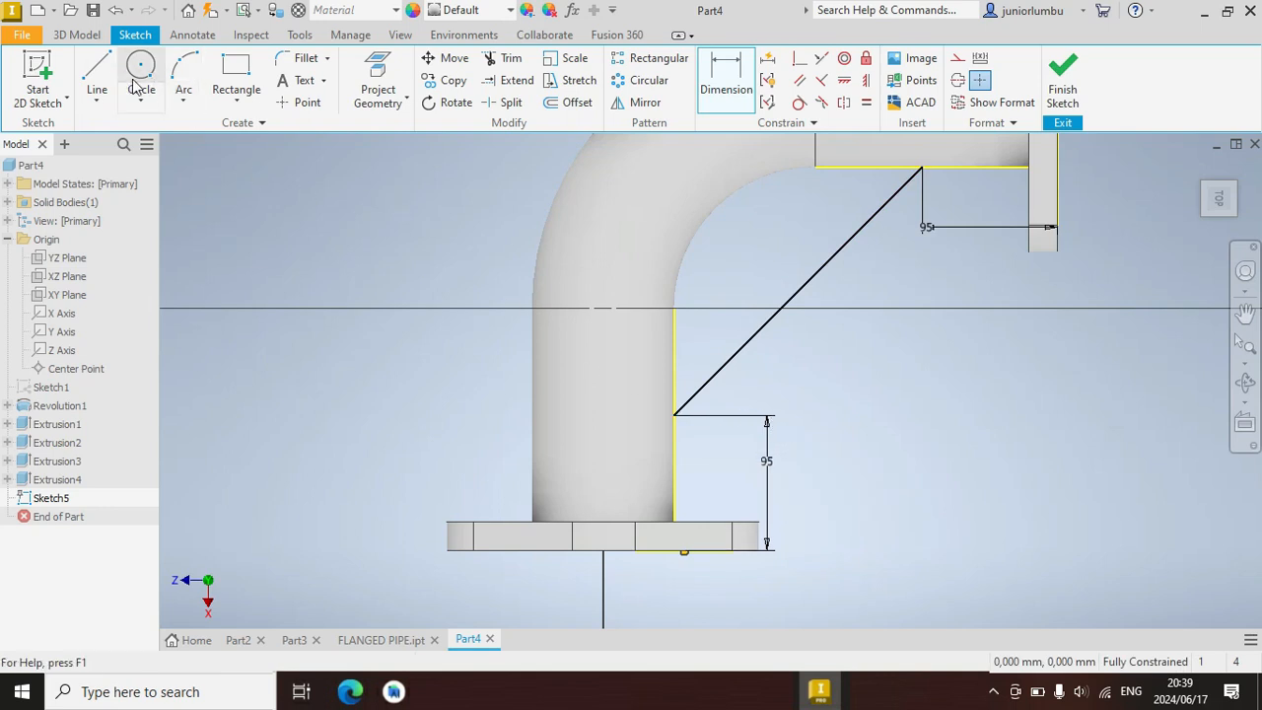
Draw a line from the diagonal's lower end along the pipe's inner edge to the bend's start, undoing the extra slanted segment
{"action": "left_click", "coordinate": [89, 75]}
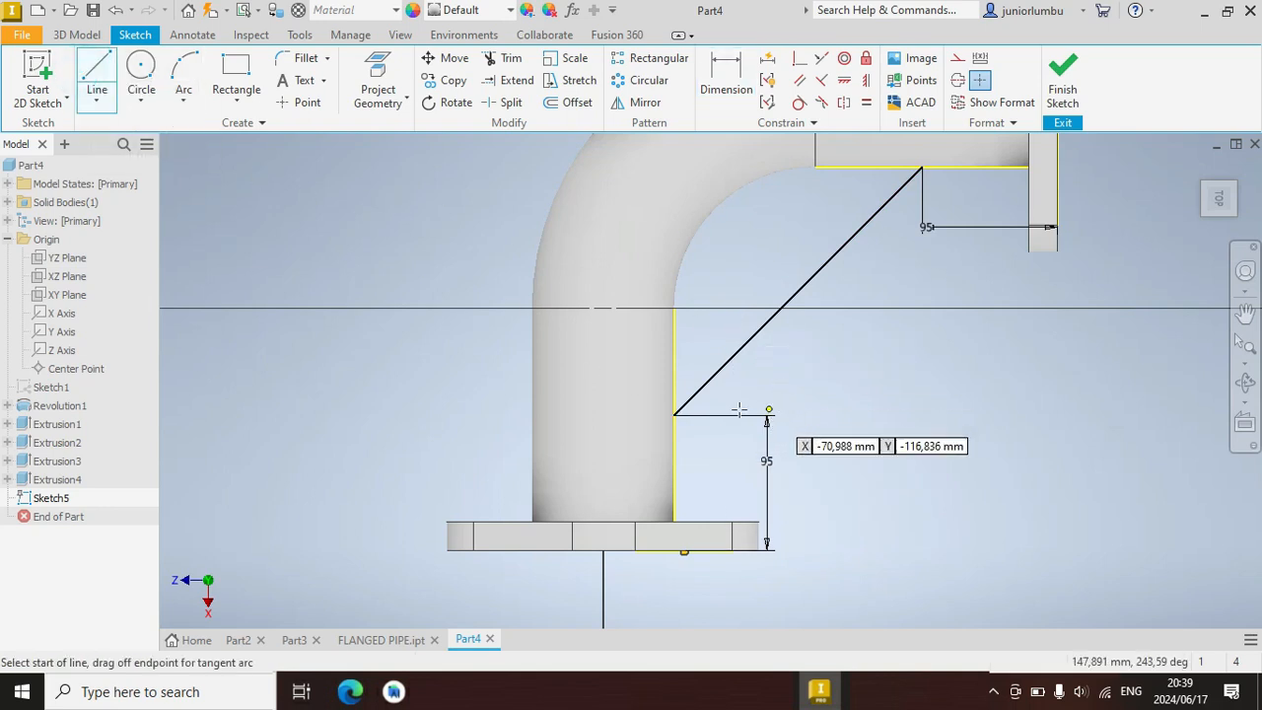
{"action": "left_click", "coordinate": [675, 414]}
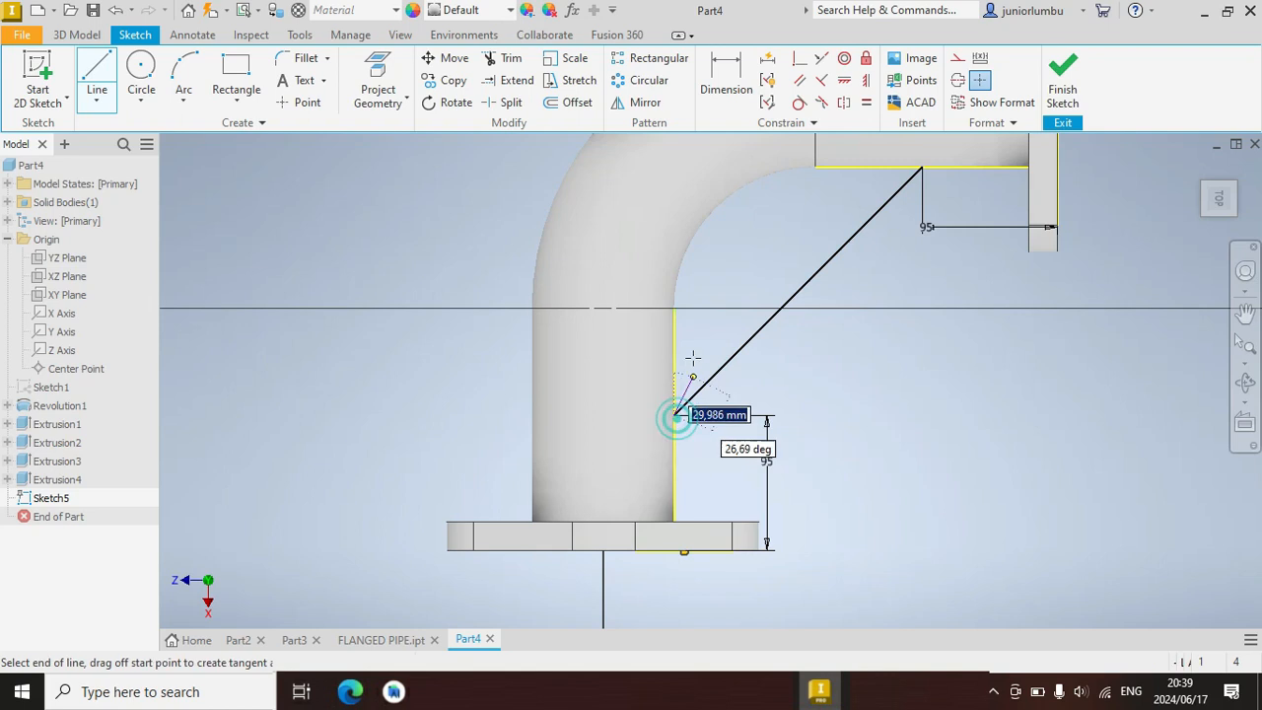
{"action": "left_click", "coordinate": [674, 310]}
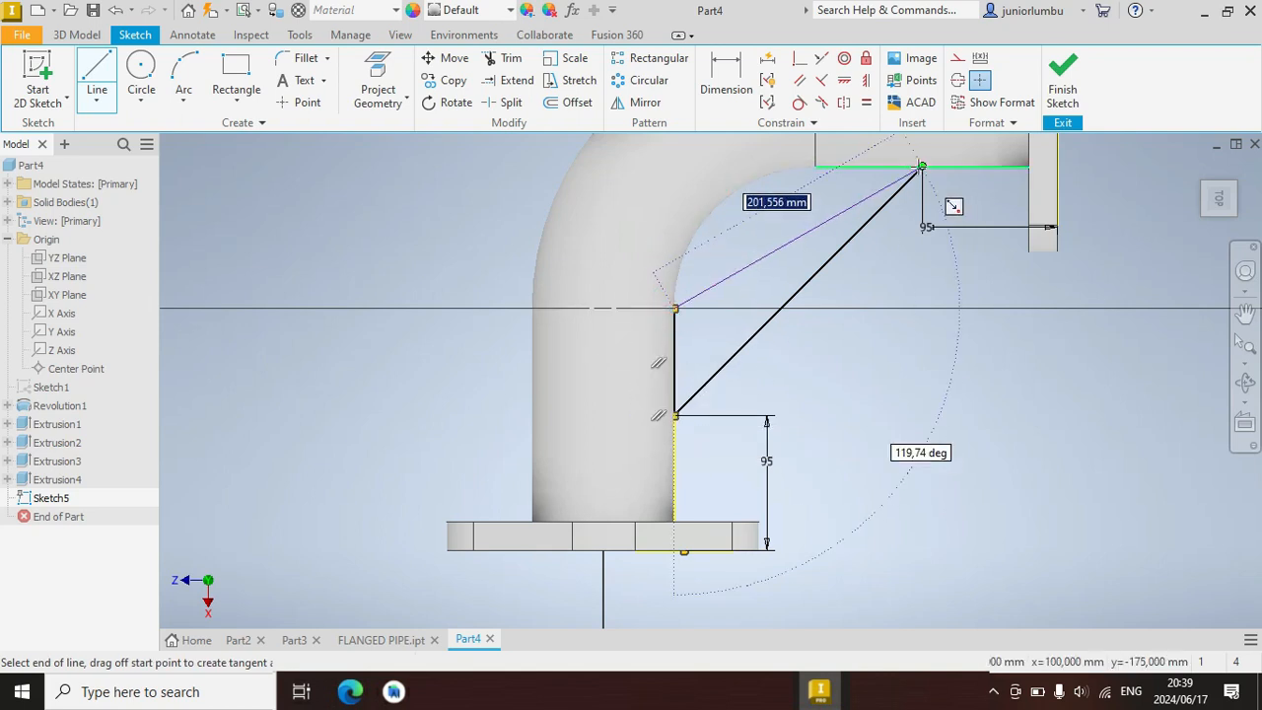
{"action": "left_click", "coordinate": [921, 166]}
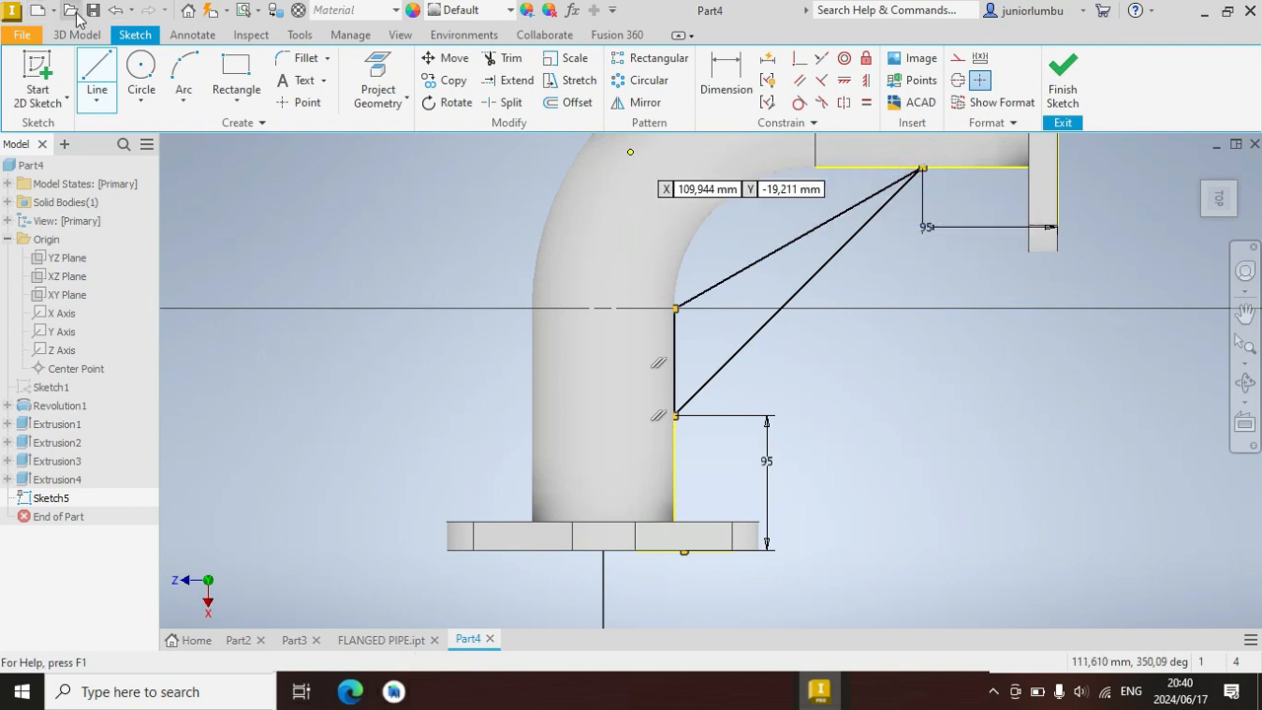
{"action": "left_click", "coordinate": [112, 13]}
Draw a 75 mm line from the diagonal's upper end along the horizontal pipe's inner edge to the end of the bend
{"action": "left_click", "coordinate": [96, 69]}
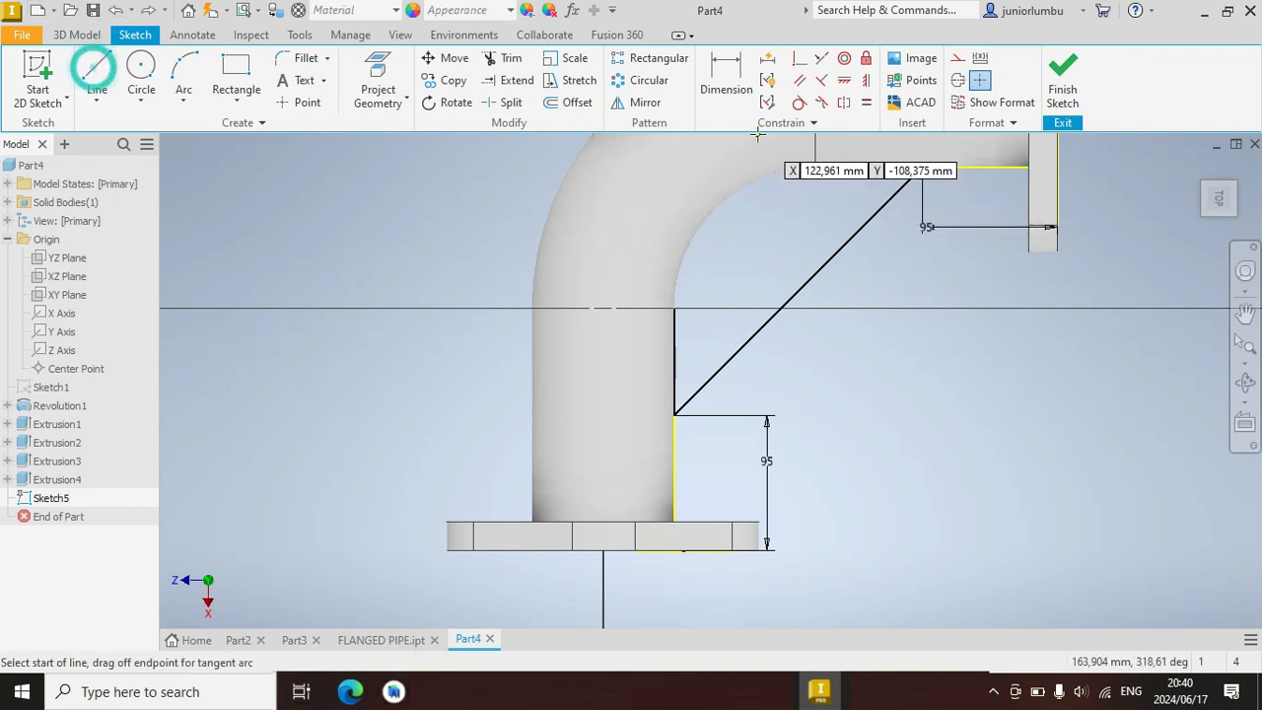
{"action": "left_click", "coordinate": [921, 167]}
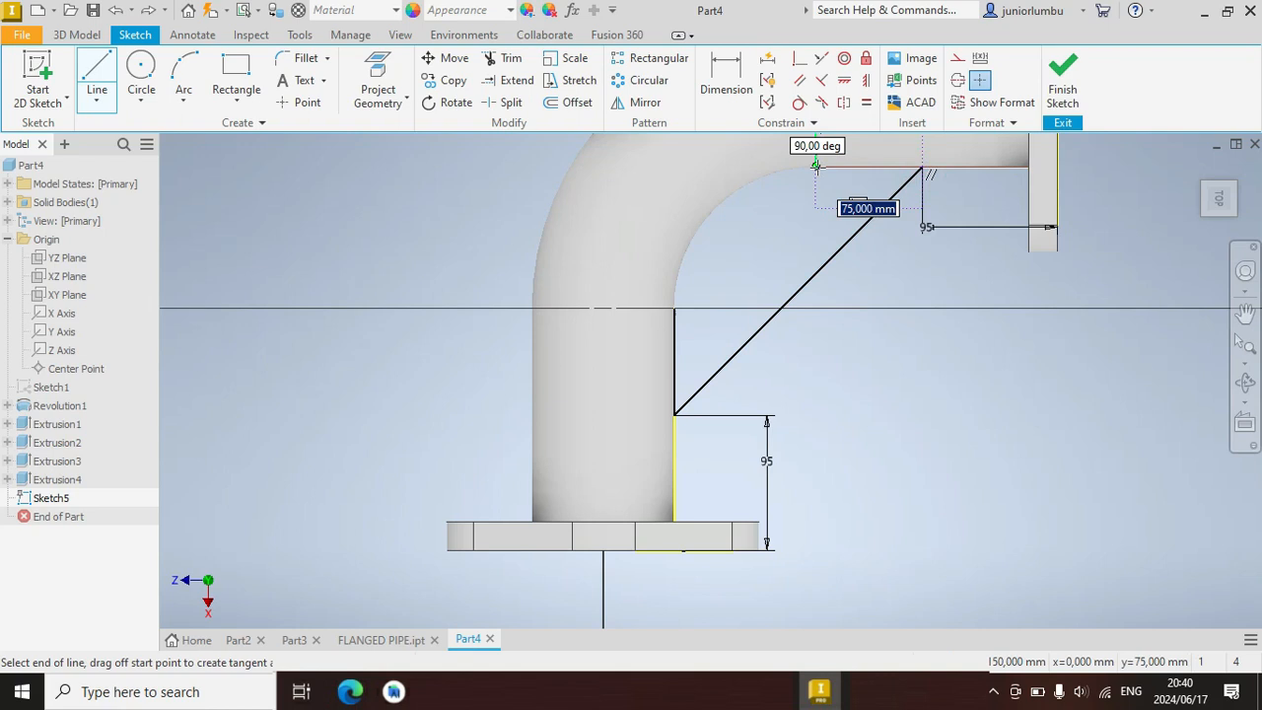
{"action": "left_click", "coordinate": [814, 166]}
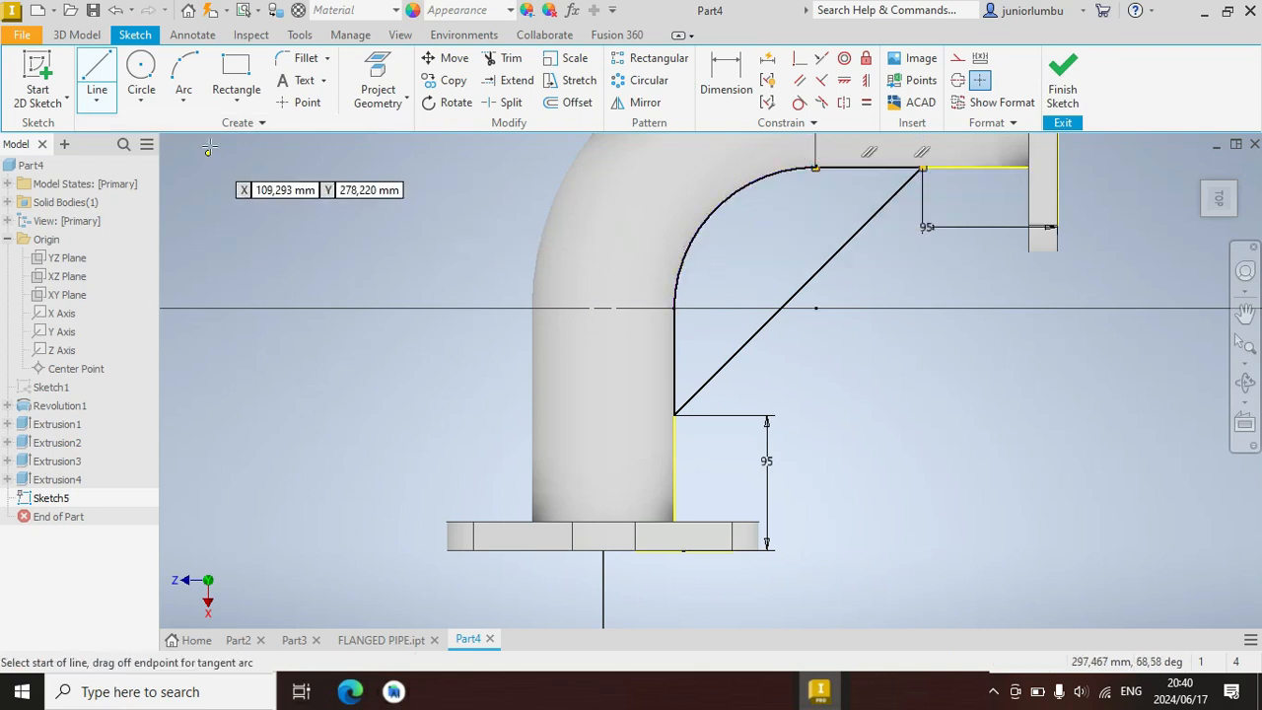
Draw a three-point arc along the bend's inner edge, joining the ends of the two straight lines to close the web profile
{"action": "left_click", "coordinate": [183, 71]}
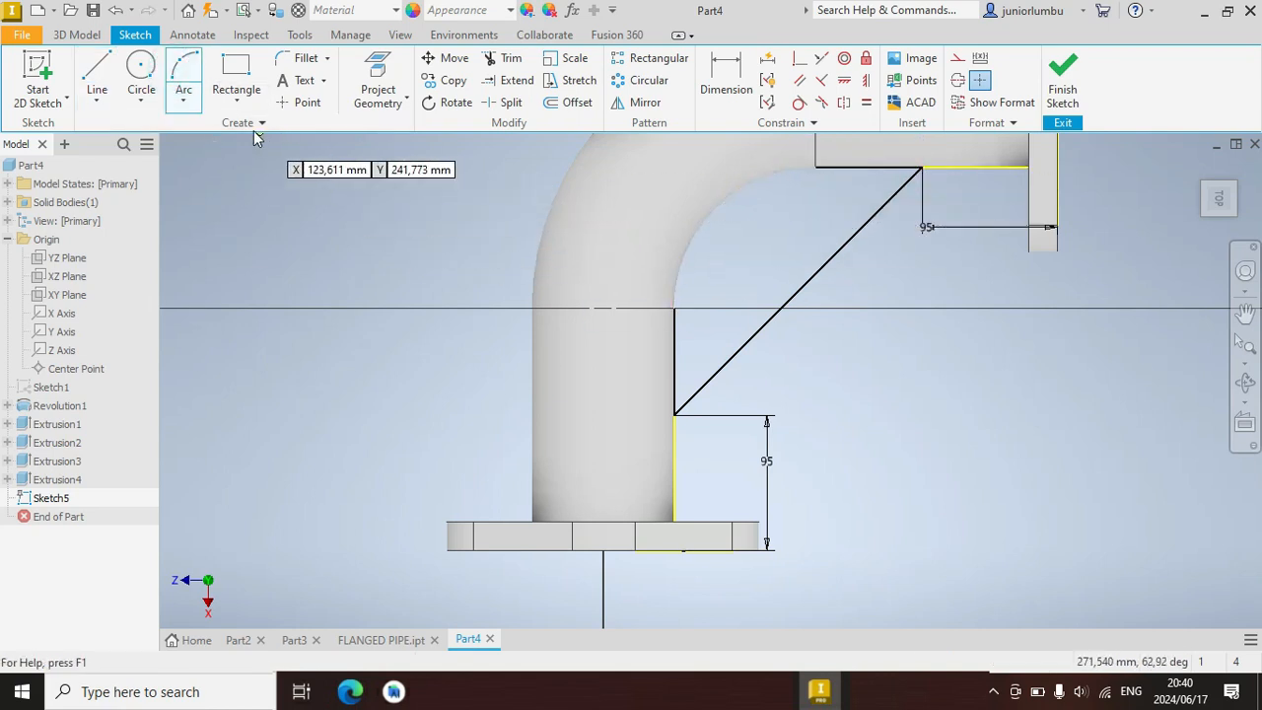
{"action": "left_click", "coordinate": [181, 104]}
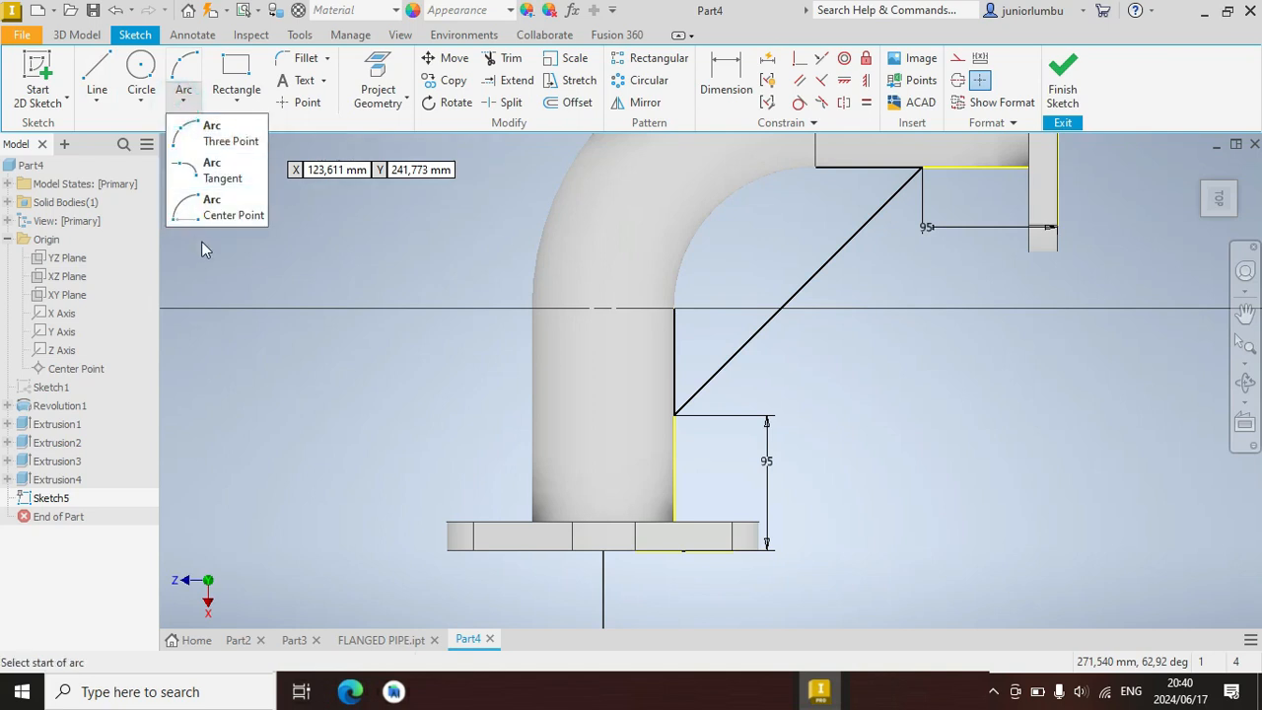
{"action": "left_click", "coordinate": [230, 143]}
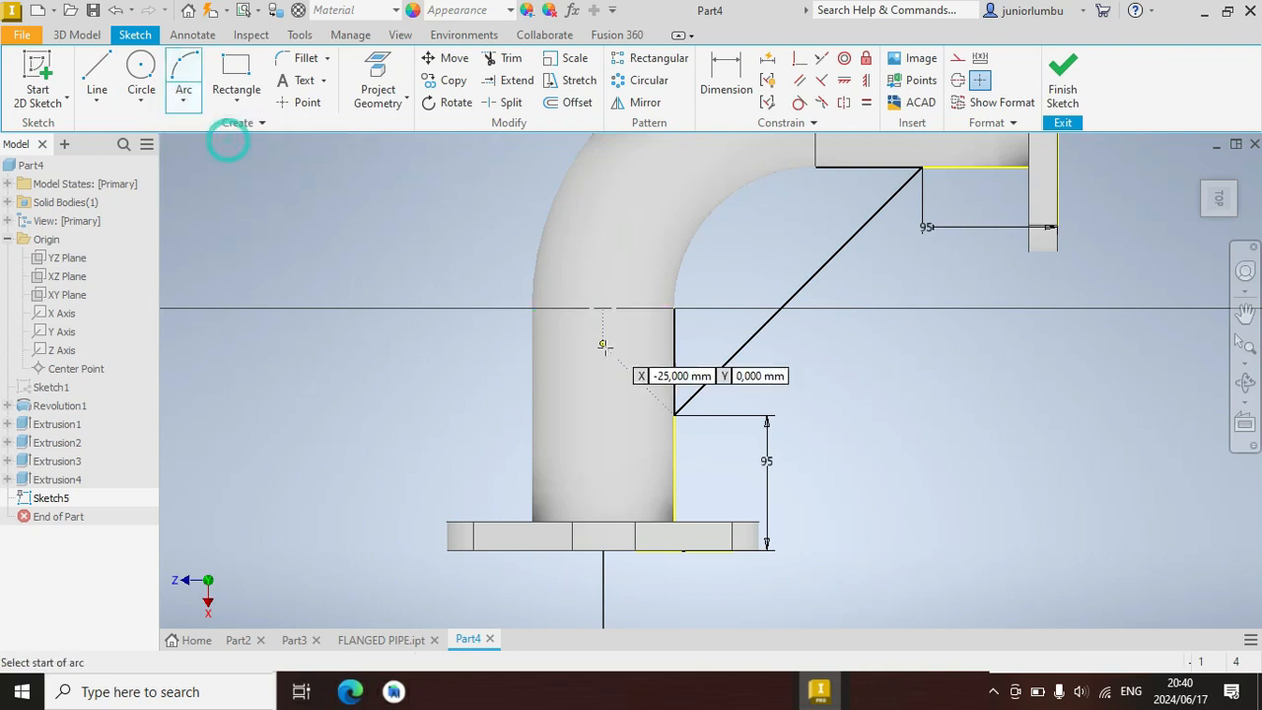
{"action": "left_click", "coordinate": [674, 309]}
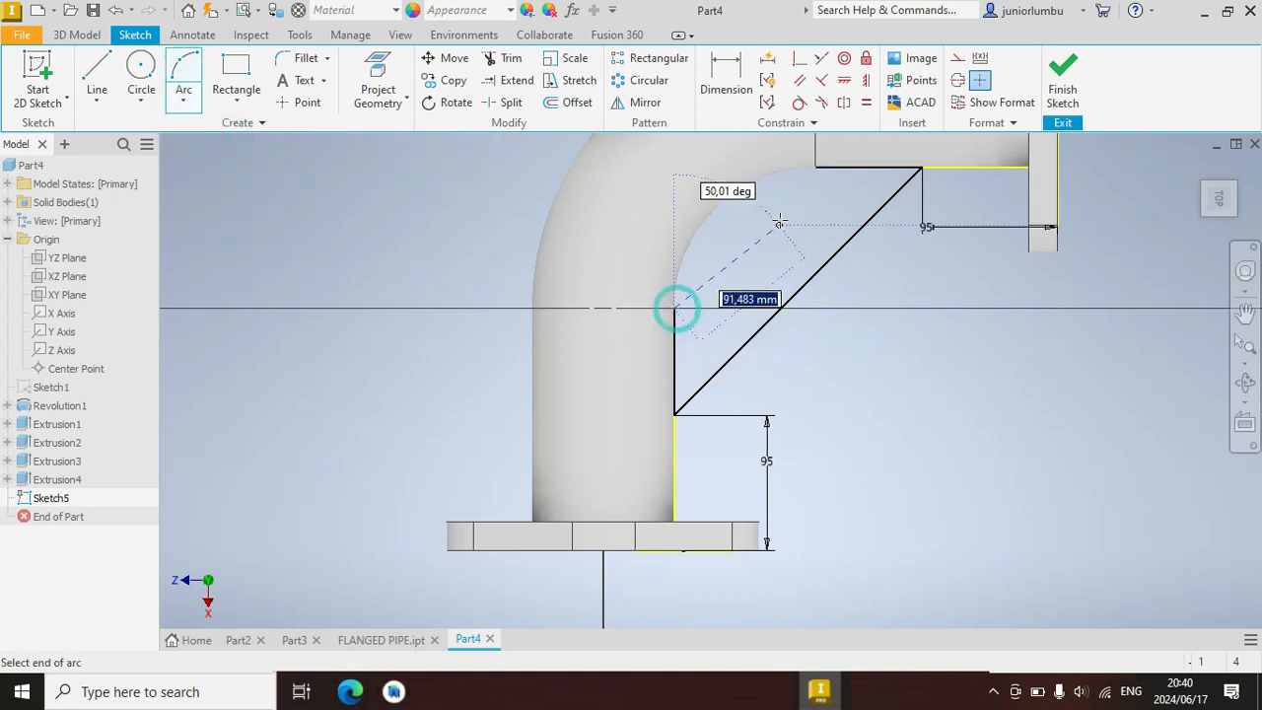
{"action": "left_click", "coordinate": [817, 169]}
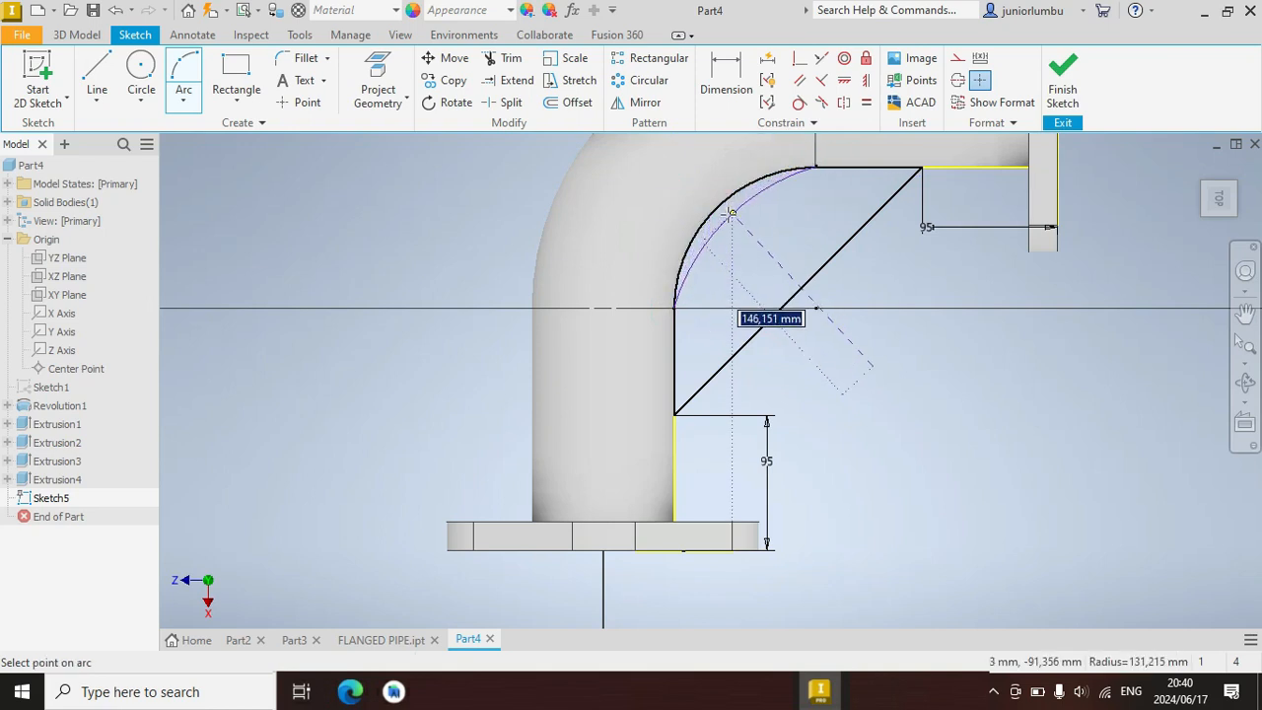
{"action": "scroll", "coordinate": [745, 210], "scroll_direction": "down", "scroll_amount": 5}
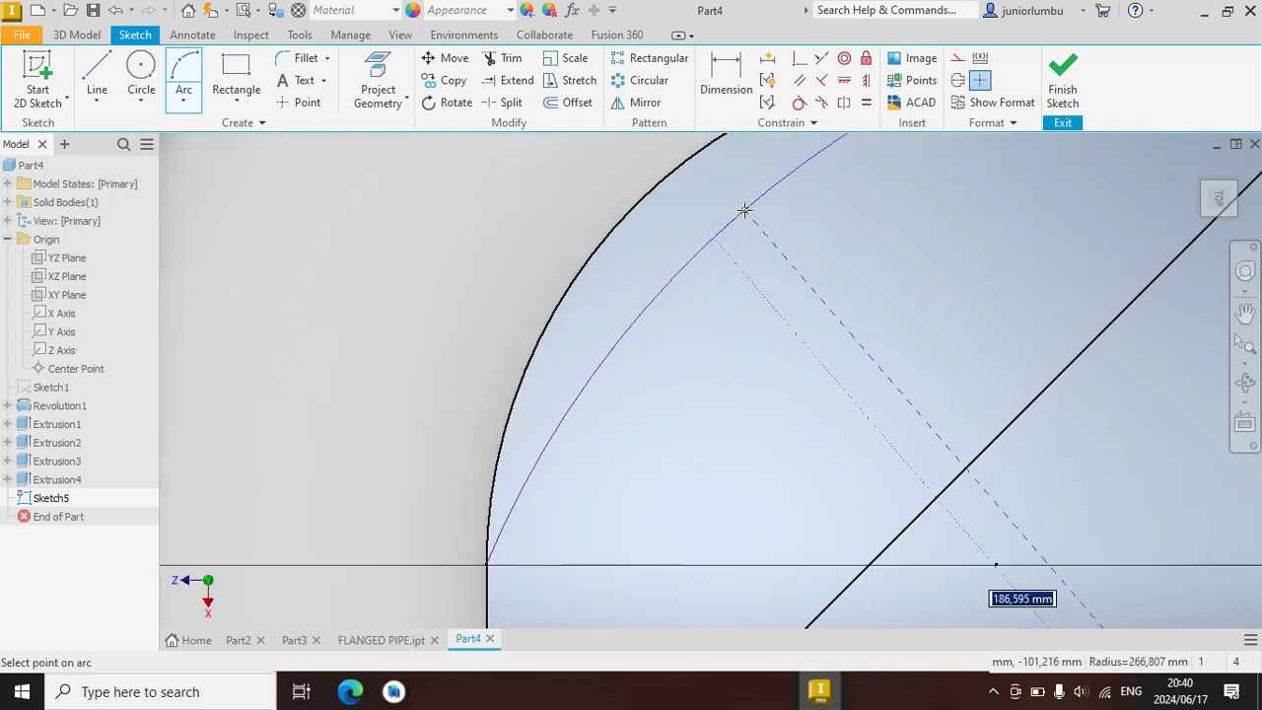
{"action": "left_click", "coordinate": [639, 198]}
{"action": "scroll", "coordinate": [642, 197], "scroll_direction": "up", "scroll_amount": 5}
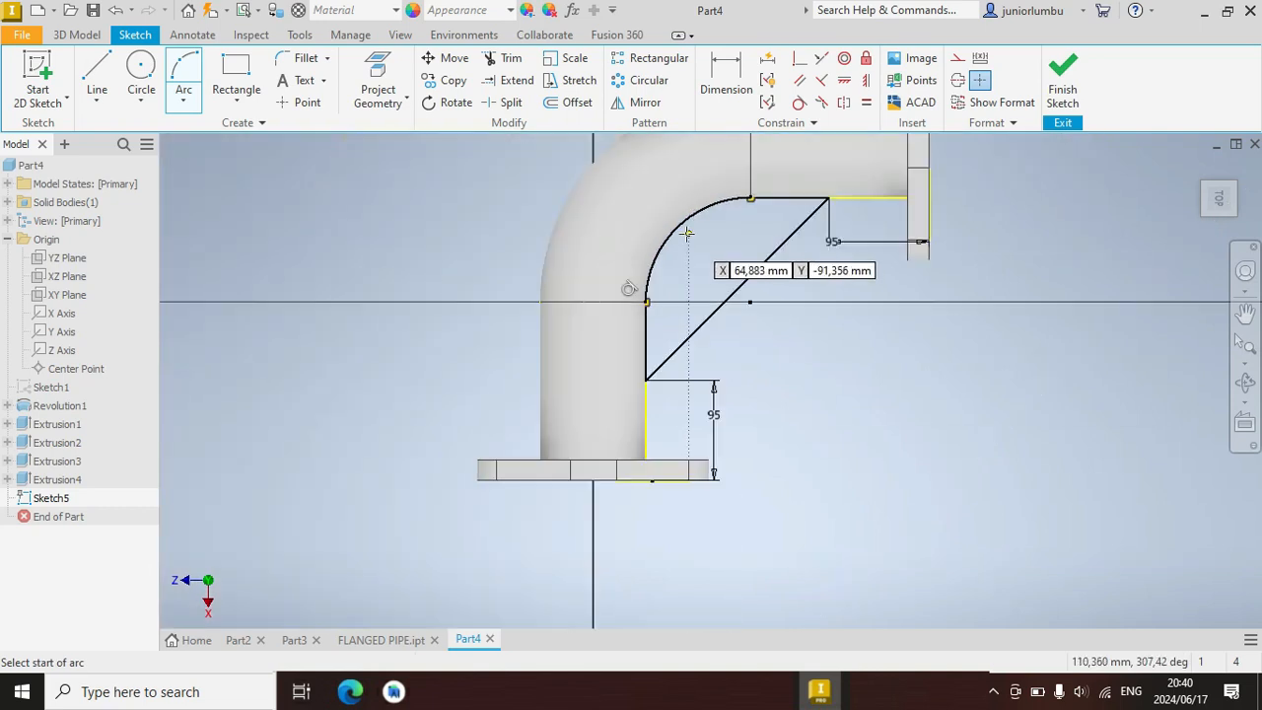
{"action": "scroll", "coordinate": [779, 157], "scroll_direction": "down", "scroll_amount": 3}
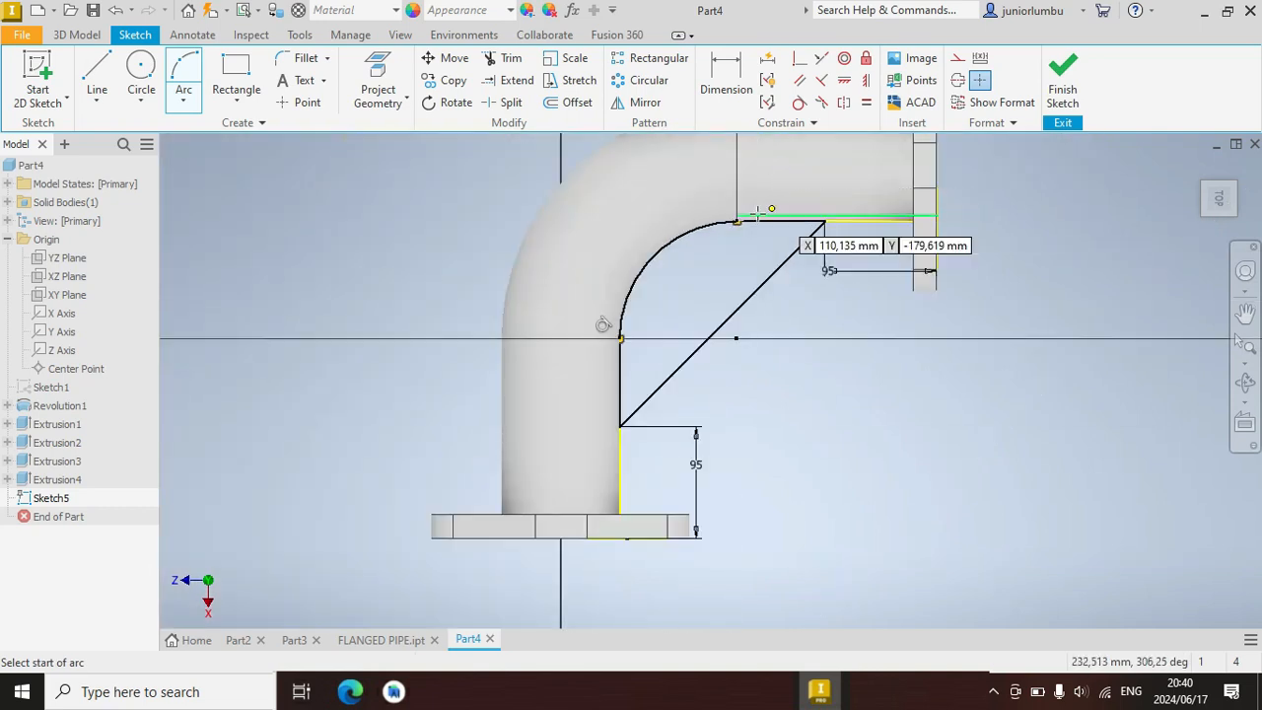
Extrude the closed web profile 20 mm symmetrically about the sketch plane, joining it to the pipe
{"action": "left_click", "coordinate": [73, 38]}
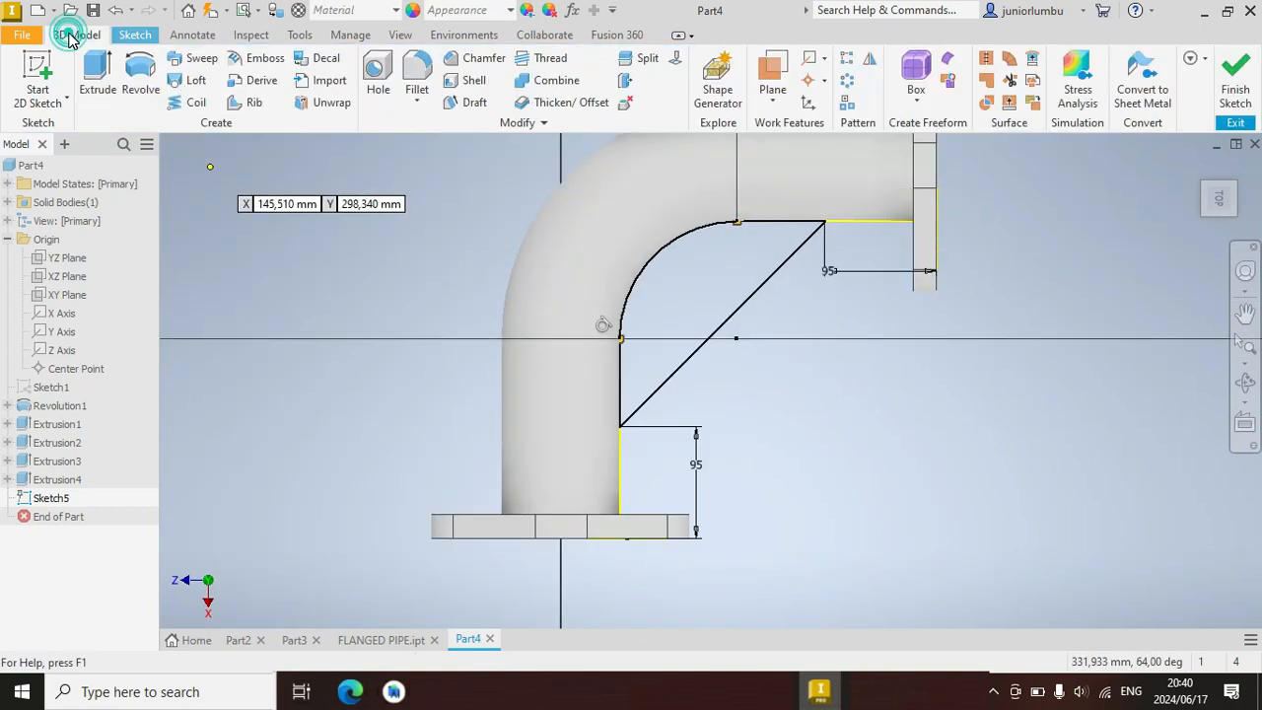
{"action": "left_click", "coordinate": [95, 74]}
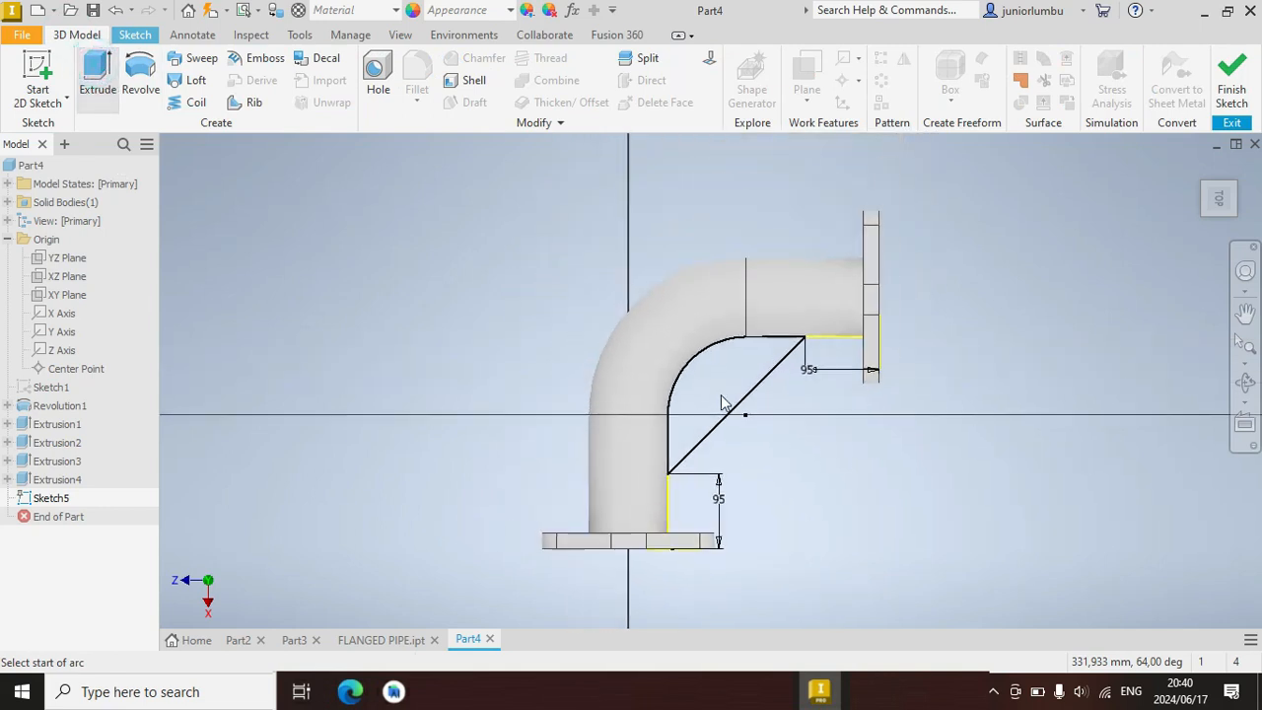
{"action": "scroll", "coordinate": [747, 424], "scroll_direction": "down", "scroll_amount": 2}
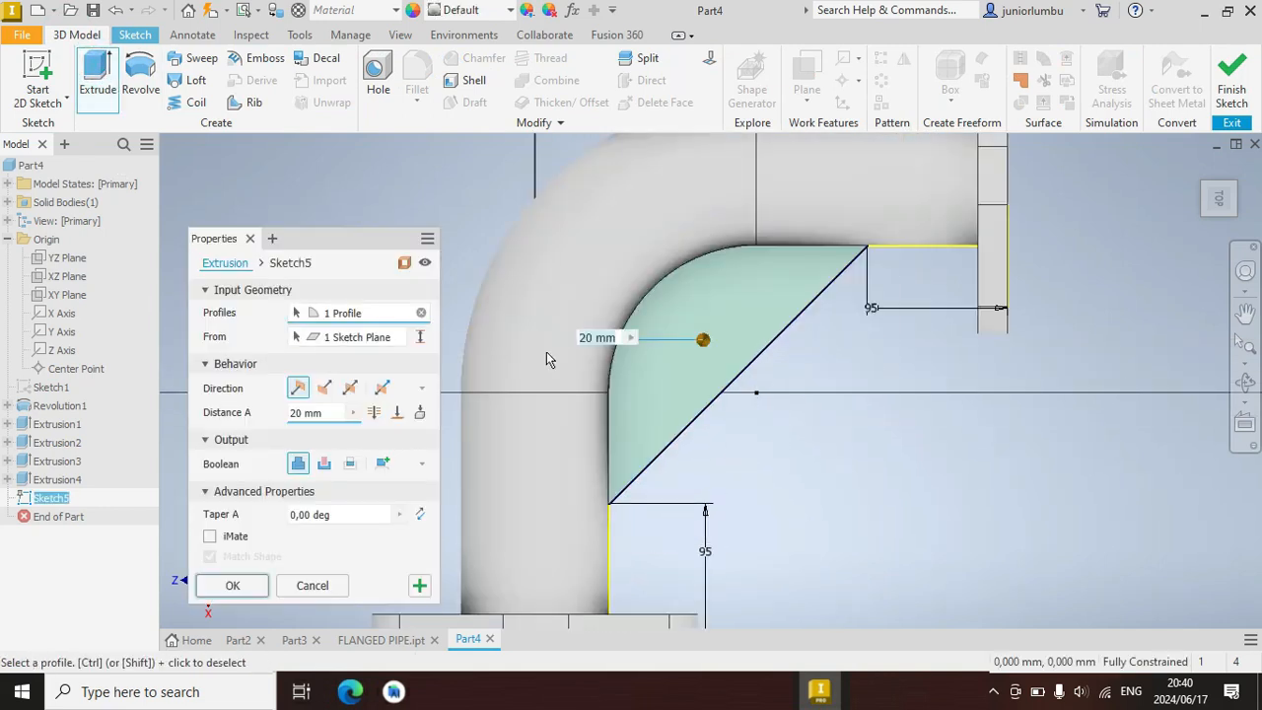
{"action": "left_click", "coordinate": [353, 388]}
{"action": "left_click_drag", "start_coordinate": [1220, 201], "coordinate": [4, 280]}
{"action": "scroll", "coordinate": [1126, 350], "scroll_direction": "down", "scroll_amount": 3}
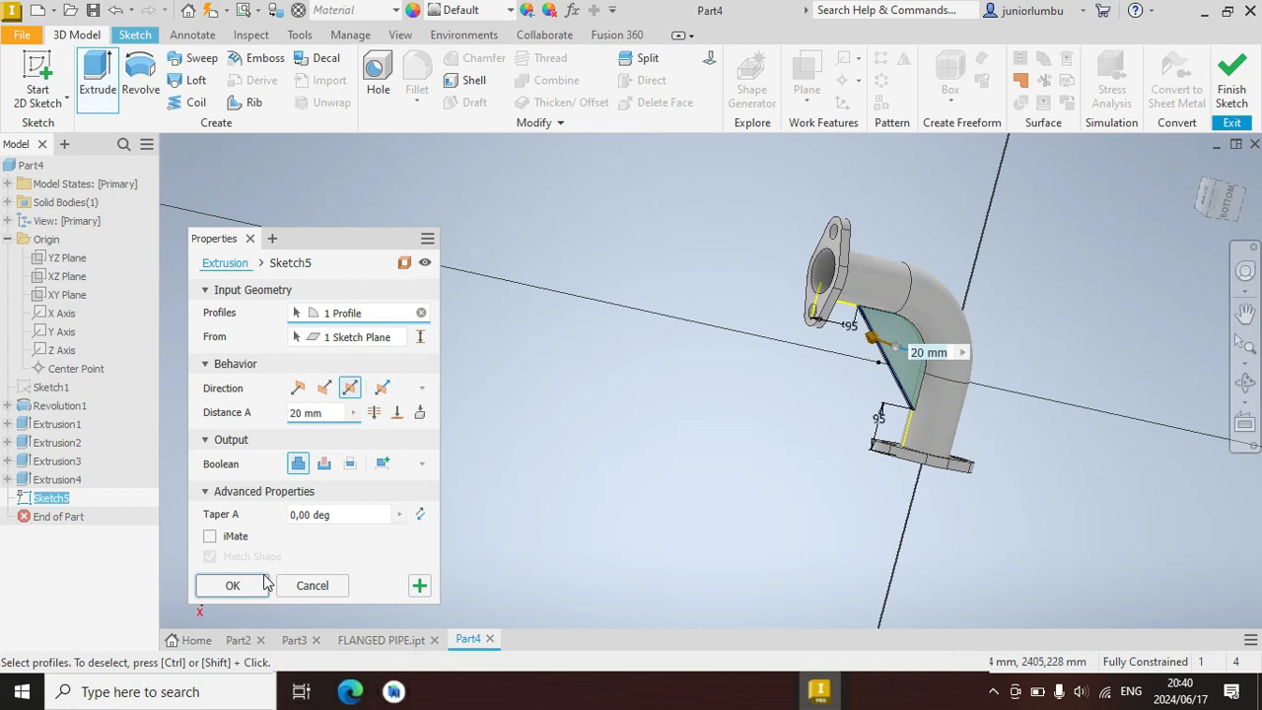
{"action": "left_click", "coordinate": [232, 585]}
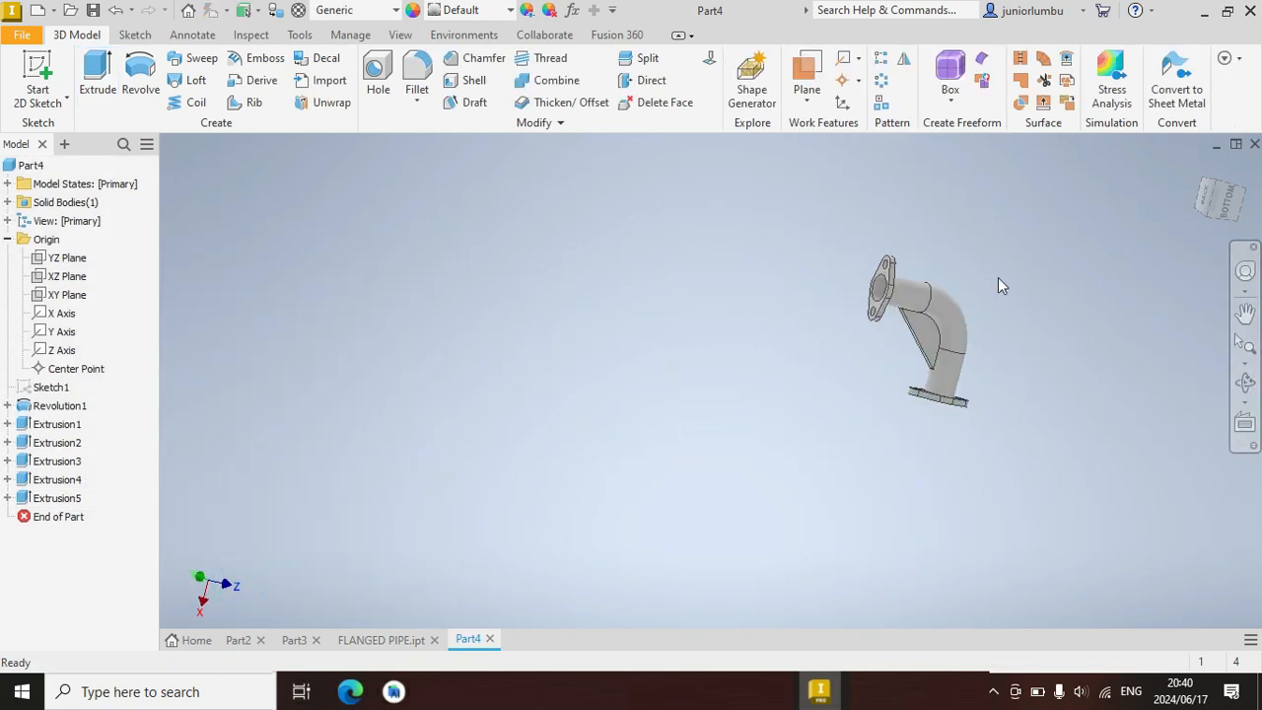
Assign the Stainless Steel material from the Inventor Material Library to the flanged pipe
{"action": "scroll", "coordinate": [996, 281], "scroll_direction": "up", "scroll_amount": 2}
{"action": "mouse_move", "coordinate": [1234, 210]}
{"action": "left_mouse_down"}
{"action": "mouse_move", "coordinate": [1163, 232]}
{"action": "mouse_move", "coordinate": [1006, 326]}
{"action": "mouse_move", "coordinate": [847, 395]}
{"action": "mouse_move", "coordinate": [710, 325]}
{"action": "mouse_move", "coordinate": [641, 444]}
{"action": "mouse_move", "coordinate": [729, 345]}
{"action": "mouse_move", "coordinate": [848, 296]}
{"action": "mouse_move", "coordinate": [887, 345]}
{"action": "mouse_move", "coordinate": [877, 463]}
{"action": "mouse_move", "coordinate": [808, 483]}
{"action": "mouse_move", "coordinate": [858, 522]}
{"action": "mouse_move", "coordinate": [917, 513]}
{"action": "mouse_move", "coordinate": [848, 434]}
{"action": "mouse_move", "coordinate": [769, 394]}
{"action": "mouse_move", "coordinate": [838, 414]}
{"action": "mouse_move", "coordinate": [917, 394]}
{"action": "mouse_move", "coordinate": [868, 473]}
{"action": "mouse_move", "coordinate": [808, 395]}
{"action": "mouse_move", "coordinate": [838, 404]}
{"action": "mouse_move", "coordinate": [769, 433]}
{"action": "left_mouse_up"}
{"action": "mouse_move", "coordinate": [345, 552]}
{"action": "middle_mouse_down", "text": "shift"}
{"action": "mouse_move", "coordinate": [395, 468]}
{"action": "mouse_move", "coordinate": [332, 478]}
{"action": "middle_mouse_up", "text": "shift"}
{"action": "scroll", "coordinate": [974, 363], "scroll_direction": "down", "scroll_amount": 5}
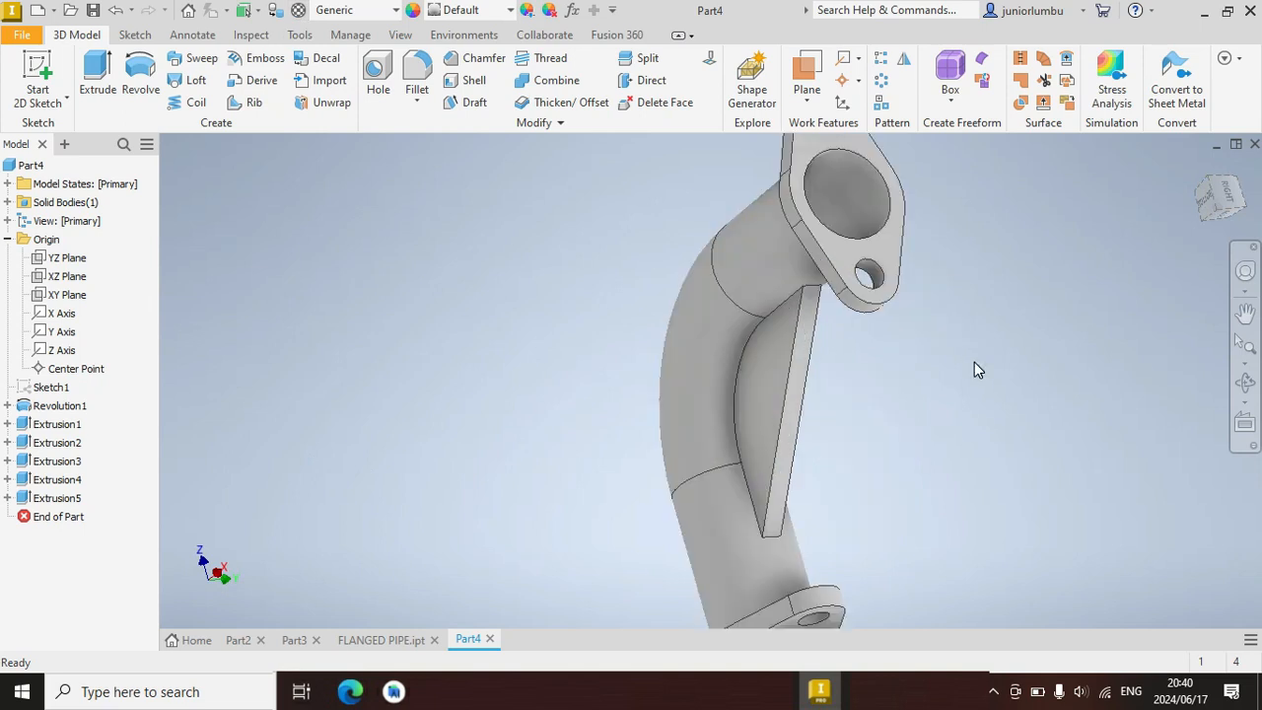
{"action": "scroll", "coordinate": [974, 363], "scroll_direction": "up", "scroll_amount": 4}
{"action": "mouse_move", "coordinate": [1230, 210]}
{"action": "left_mouse_down"}
{"action": "mouse_move", "coordinate": [1109, 242]}
{"action": "mouse_move", "coordinate": [1138, 232]}
{"action": "mouse_move", "coordinate": [1099, 258]}
{"action": "mouse_move", "coordinate": [1102, 236]}
{"action": "left_mouse_up"}
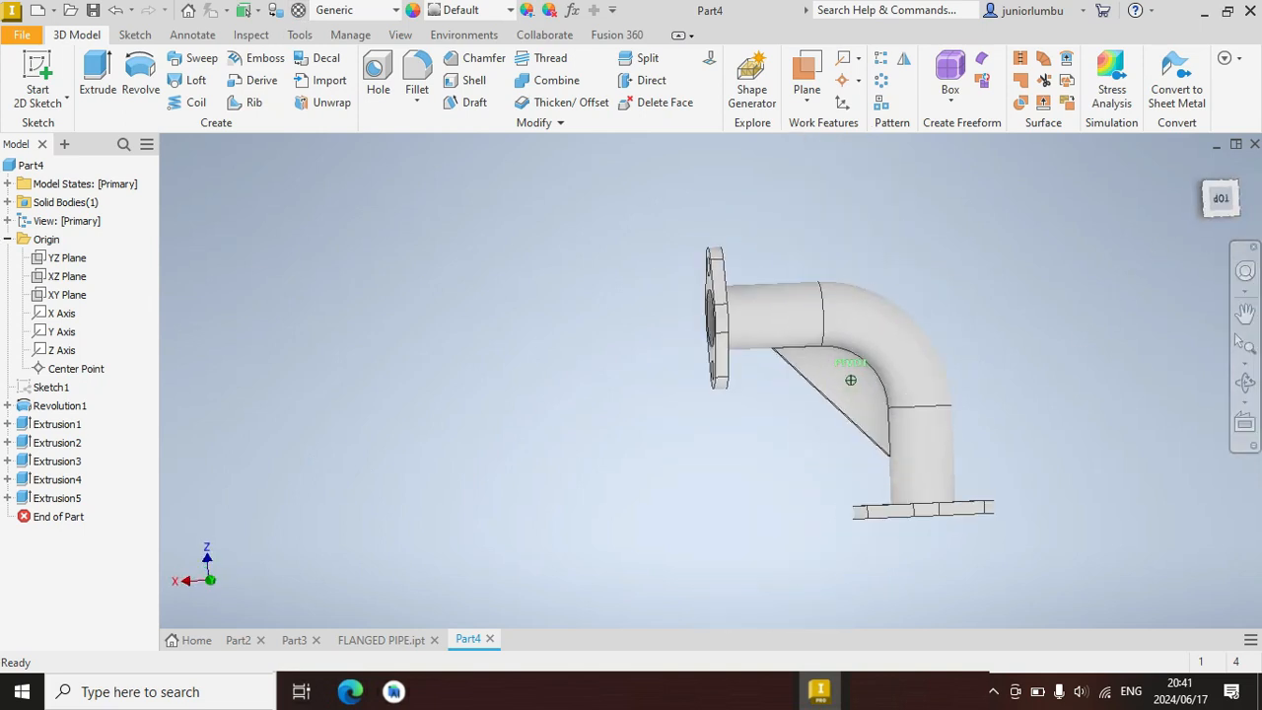
{"action": "left_click", "coordinate": [394, 14]}
{"action": "scroll", "coordinate": [379, 380], "scroll_direction": "down", "scroll_amount": 4}
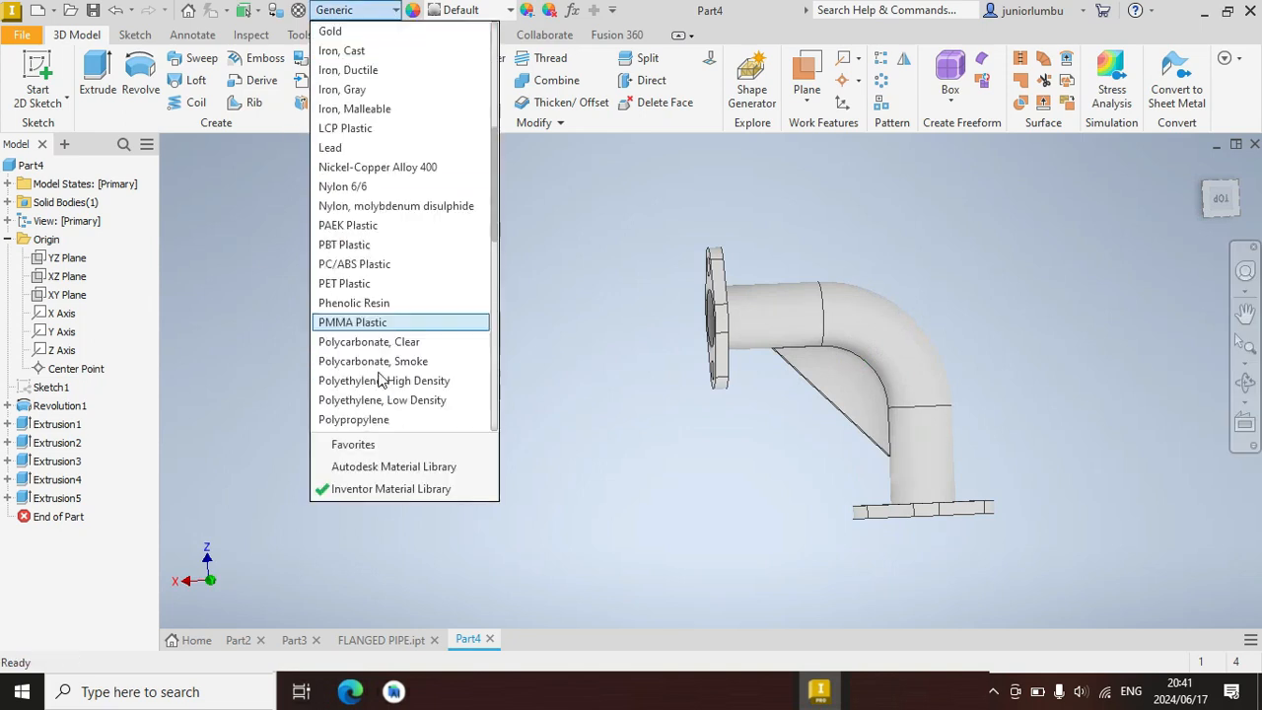
{"action": "scroll", "coordinate": [379, 381], "scroll_direction": "down", "scroll_amount": 3}
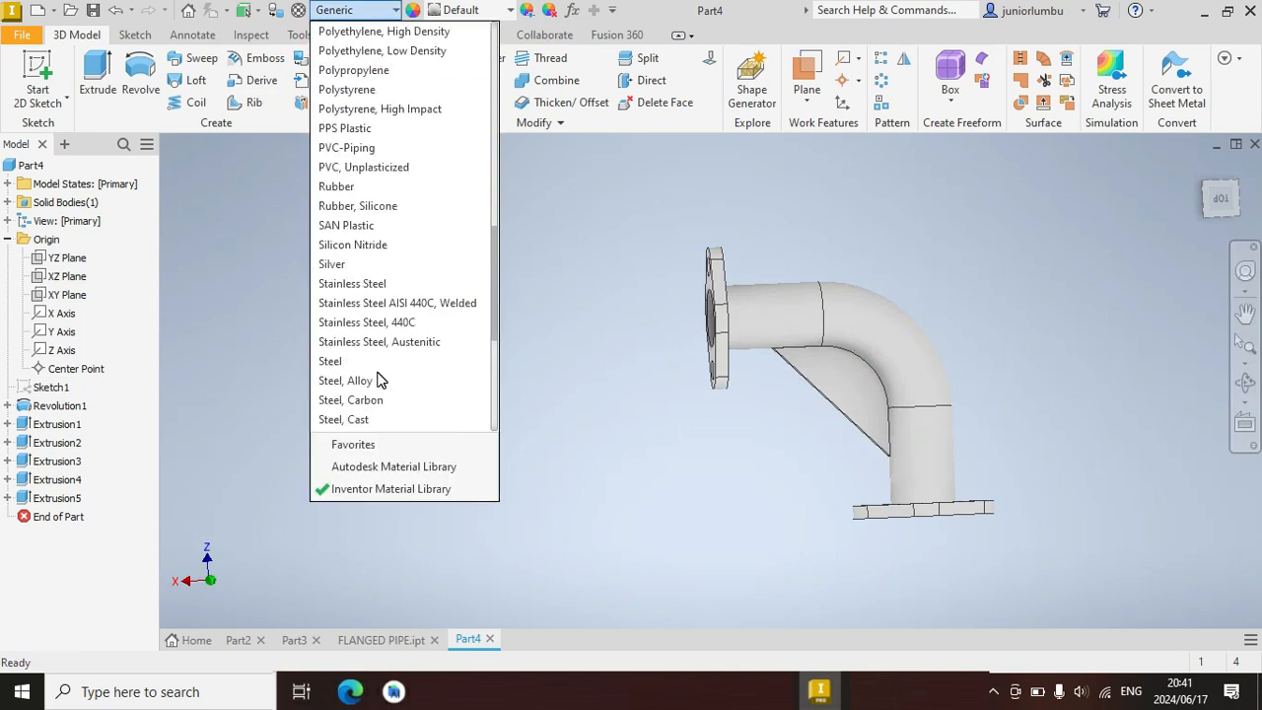
{"action": "left_click", "coordinate": [381, 281]}
Change the flanged pipe's material to Iron, Cast and inspect the finished part from several sides
{"action": "scroll", "coordinate": [928, 335], "scroll_direction": "up", "scroll_amount": 5}
{"action": "scroll", "coordinate": [777, 392], "scroll_direction": "down", "scroll_amount": 6}
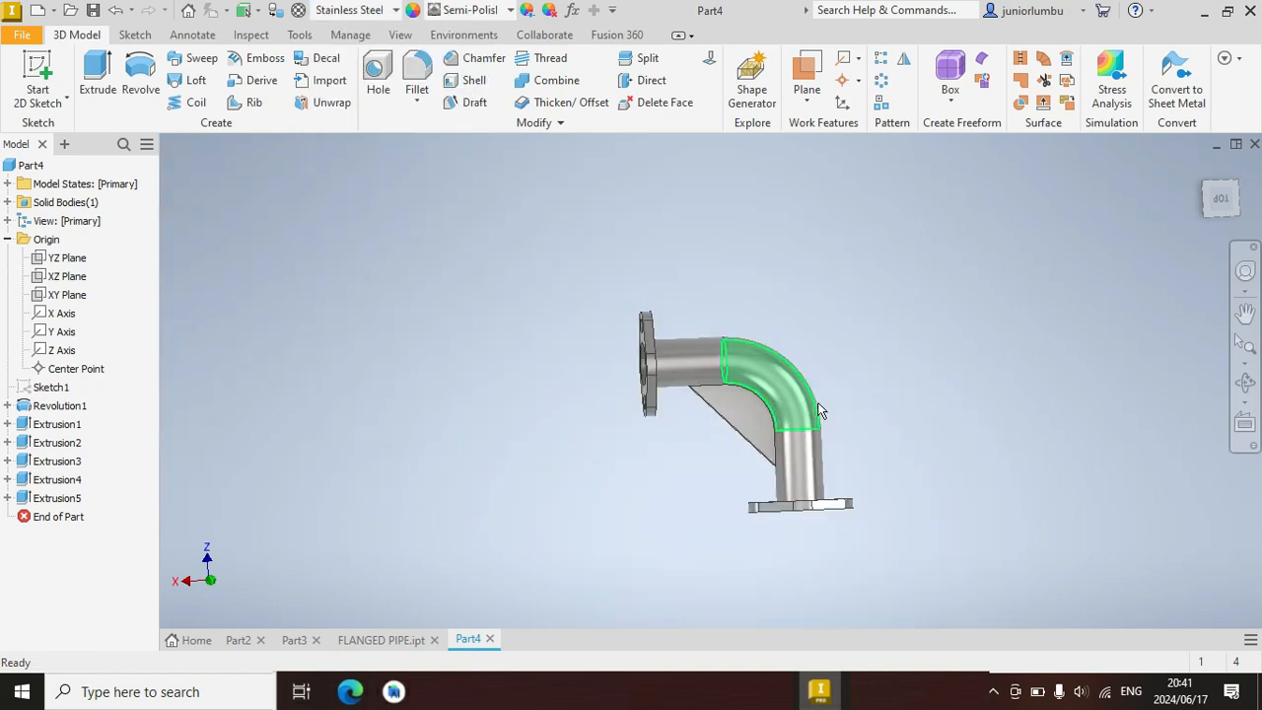
{"action": "scroll", "coordinate": [745, 443], "scroll_direction": "up", "scroll_amount": 6}
{"action": "scroll", "coordinate": [678, 455], "scroll_direction": "down", "scroll_amount": 6}
{"action": "left_click_drag", "start_coordinate": [1220, 200], "coordinate": [1186, 166]}
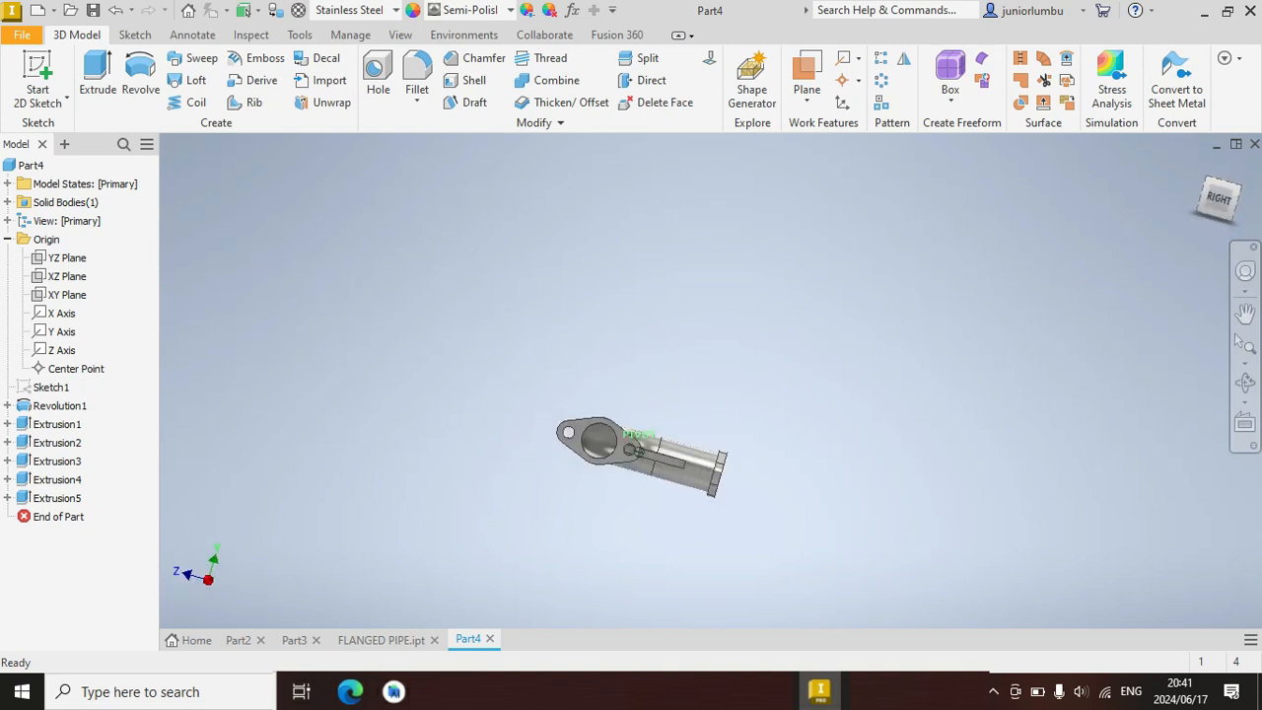
{"action": "left_click", "coordinate": [385, 12]}
{"action": "scroll", "coordinate": [385, 366], "scroll_direction": "up", "scroll_amount": 9}
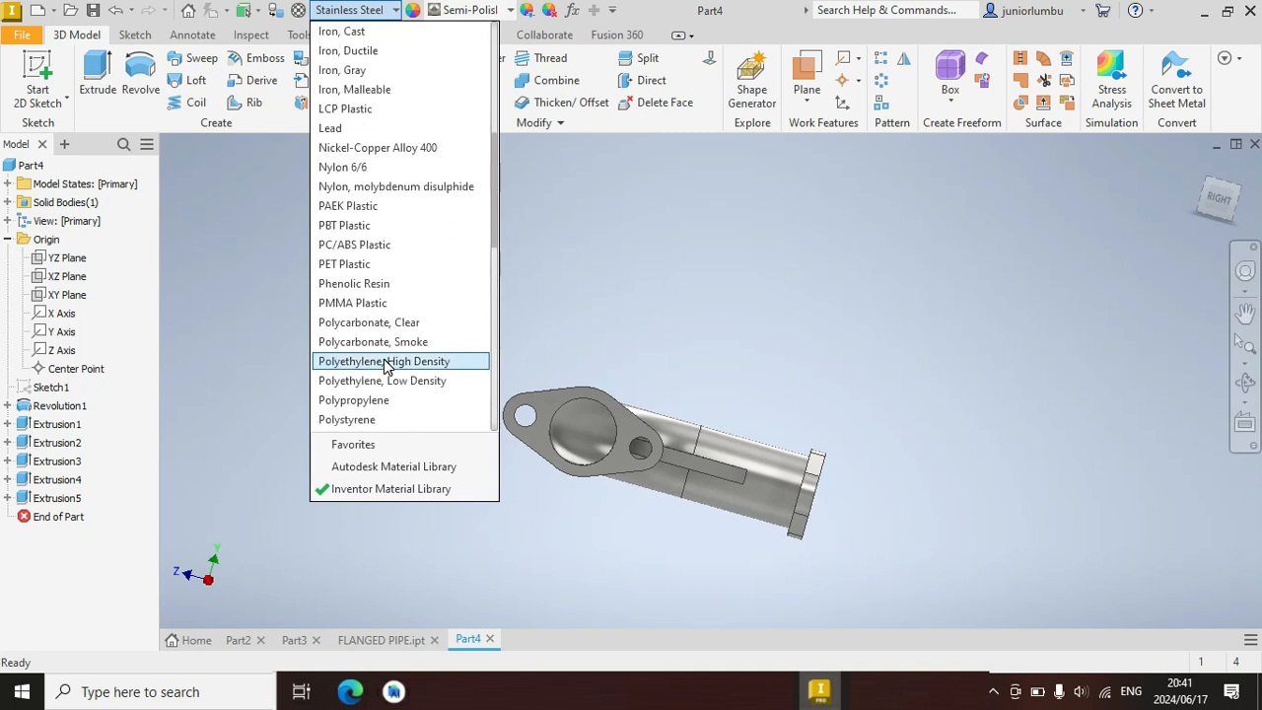
{"action": "left_click", "coordinate": [380, 32]}
{"action": "mouse_move", "coordinate": [1219, 207]}
{"action": "left_mouse_down"}
{"action": "mouse_move", "coordinate": [1207, 276]}
{"action": "mouse_move", "coordinate": [1214, 157]}
{"action": "mouse_move", "coordinate": [1244, 202]}
{"action": "mouse_move", "coordinate": [1217, 247]}
{"action": "mouse_move", "coordinate": [1193, 212]}
{"action": "mouse_move", "coordinate": [1221, 197]}
{"action": "mouse_move", "coordinate": [1232, 211]}
{"action": "mouse_move", "coordinate": [1207, 201]}
{"action": "mouse_move", "coordinate": [1234, 189]}
{"action": "mouse_move", "coordinate": [1222, 202]}
{"action": "mouse_move", "coordinate": [1204, 191]}
{"action": "mouse_move", "coordinate": [1218, 197]}
{"action": "left_mouse_up"}
{"action": "mouse_move", "coordinate": [658, 450]}
{"action": "middle_mouse_down", "text": "shift"}
{"action": "mouse_move", "coordinate": [710, 414]}
{"action": "mouse_move", "coordinate": [749, 463]}
{"action": "mouse_move", "coordinate": [719, 473]}
{"action": "mouse_move", "coordinate": [601, 409]}
{"action": "middle_mouse_up", "text": "shift"}
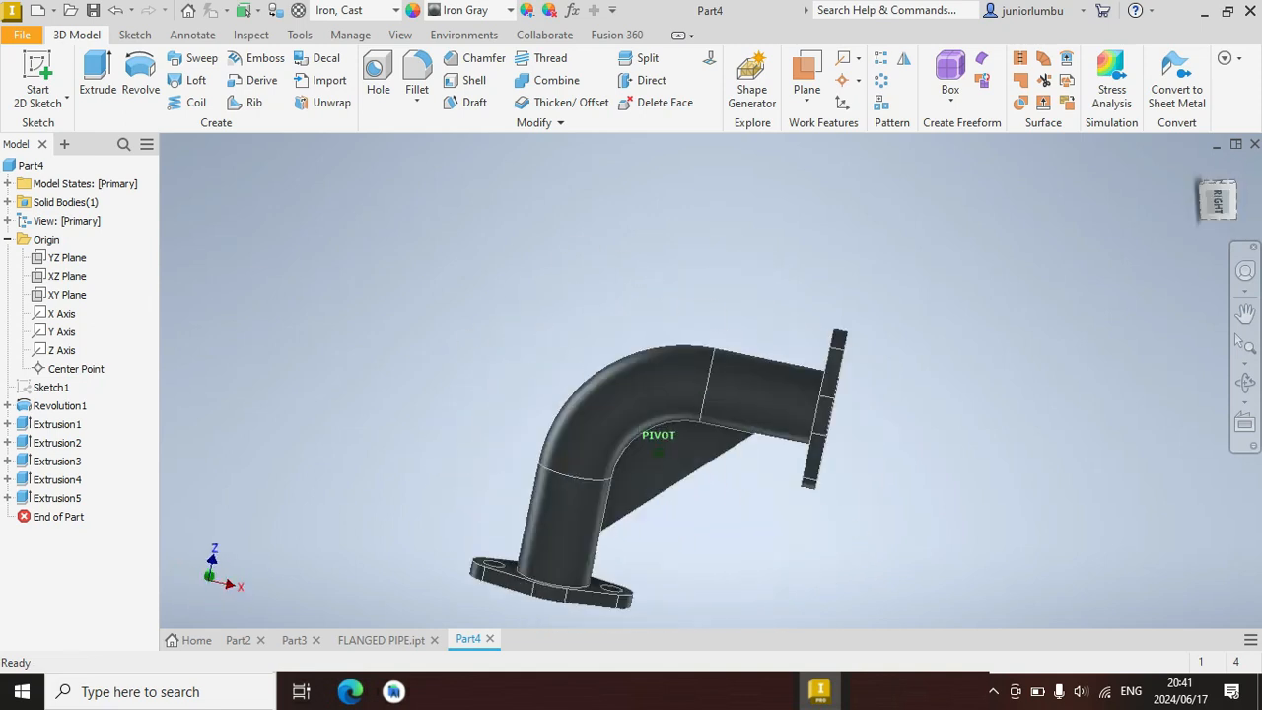
{"action": "mouse_move", "coordinate": [658, 450]}
{"action": "middle_mouse_down", "text": "shift"}
{"action": "mouse_move", "coordinate": [719, 394]}
{"action": "mouse_move", "coordinate": [749, 464]}
{"action": "mouse_move", "coordinate": [670, 473]}
{"action": "mouse_move", "coordinate": [497, 254]}
{"action": "middle_mouse_up", "text": "shift"}
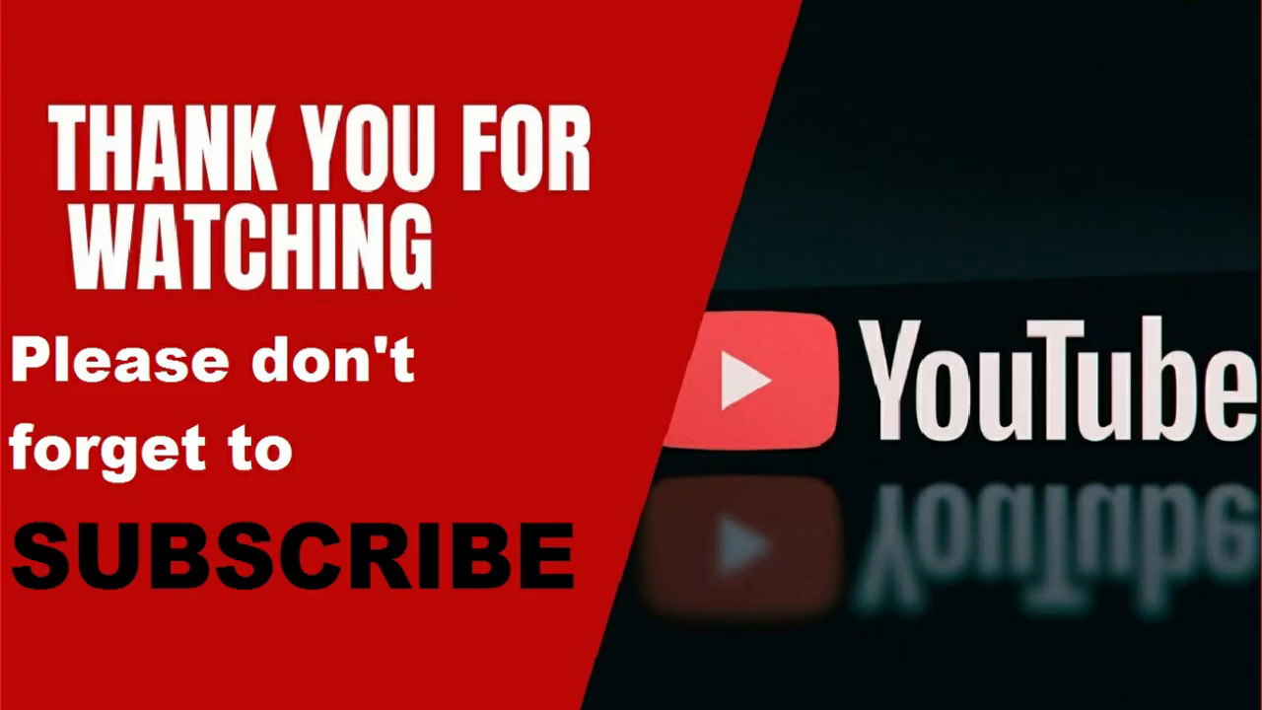